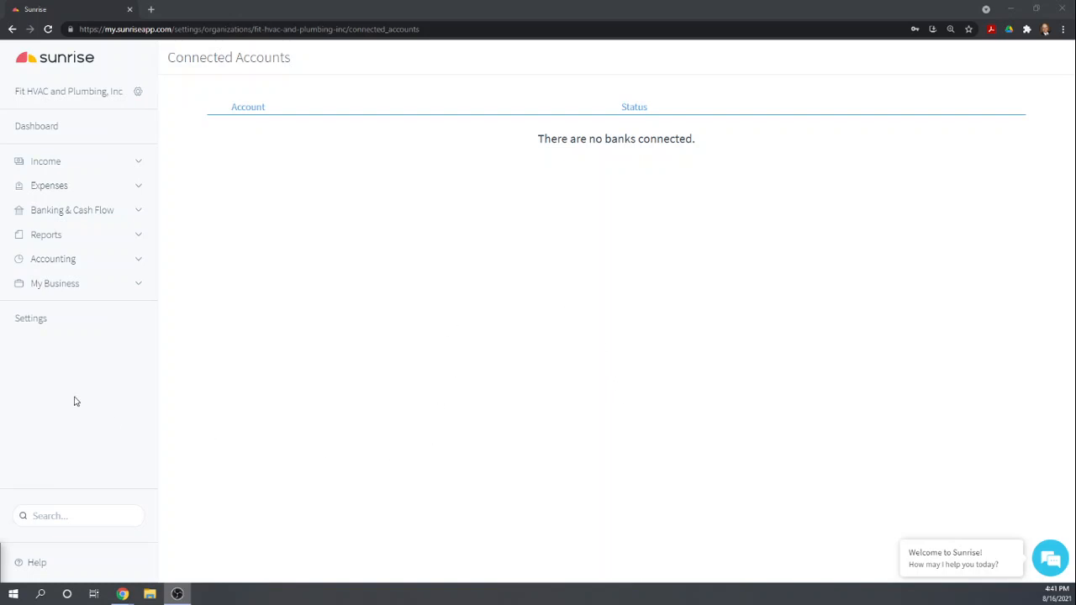
Step: Start a new expense under Record Expenses and create the company contact NYC Electric Co. as its vendor
click(48, 185)
click(66, 211)
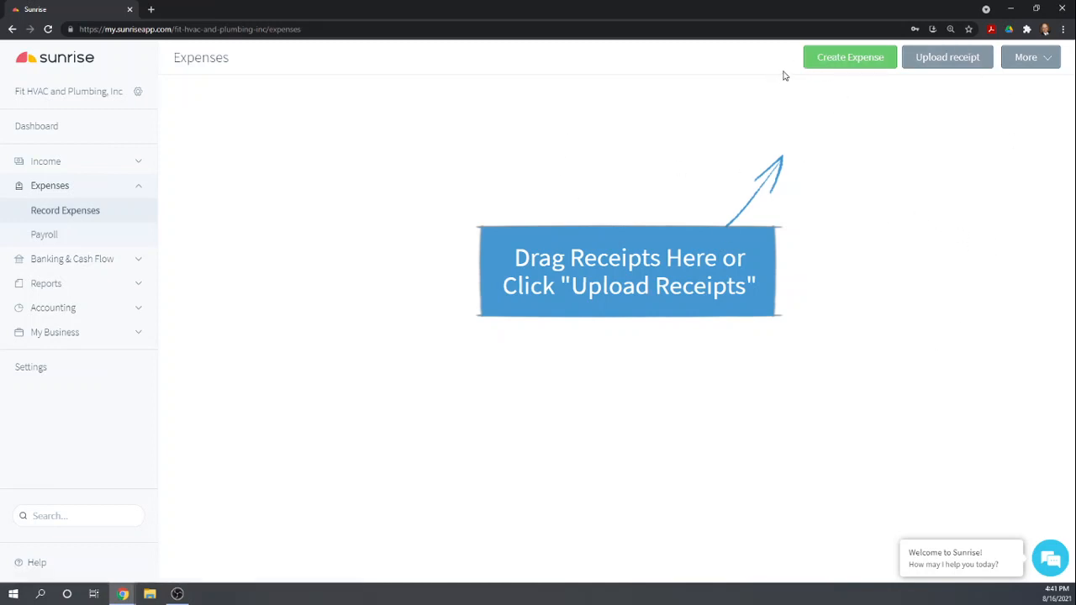
click(853, 60)
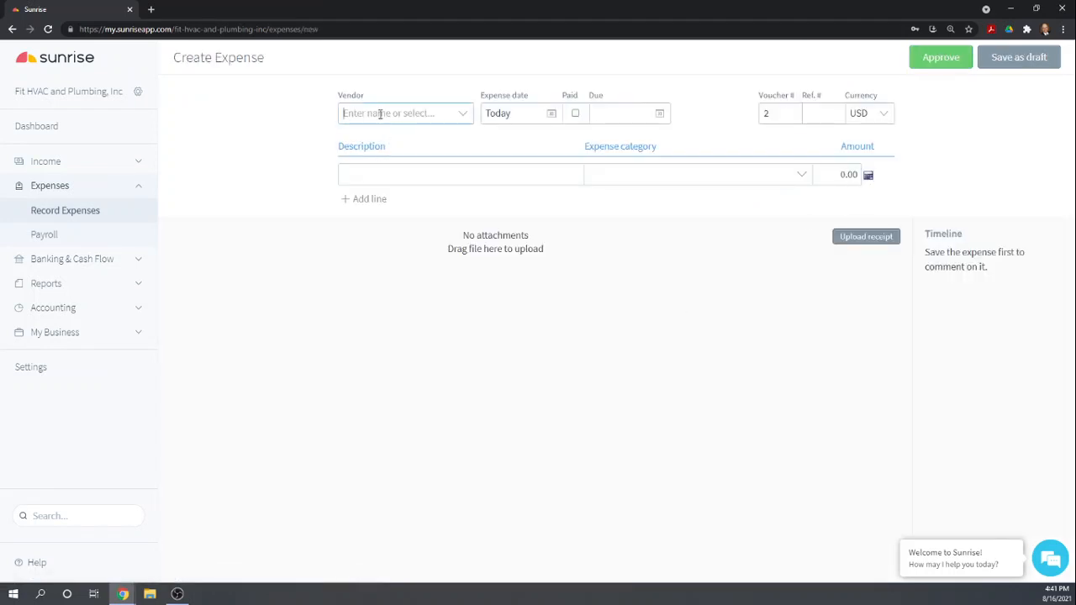
text(NY)
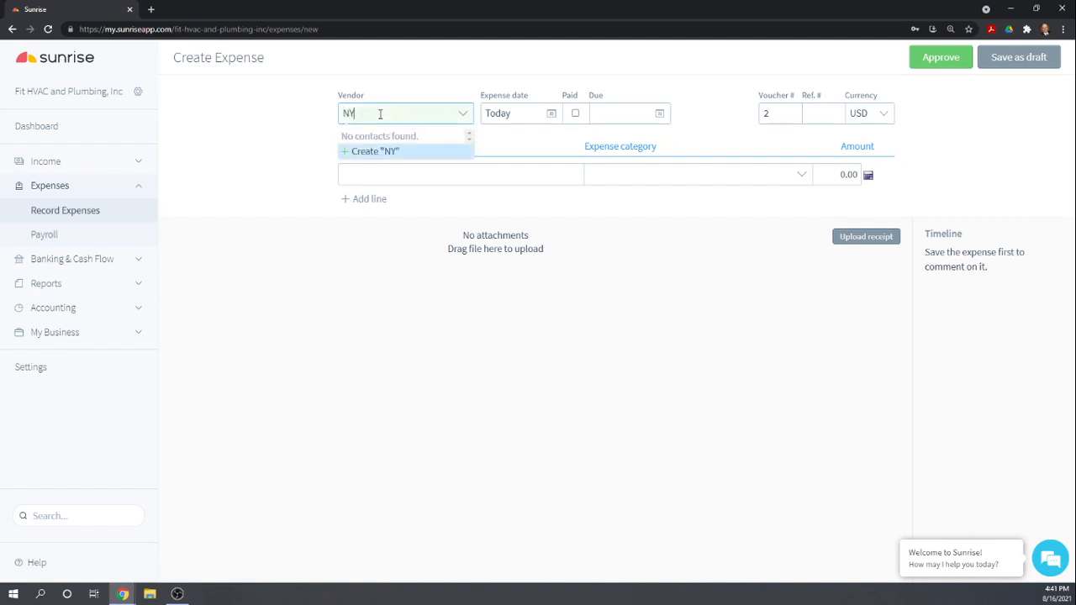
text(C Electric Co.)
click(412, 159)
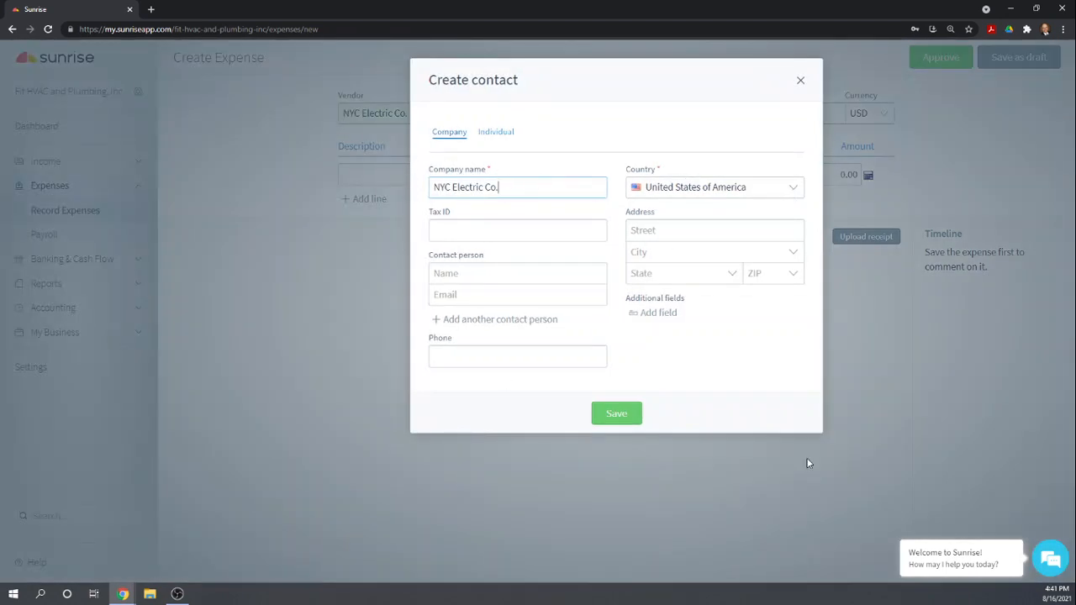
click(618, 415)
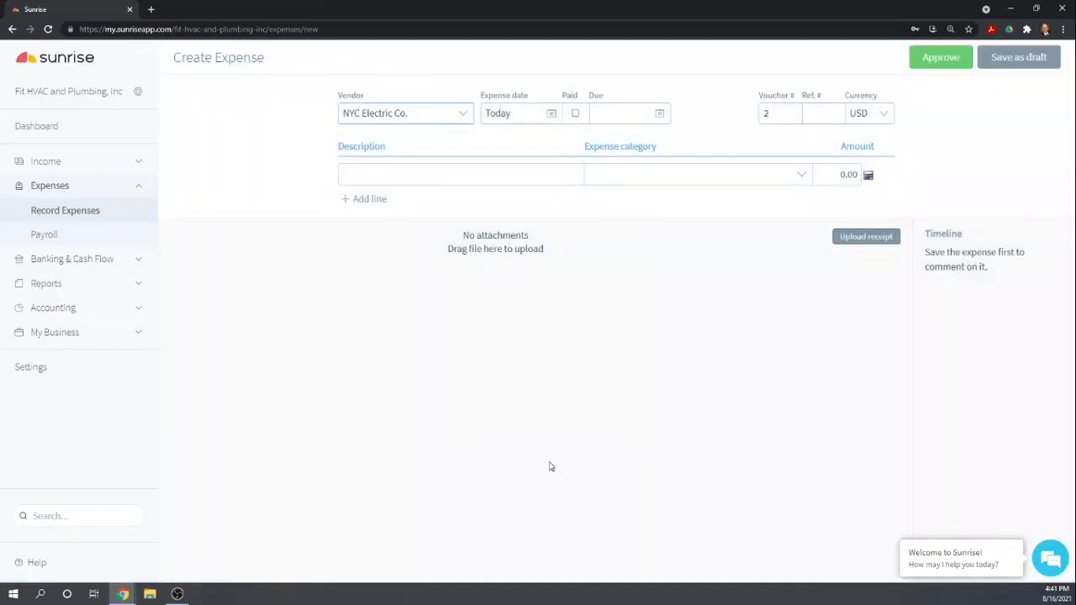
Step: Set the expense date to 01/10/2021
click(552, 116)
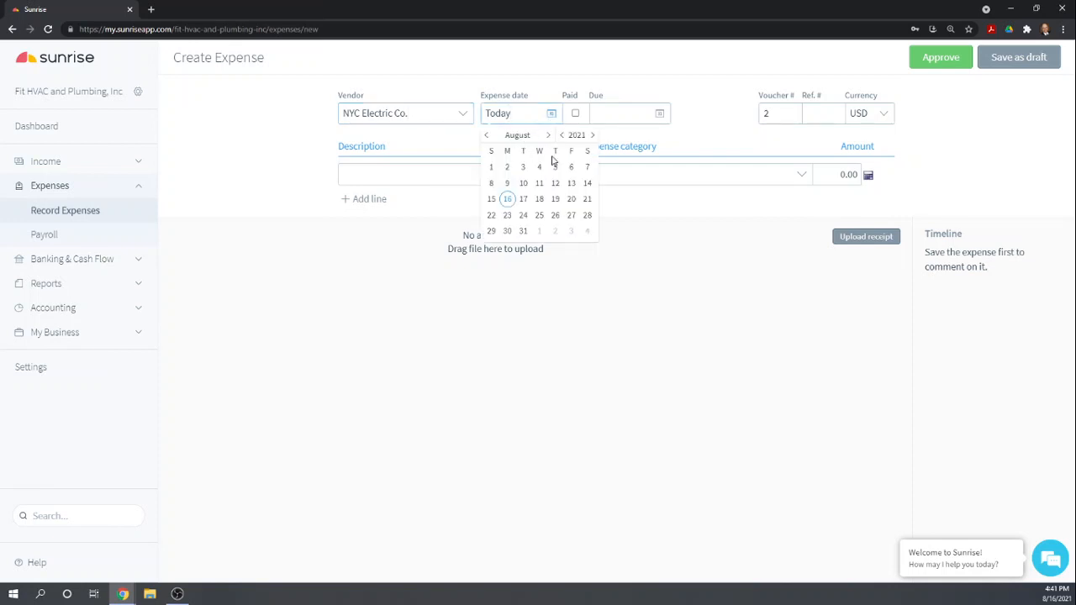
click(487, 135)
click(487, 136)
click(487, 135)
click(487, 135)
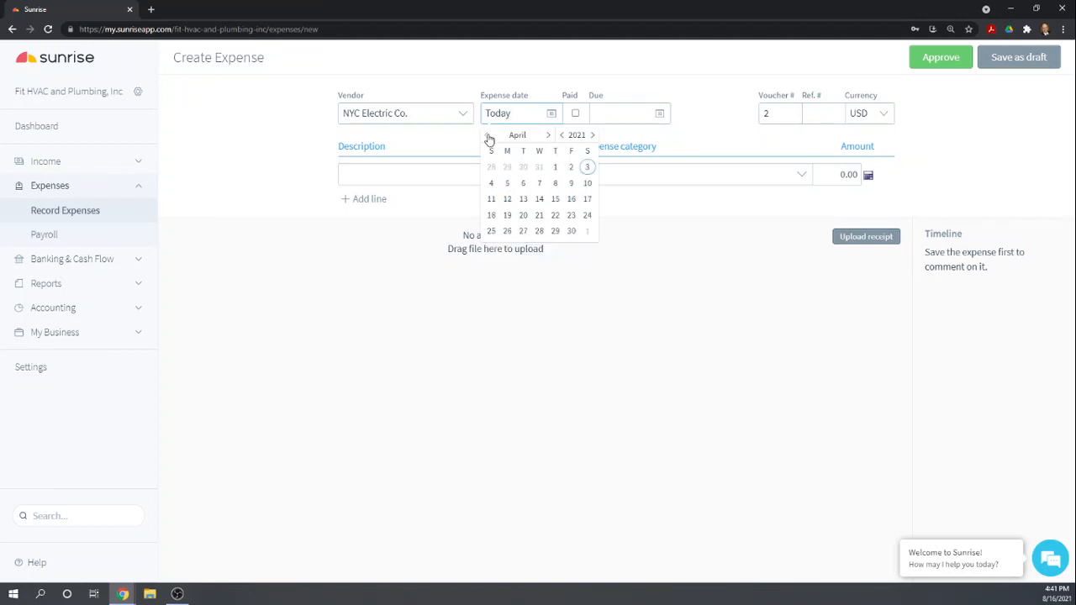
click(487, 135)
click(487, 135)
click(487, 136)
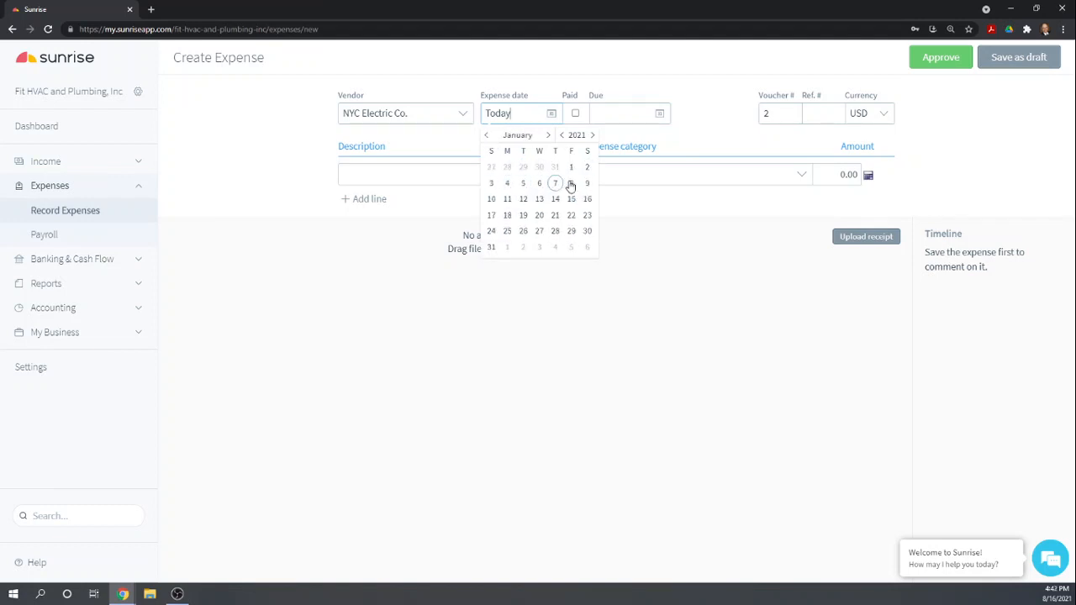
click(491, 201)
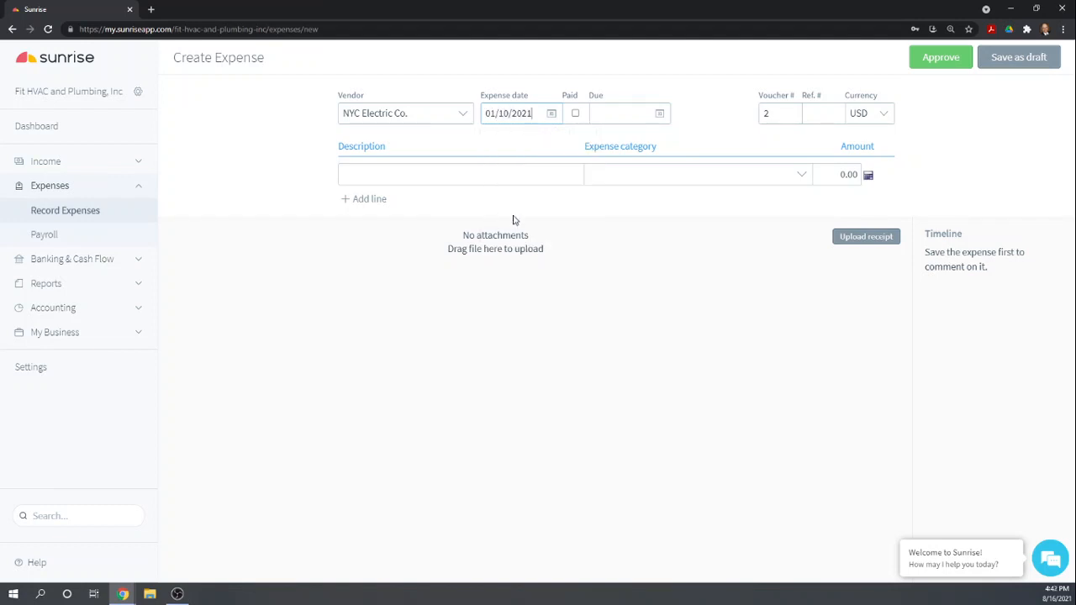
Step: Switch the Paid option on and back off, and set the due date to 08/20/2021
click(575, 114)
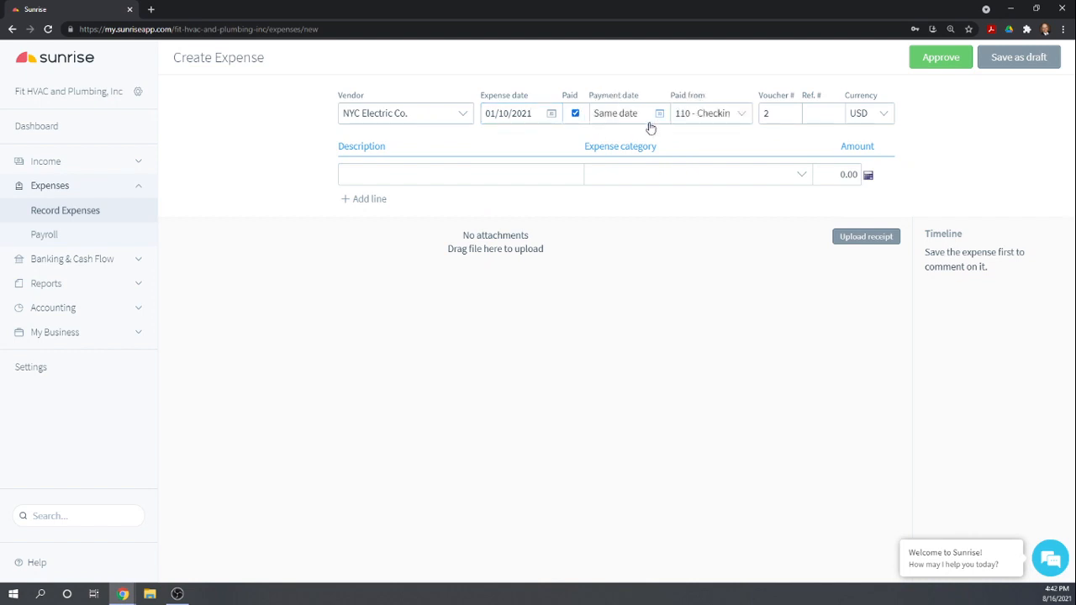
click(575, 114)
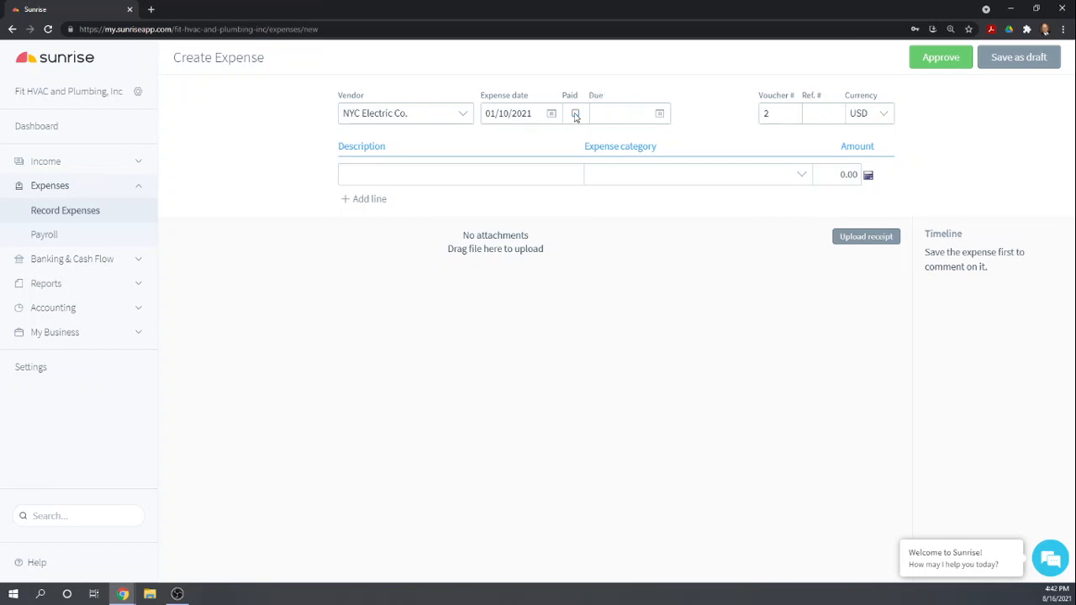
click(641, 113)
click(659, 112)
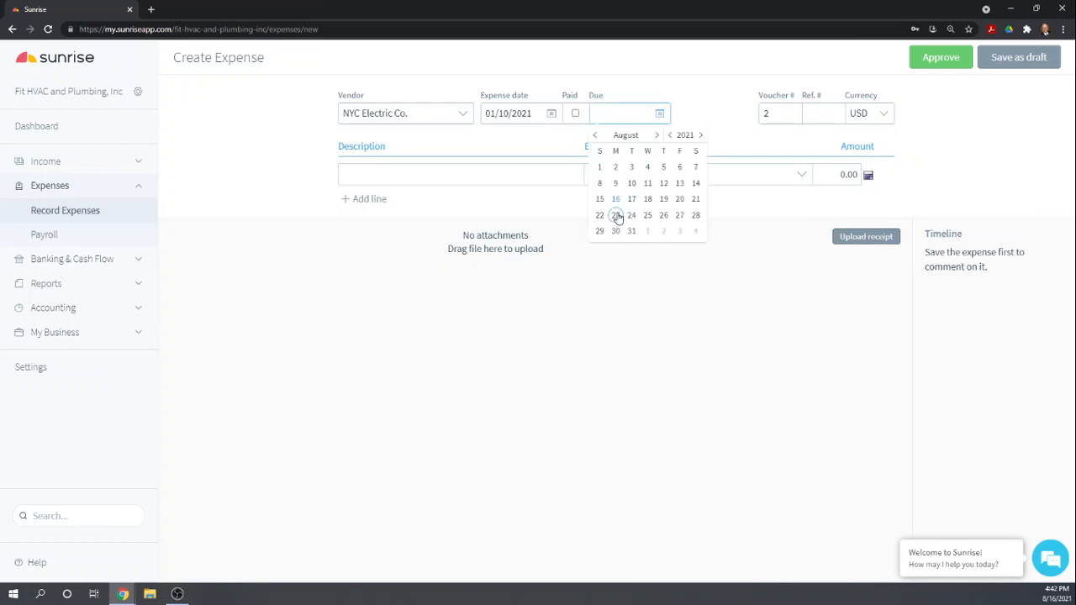
click(680, 200)
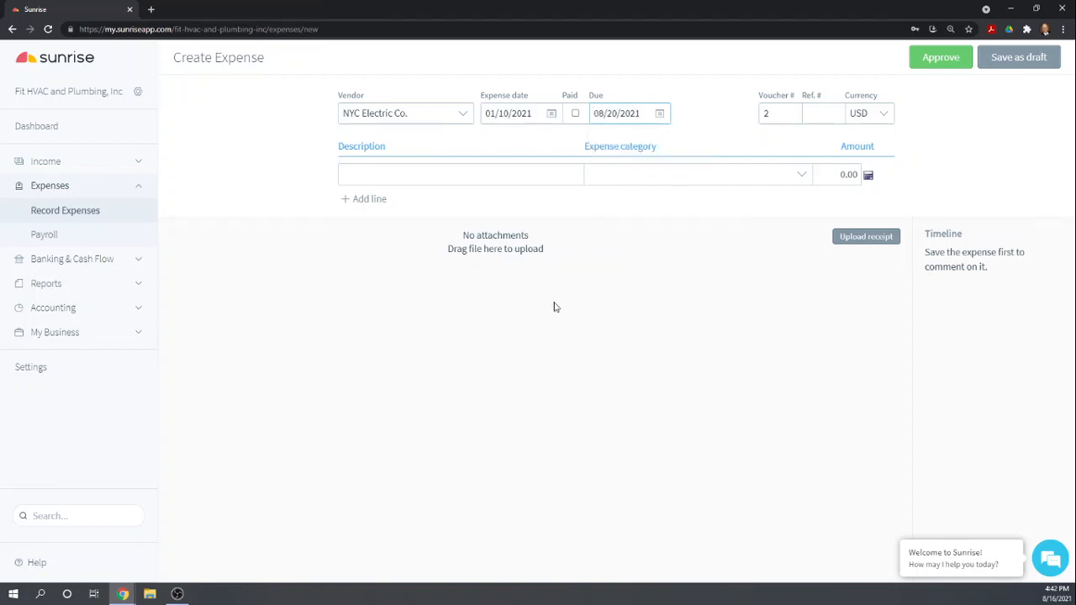
Step: Set the expense's due date to 01/20/2021
click(658, 115)
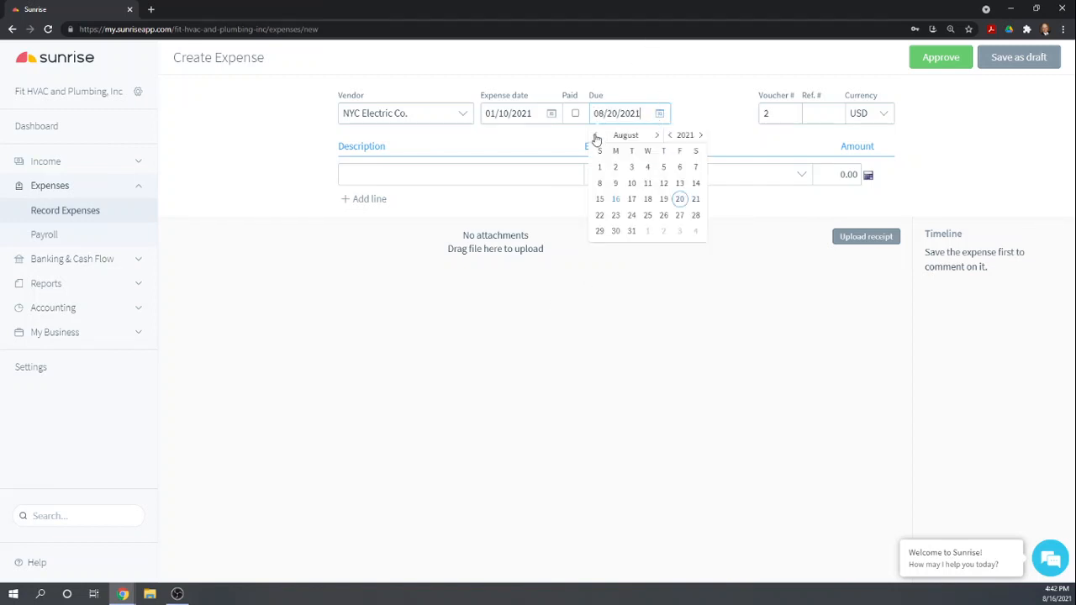
click(595, 135)
click(596, 135)
click(596, 136)
click(595, 135)
click(596, 136)
click(596, 135)
click(595, 135)
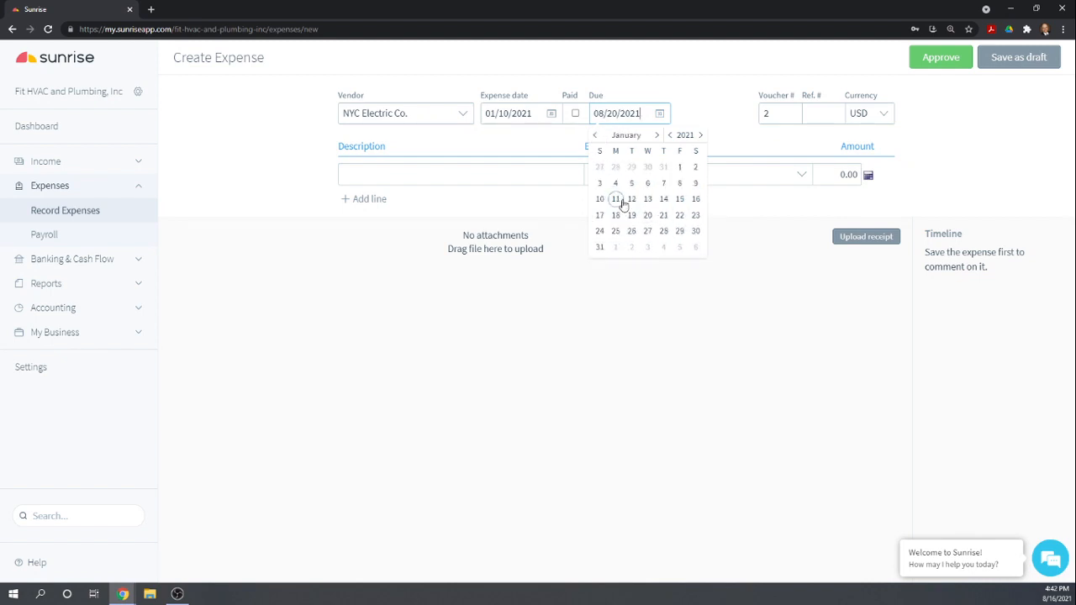
click(648, 215)
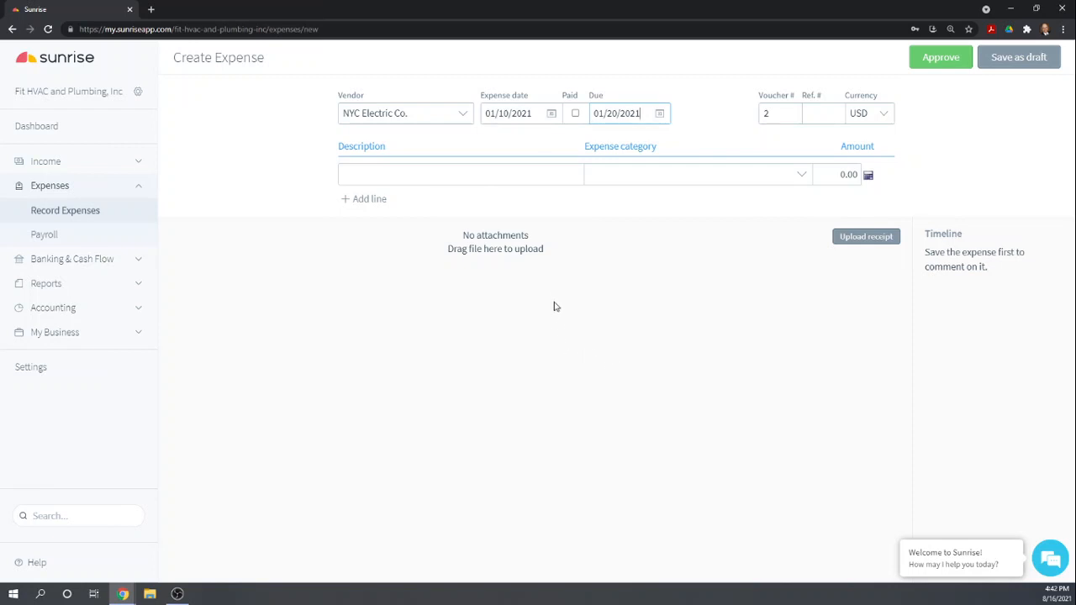
Step: Enter "Electric bill" as the description of the expense's first line
key(Tab)
key(Tab)
key(Tab)
key(Tab)
text(Elec)
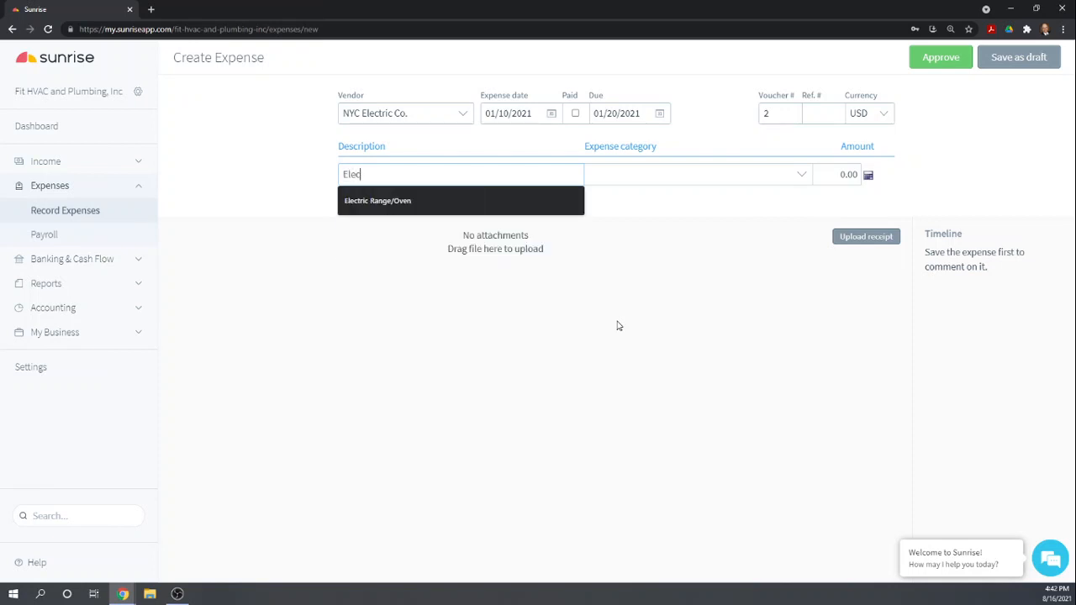
text(tric bill)
Step: Assign the expense category 6290 - Utilities to the electric bill line
key(Tab)
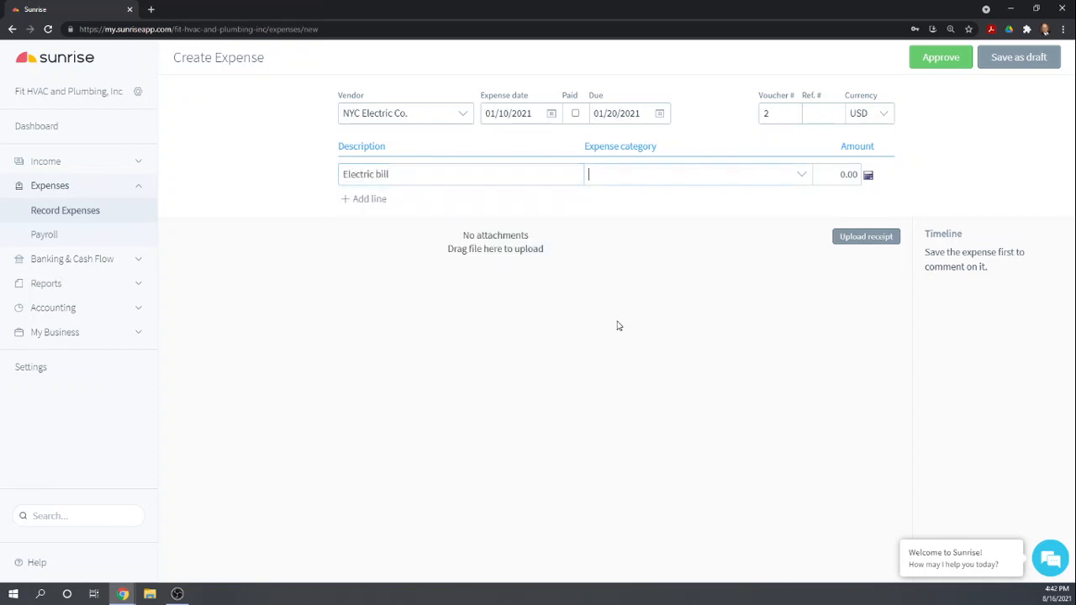
text(Utli)
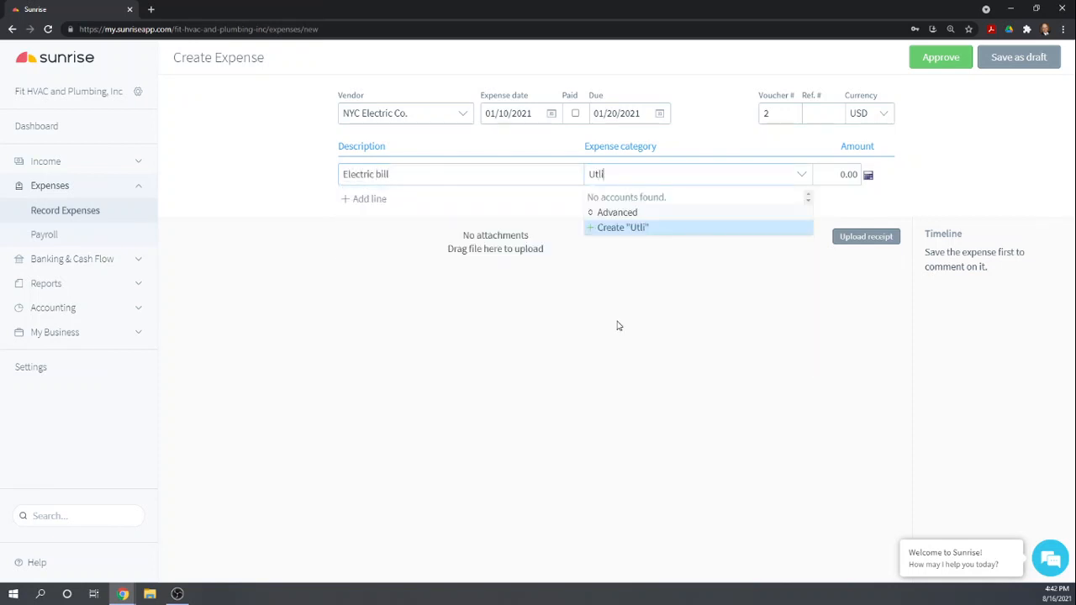
key(BackSpace)
key(BackSpace)
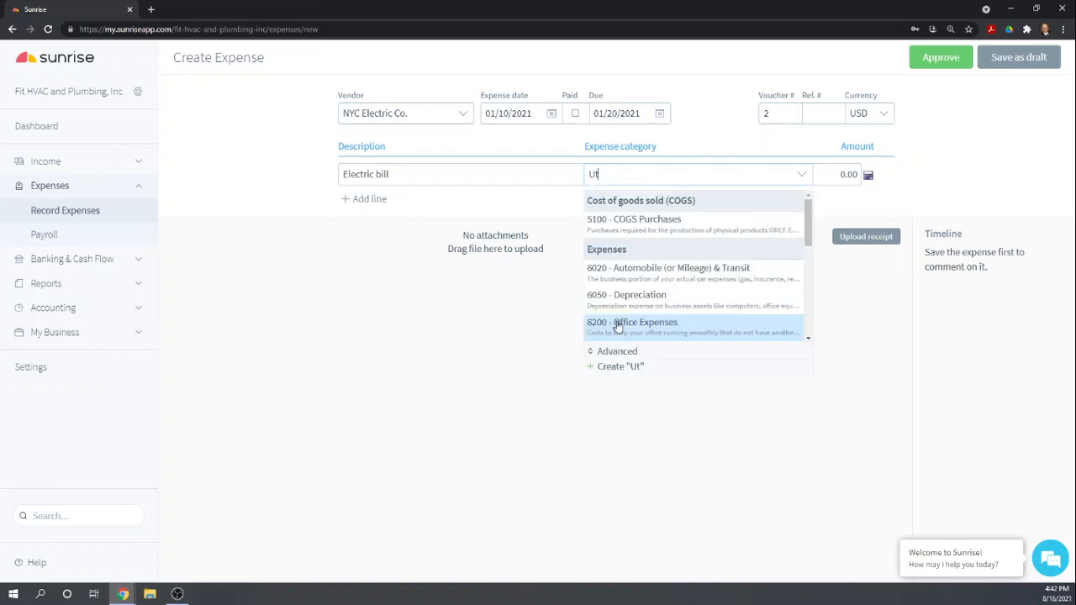
text(i)
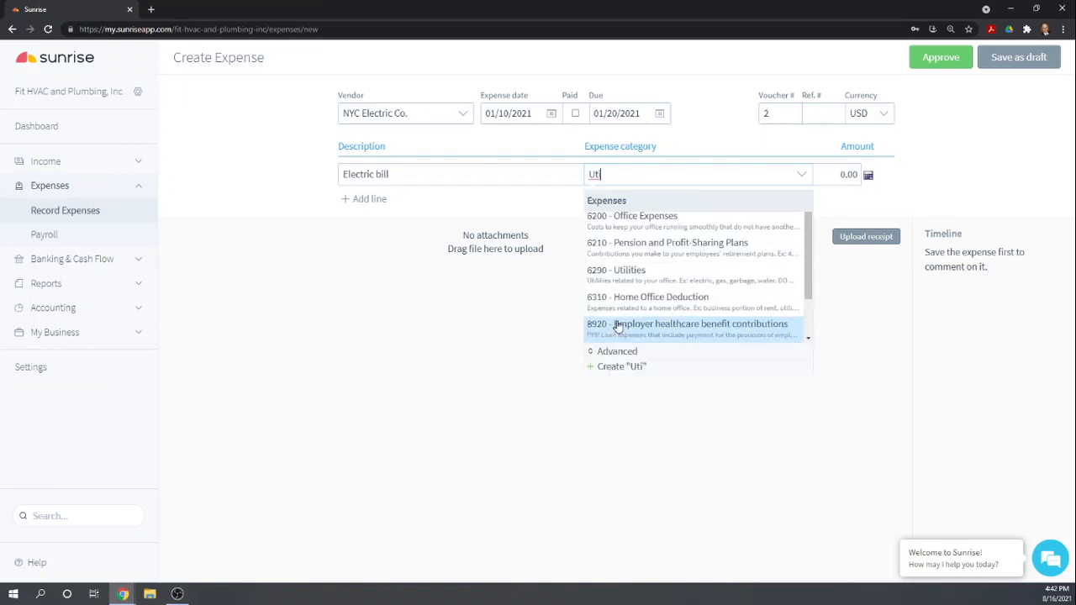
click(633, 272)
Step: Set the electric bill line's amount to 150 and approve the expense
key(Tab)
text(150)
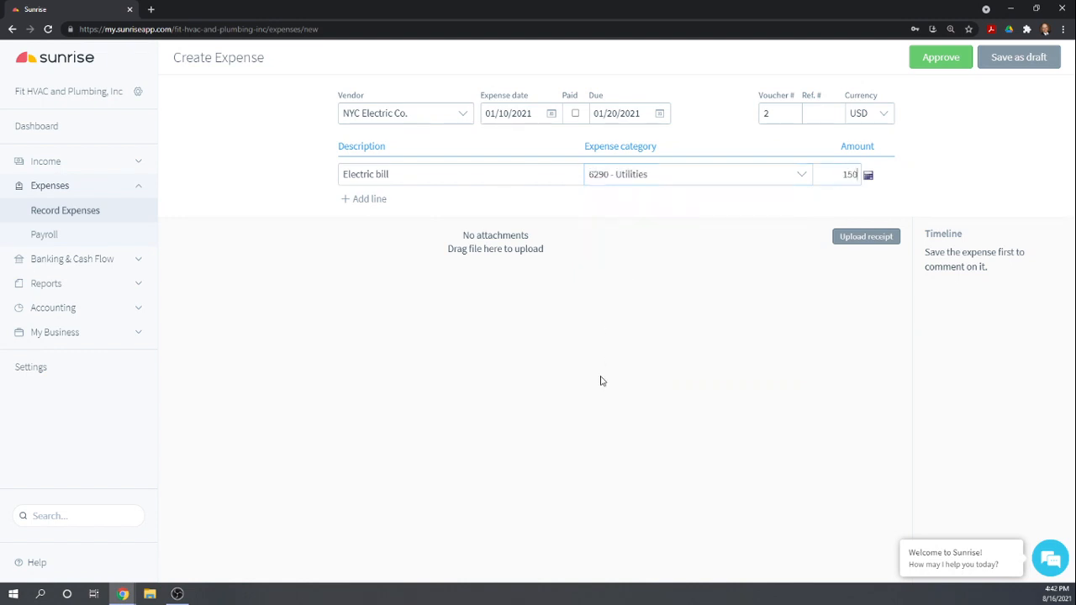
key(Tab)
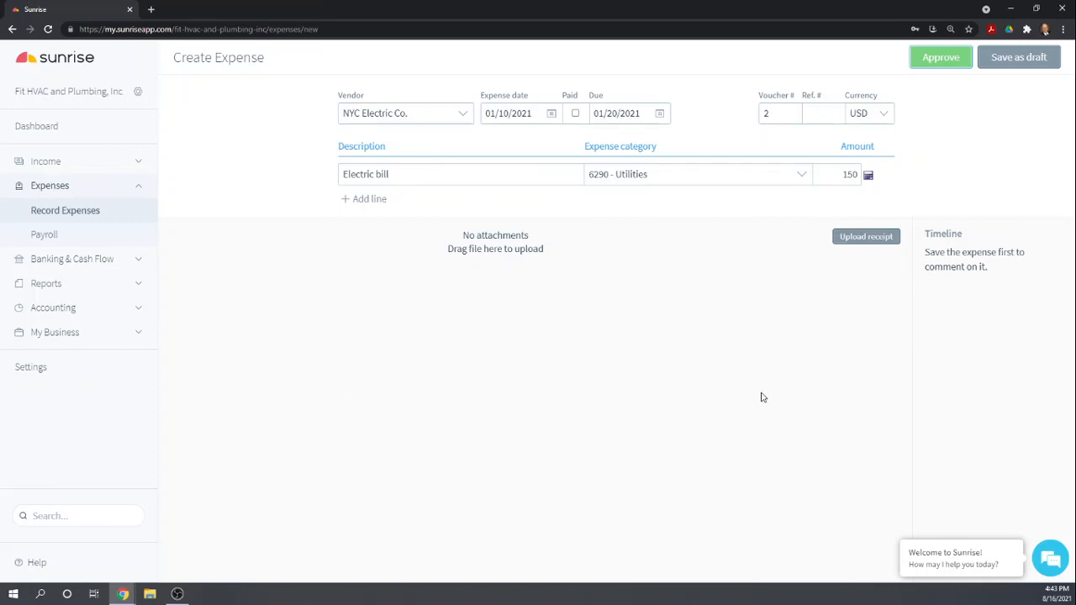
click(943, 64)
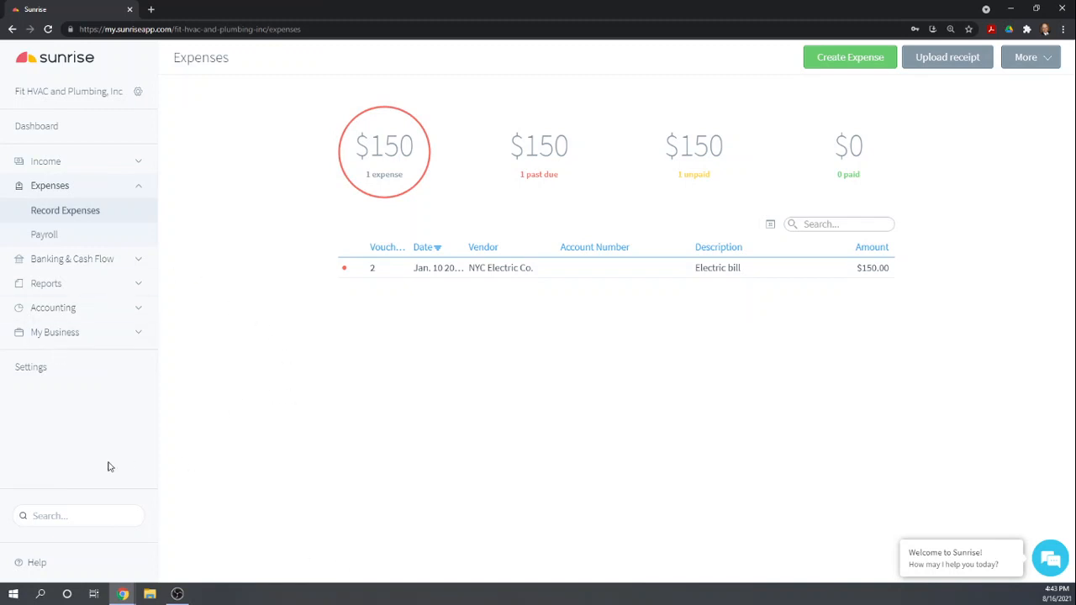
Step: Review the Receipt Capture Tools in the organization settings, including the iOS app's store page, and leave the settings
click(26, 370)
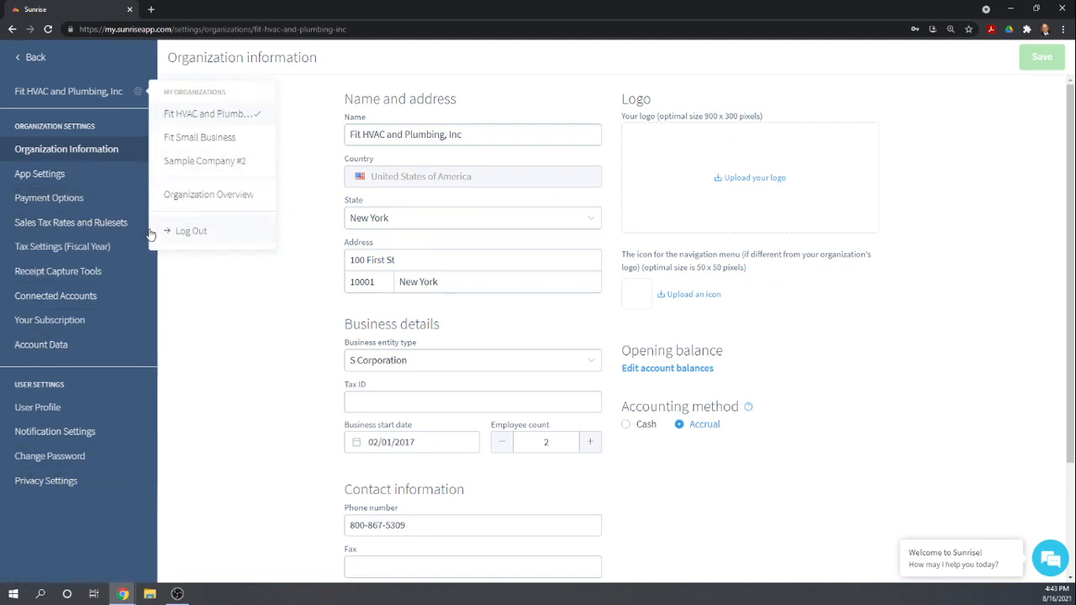
click(25, 272)
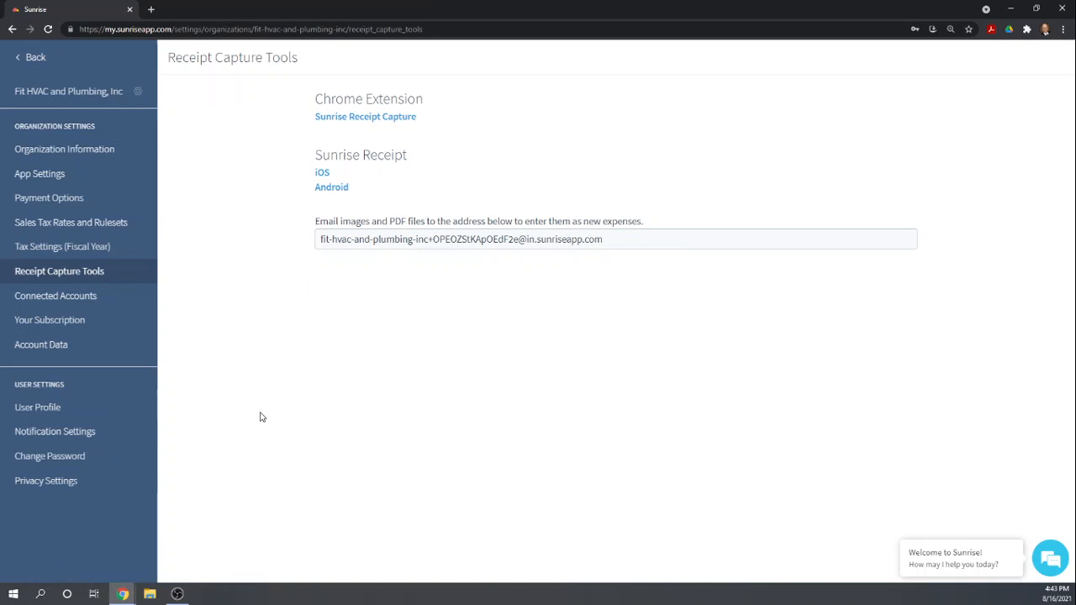
click(322, 174)
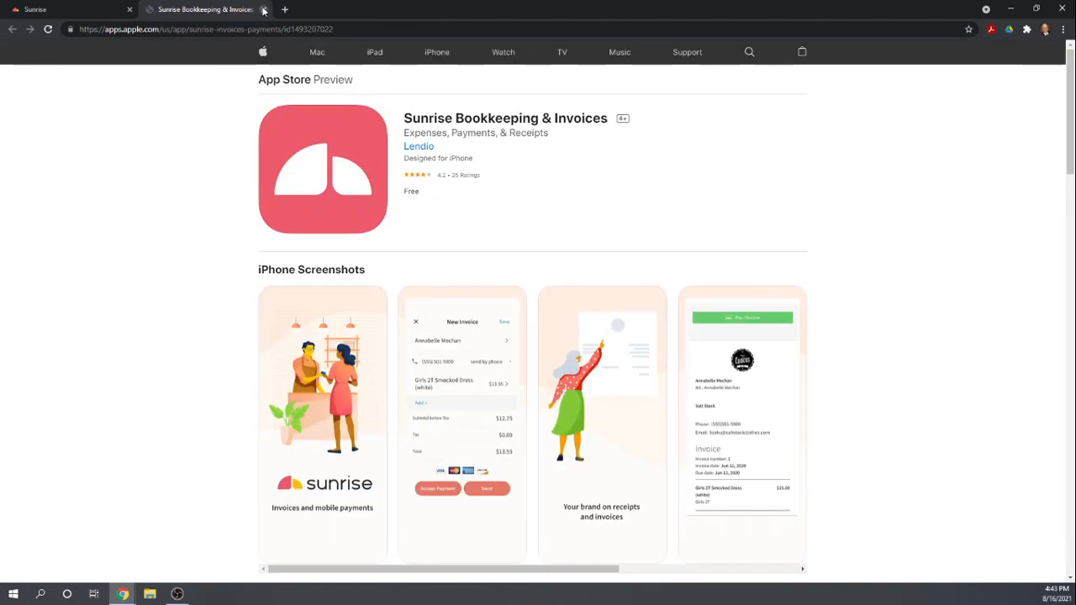
click(261, 9)
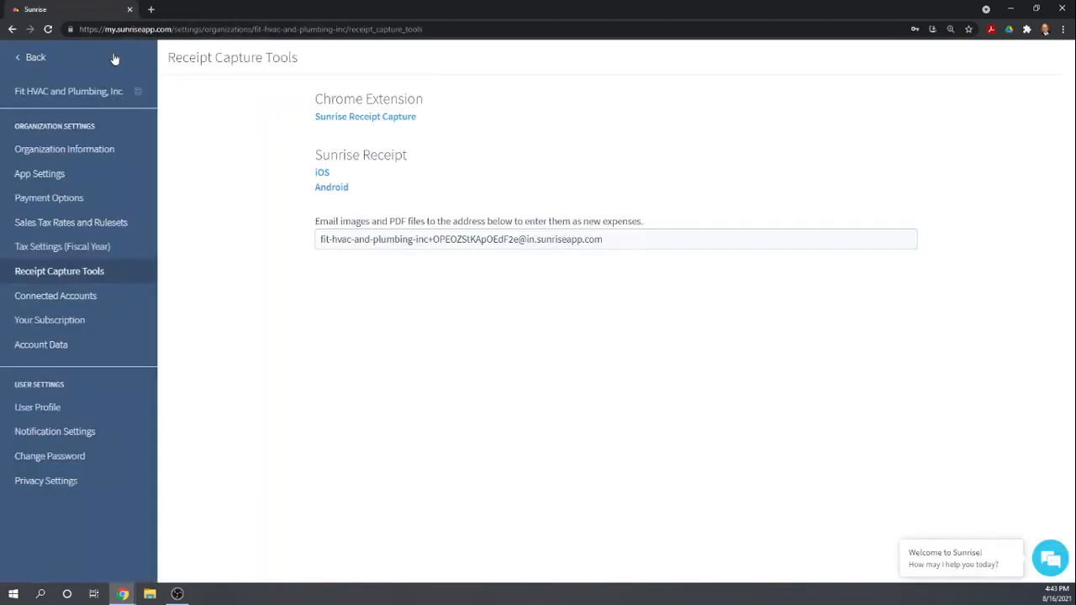
click(18, 56)
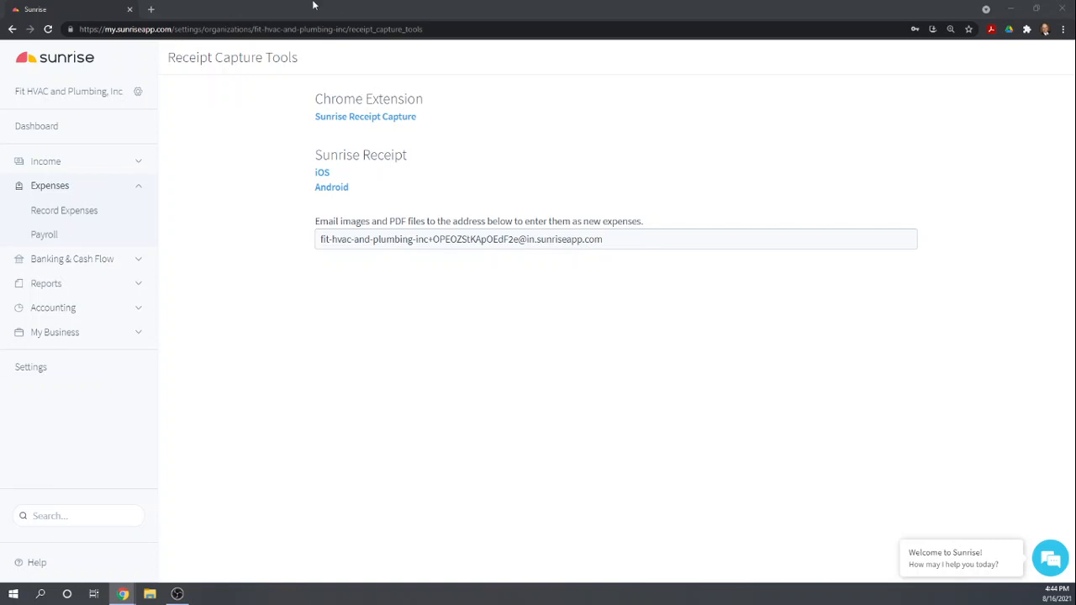
Step: Open Record Expenses and upload a receipt file there as a draft expense
click(42, 215)
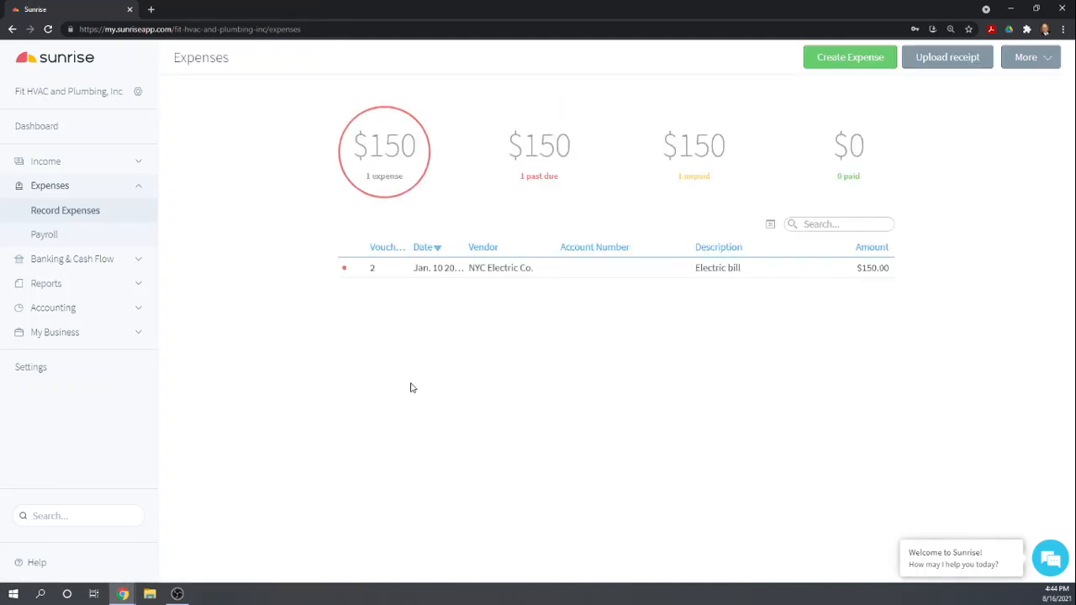
click(946, 66)
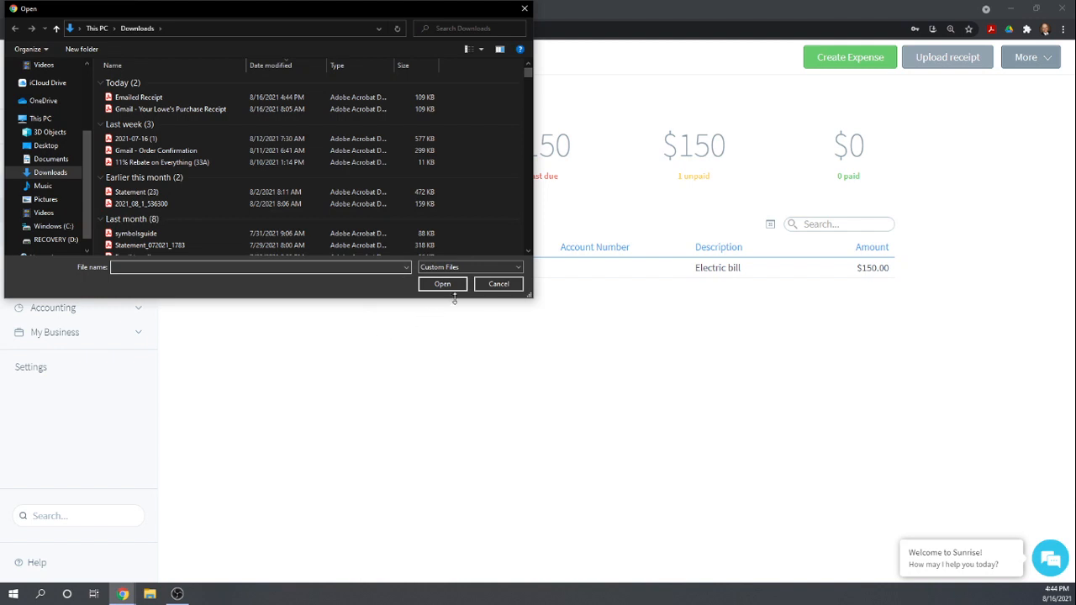
click(499, 284)
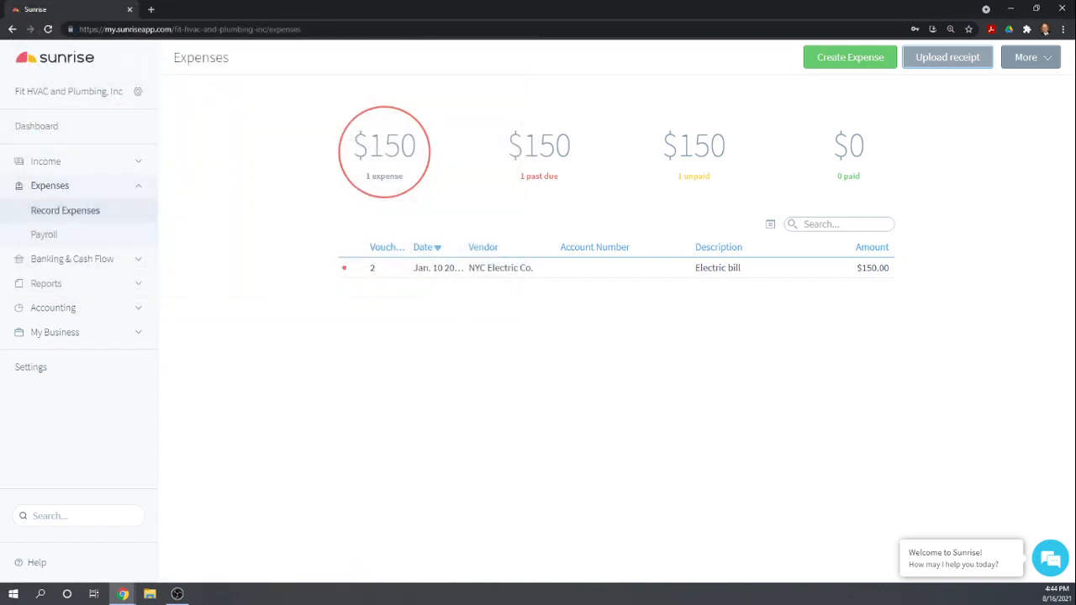
drag(0, 463, 581, 372)
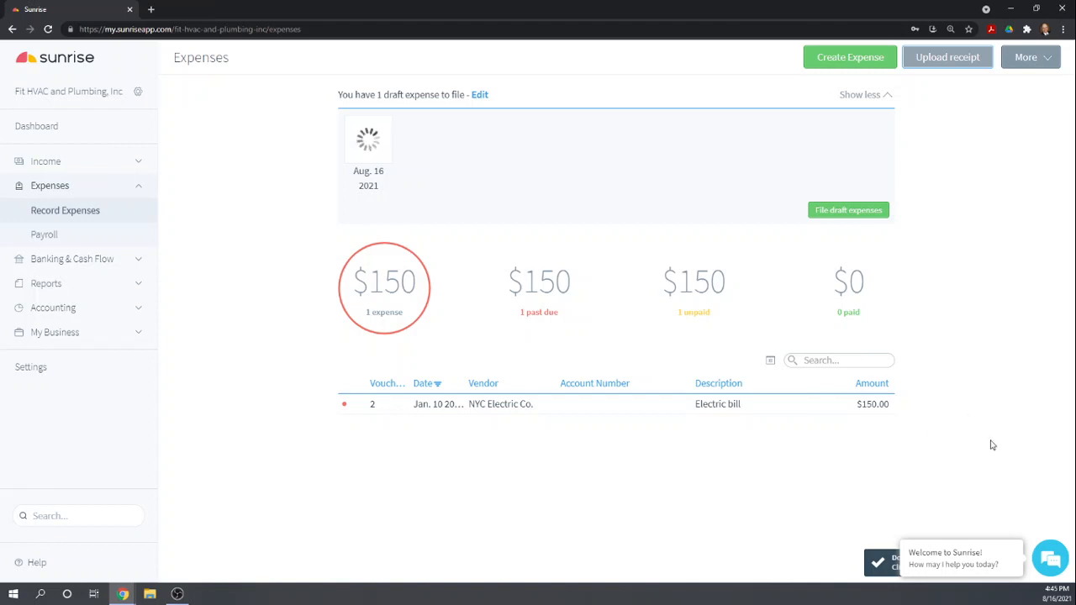
click(479, 95)
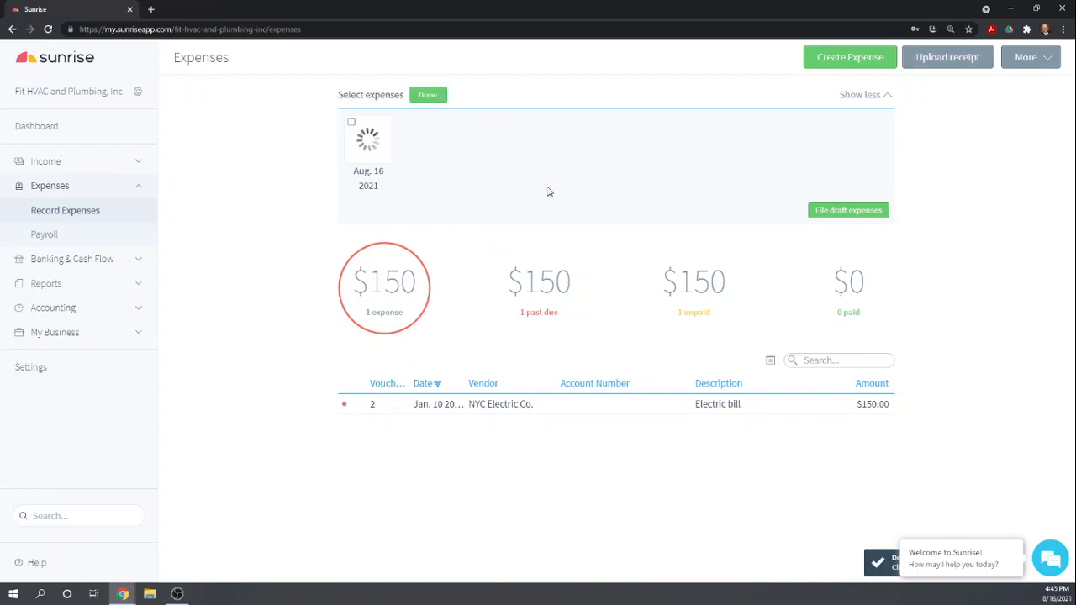
click(352, 123)
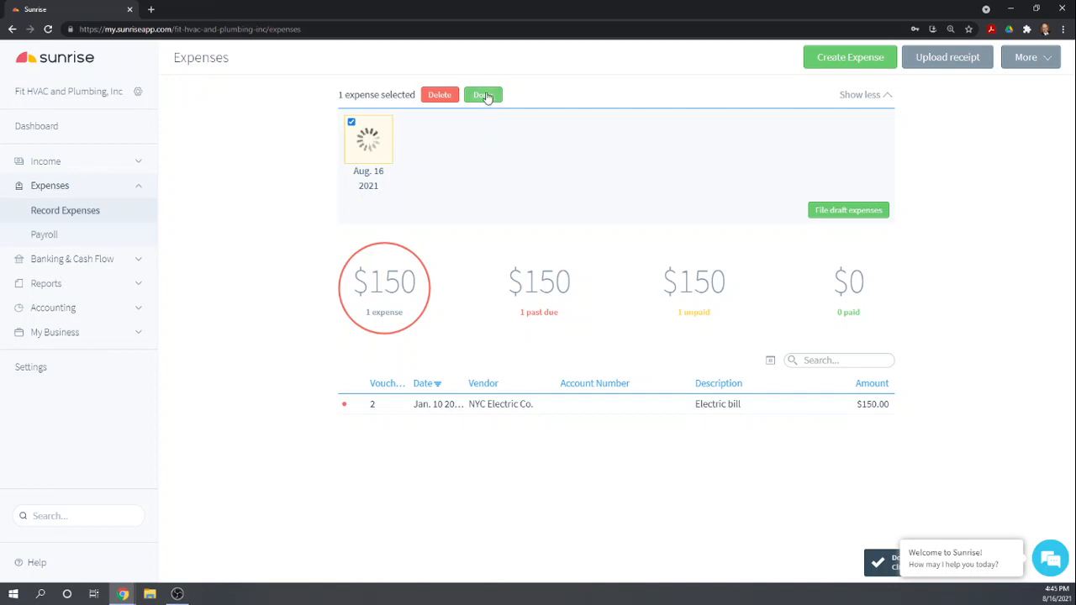
click(485, 95)
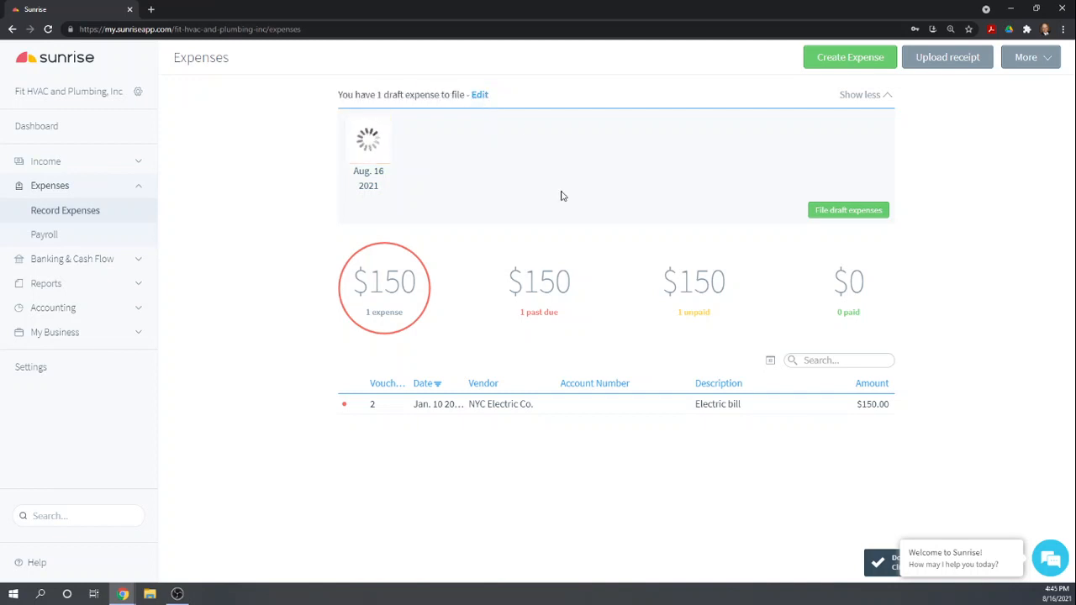
Step: Open the uploaded draft expense dated Aug. 16, 2021 and delete it
click(371, 139)
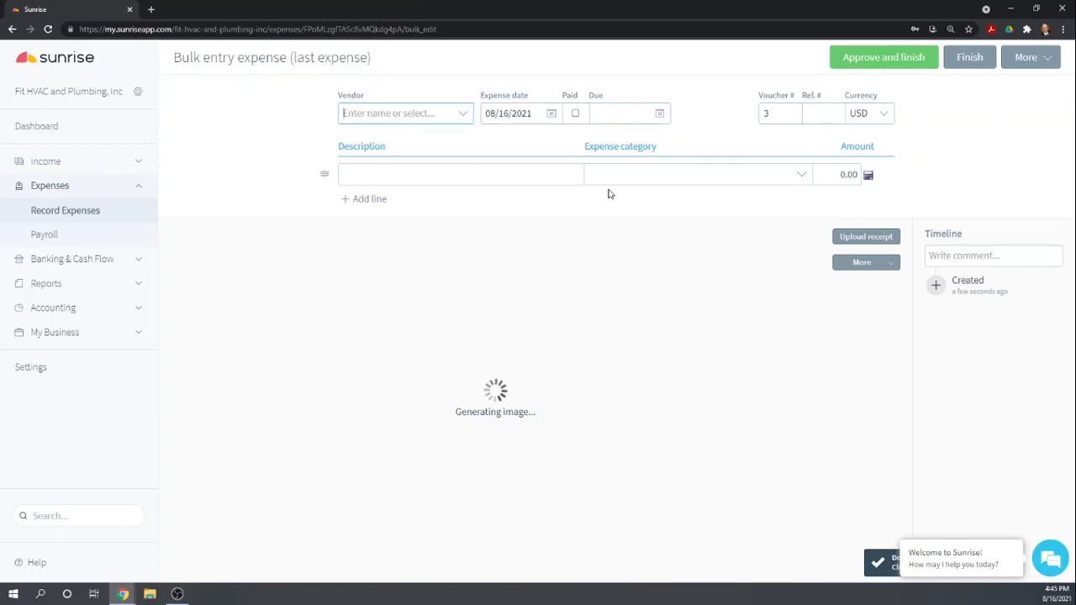
click(1049, 61)
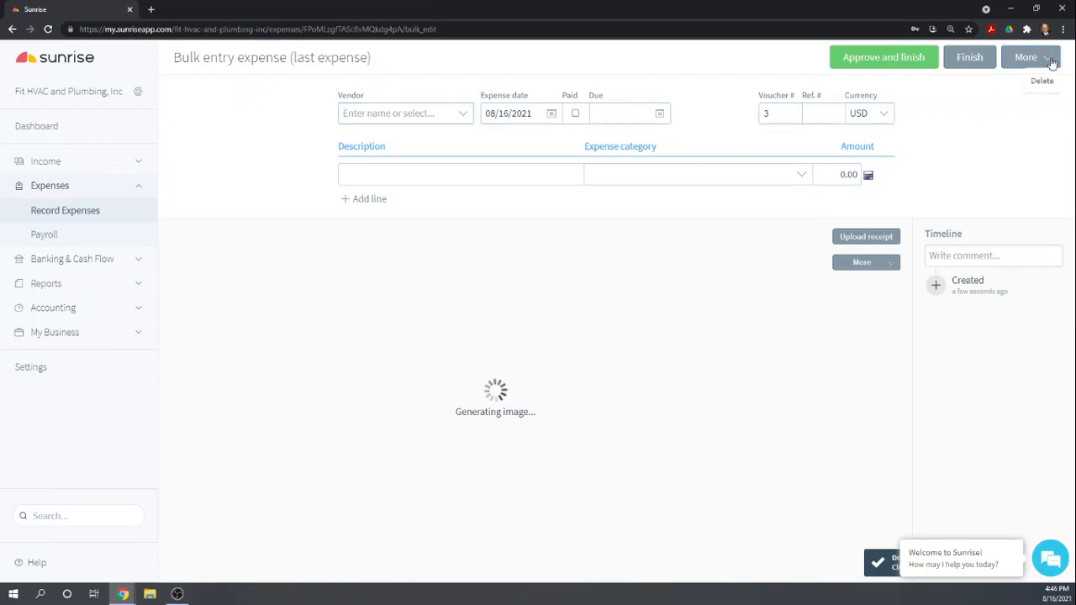
click(1043, 84)
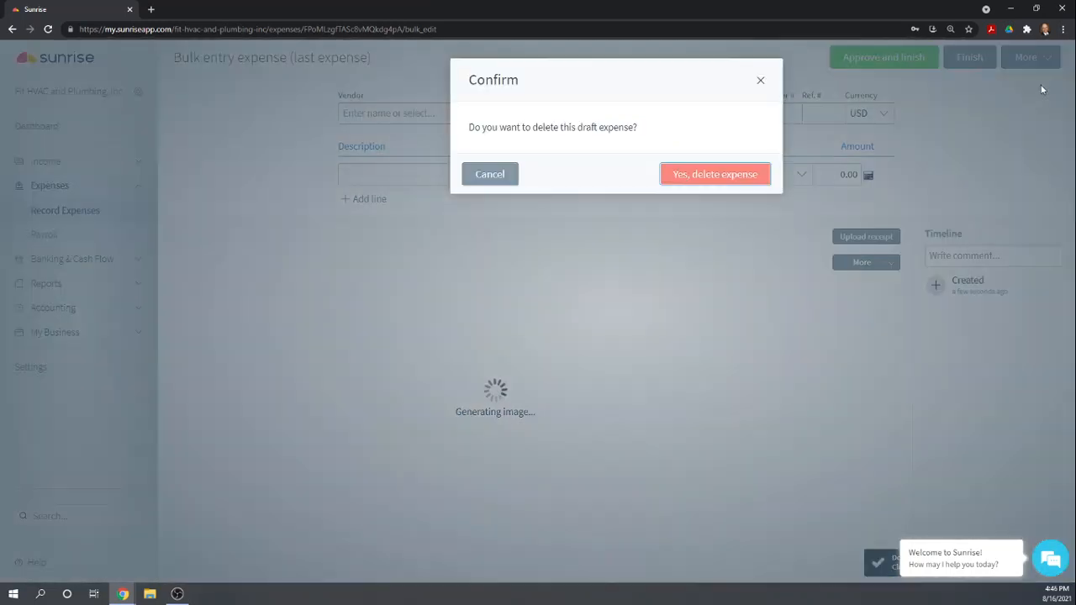
click(717, 179)
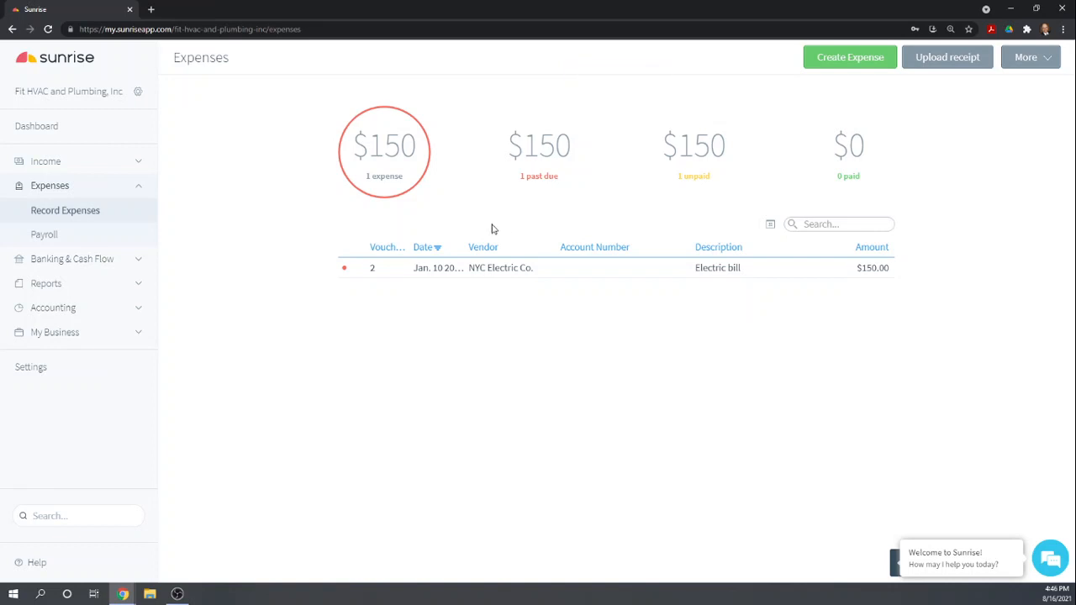
Step: Upload the Emailed Receipt file from the Downloads folder as a new draft expense
click(953, 62)
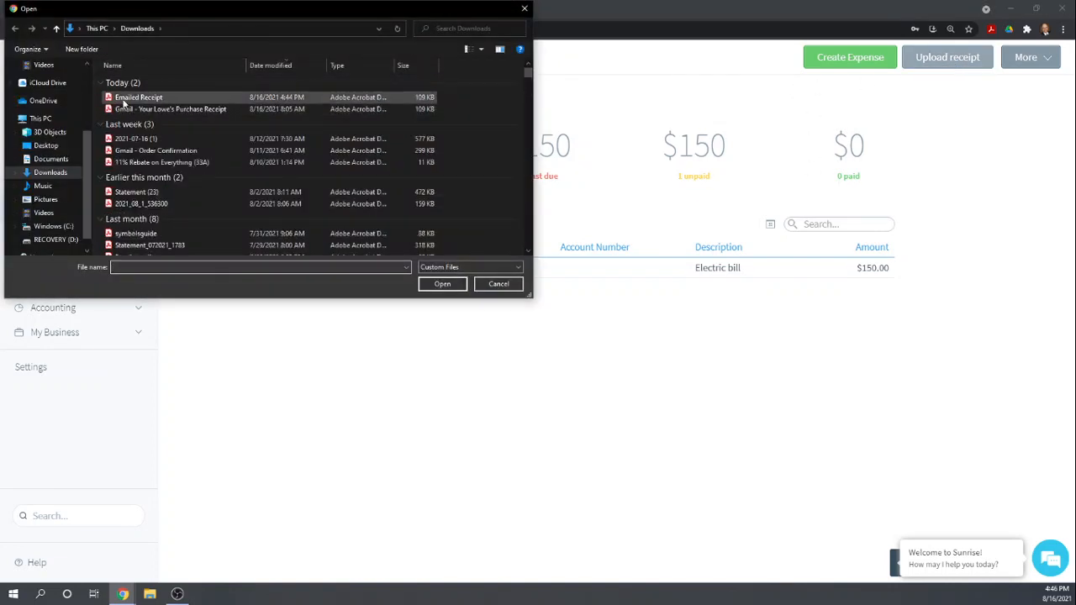
click(137, 98)
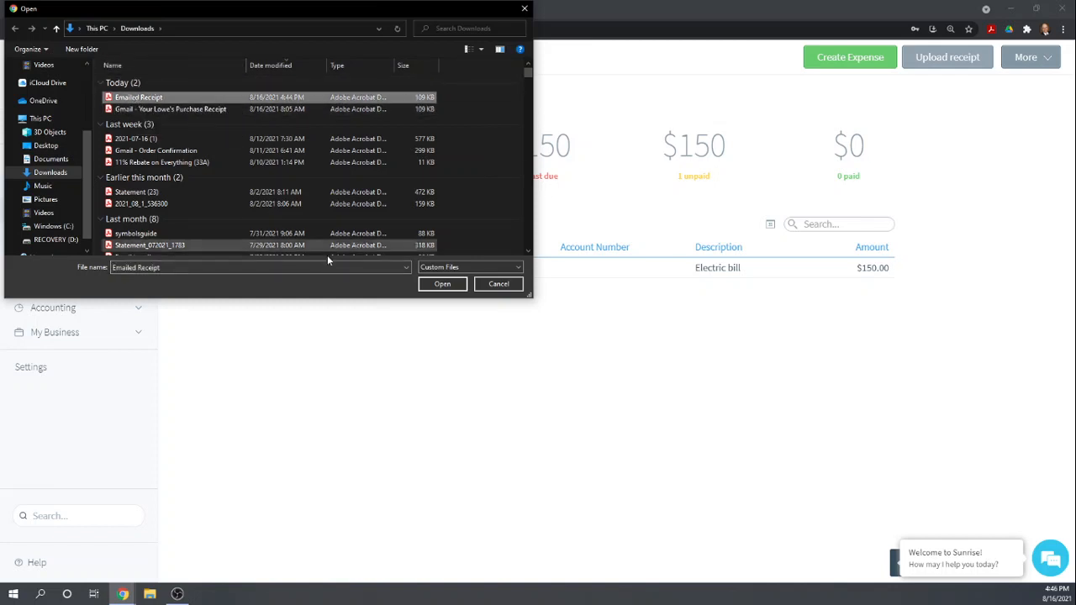
click(442, 286)
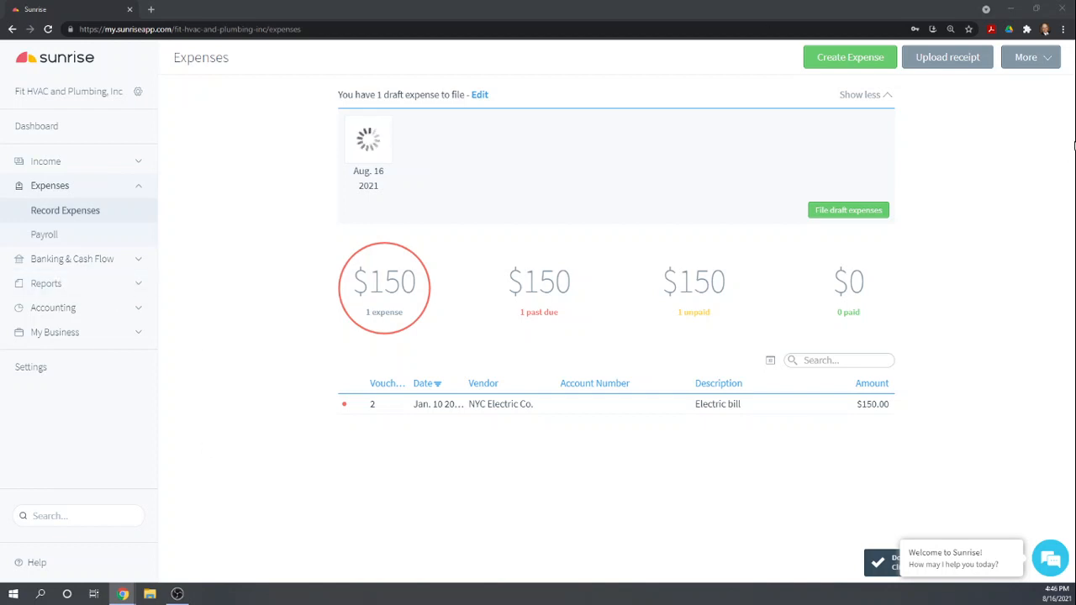
Step: Create a new expense with NYC Telephone as the vendor
click(858, 63)
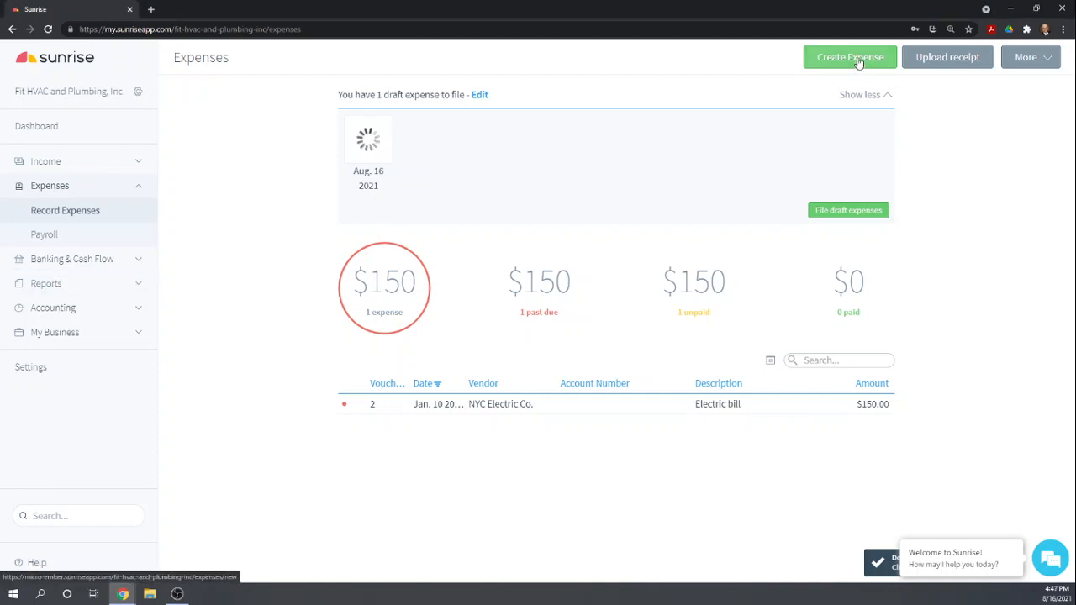
click(859, 63)
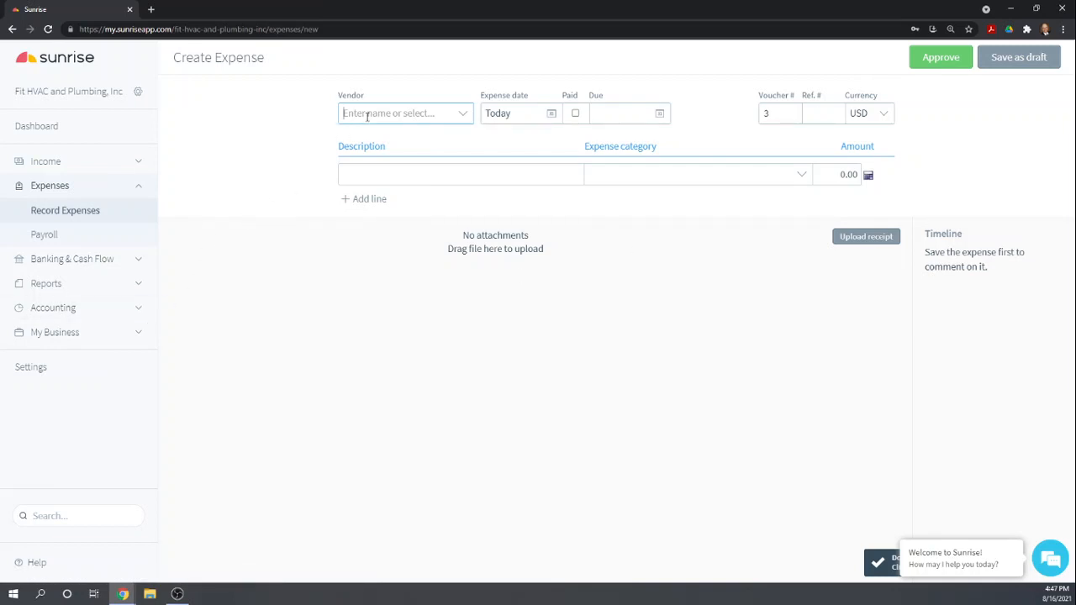
click(368, 114)
text(NYC Te)
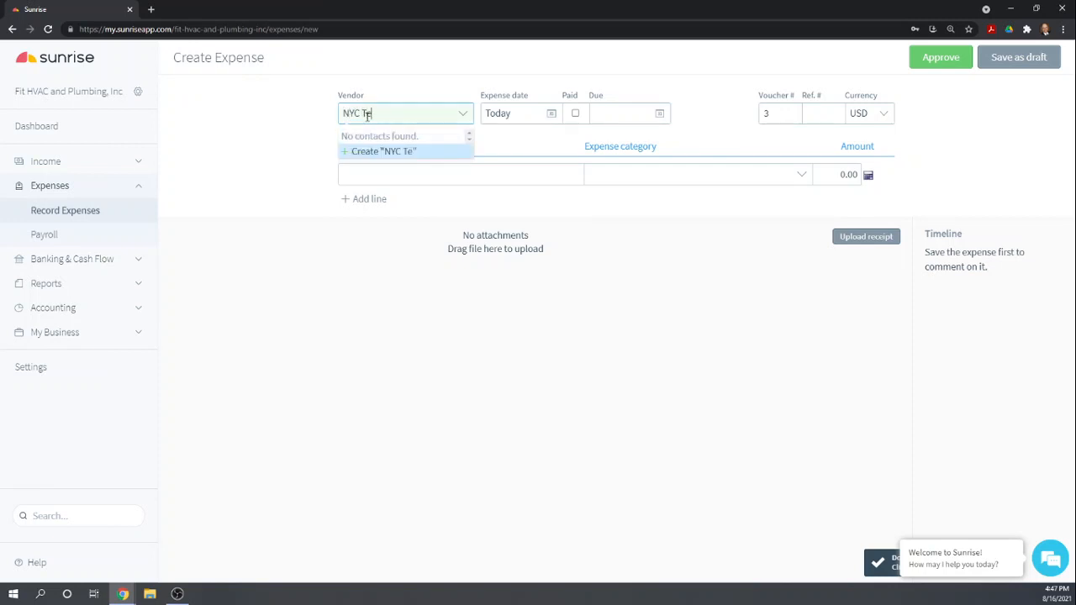
text(lephone)
key(Tab)
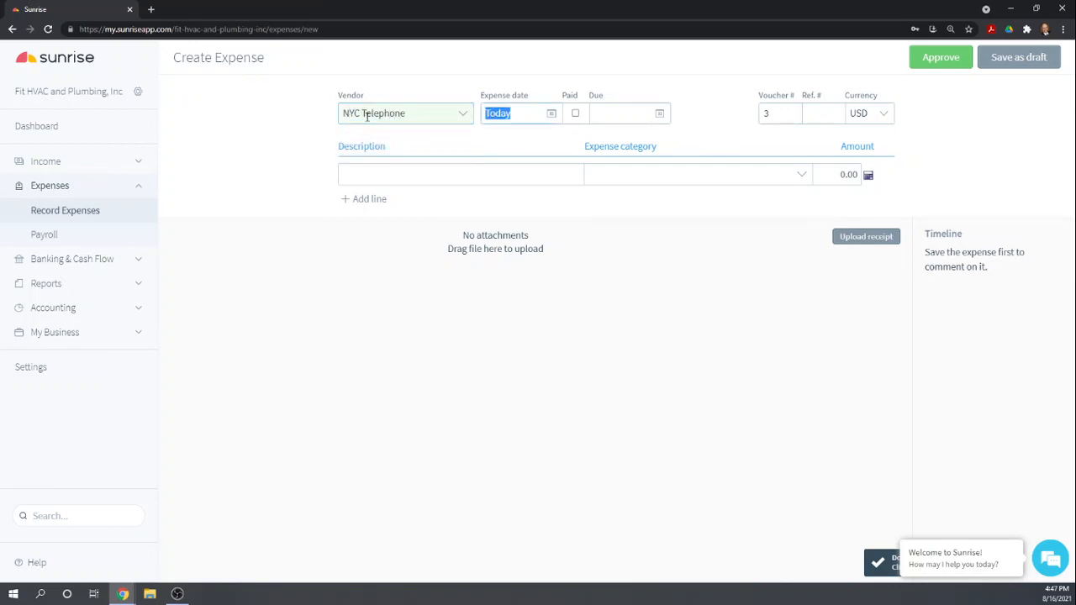
Step: Set the telephone expense's date to 01/05/2021 and mark the expense as paid
click(552, 114)
click(486, 135)
click(486, 136)
click(486, 135)
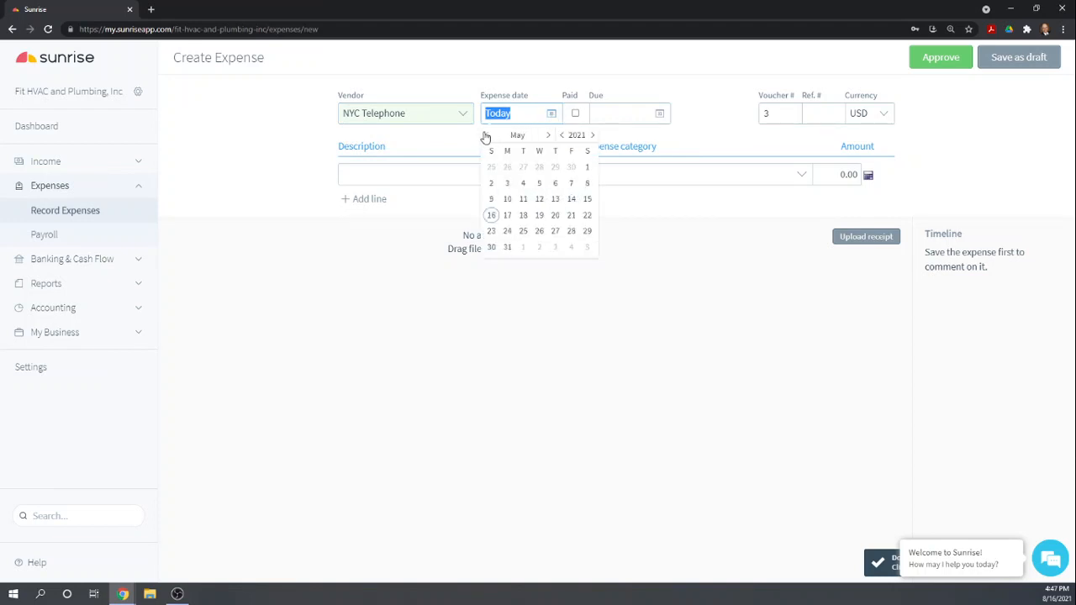
click(486, 135)
click(486, 135)
click(486, 135)
click(486, 135)
click(523, 183)
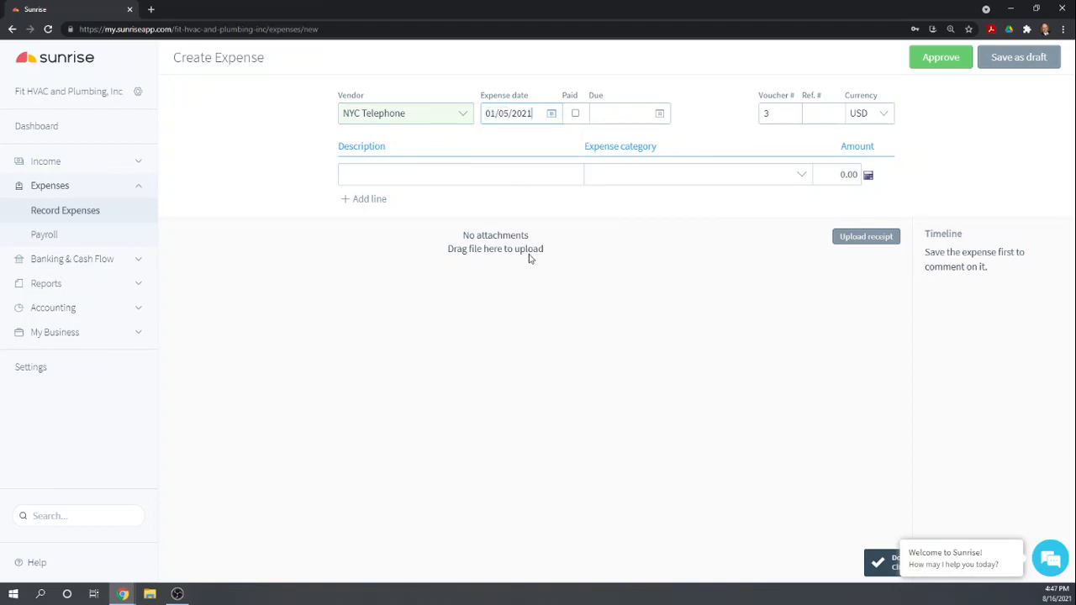
click(575, 113)
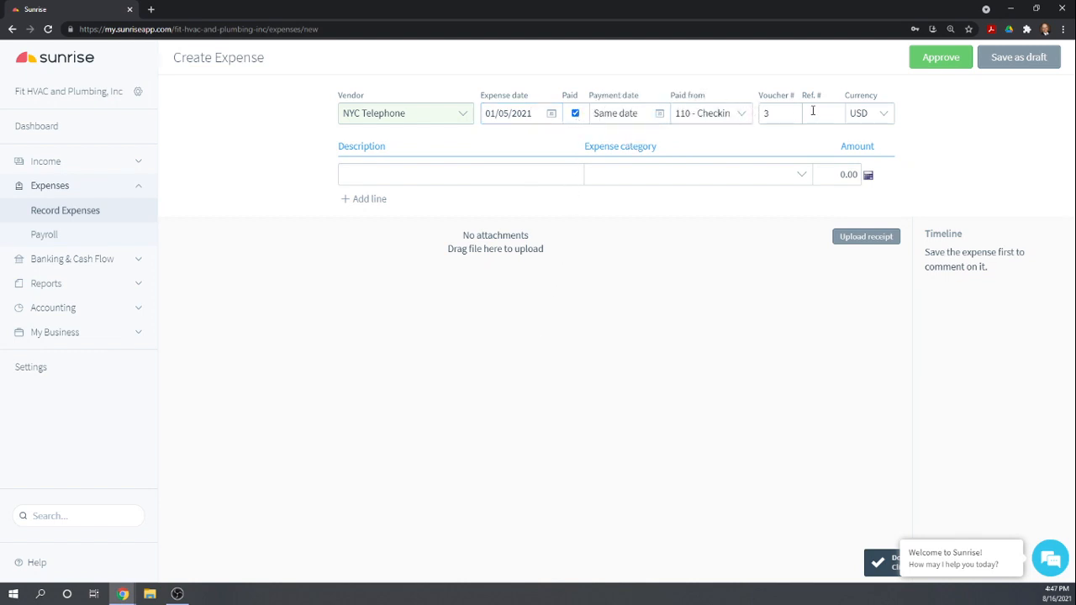
Step: Describe the expense line as Telephone and assign it the category 6290 - Utilities
click(362, 175)
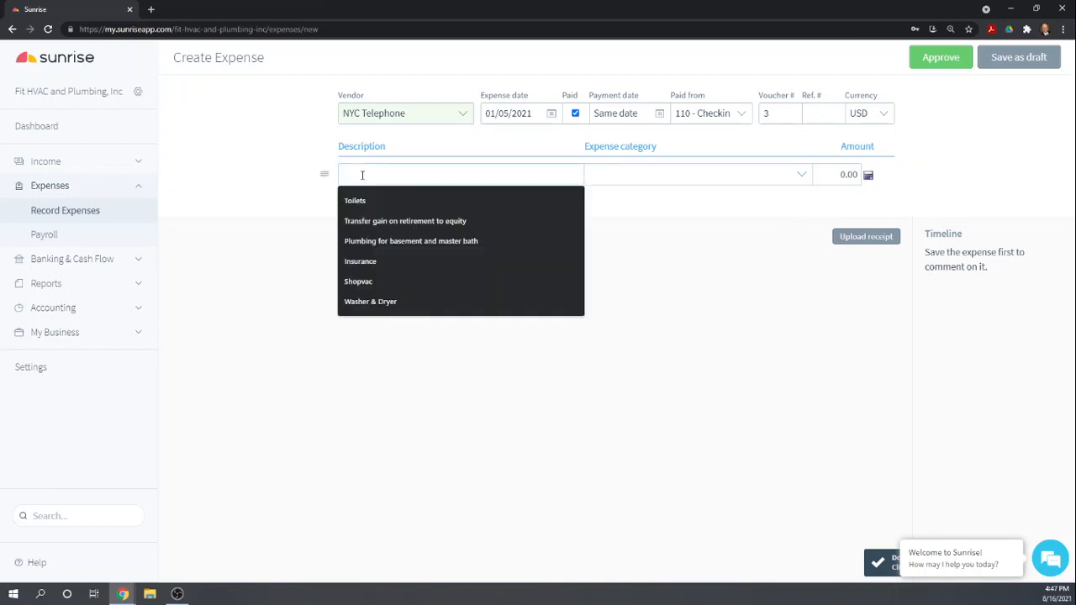
text(e)
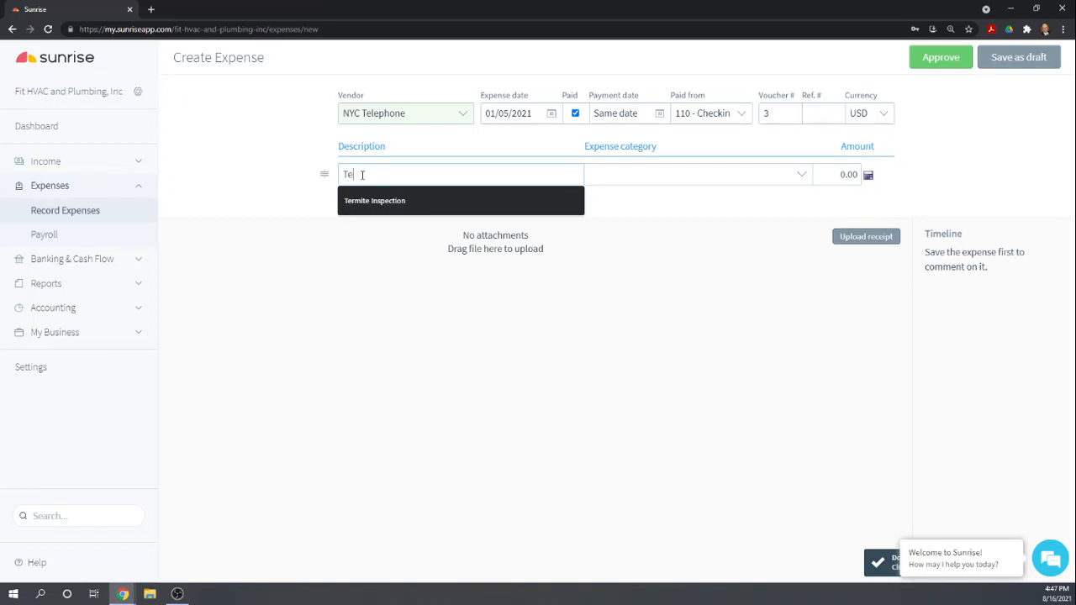
text(lephone)
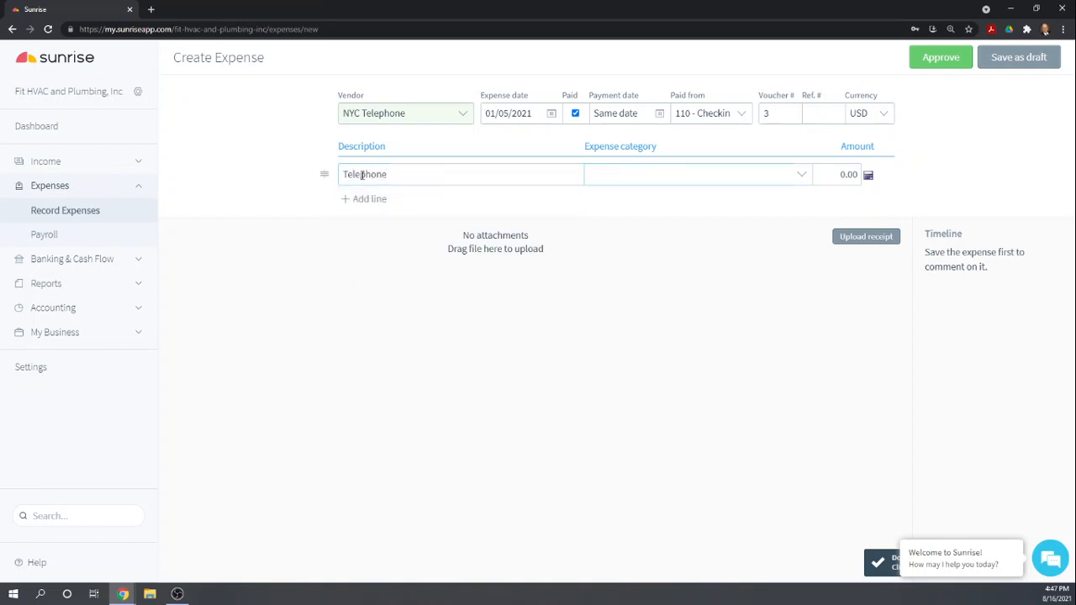
text(utl)
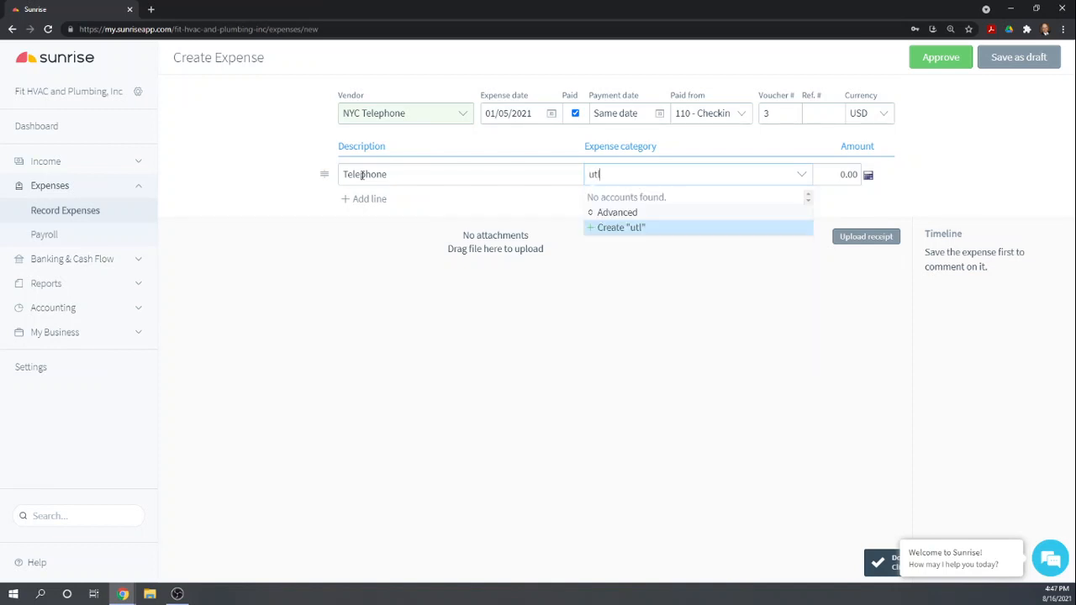
key(BackSpace)
text(ili)
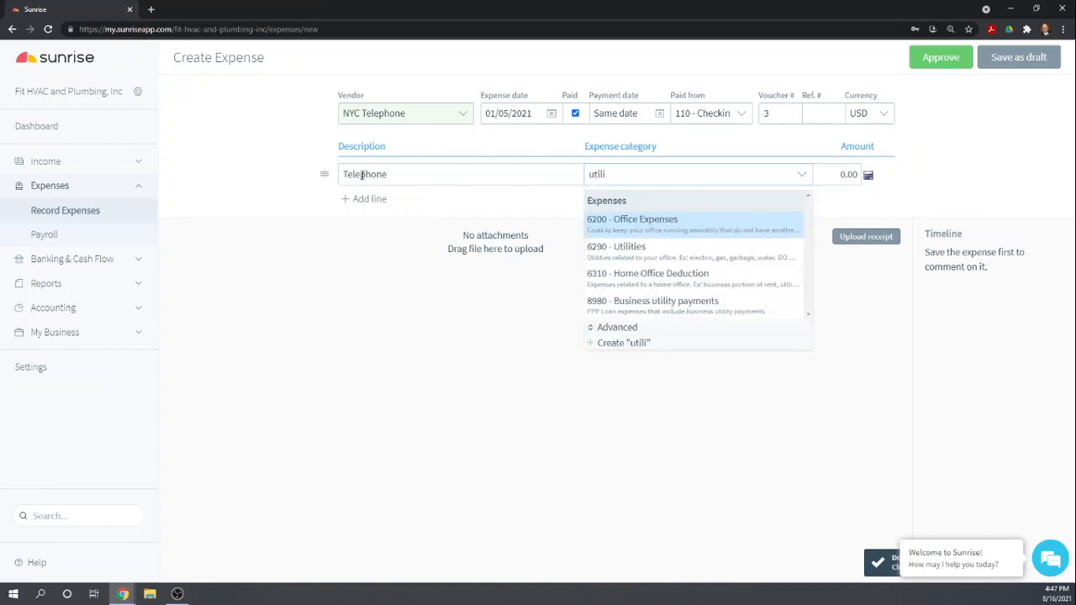
click(640, 254)
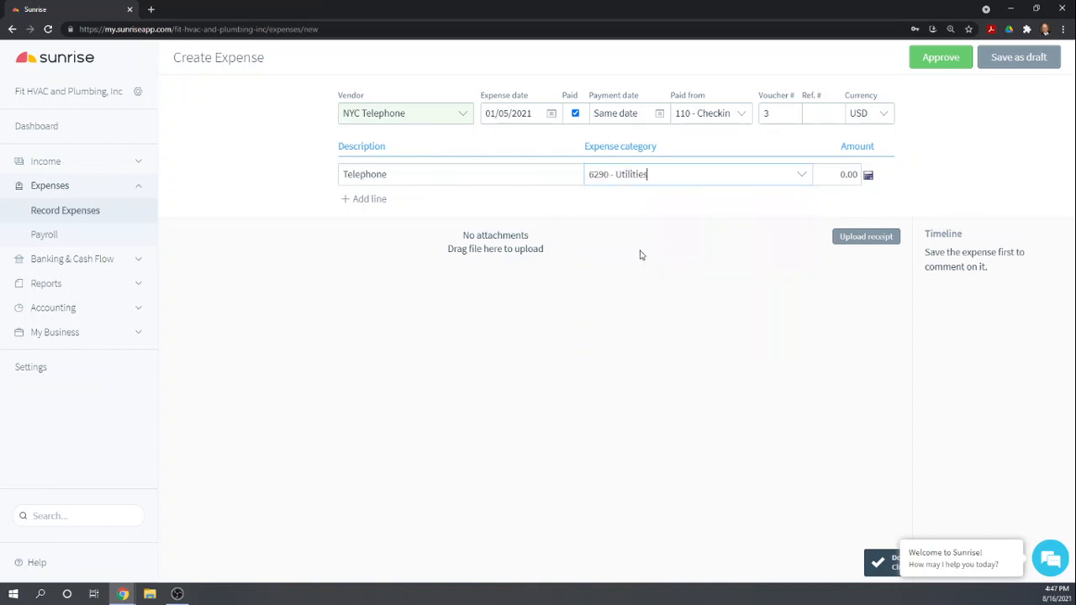
Step: Set the Telephone line's amount to 150
key(Tab)
text(150)
key(Tab)
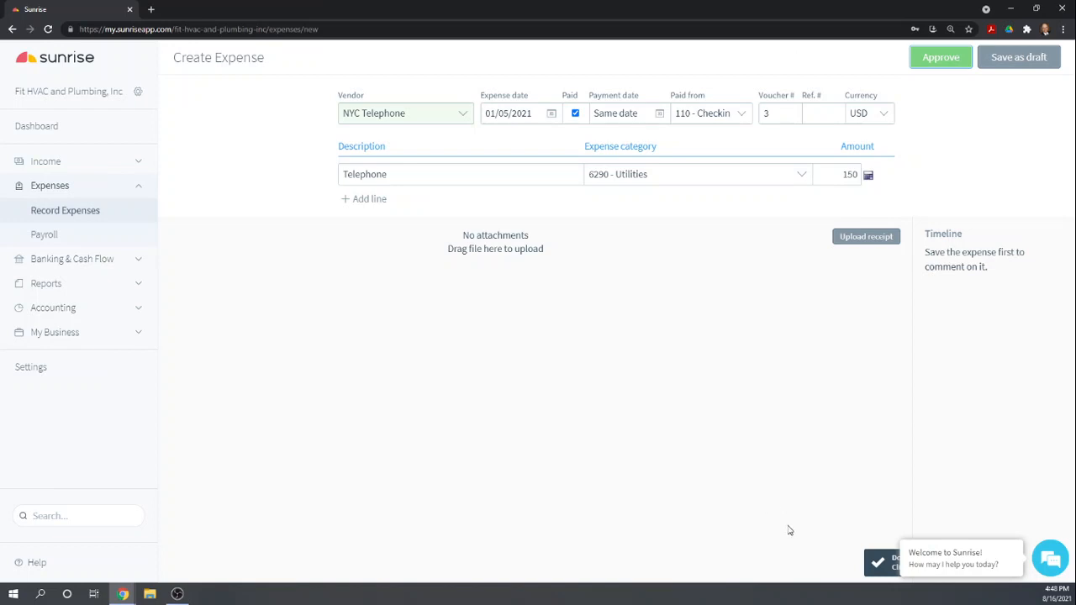
Step: Try to ask the Sunrise AI chat assistant about a monthly expense, and close the chat
click(949, 567)
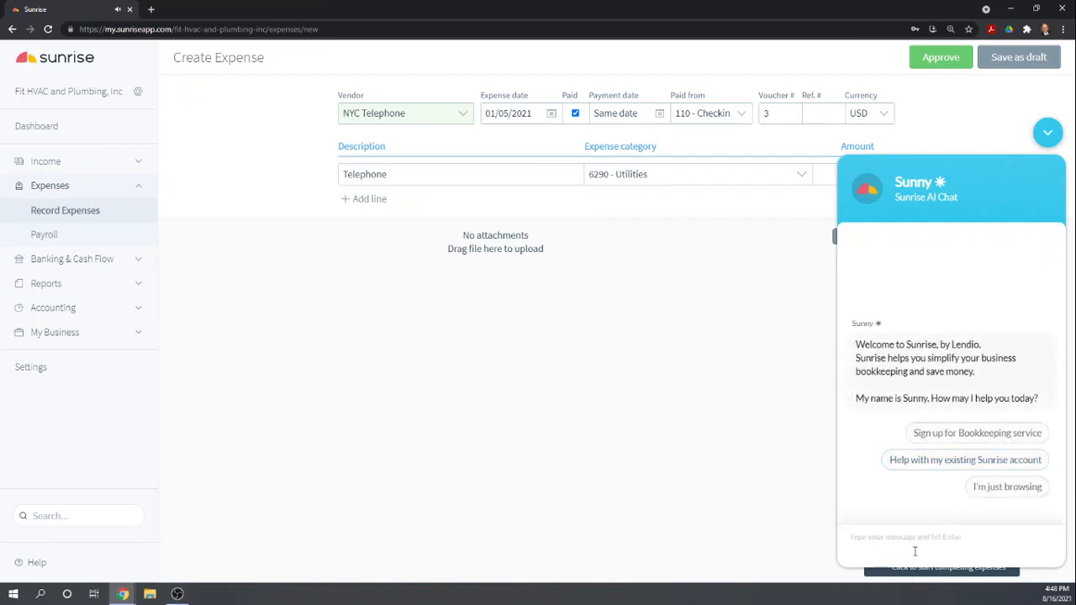
text(he)
text(onthly expense)
key(Return)
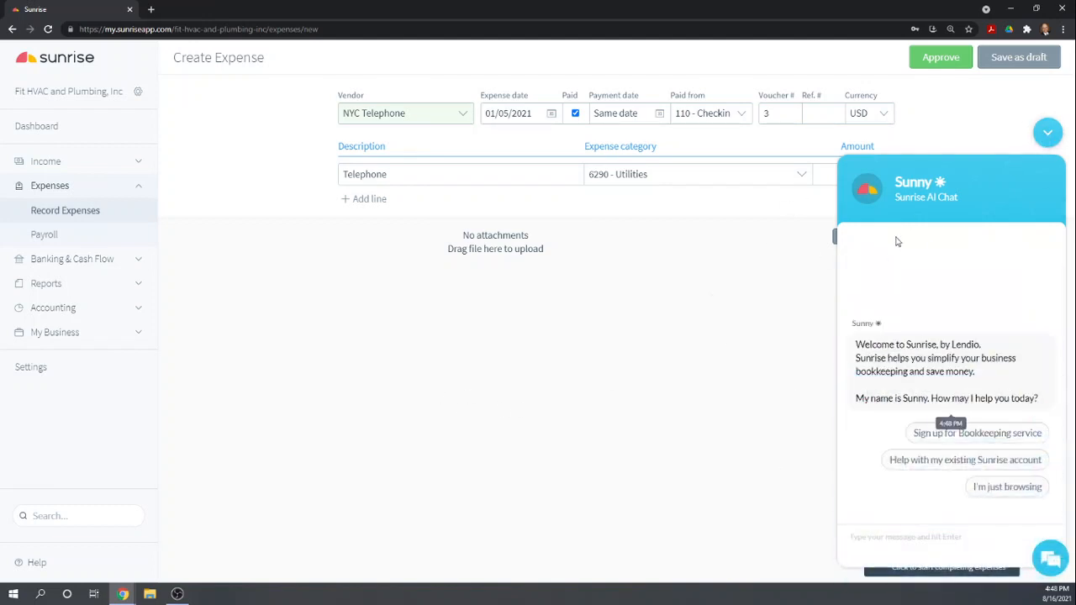
click(1049, 135)
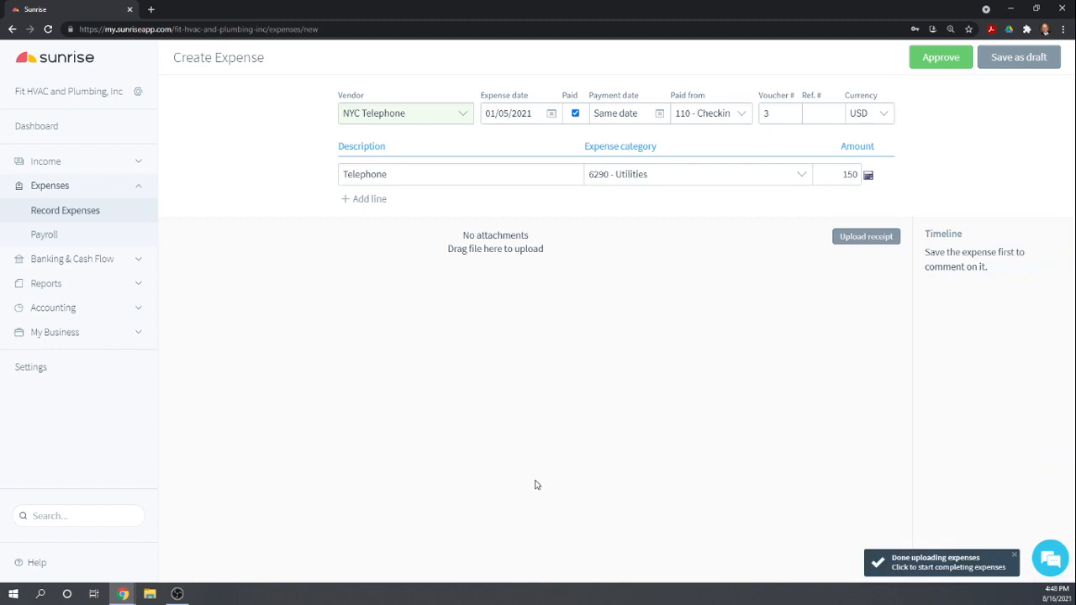
Step: Approve the NYC Telephone expense
click(952, 58)
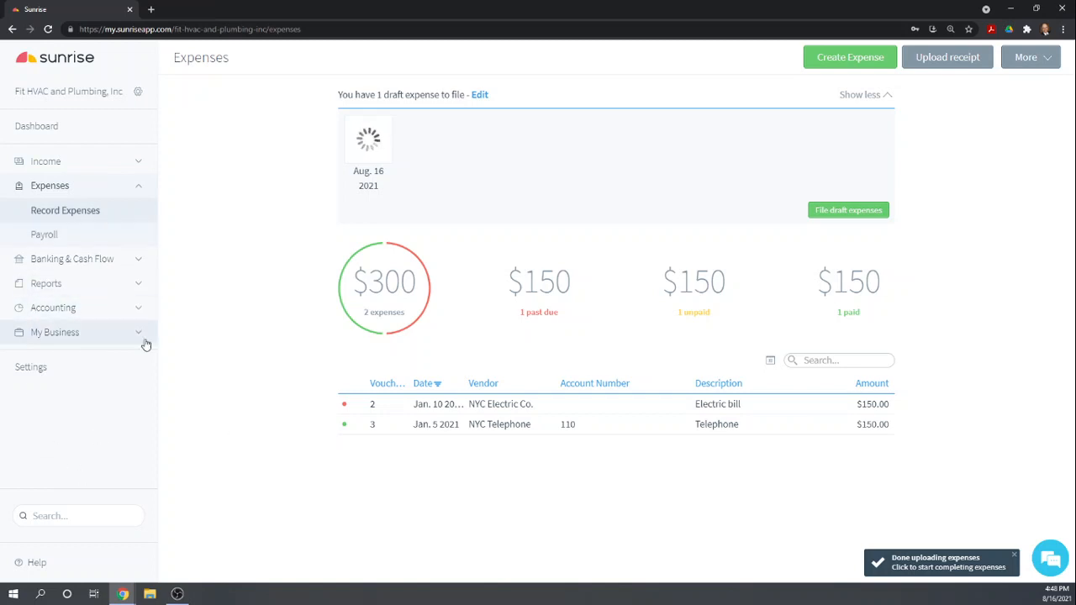
Step: Review the accounting transactions list and the kinds of new transaction on offer without creating one
click(138, 311)
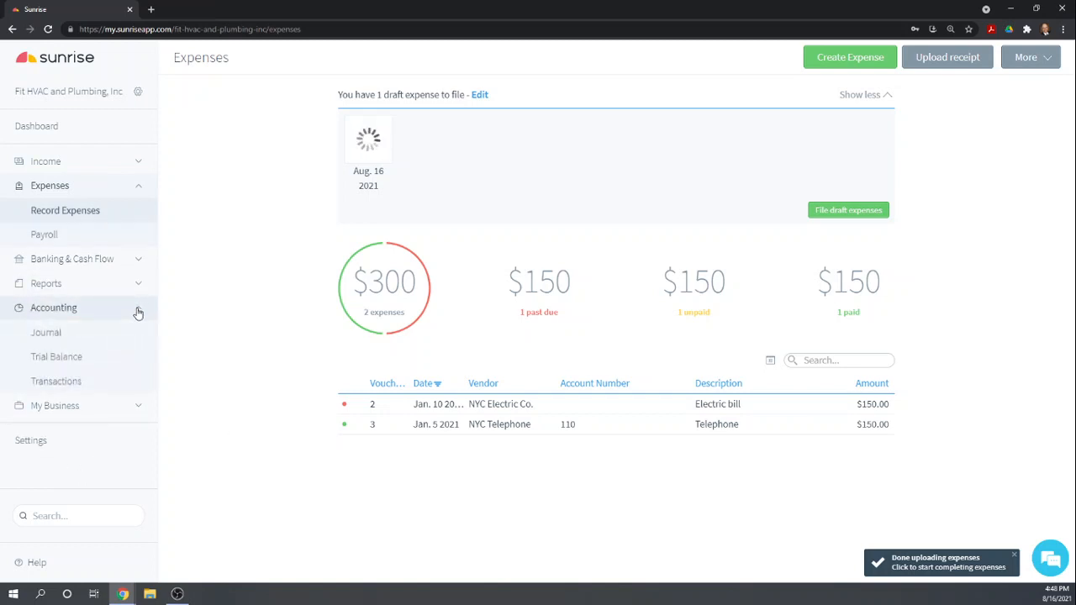
click(62, 389)
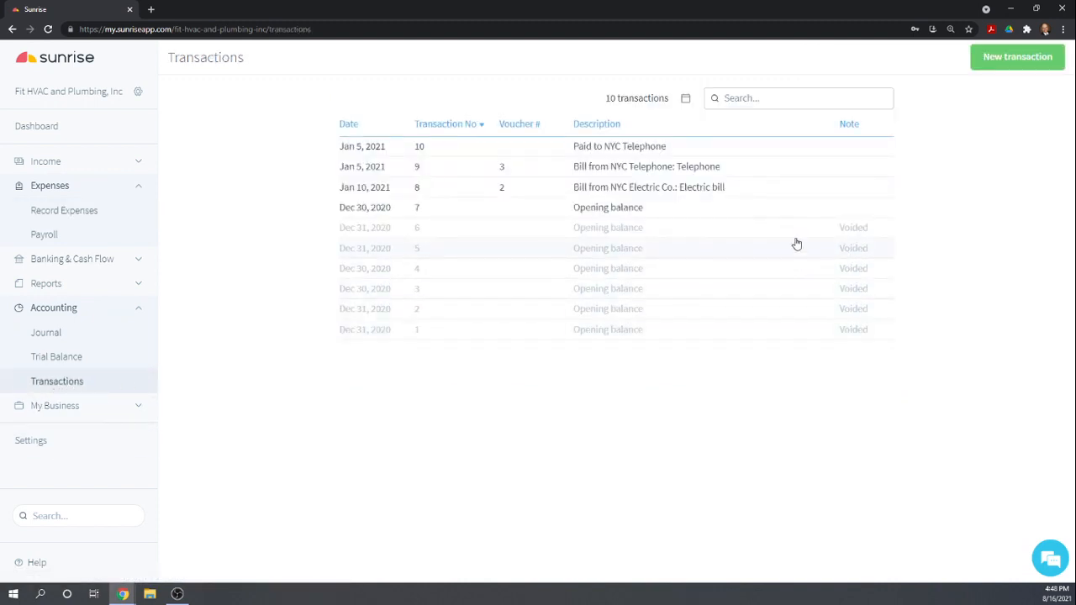
click(1015, 73)
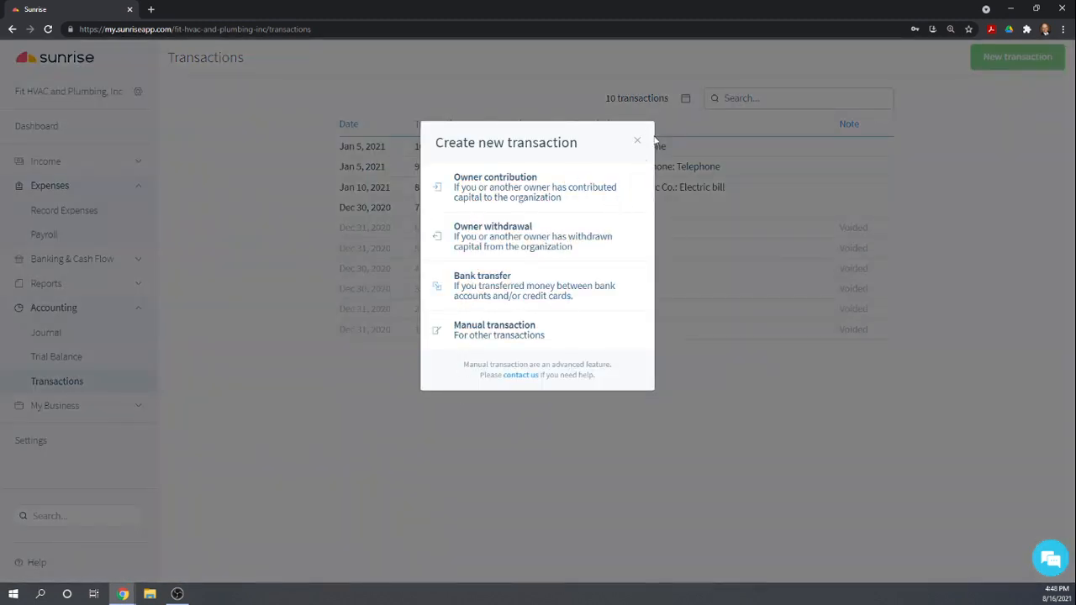
click(639, 148)
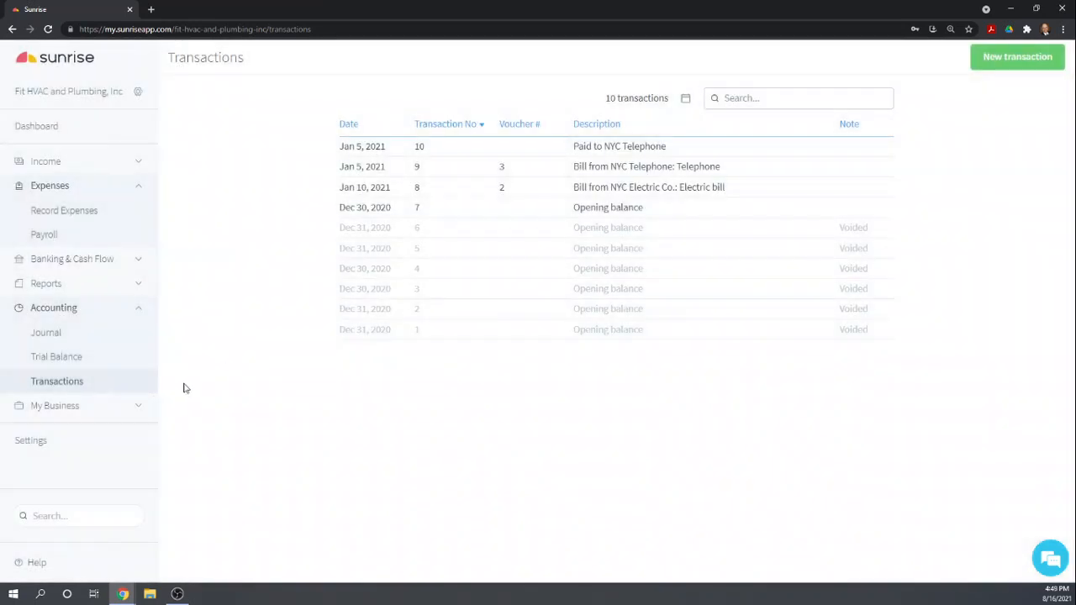
Step: Review the payment options in the organization settings and leave the settings
click(42, 447)
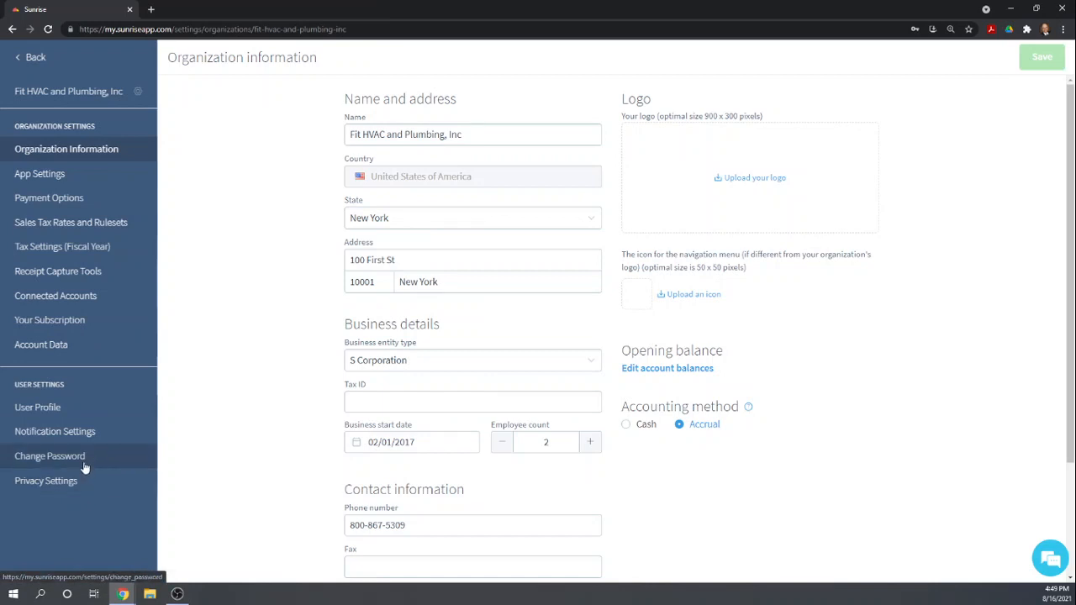
click(80, 198)
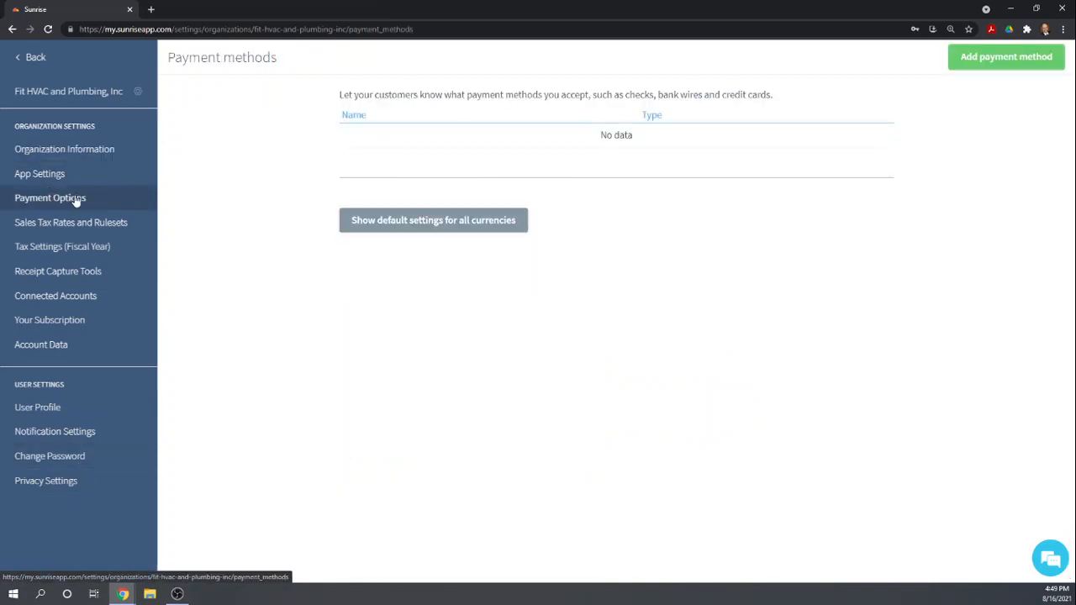
click(33, 58)
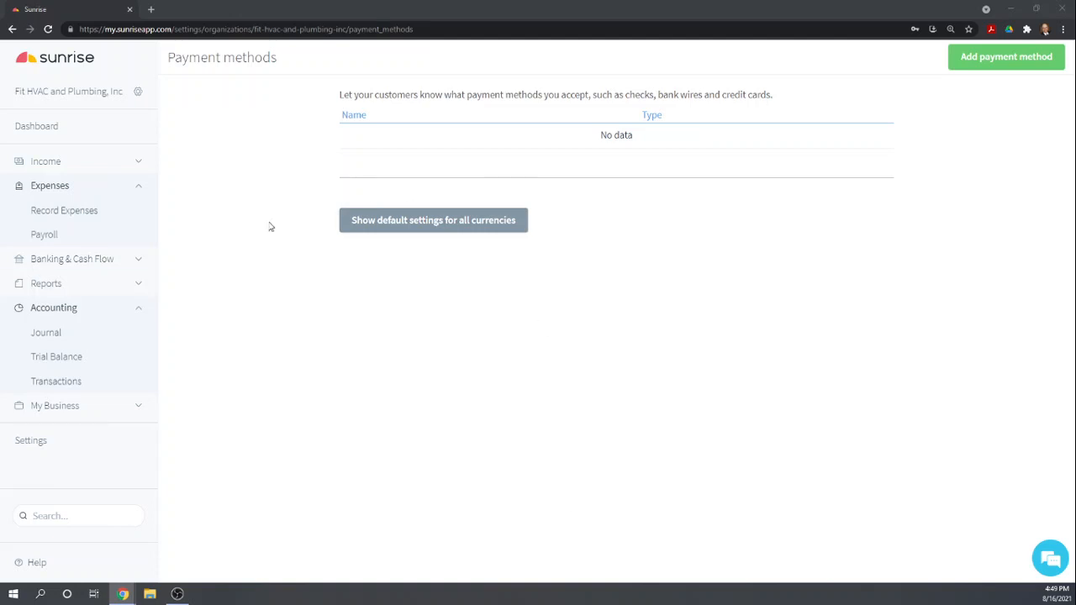
Step: Start a new expense and create the company contact Lowes as its vendor
click(48, 190)
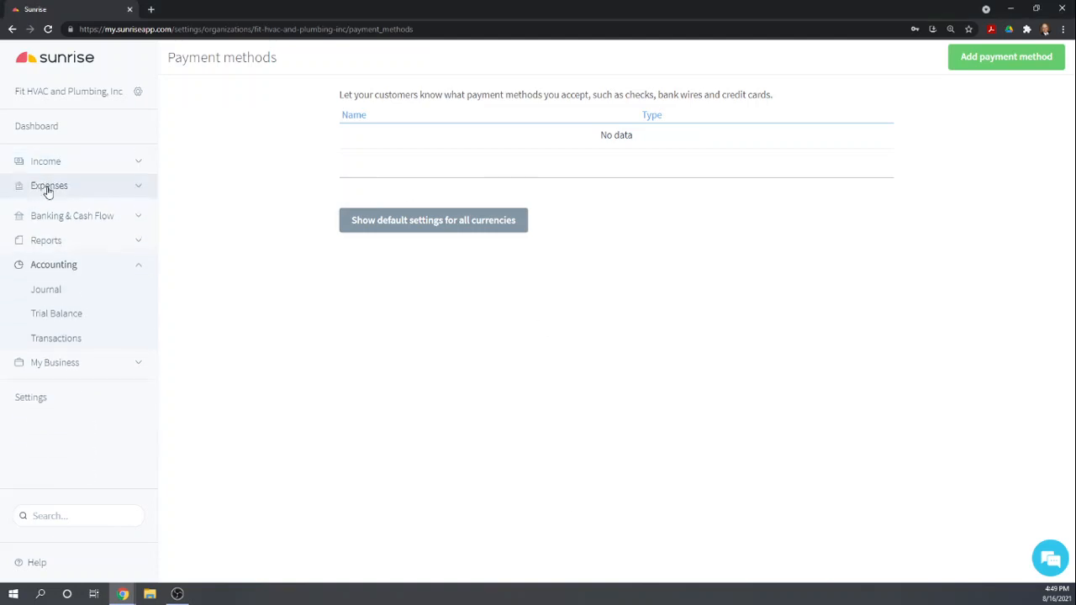
click(48, 188)
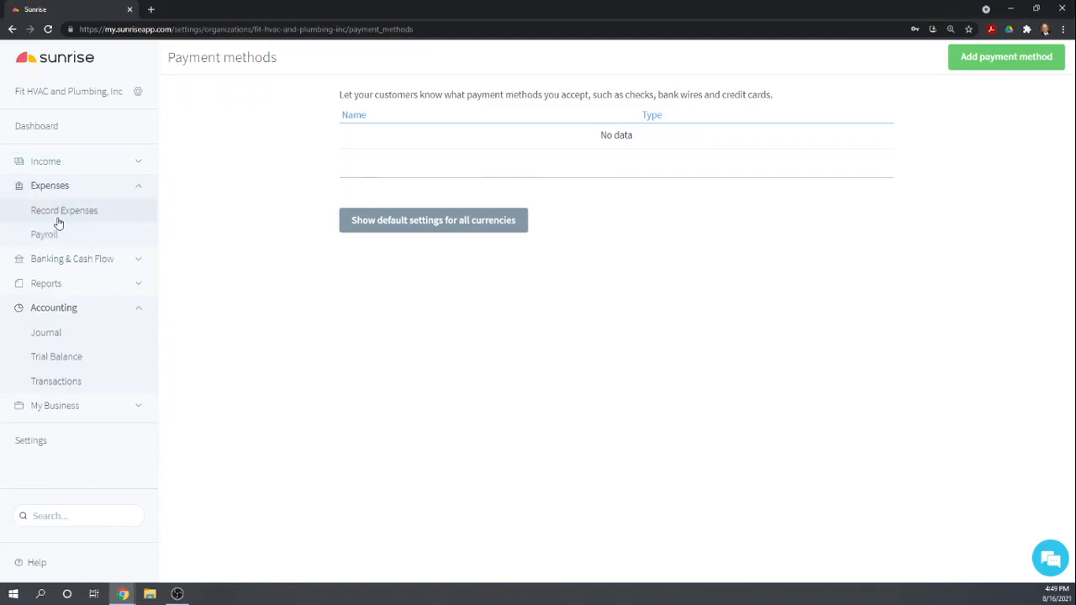
click(64, 211)
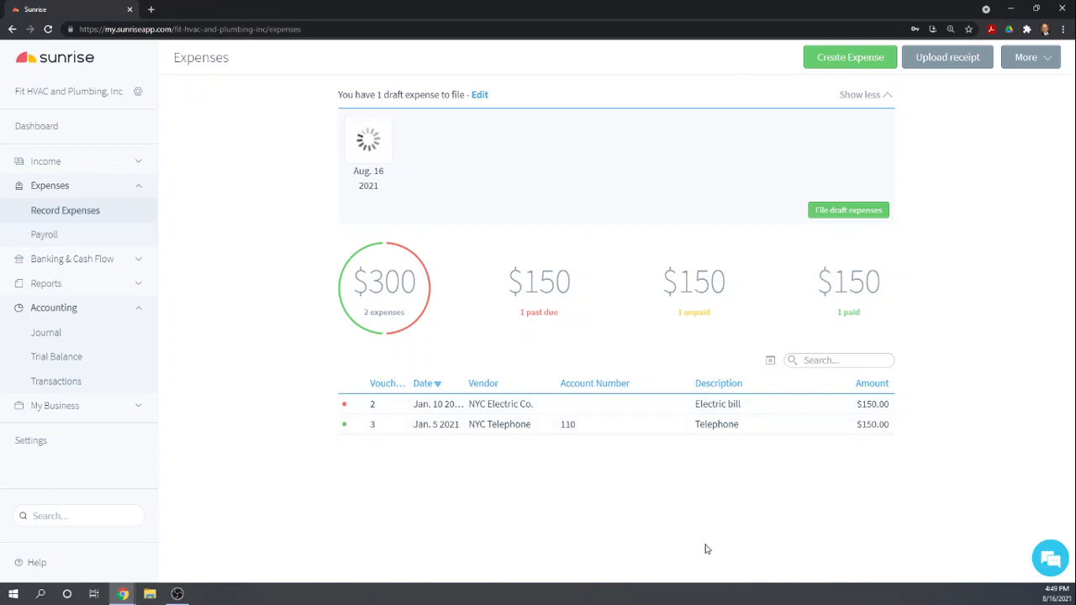
click(851, 58)
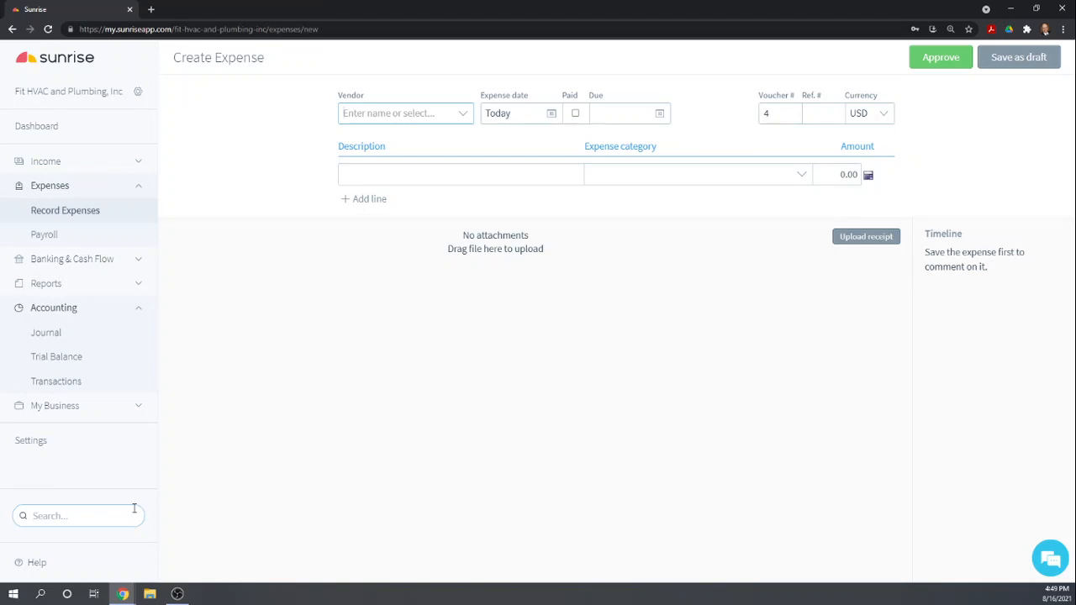
text(Lowe)
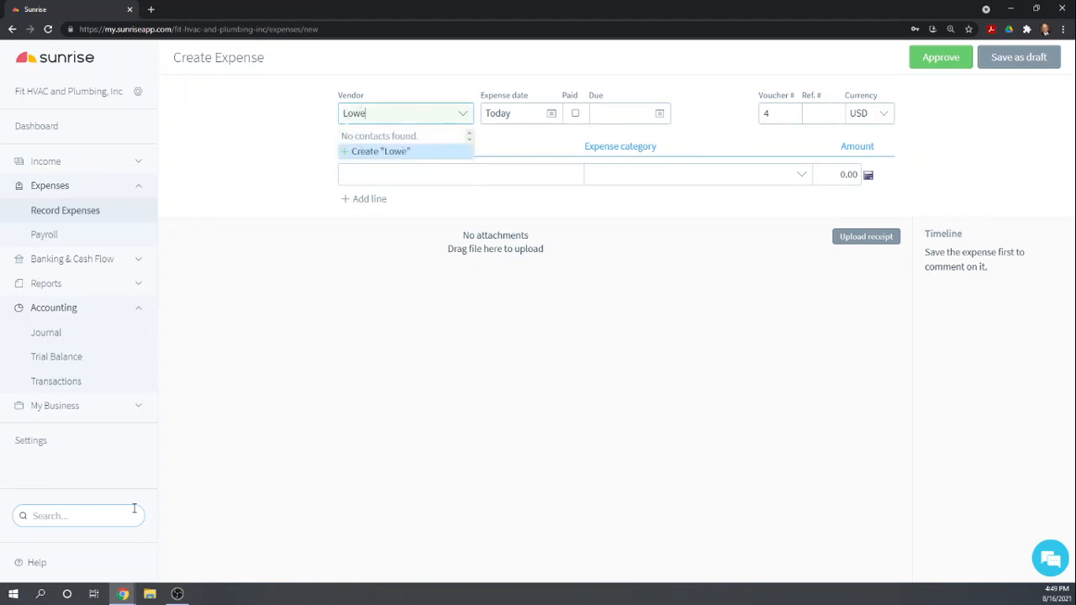
text(s)
click(384, 153)
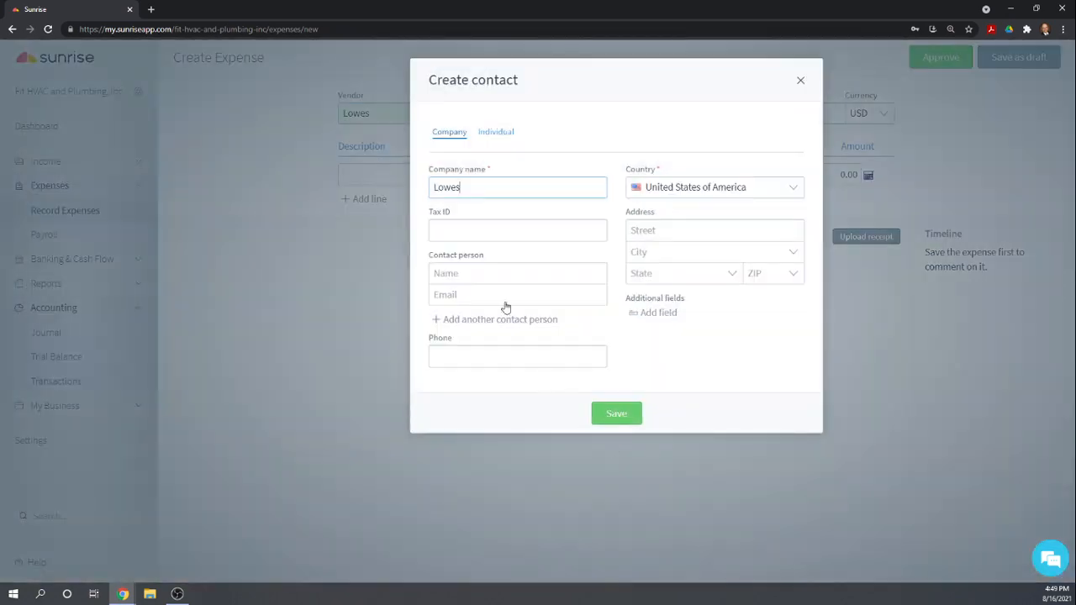
click(611, 418)
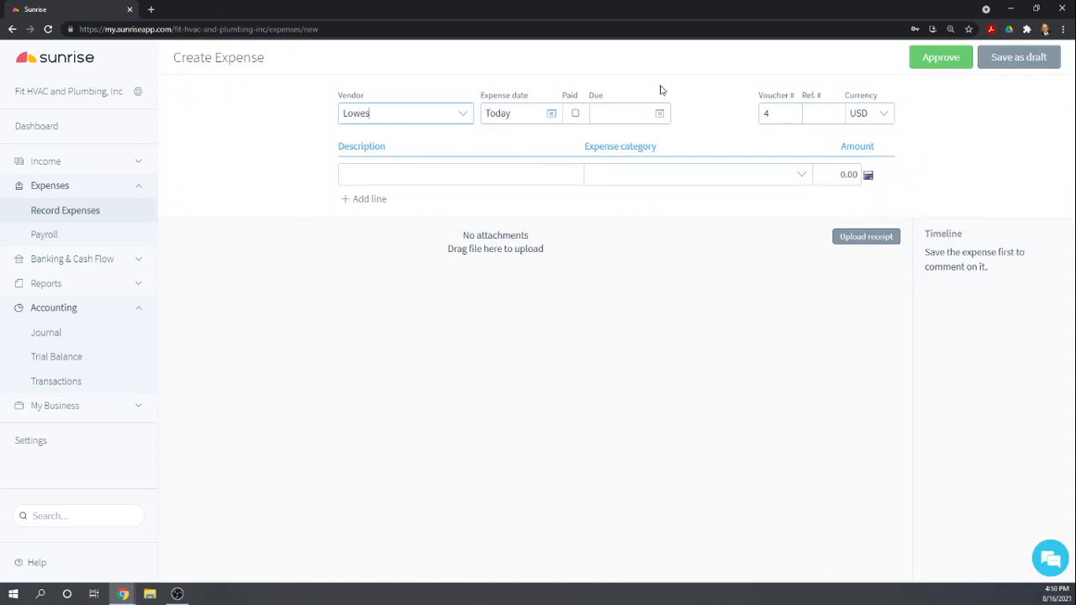
Step: Date the Lowes expense 01/14/2021 and mark it as paid
click(551, 113)
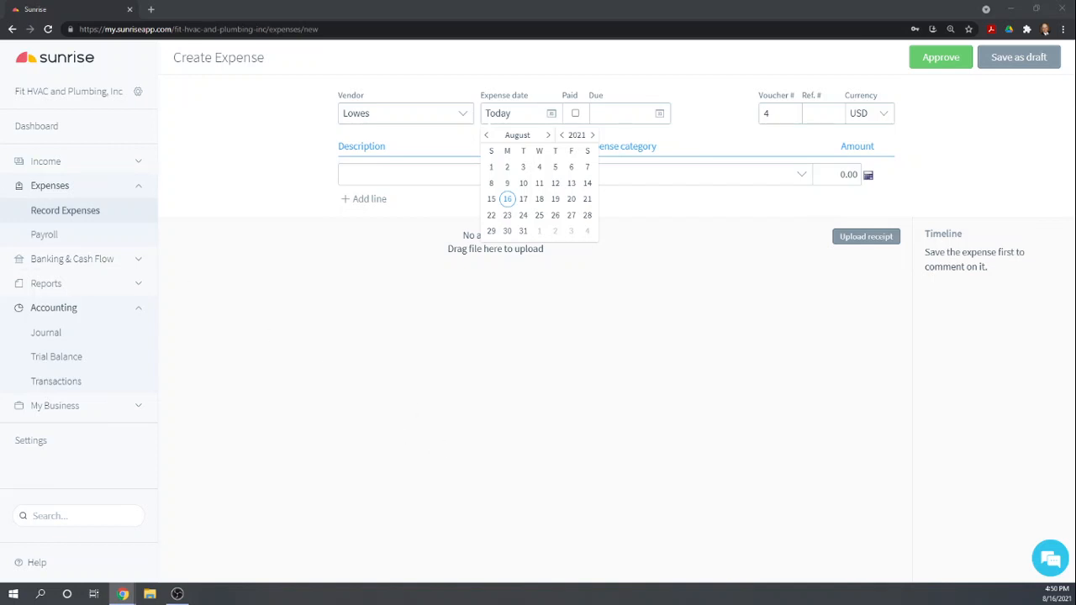
click(485, 136)
click(485, 136)
click(486, 136)
click(486, 136)
click(486, 136)
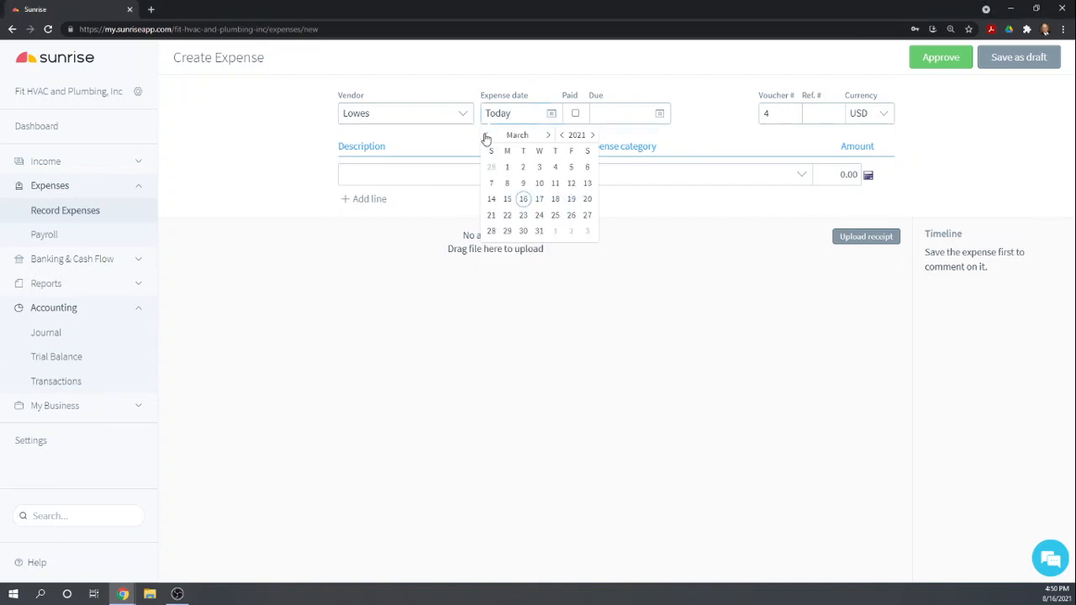
click(486, 136)
click(486, 136)
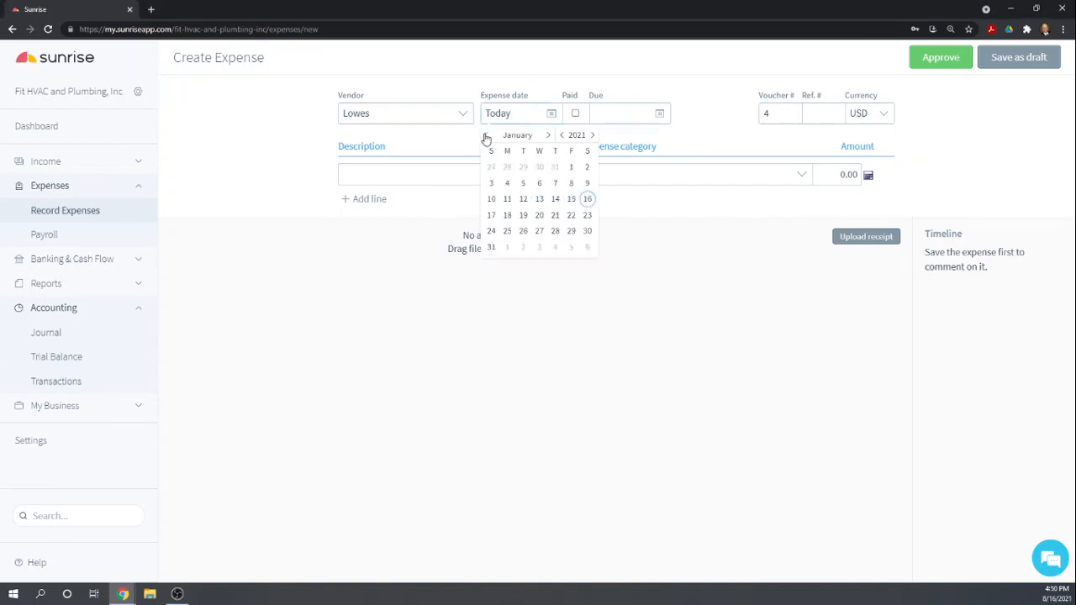
click(555, 200)
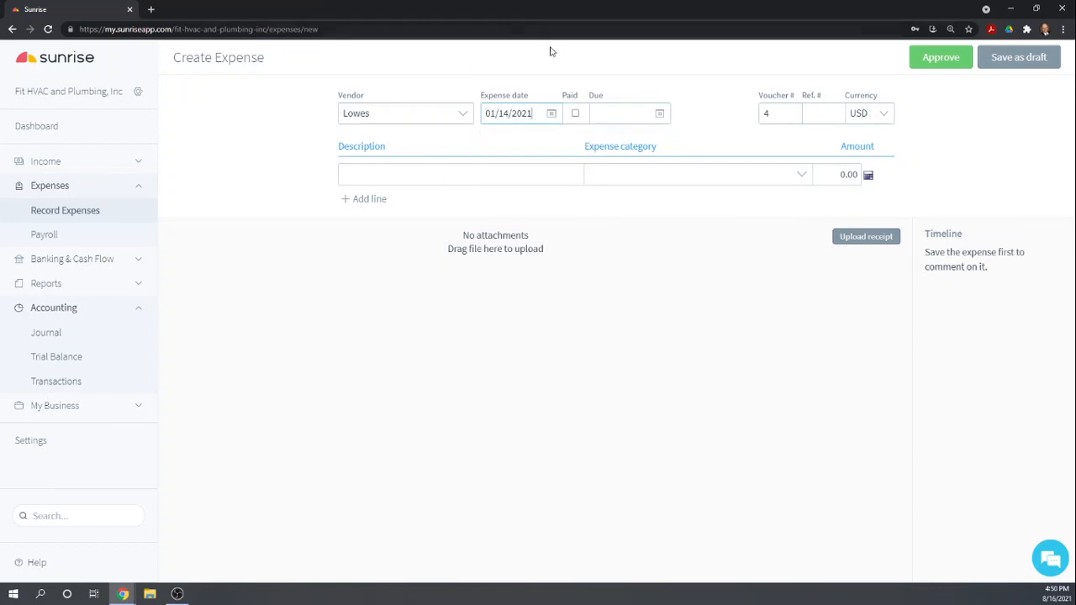
click(576, 114)
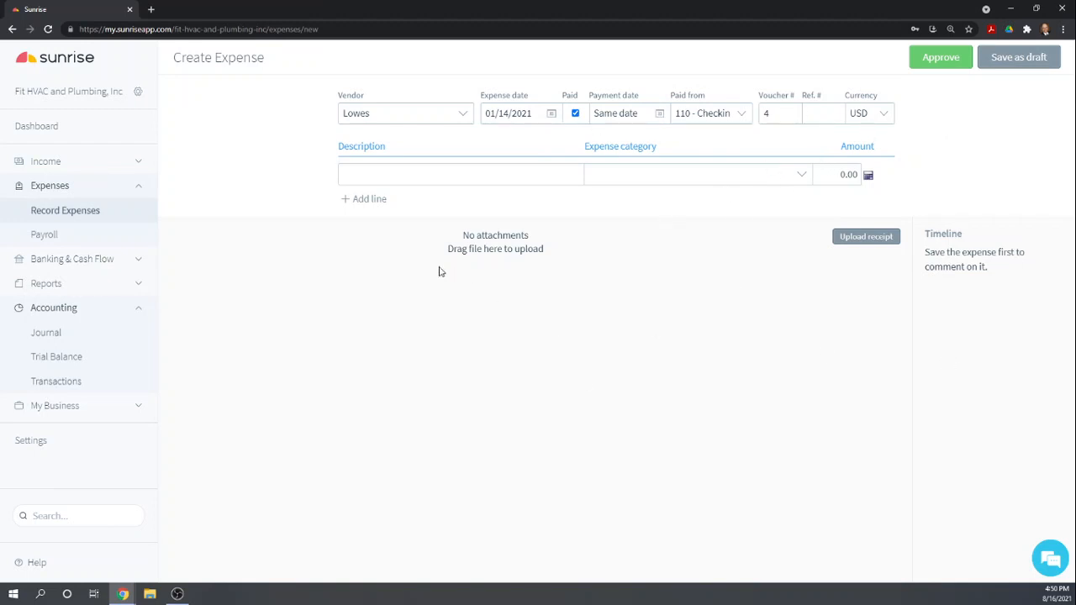
Step: Describe the expense line as Saw and enter Tools as its expense category
click(442, 174)
text(Saw)
text(Tools)
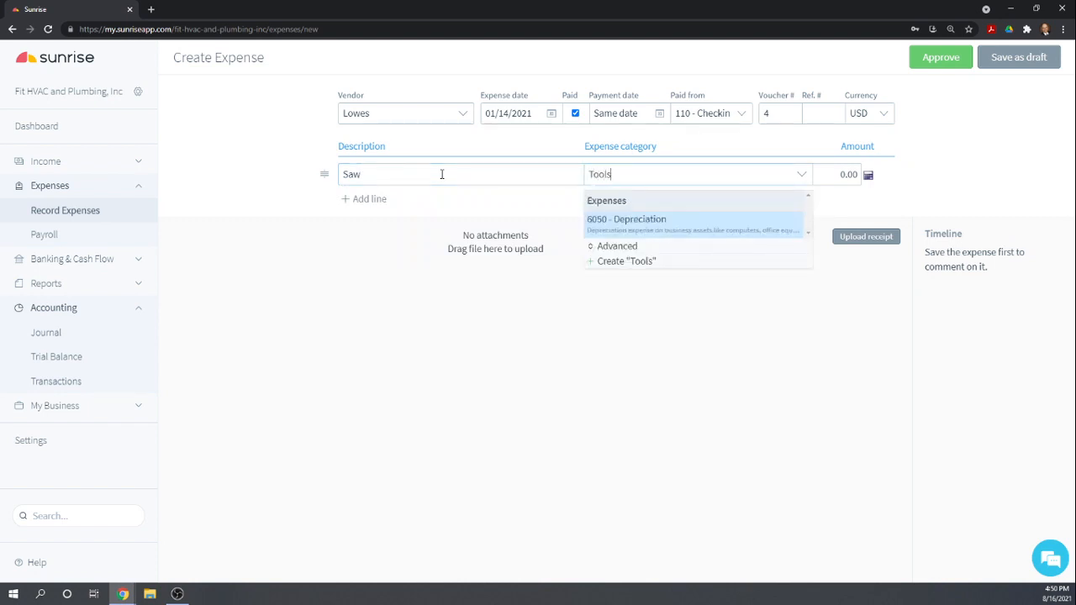
key(BackSpace)
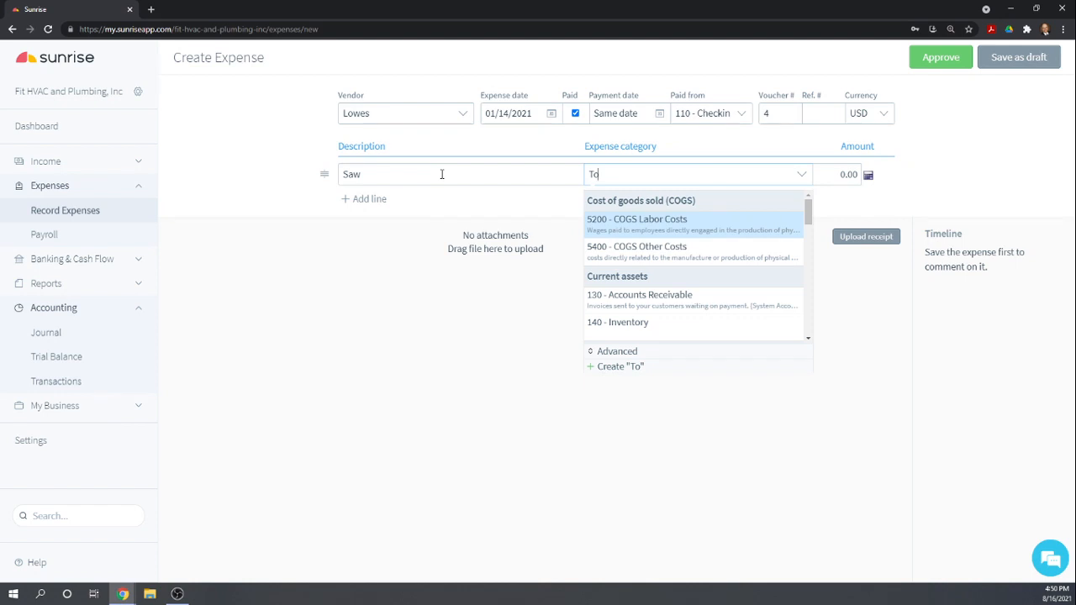
key(BackSpace)
key(BackSpace)
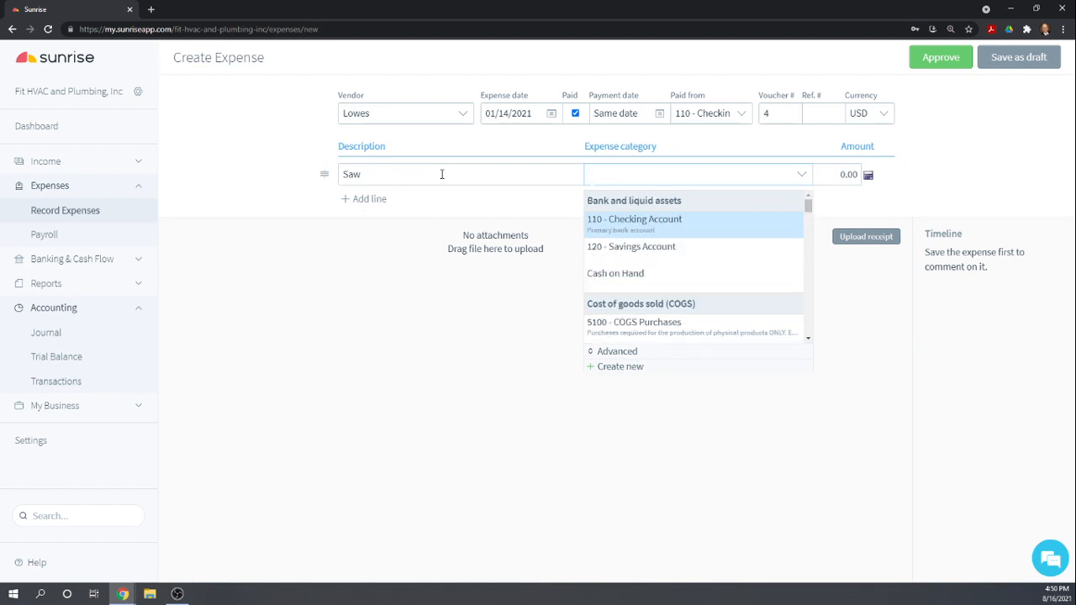
text(To)
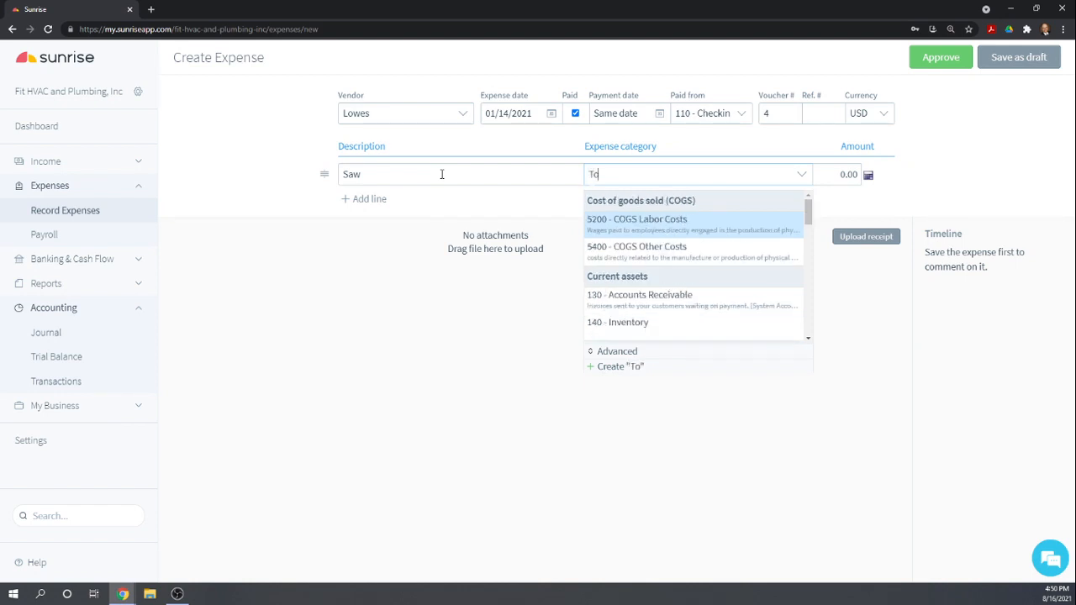
text(ols)
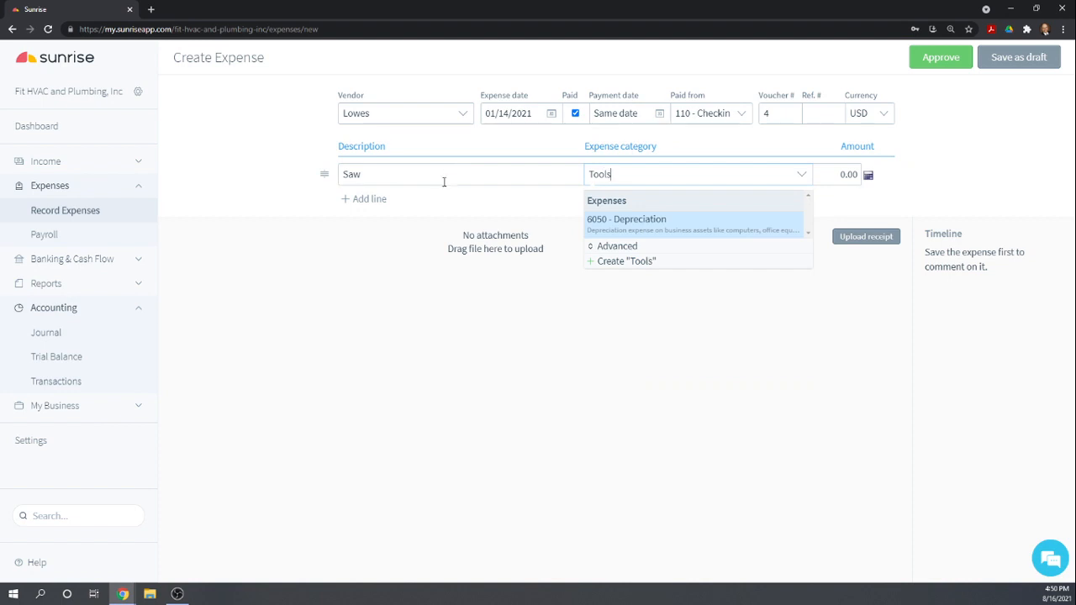
Step: Create the new Tools account in the Expenses group with ledger number 6001 and save it as the line's category
click(625, 263)
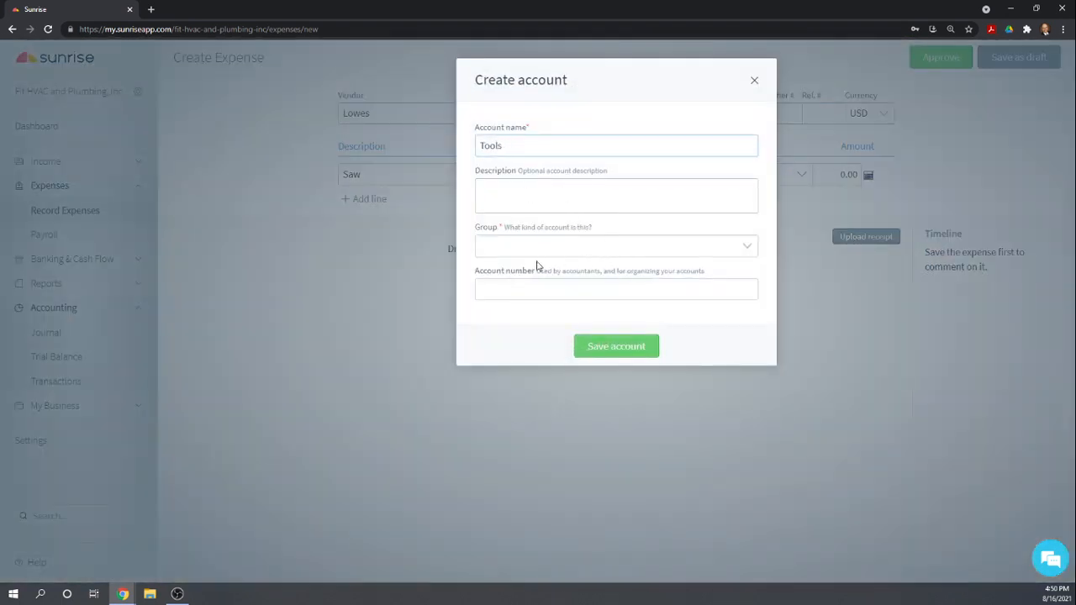
click(747, 249)
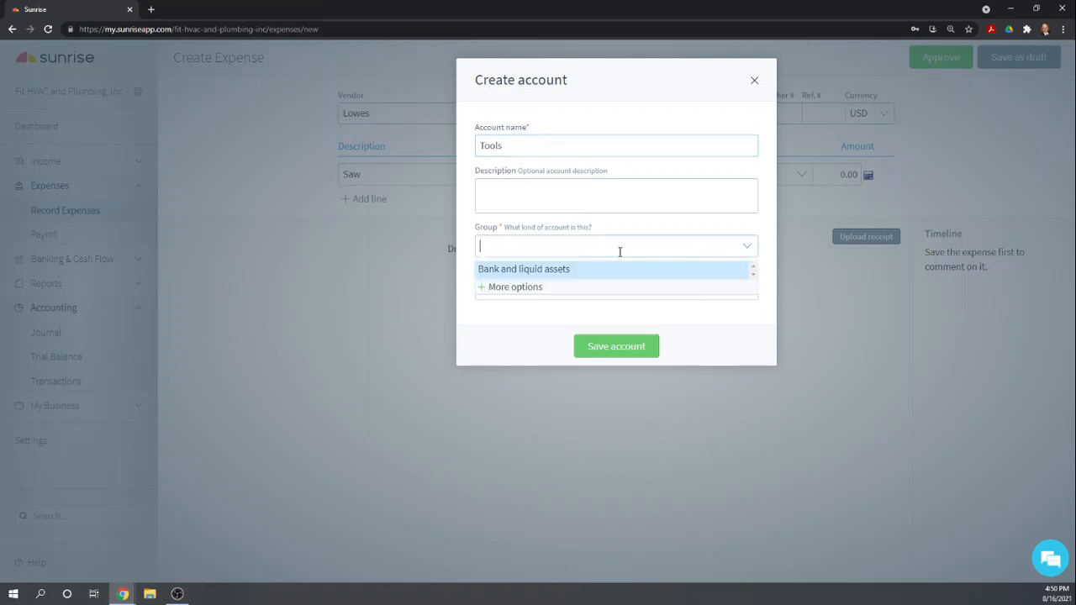
click(515, 288)
click(503, 287)
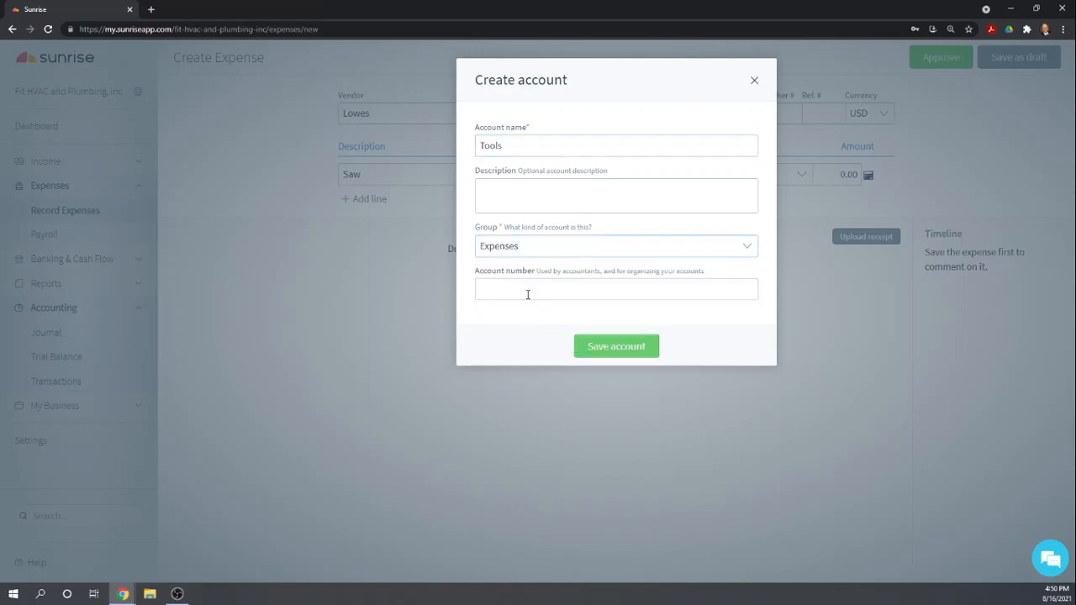
click(528, 290)
text(6001)
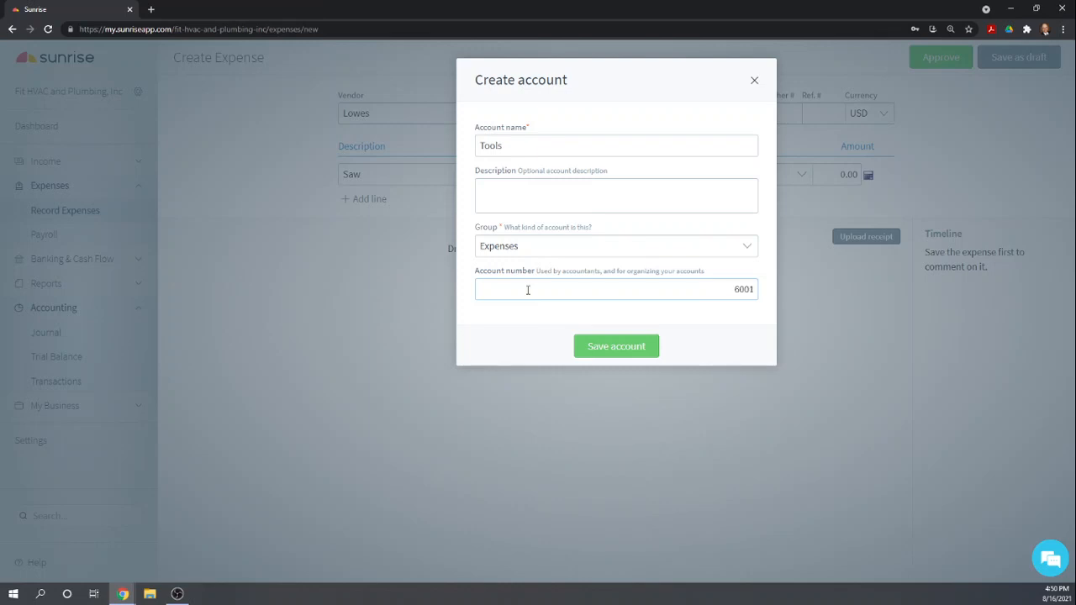
click(638, 347)
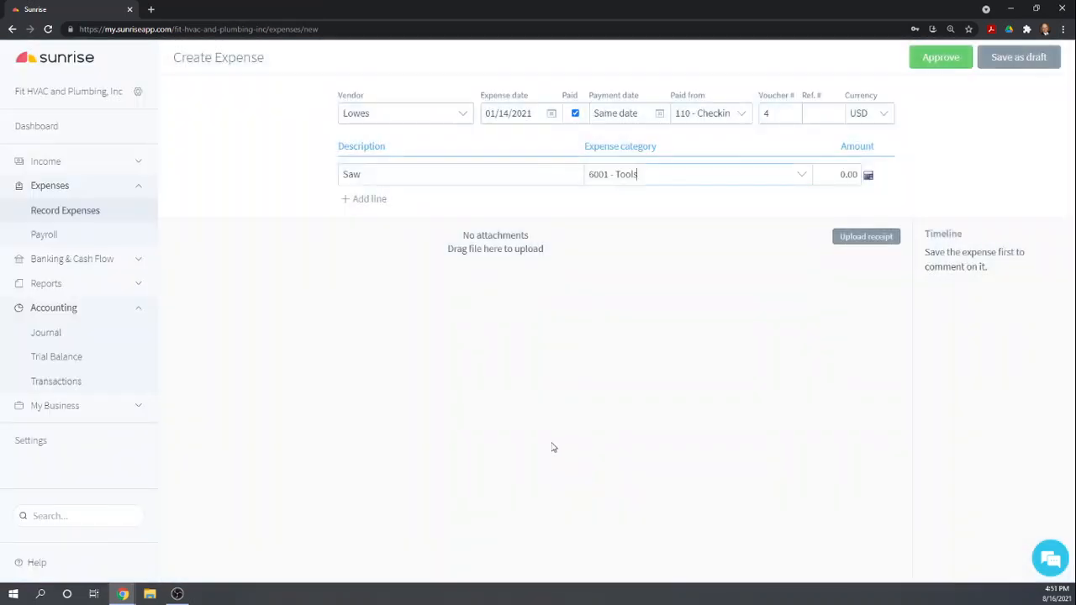
Step: Set the Saw line's amount to 301.09
click(849, 174)
drag(849, 174, 866, 177)
text(301.09)
key(Tab)
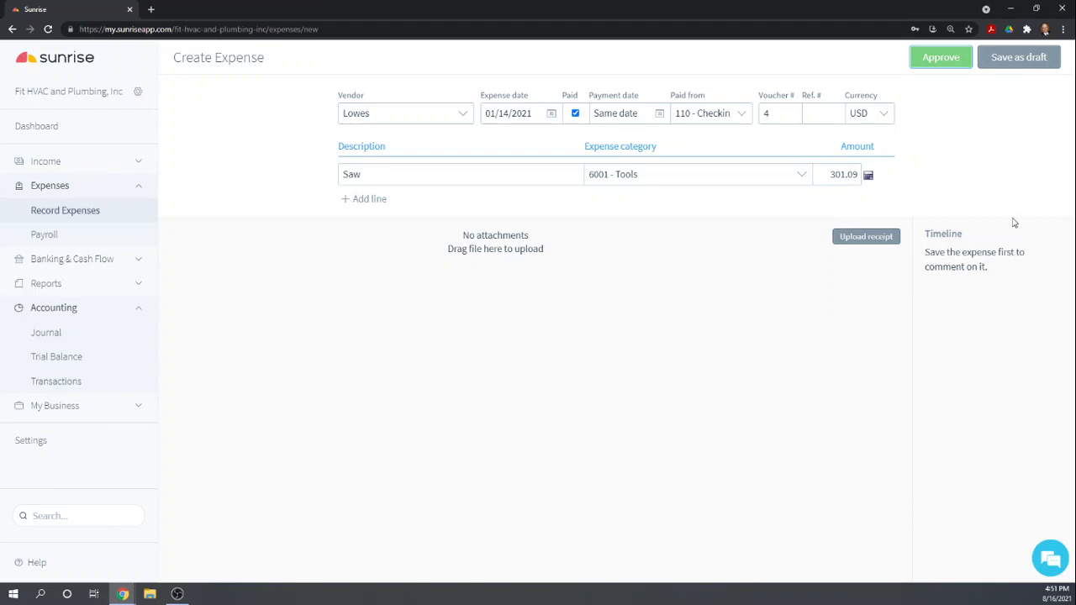
Step: Attach the Emailed Receipt file from Downloads to the Lowes expense and approve the expense
click(866, 238)
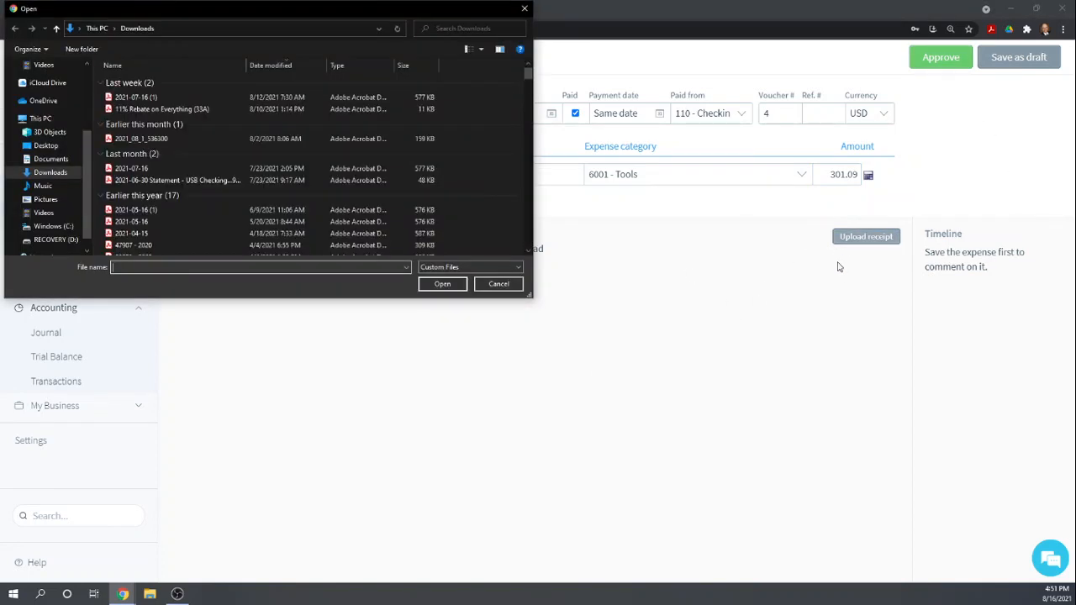
click(135, 97)
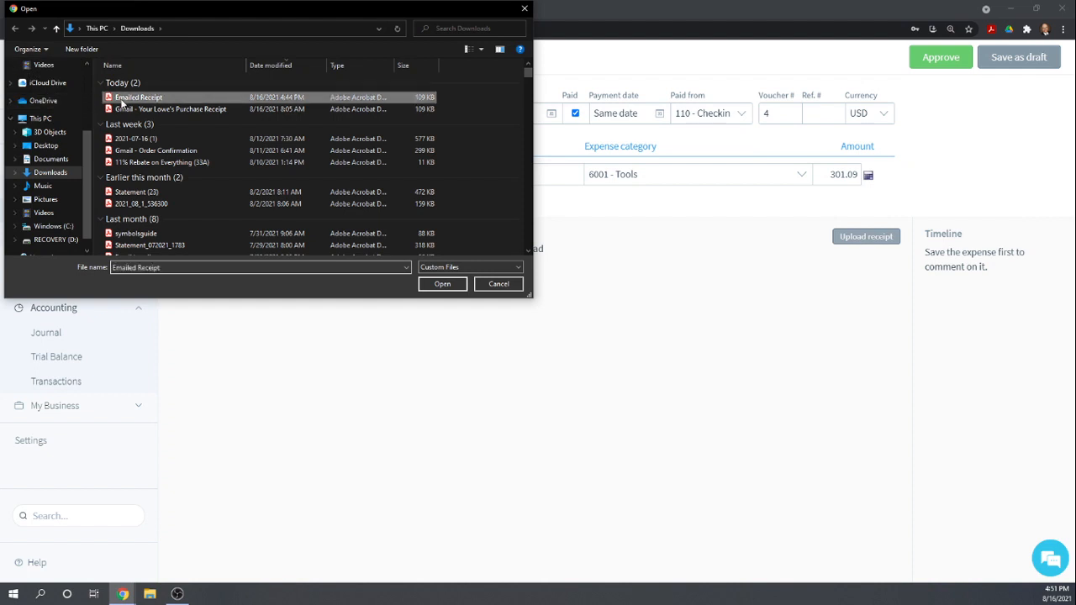
click(443, 285)
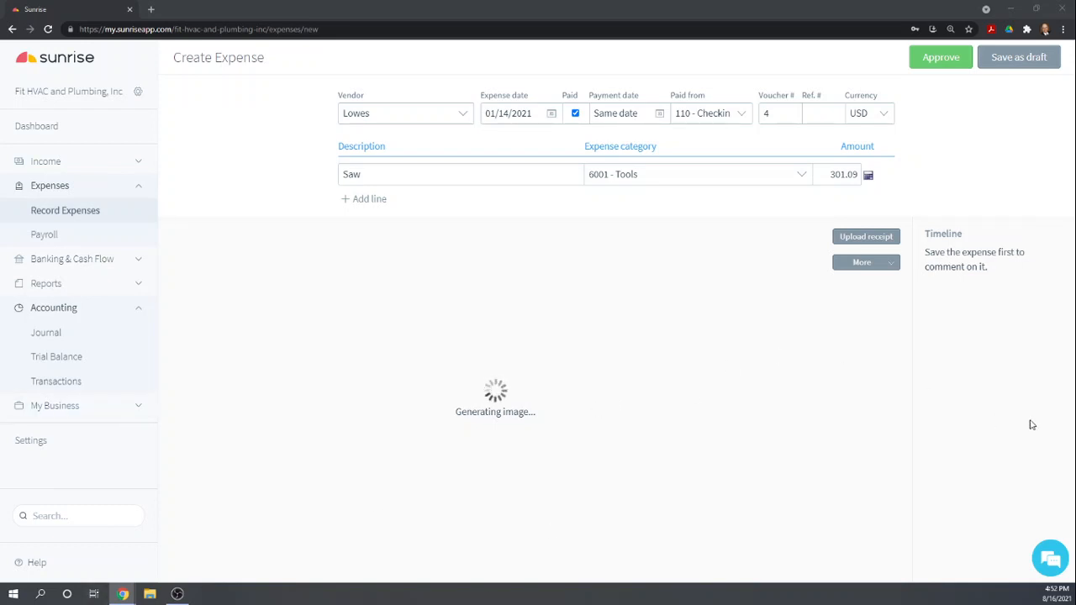
click(941, 56)
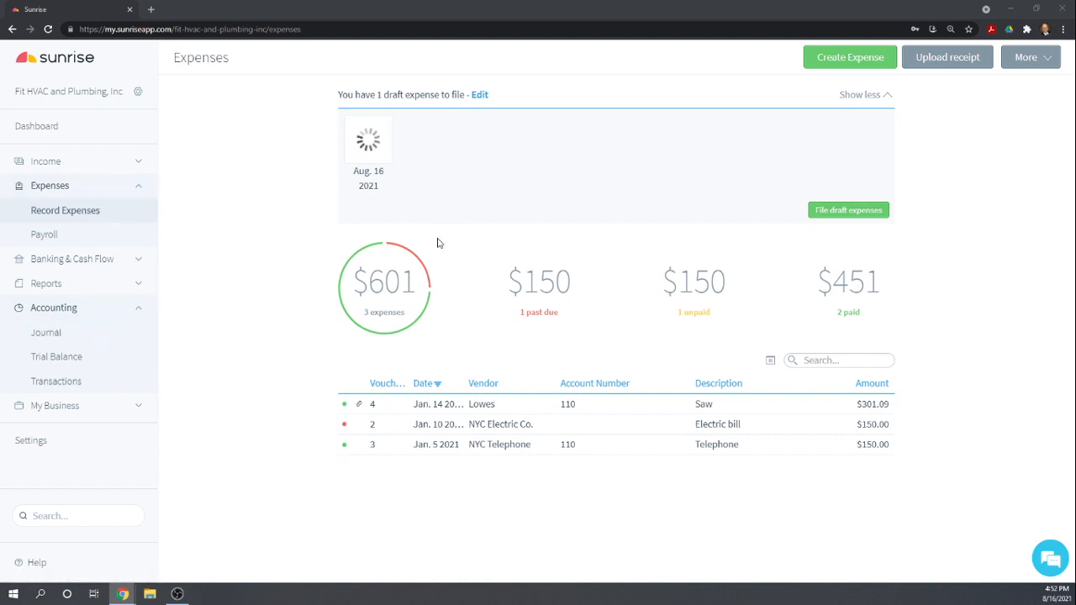
Step: Start a new product in the business's product list and name it Plumbing Widgets
click(50, 408)
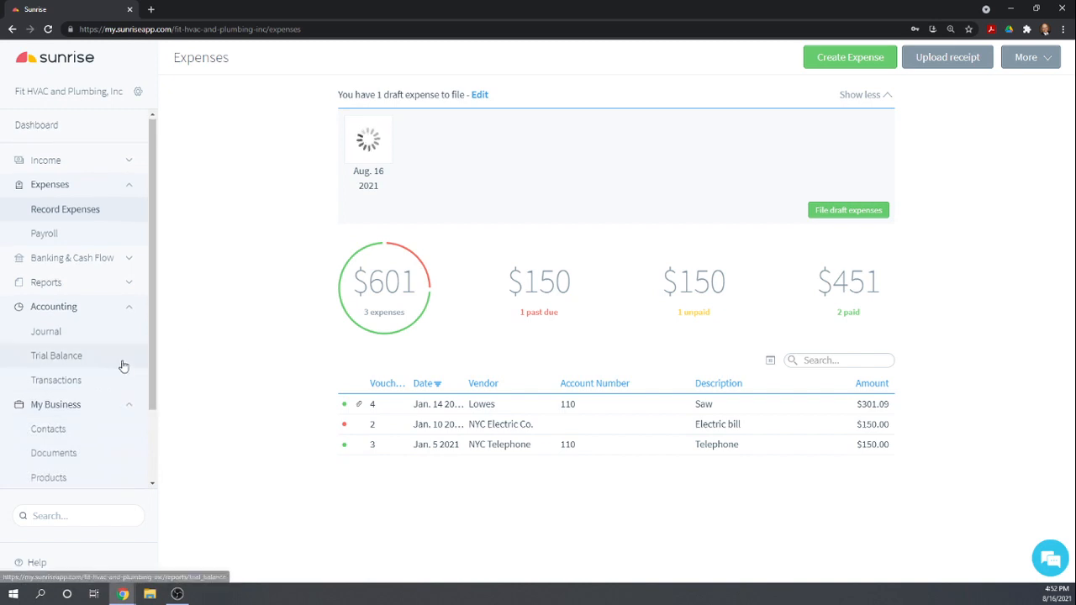
scroll(91, 353, down, 1)
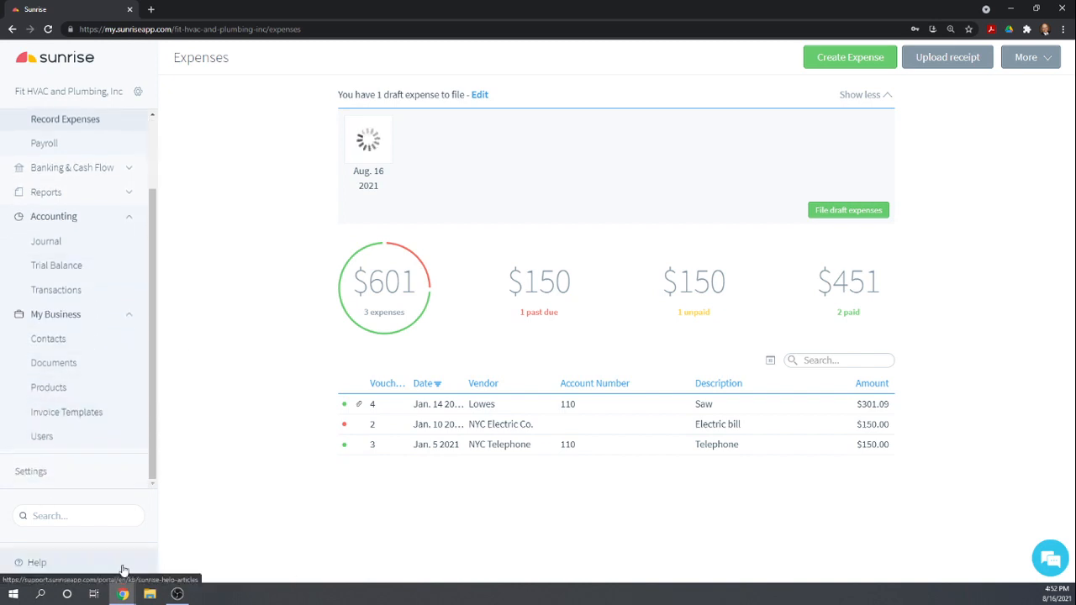
click(46, 387)
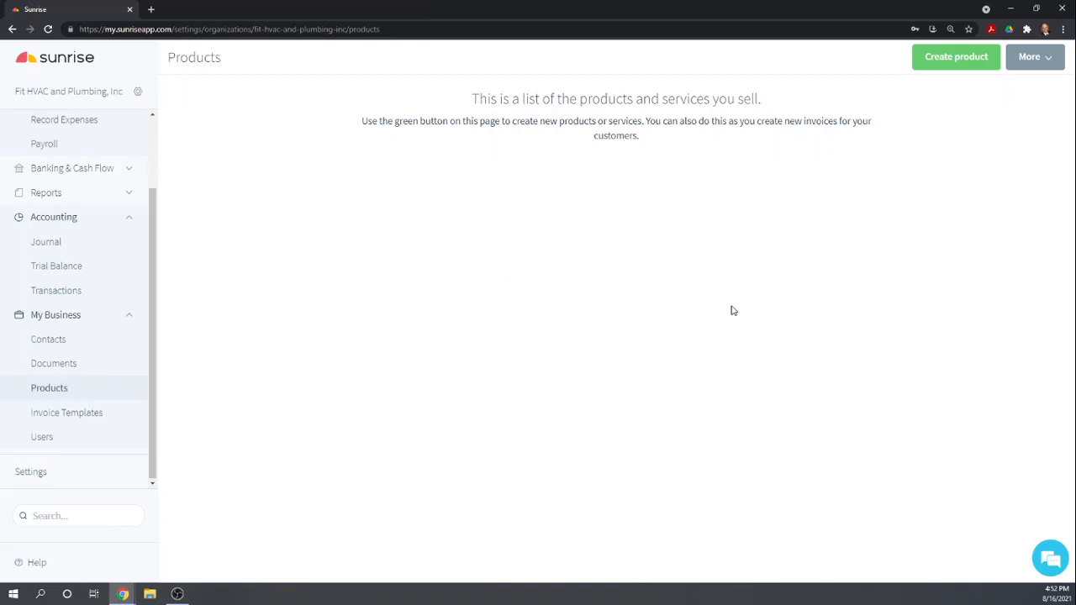
click(954, 61)
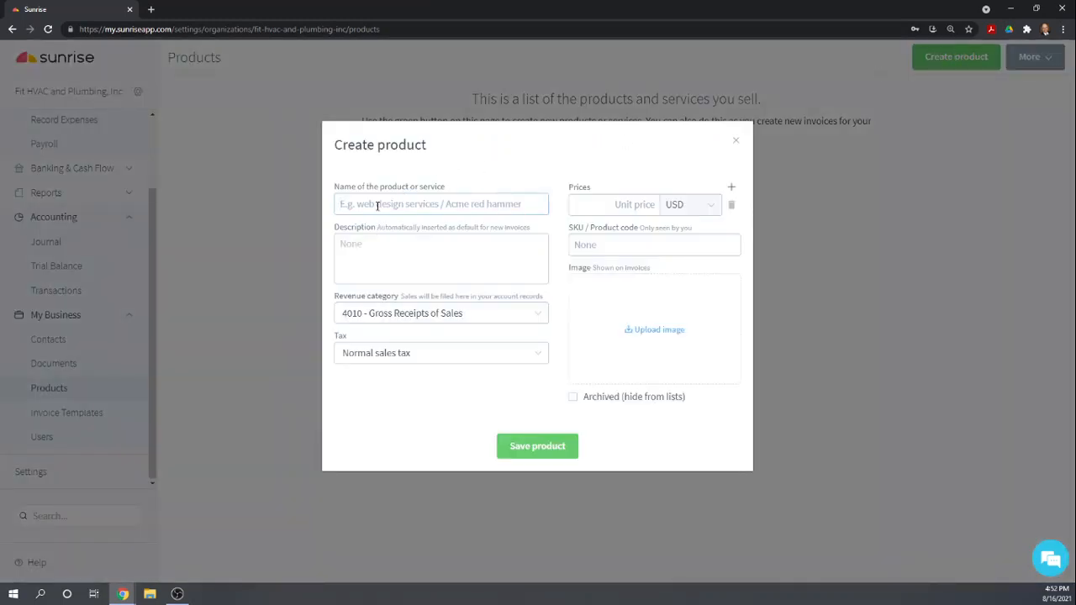
text(Plubm)
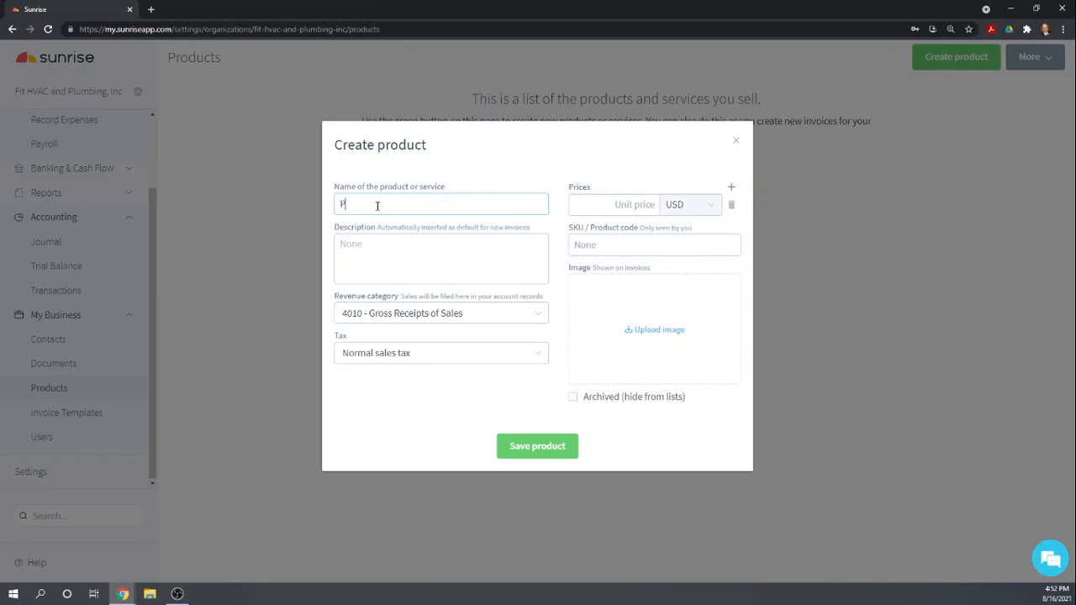
key(BackSpace)
key(BackSpace)
text(mbing Widgets)
Step: Give the product the description Plumbing Widgets and the revenue category 4010 - Gross Receipts of Sales
text(Plumbing W)
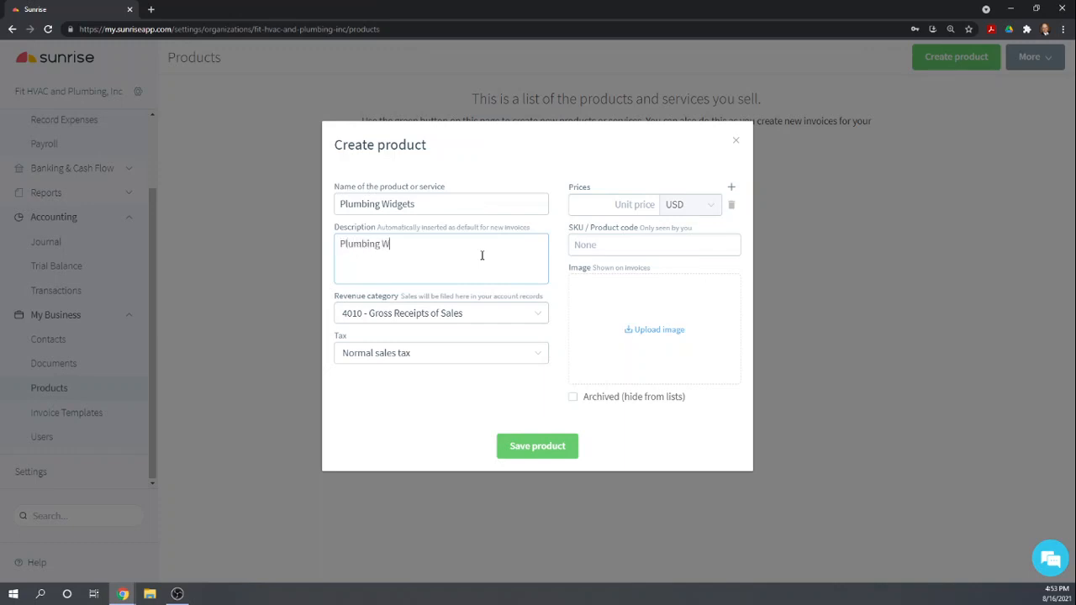
text(idgets)
key(Tab)
key(Down)
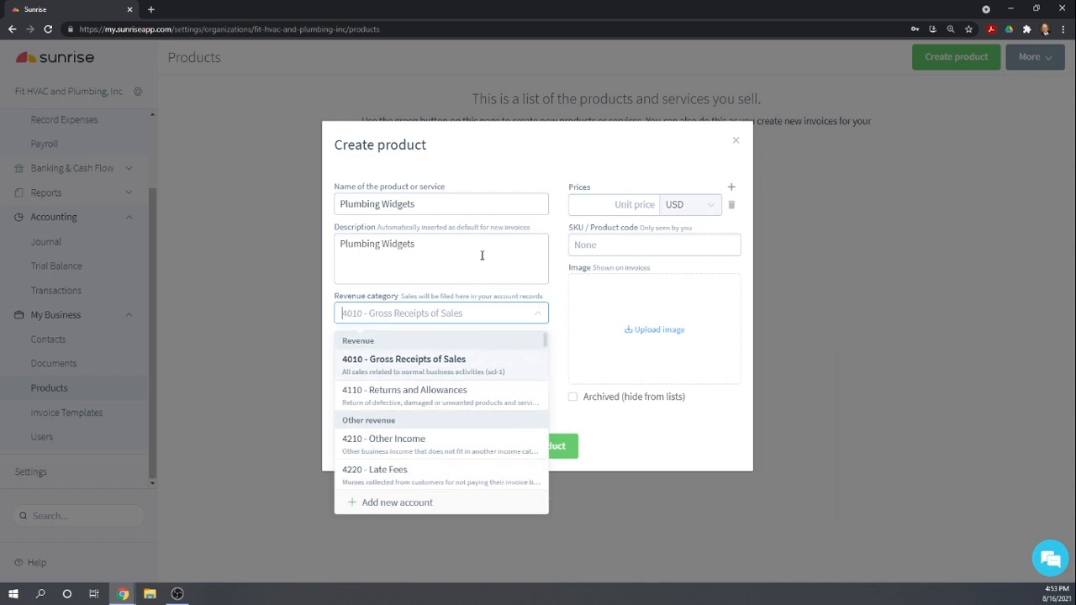
click(410, 367)
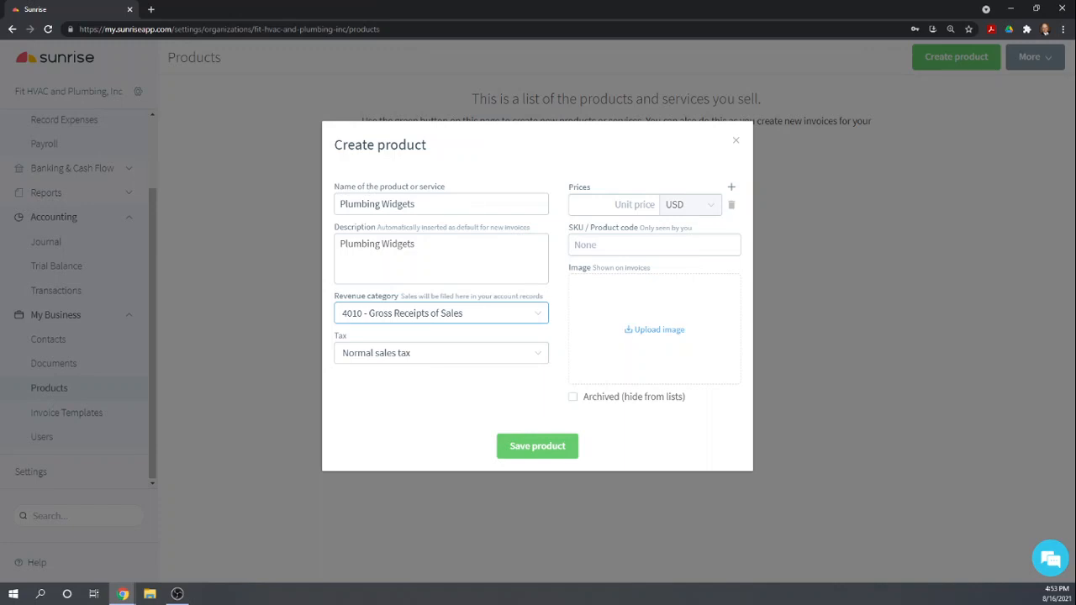
Step: Choose Normal sales tax for the Plumbing Widgets product and set its unit price to 25 USD
click(540, 356)
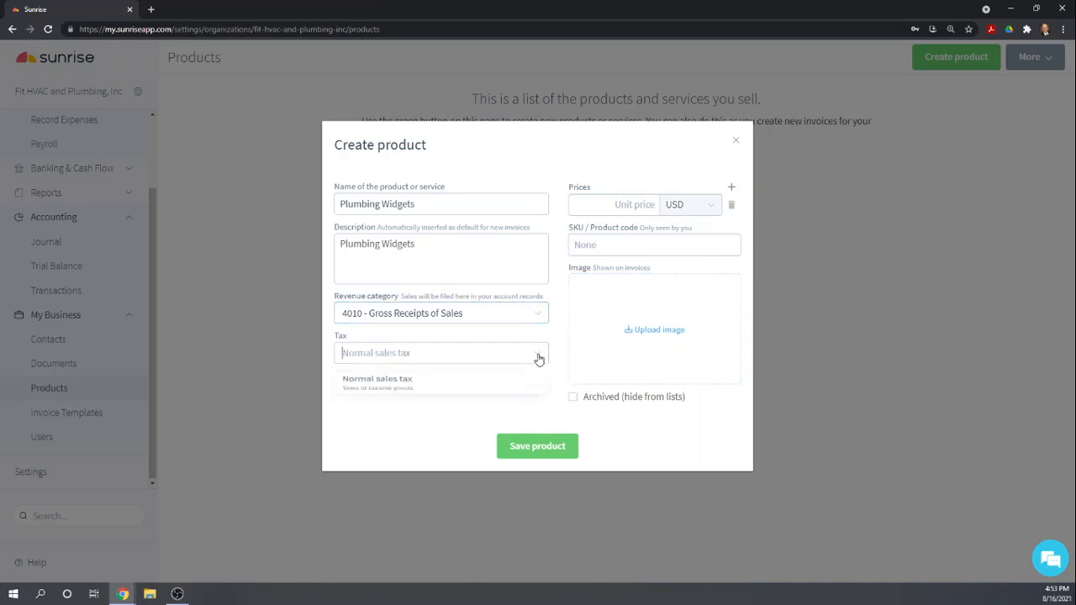
click(373, 386)
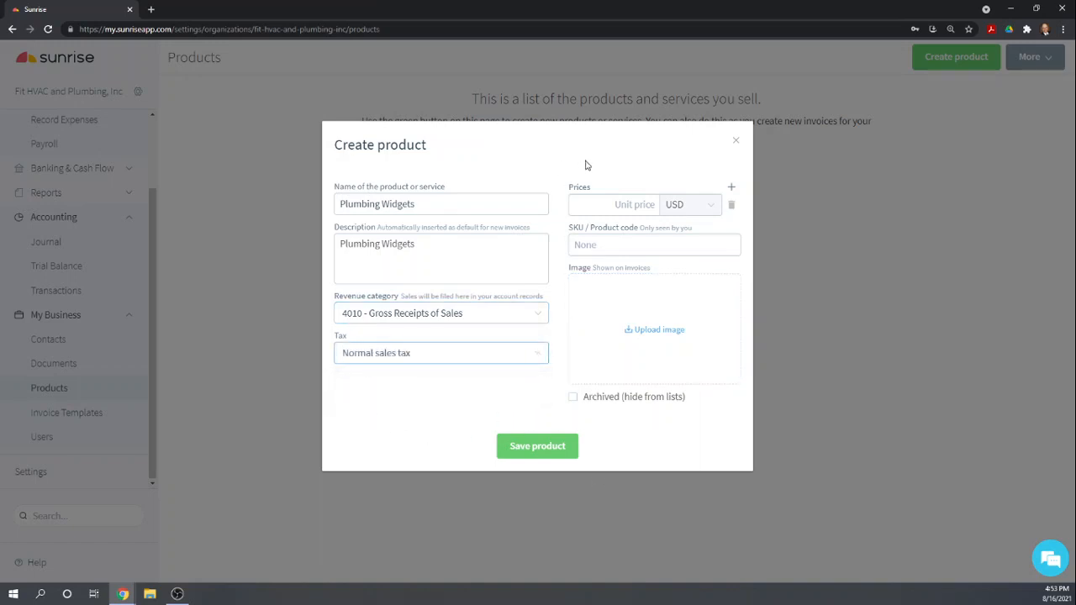
click(613, 205)
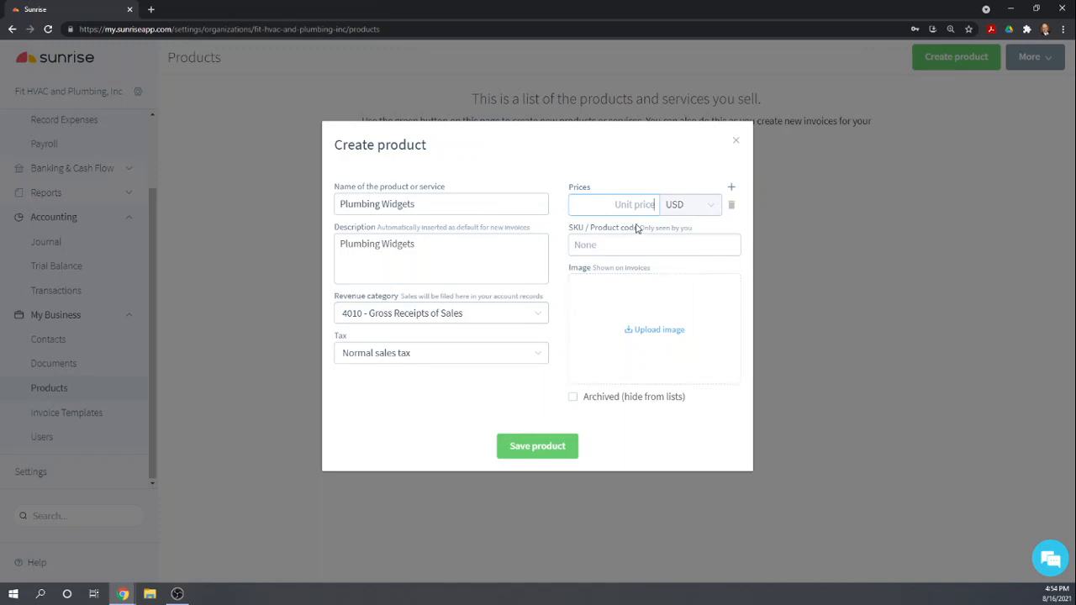
text(25)
key(Tab)
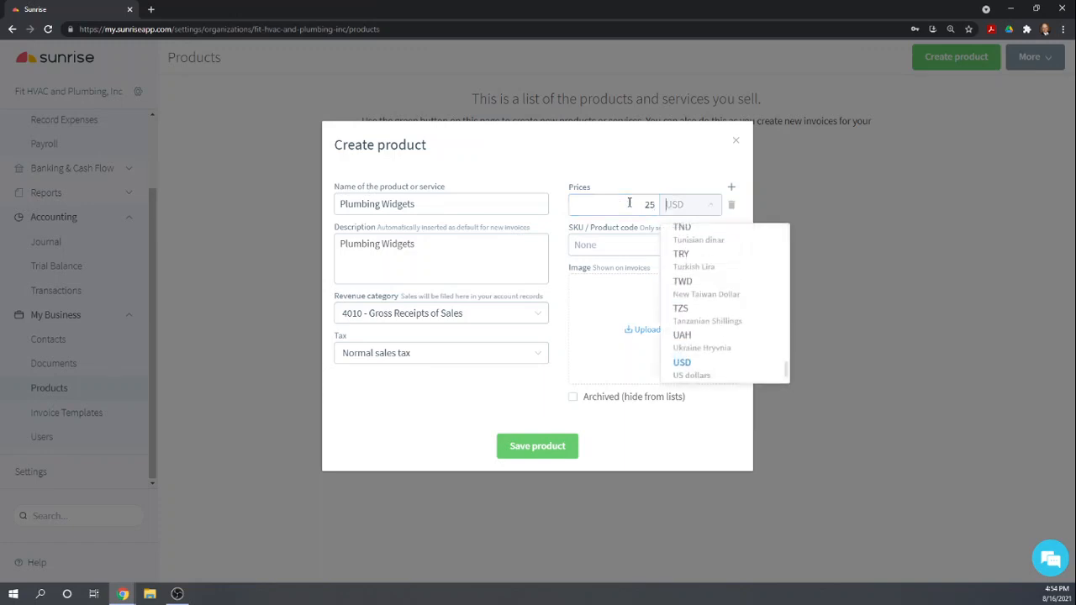
Step: Save the Plumbing Widgets product without adding an image
click(597, 338)
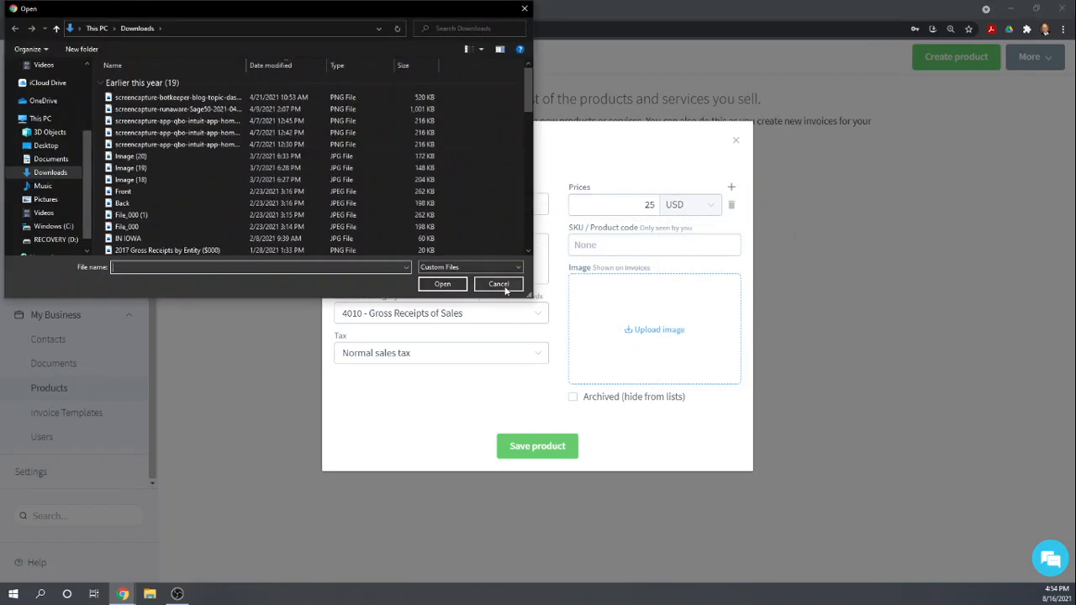
click(498, 285)
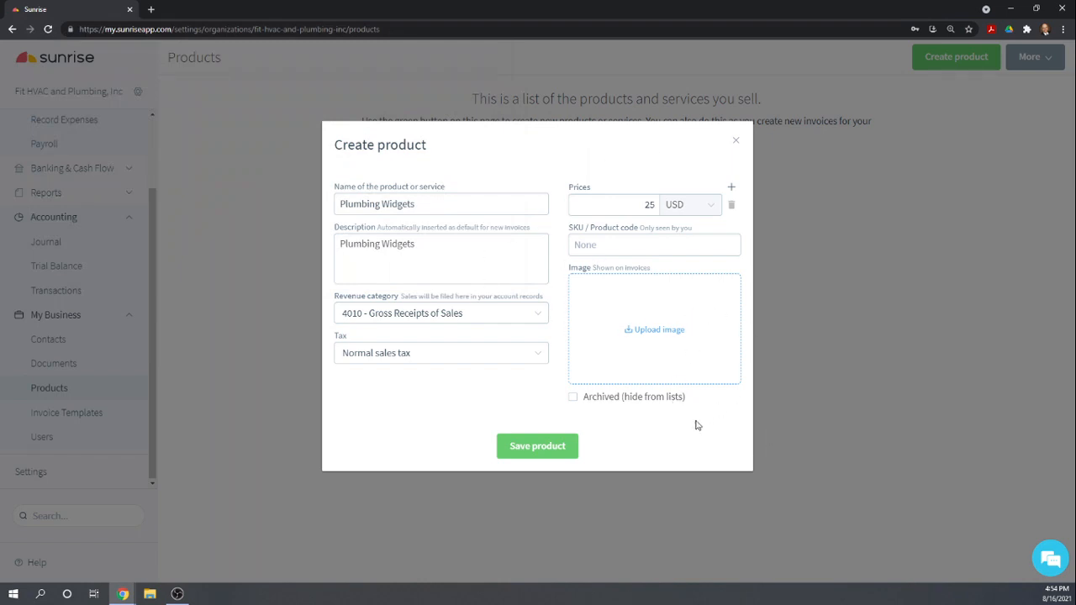
click(534, 449)
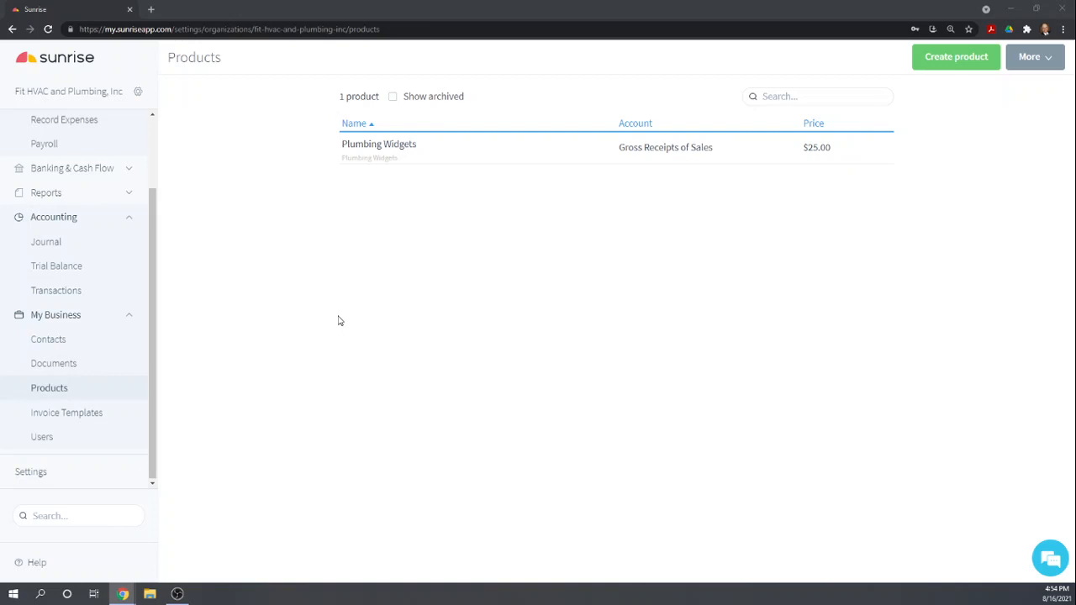
Step: Start a new expense in the business's expense records and enter The Widgets Guy as the vendor
scroll(75, 379, up, 2)
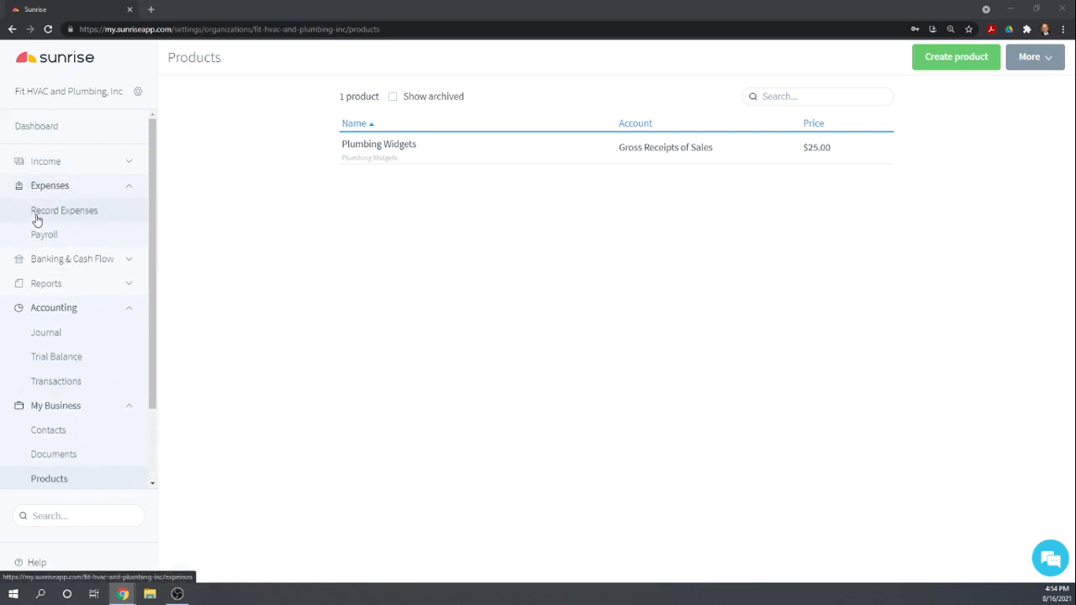
click(49, 211)
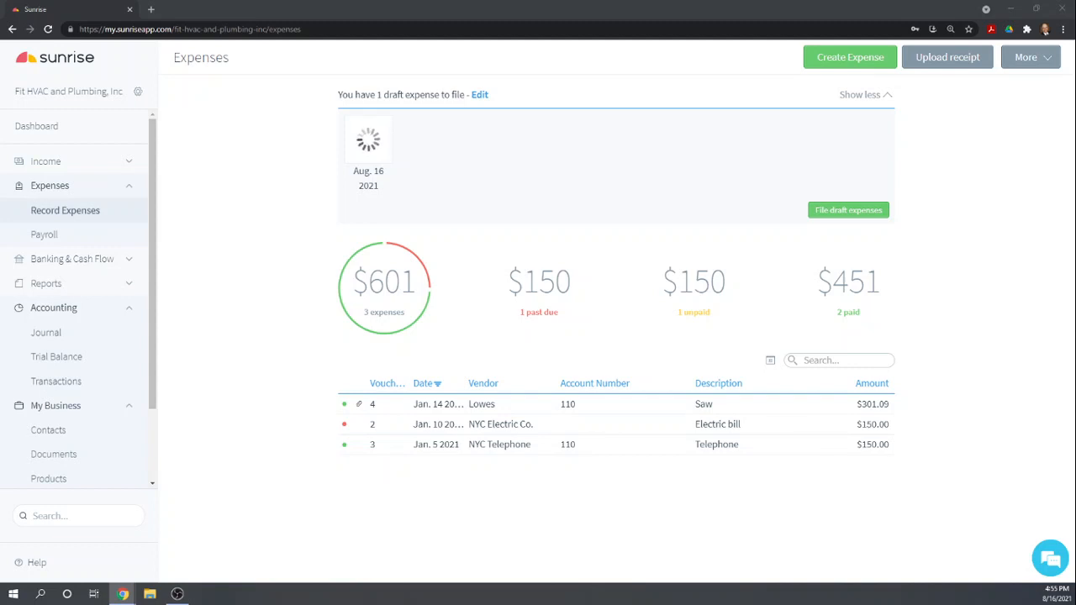
click(56, 514)
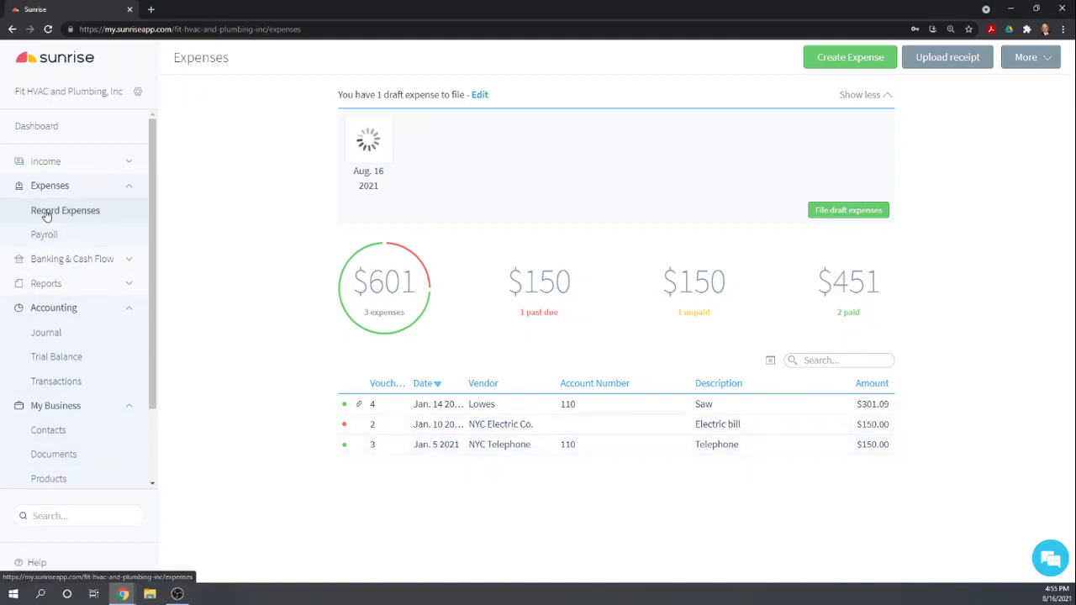
click(857, 59)
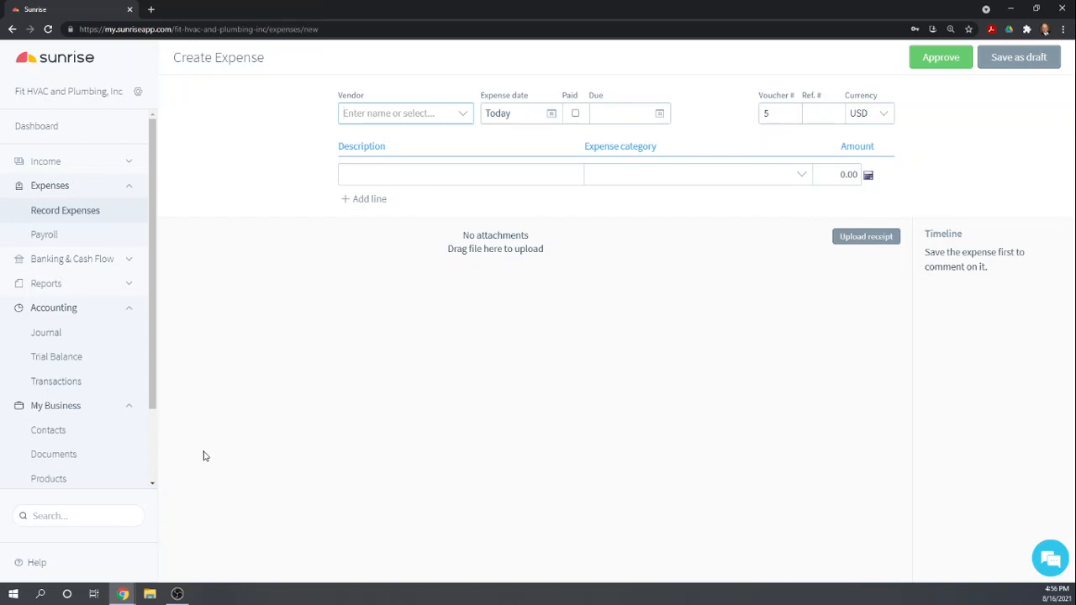
text(The Wi)
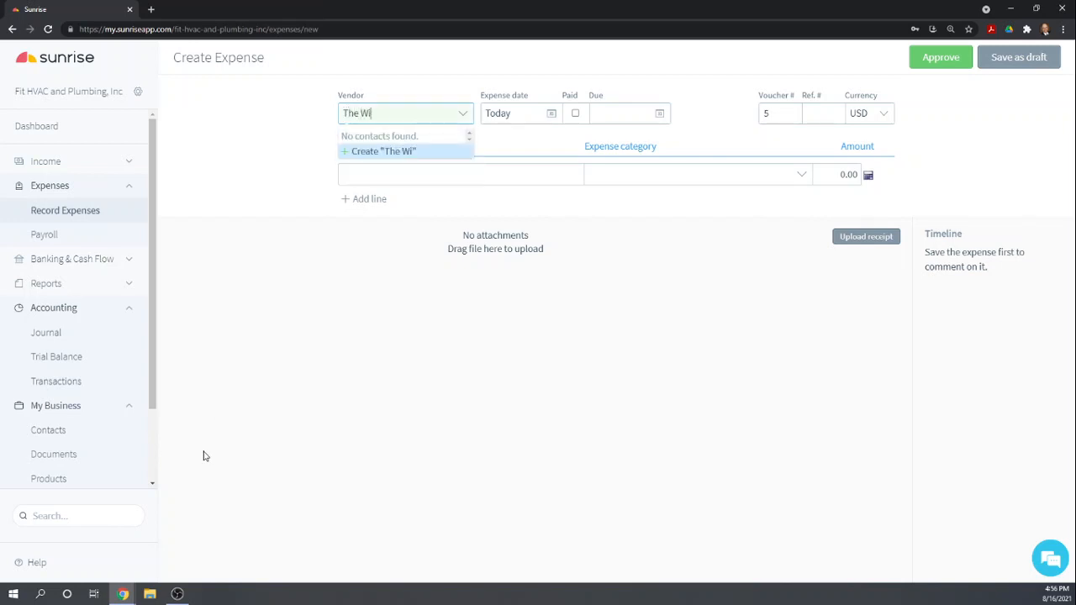
text(dgets Guy)
key(Tab)
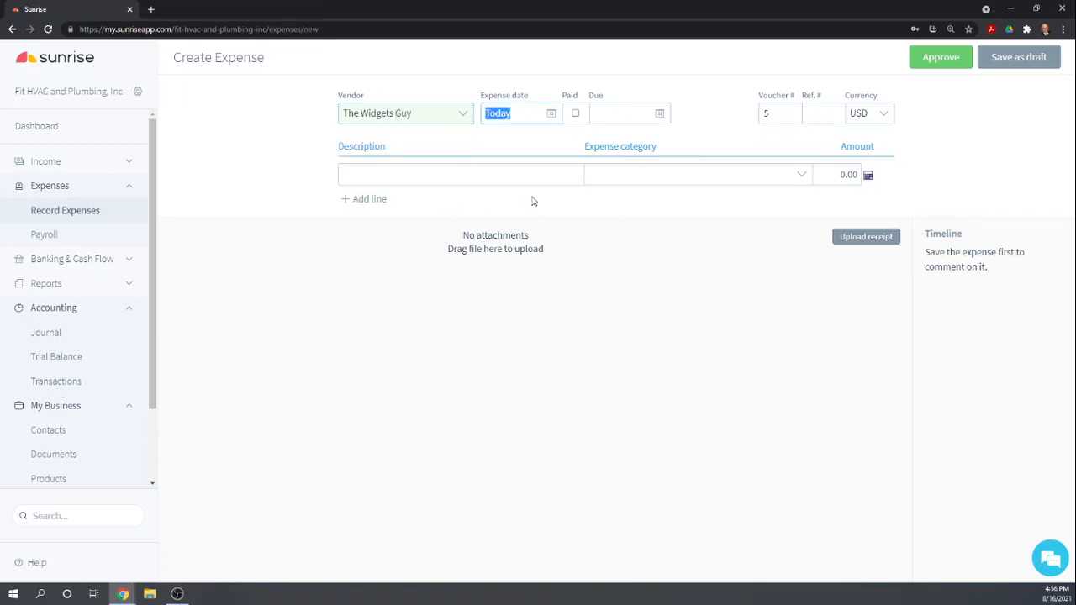
Step: Set the expense date to 01/14/2021 and the due date to 01/24/2021
click(552, 116)
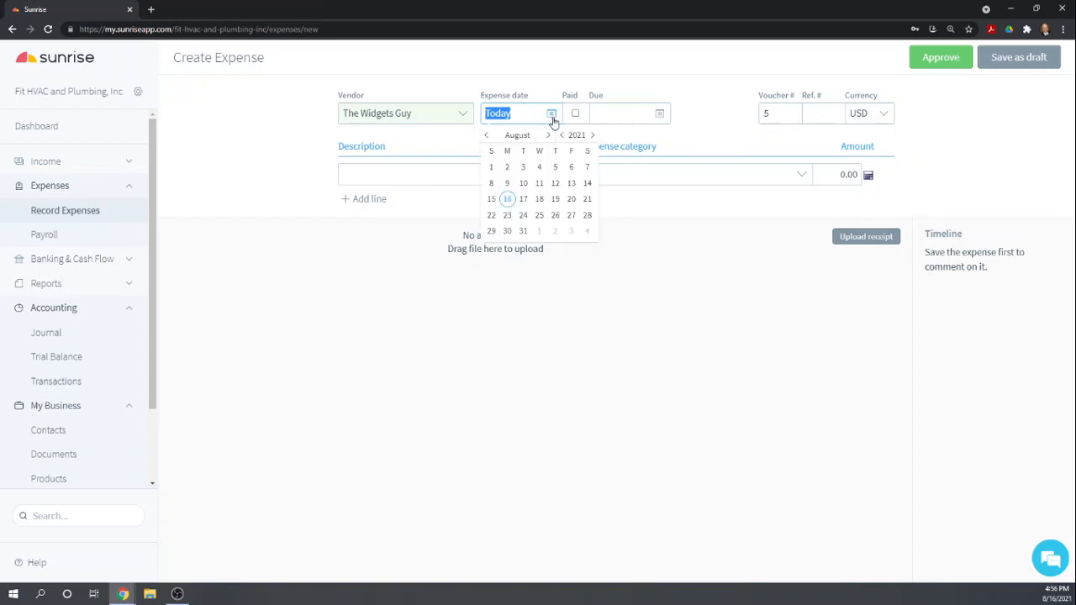
click(490, 137)
click(490, 137)
click(489, 137)
click(489, 137)
click(489, 137)
click(490, 137)
click(489, 137)
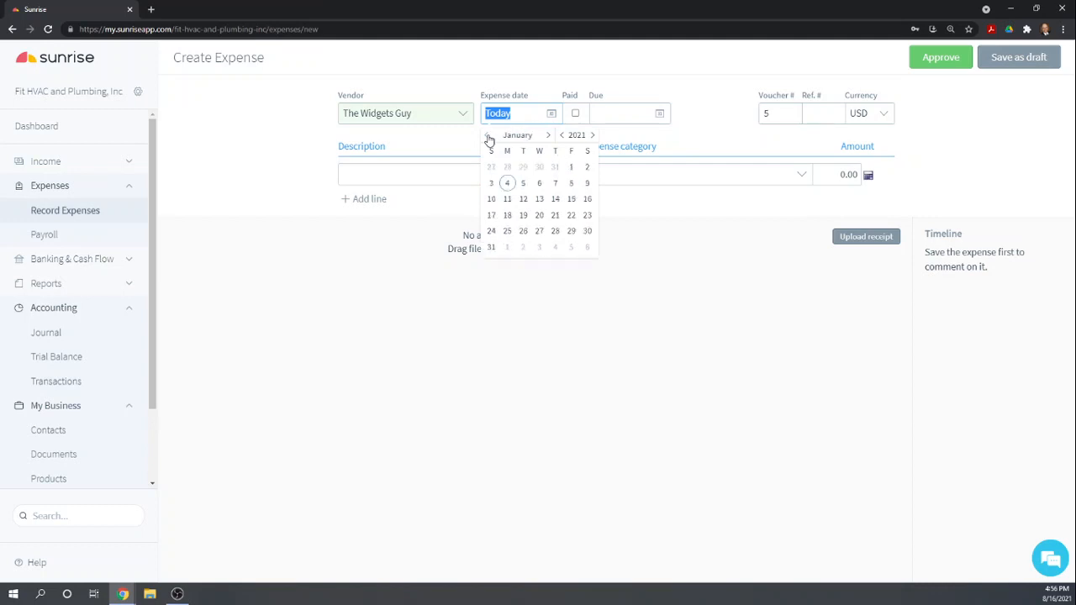
click(555, 199)
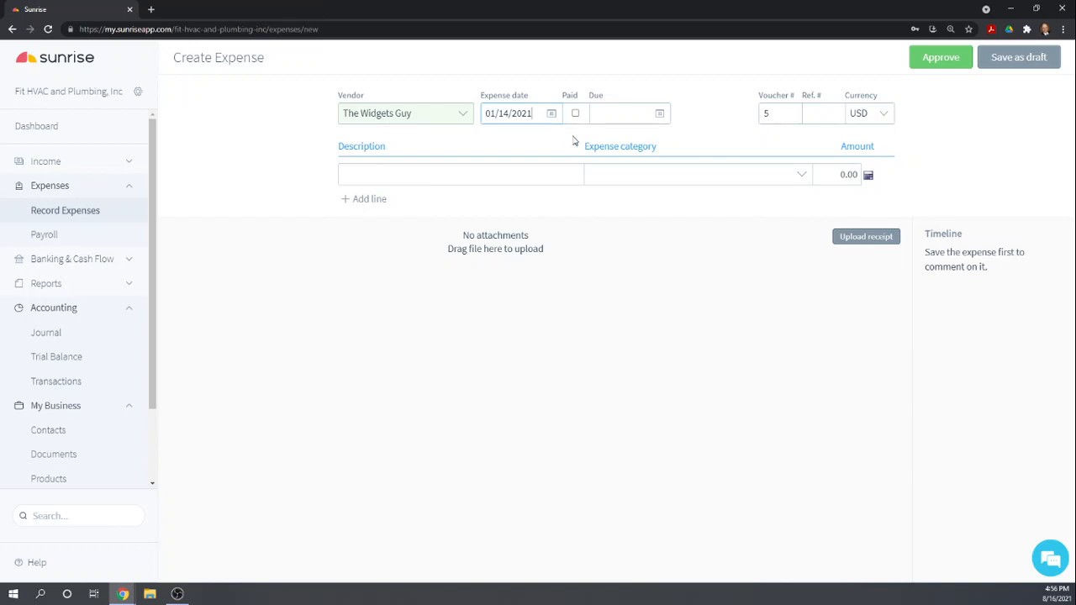
click(613, 115)
text(01/24/2021)
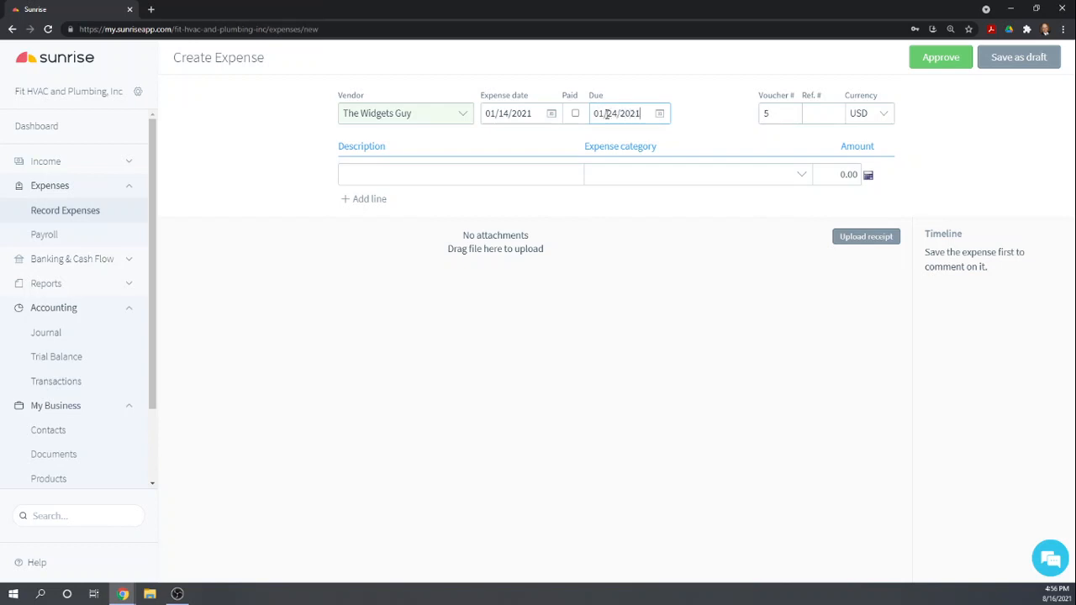
Step: Describe the expense line as "150 Plumbing Widgets @ $10 each"
key(Tab)
key(Tab)
key(Tab)
key(Tab)
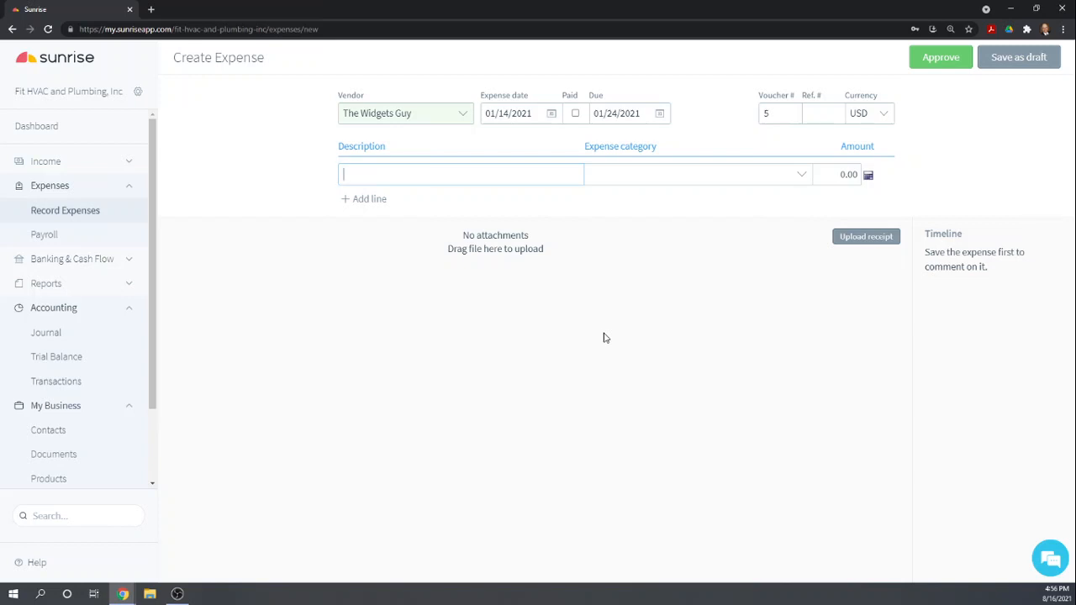
text(150 Plumbing We)
key(BackSpace)
text(idgets @)
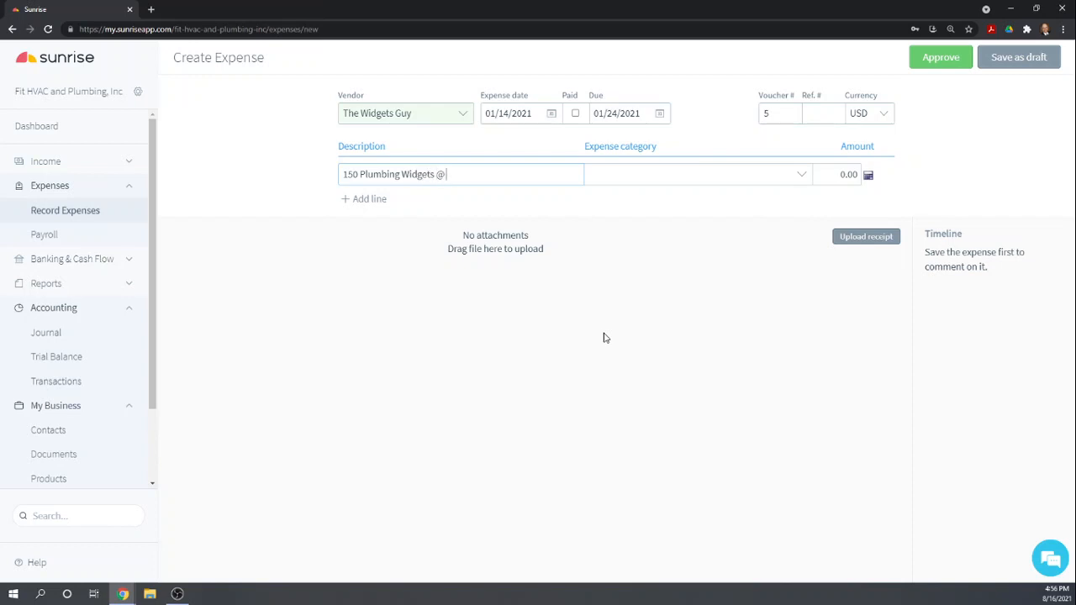
text( $10 each)
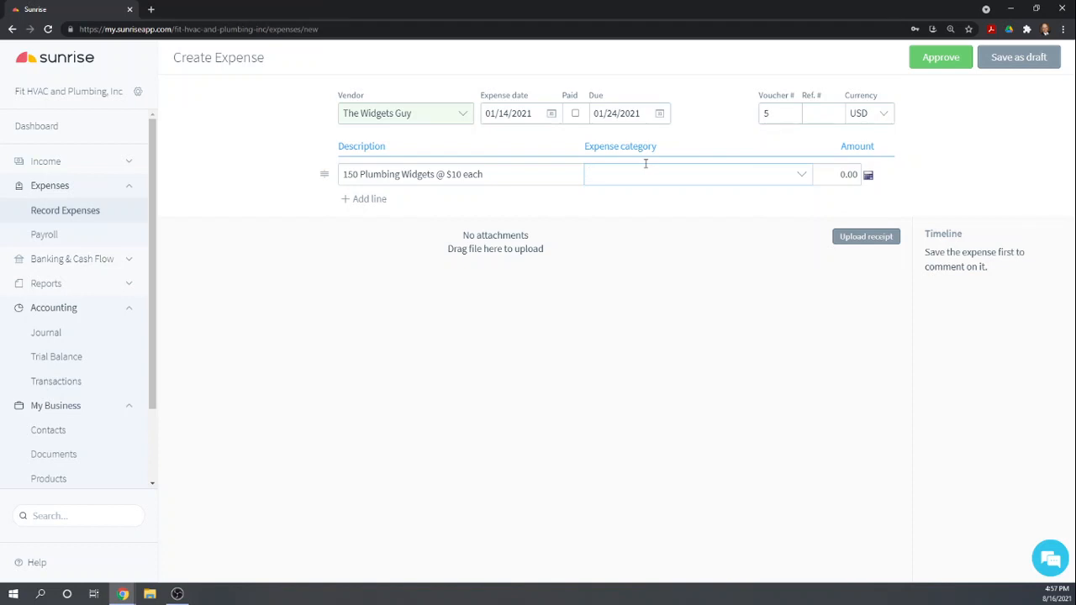
Step: Correct the widget quantity in the line description to 100
click(352, 174)
key(BackSpace)
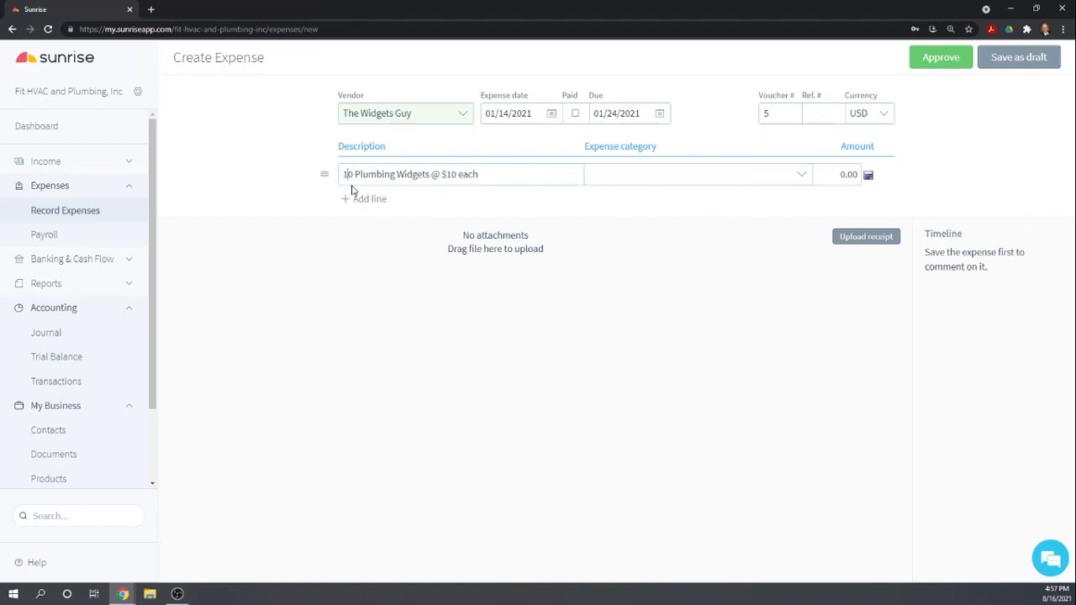
text(0)
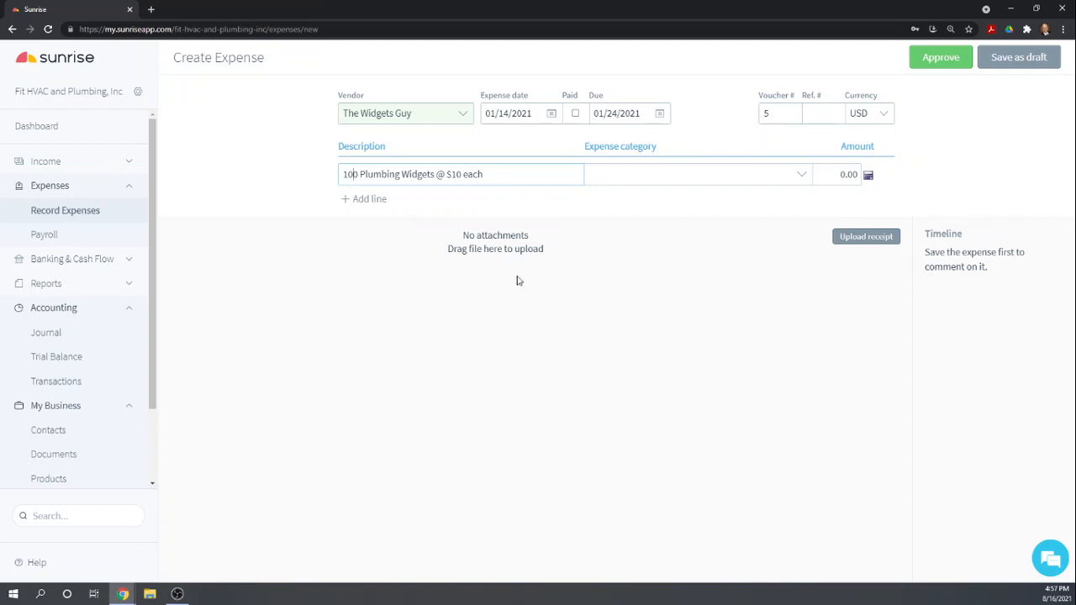
Step: Look through the full expense category list, including the advanced accounts, for a category that suits the widget purchase
click(660, 177)
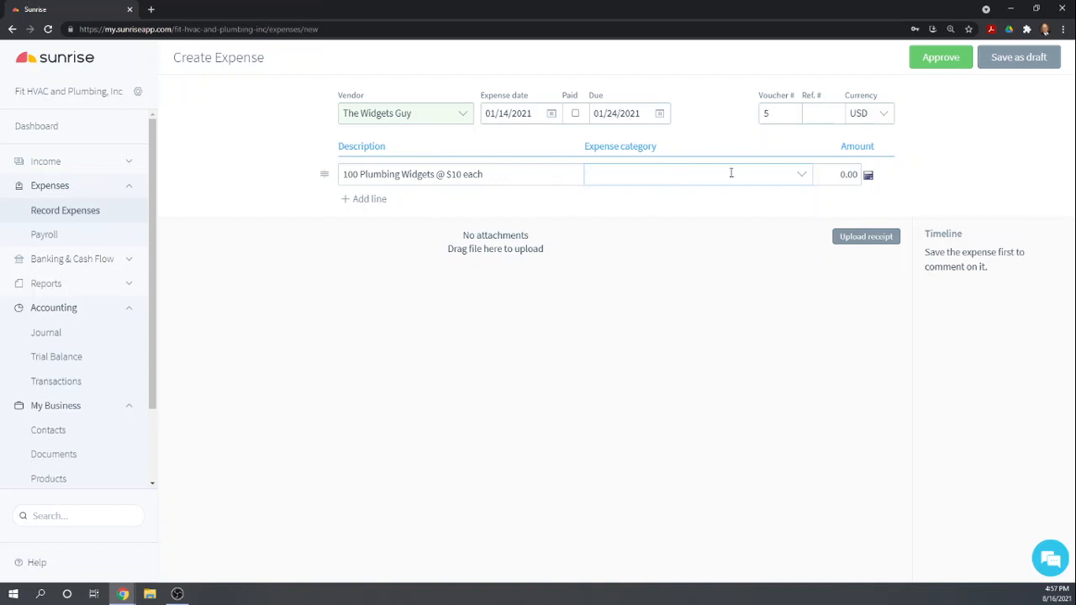
click(803, 176)
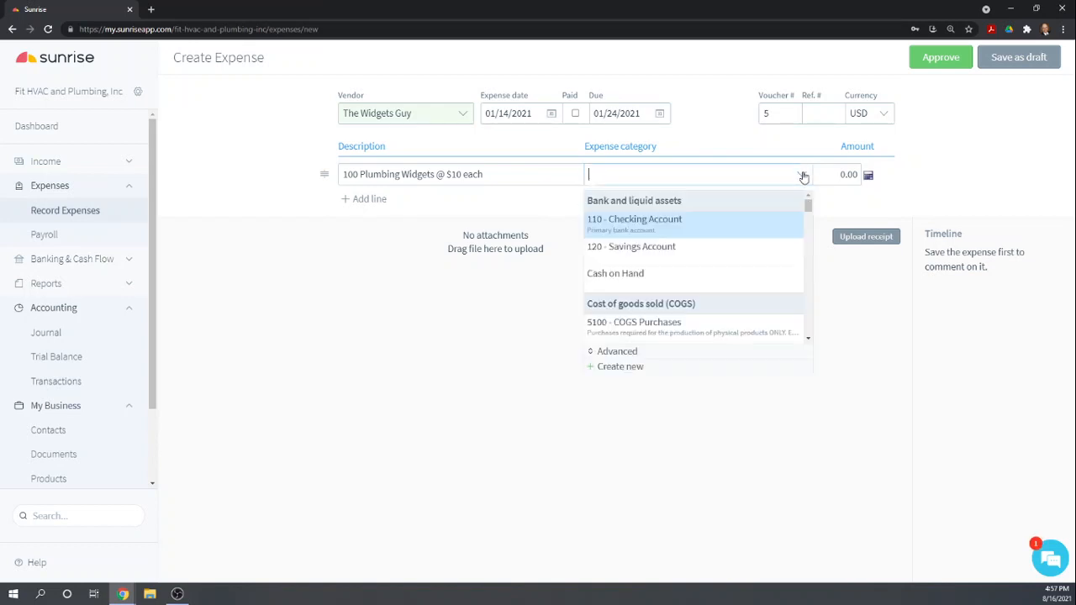
click(619, 352)
scroll(665, 227, down, 3)
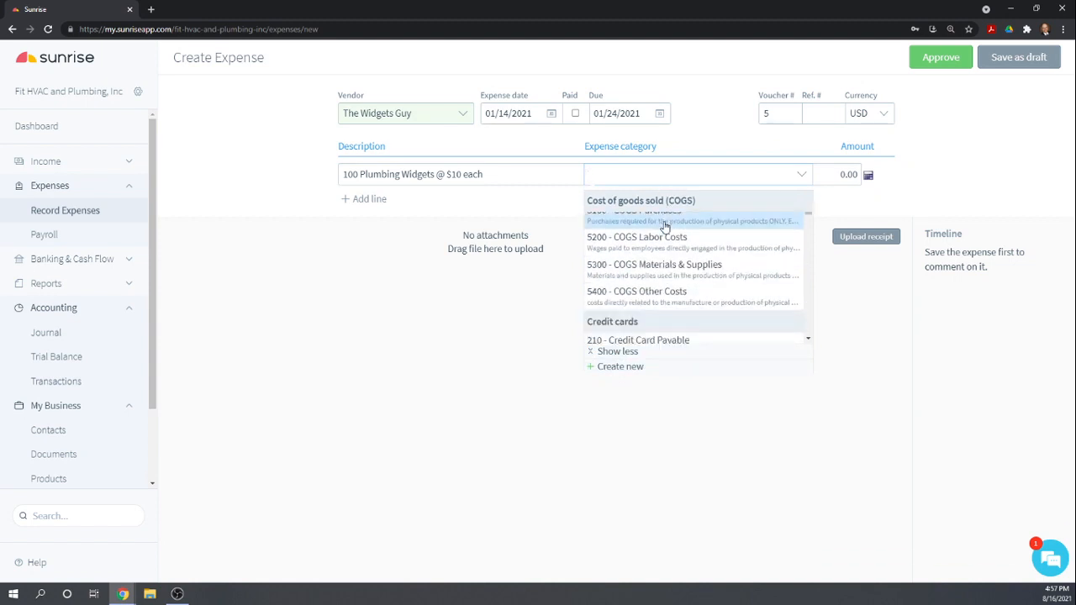
scroll(664, 227, down, 4)
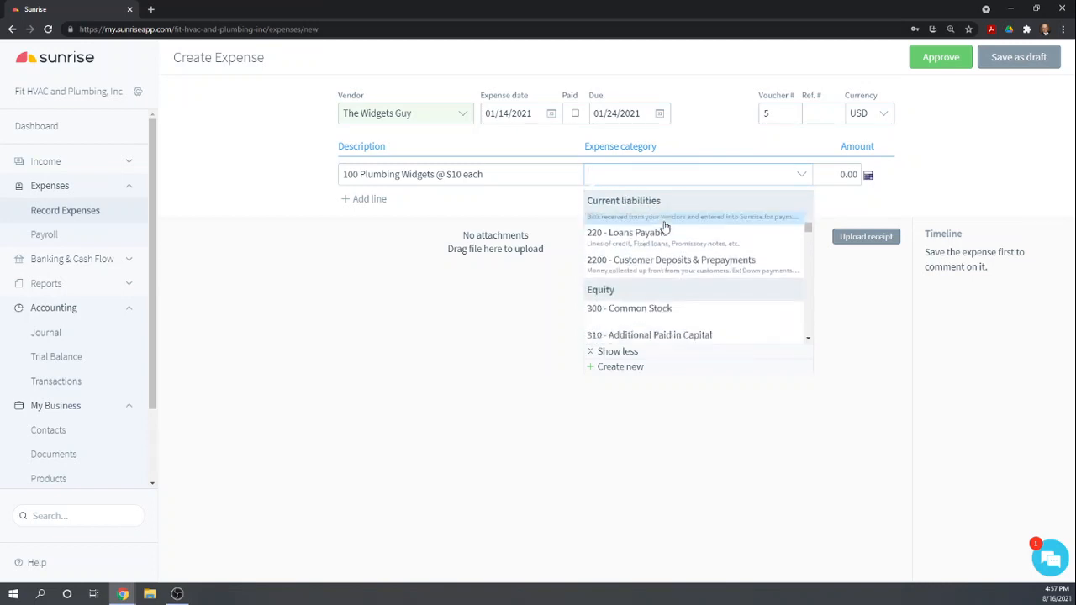
scroll(664, 227, down, 5)
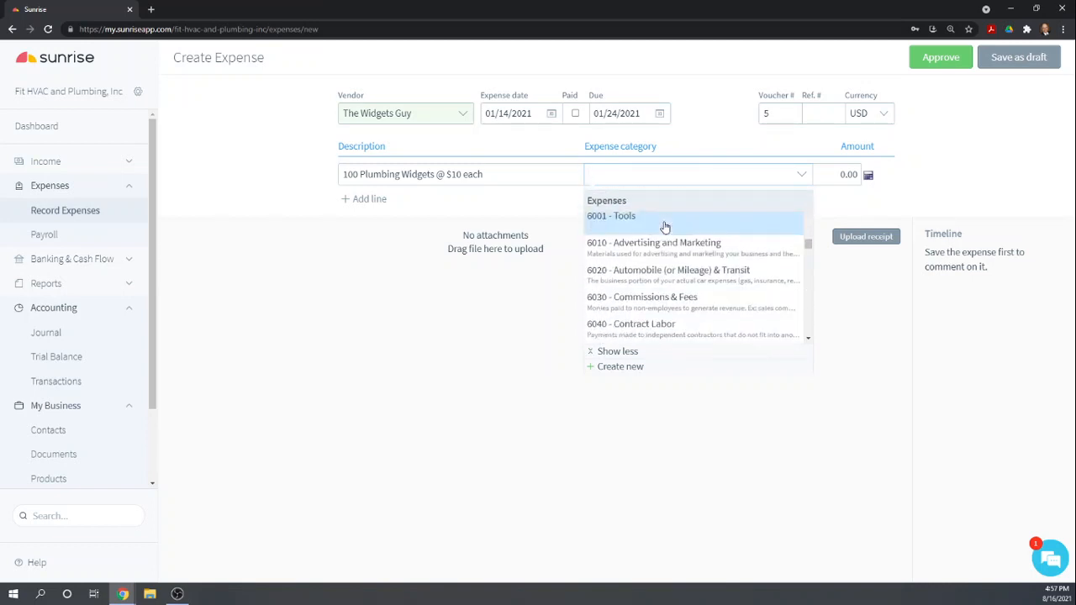
scroll(665, 225, down, 6)
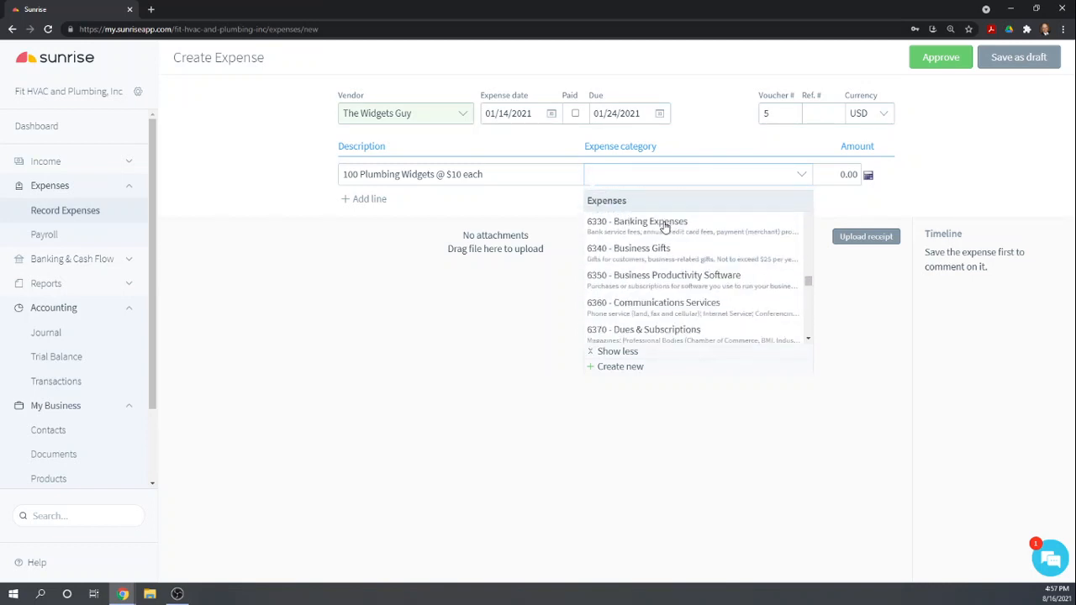
scroll(665, 227, down, 2)
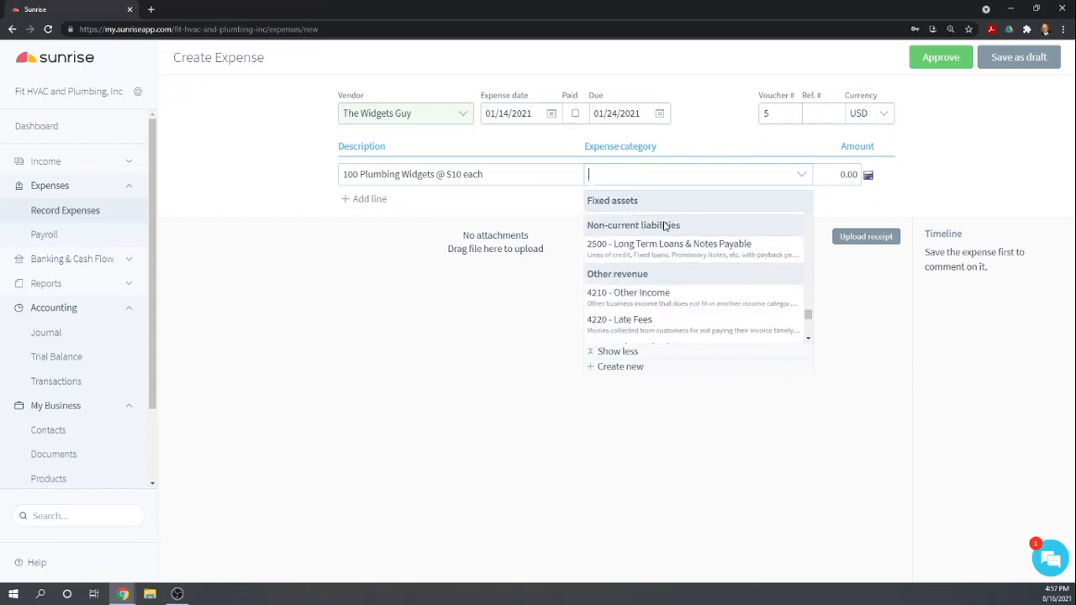
scroll(664, 227, up, 3)
scroll(664, 227, down, 5)
scroll(664, 227, down, 2)
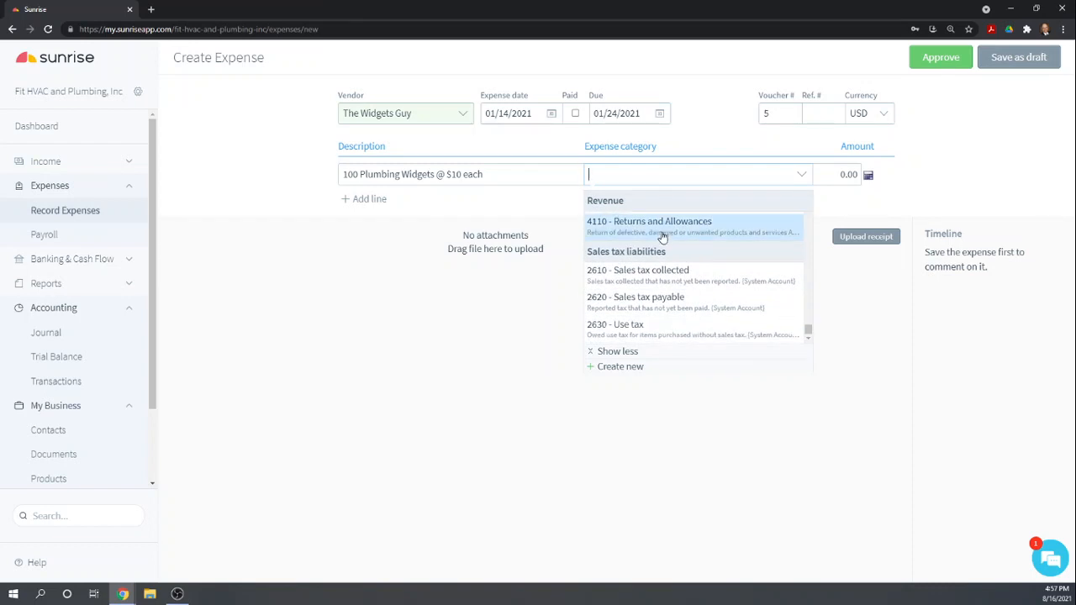
click(460, 370)
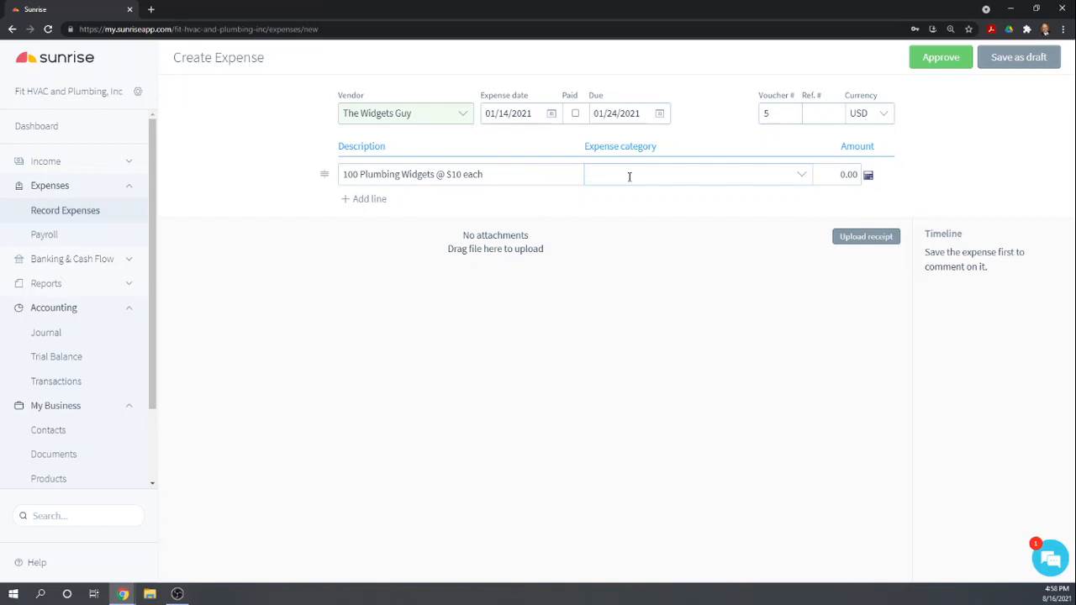
Step: Assign the widgets line to category 140 - Inventory with an amount of 1000 and approve the expense
text(Inve)
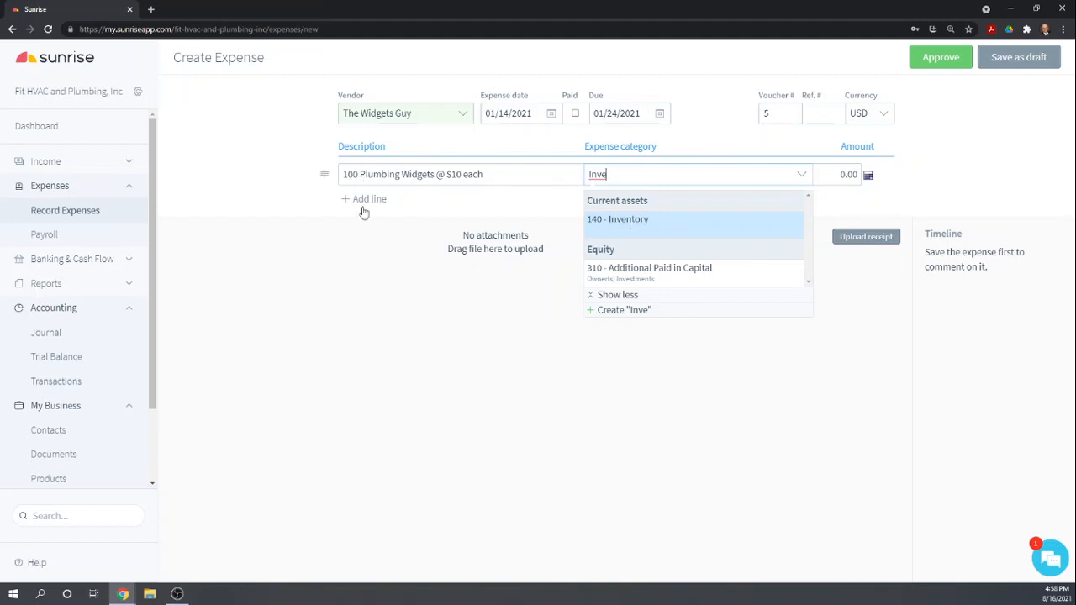
click(633, 220)
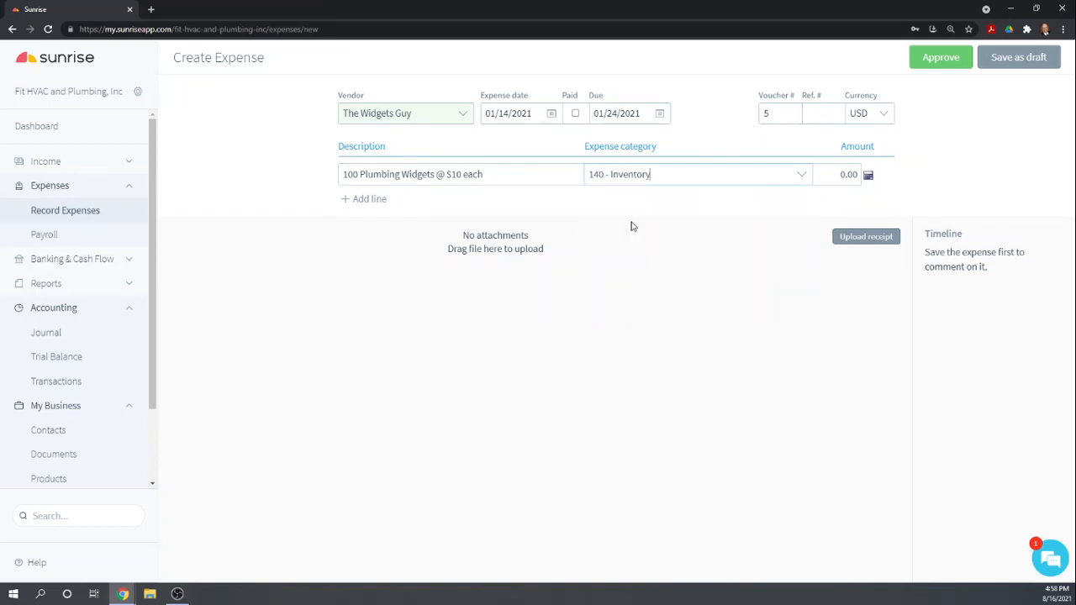
key(Tab)
text(1000)
key(Tab)
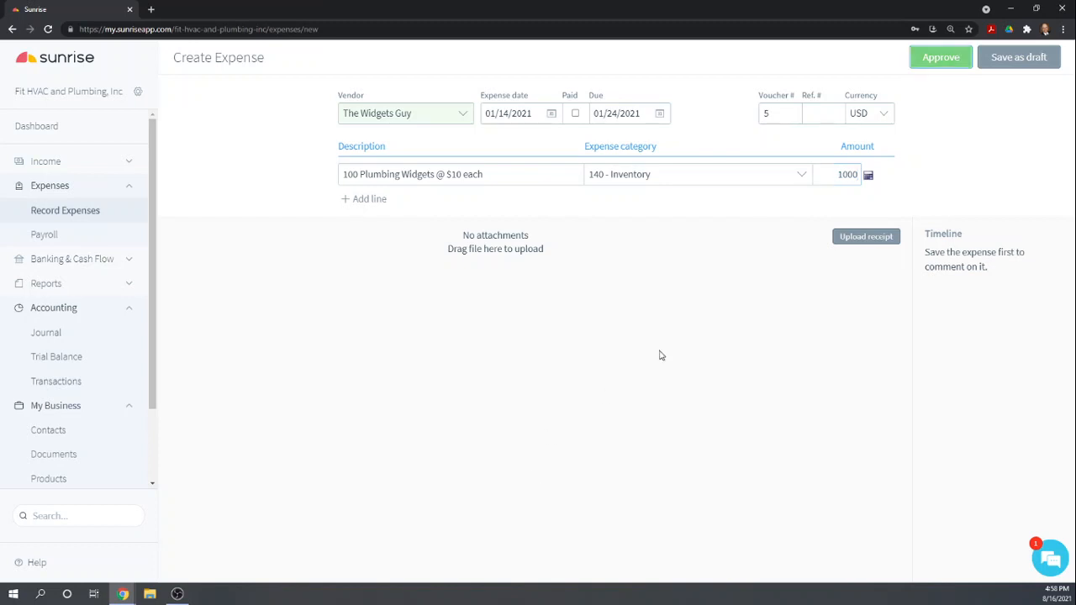
click(939, 57)
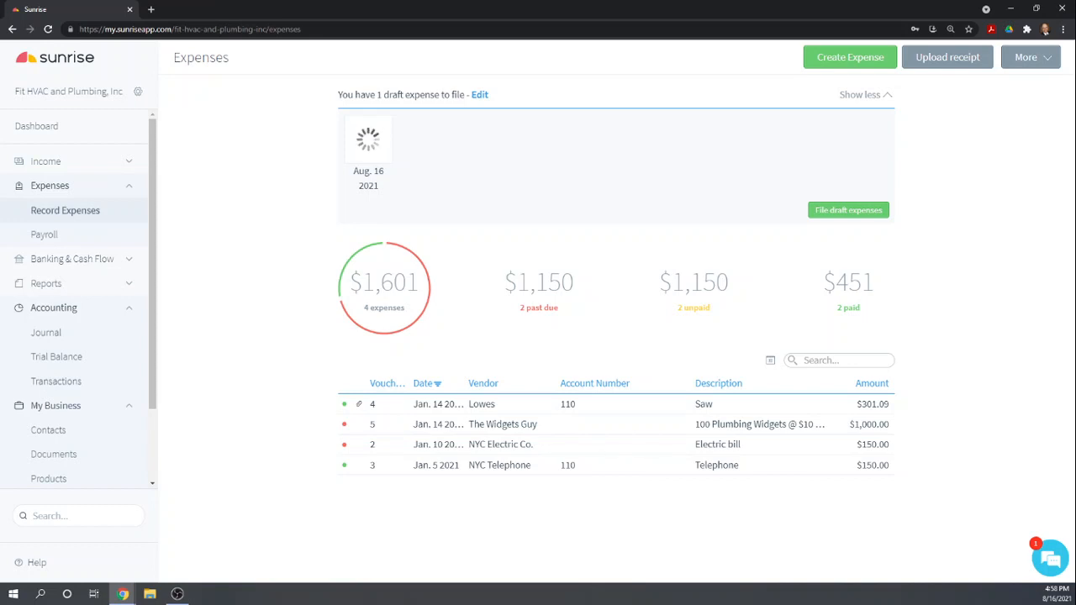
Step: Start a new expense with The Widgets Guy as the vendor
click(849, 57)
text(the)
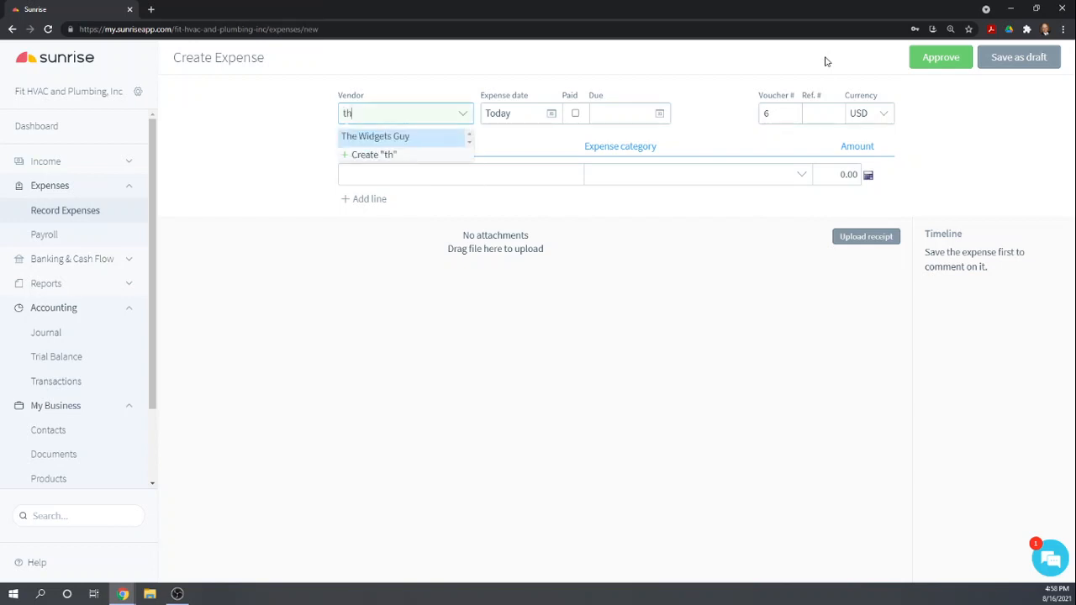
click(398, 137)
key(Tab)
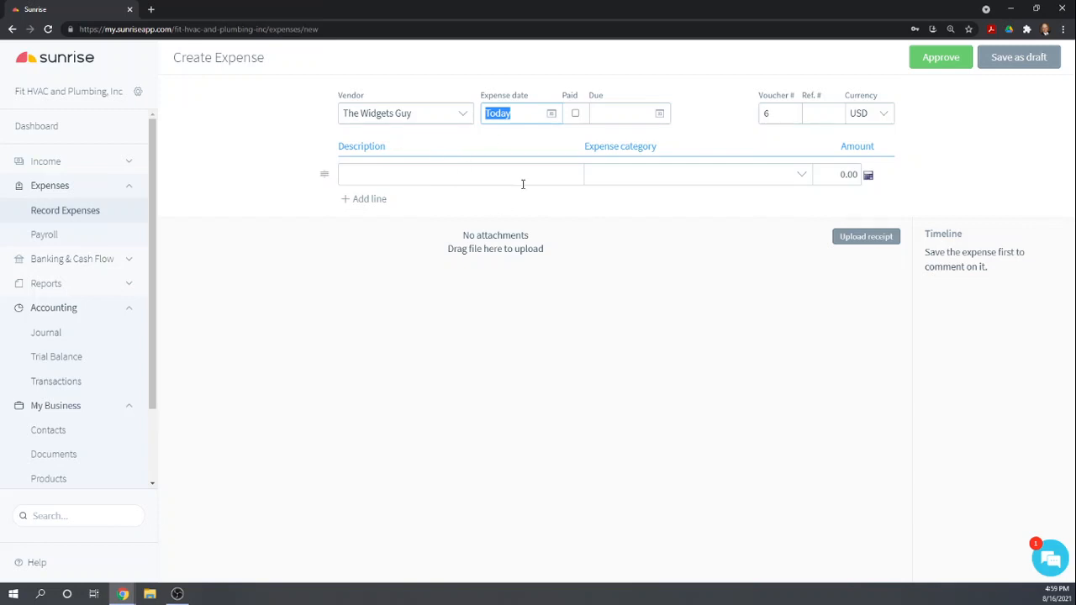
Step: Set the expense date to 01/24/2021
click(552, 116)
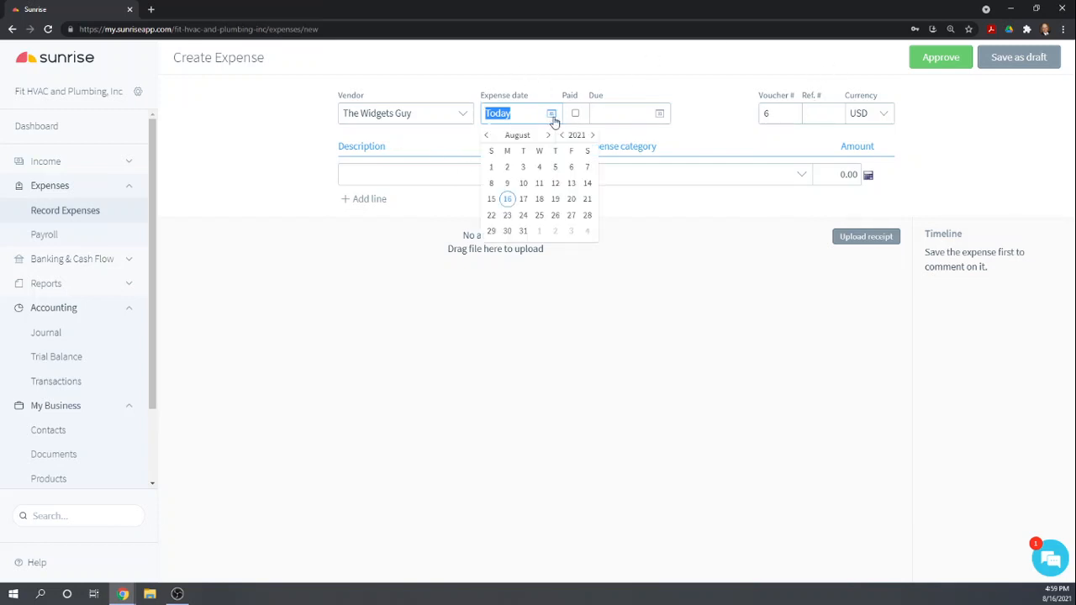
click(486, 137)
click(486, 137)
click(486, 138)
click(486, 137)
click(486, 137)
click(486, 137)
click(486, 137)
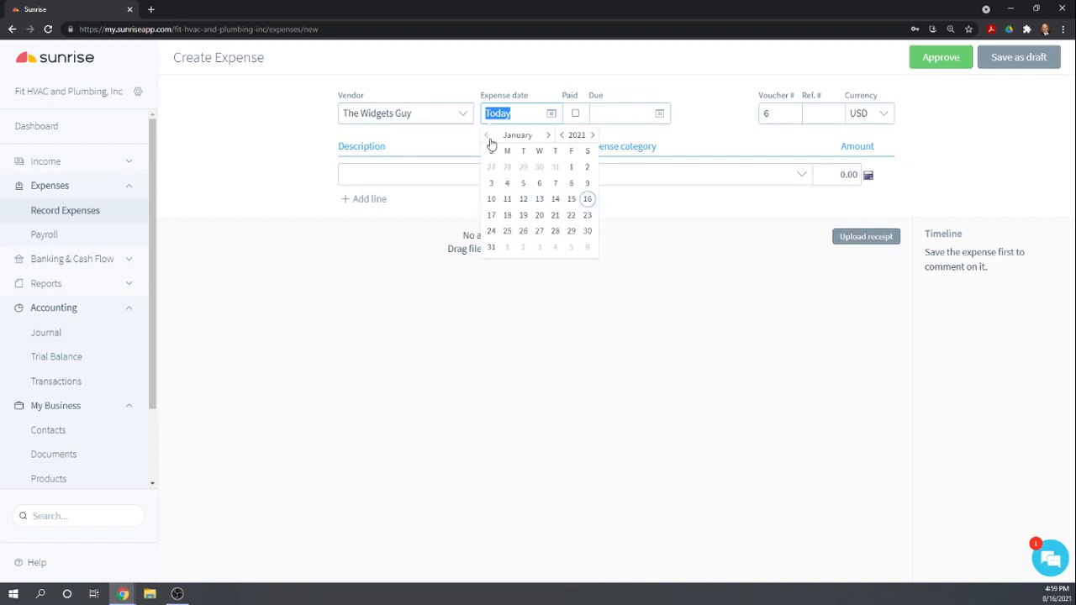
click(491, 230)
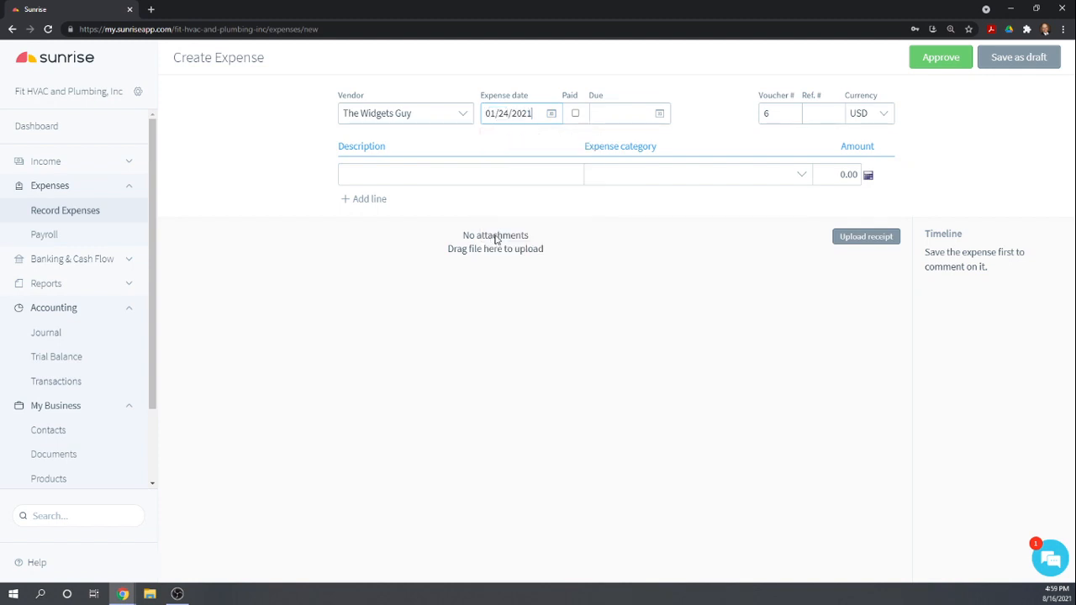
Step: Leave the expense unpaid and set its due date to 02/03/2021
key(Tab)
key(Tab)
click(658, 115)
click(596, 136)
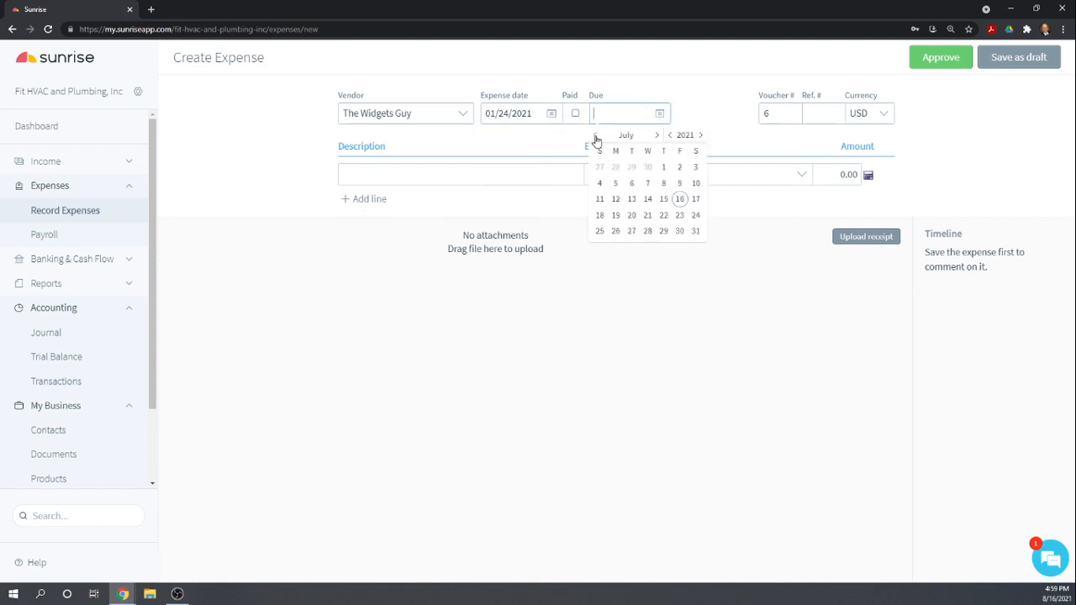
click(596, 136)
click(596, 136)
click(596, 135)
click(596, 135)
click(596, 136)
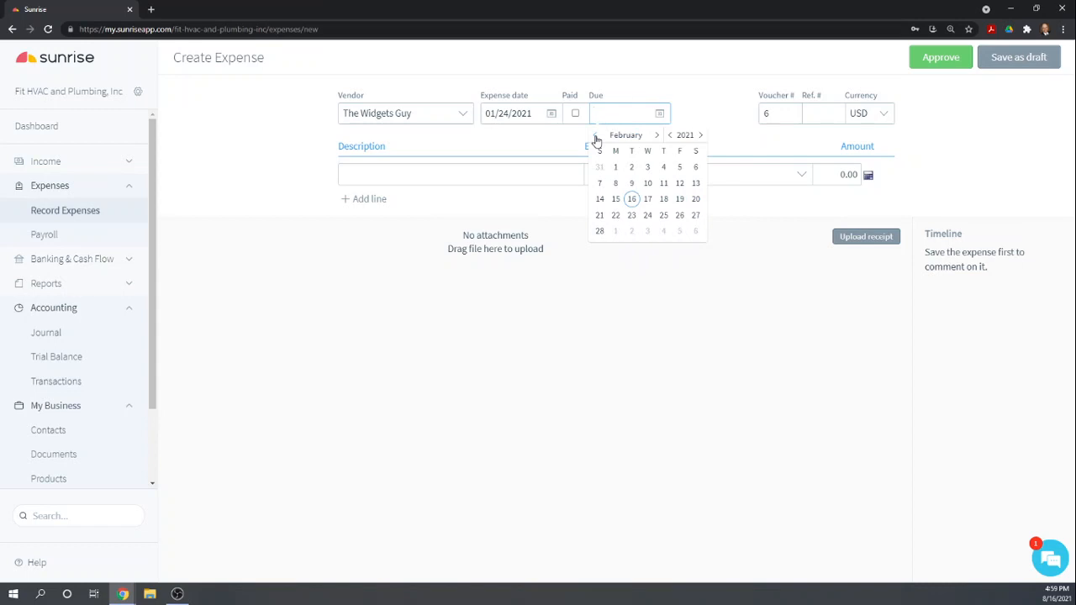
click(647, 168)
Step: Describe the expense line as "50 Widgets"
key(Tab)
key(Tab)
key(Tab)
key(Tab)
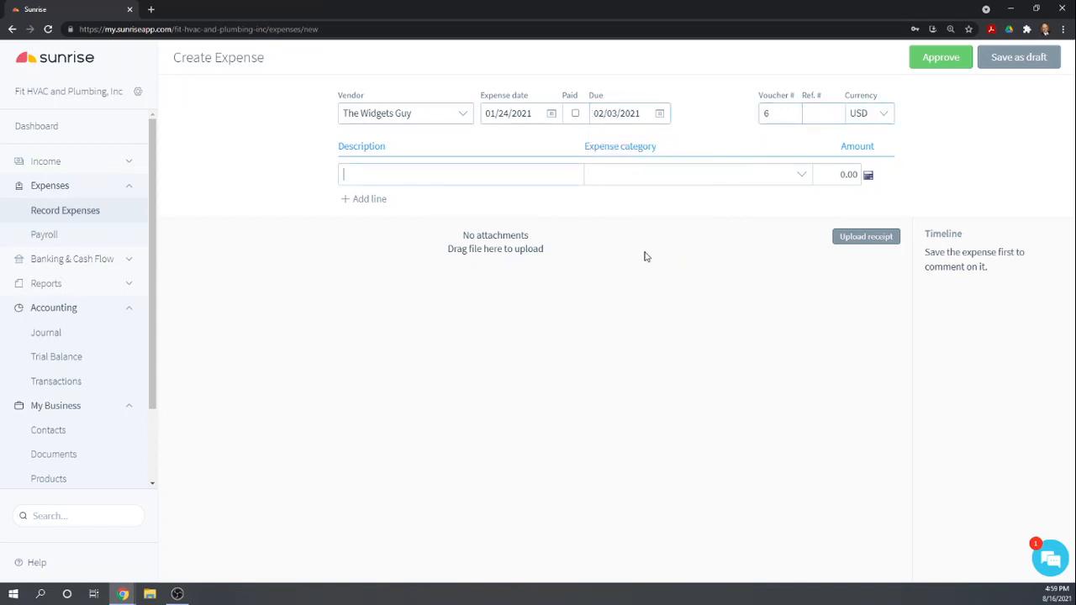
text(50)
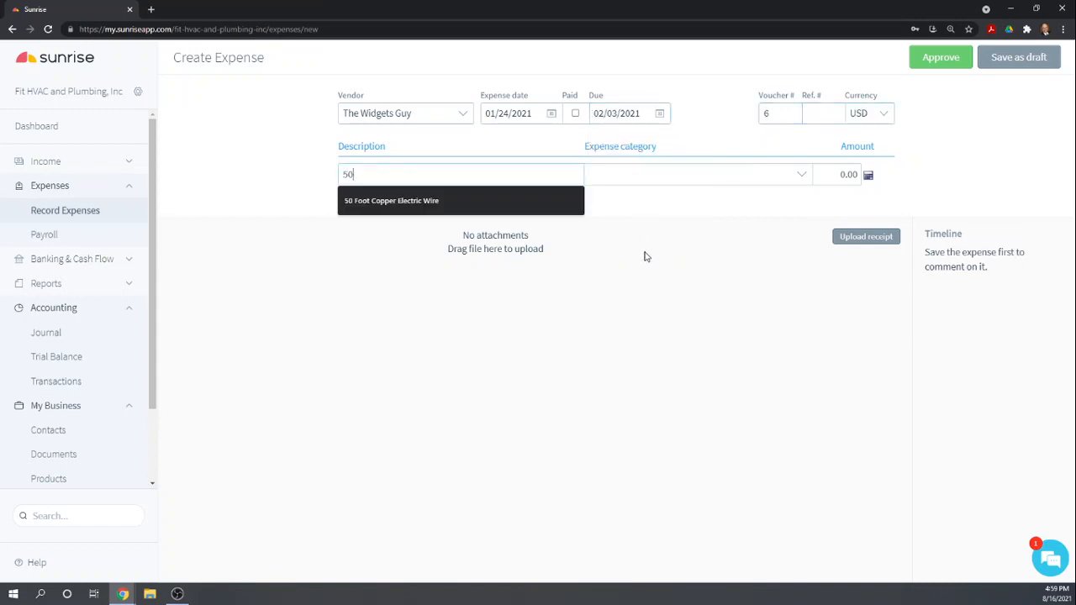
text( Widgets)
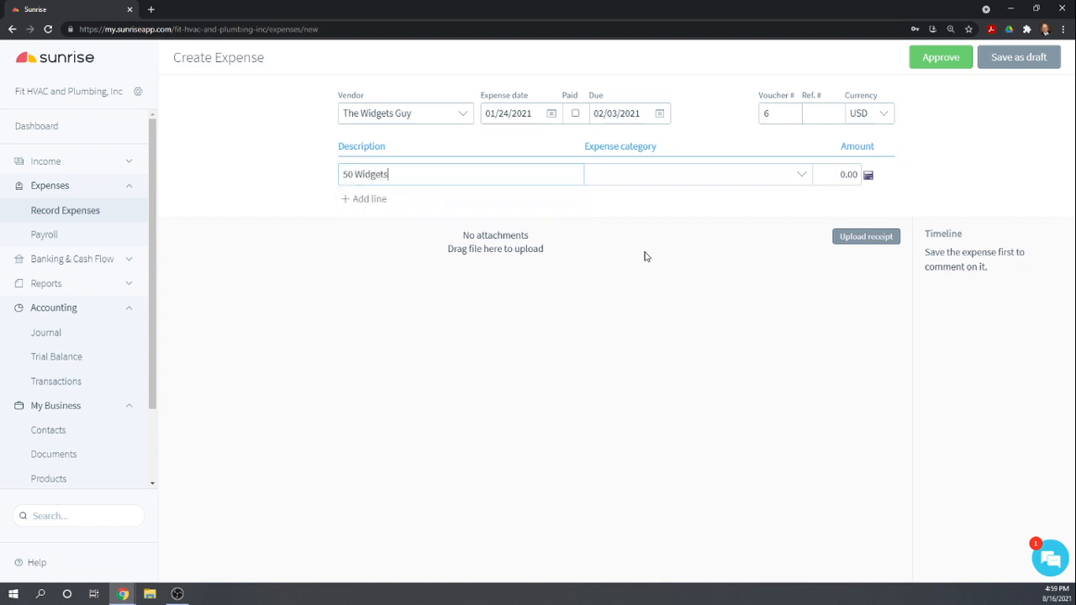
key(Tab)
text(In)
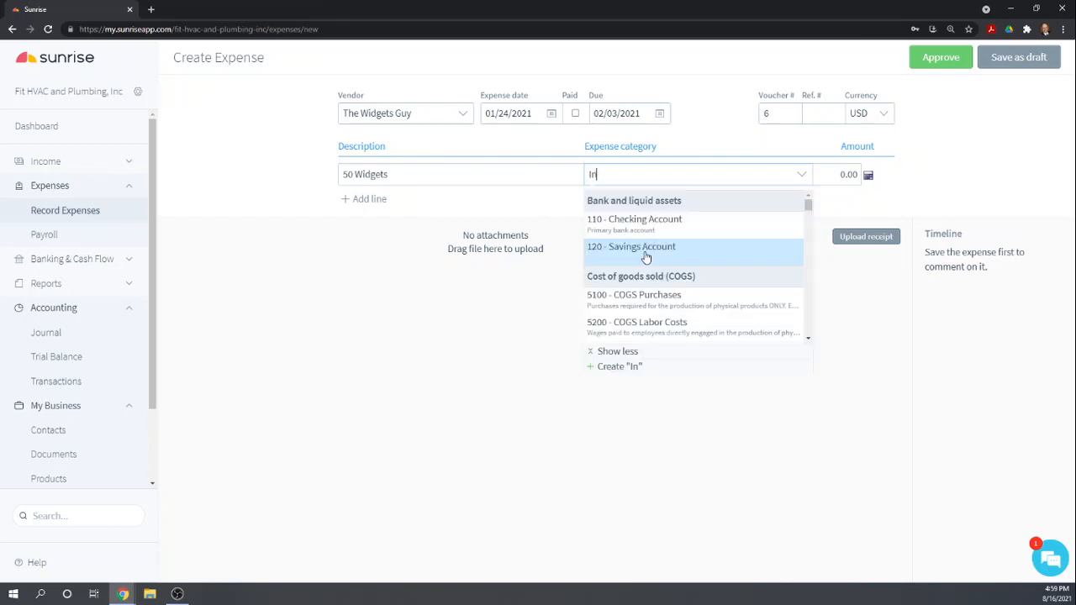
text(ventory)
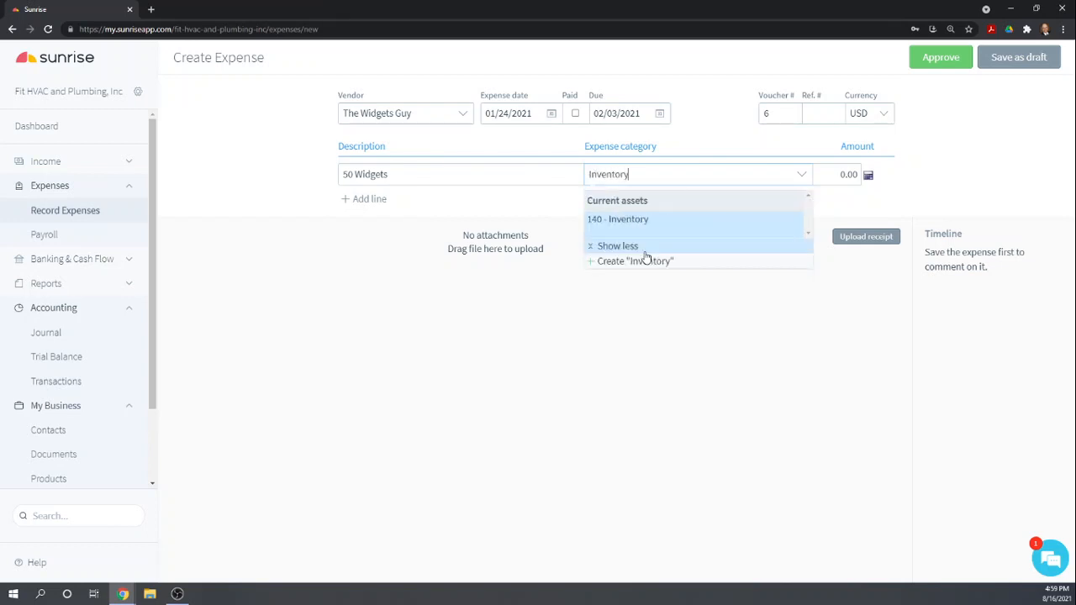
Step: Extend the line description to read "50 Widgets at $11"
click(432, 174)
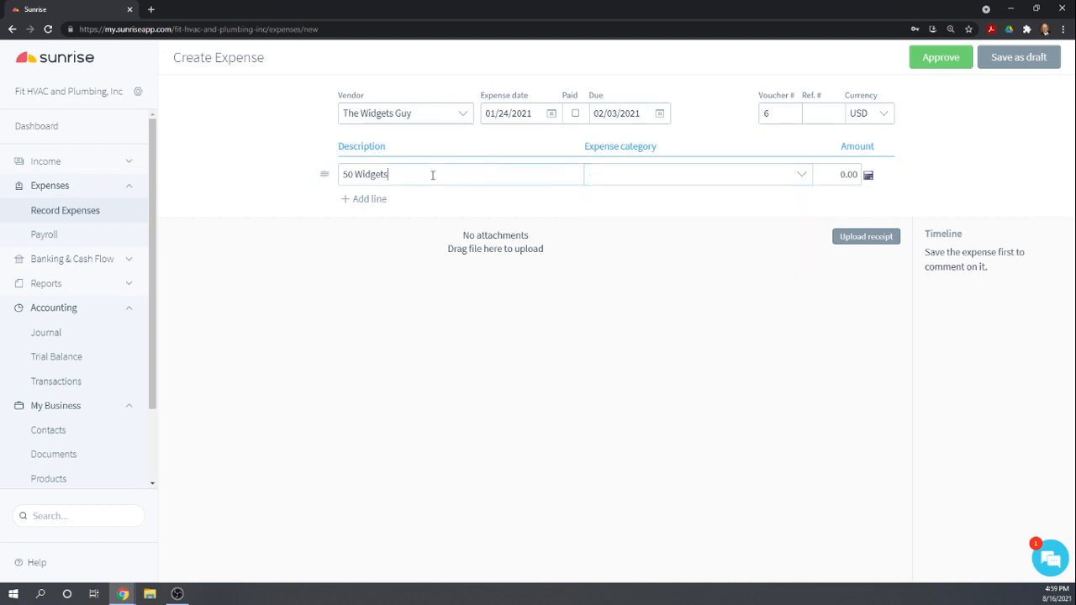
text(at $11)
key(Tab)
Step: Assign the line to category 140 - Inventory with an amount of 550 and approve the expense
text(inve)
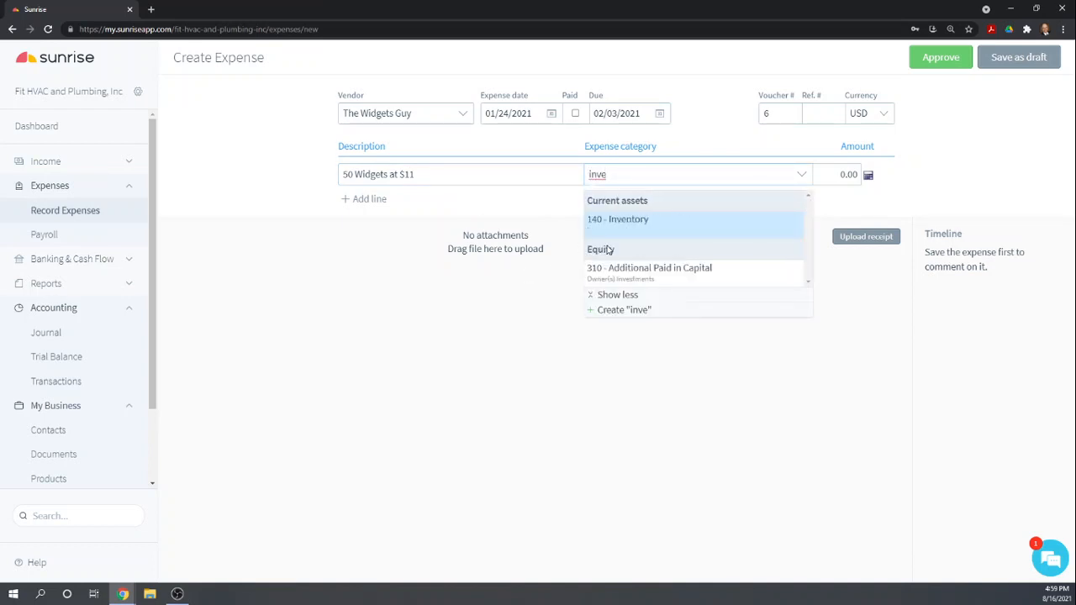
click(635, 223)
key(Tab)
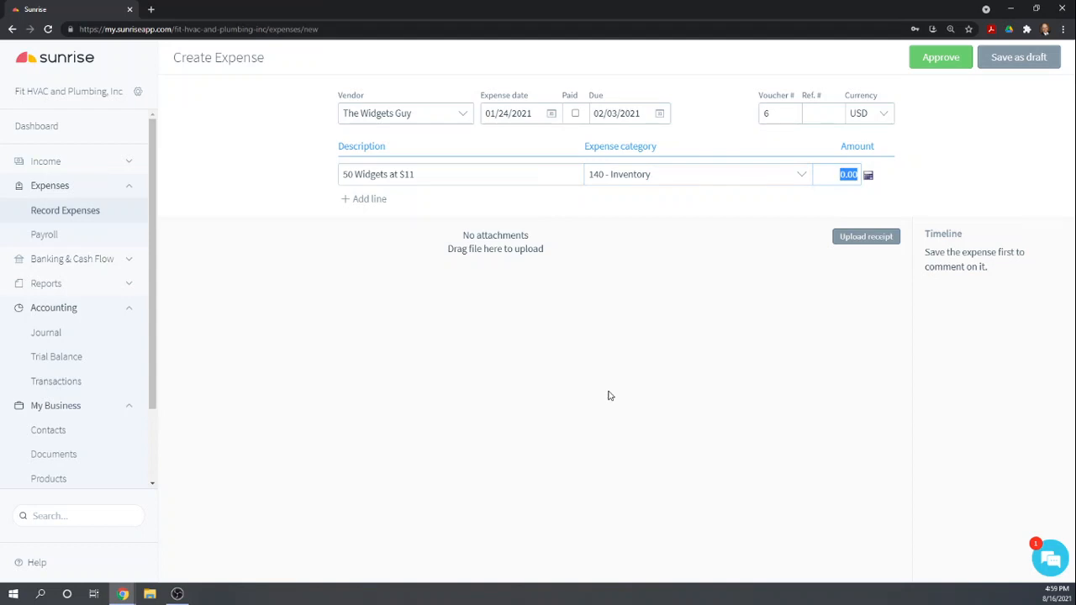
text(550)
key(Tab)
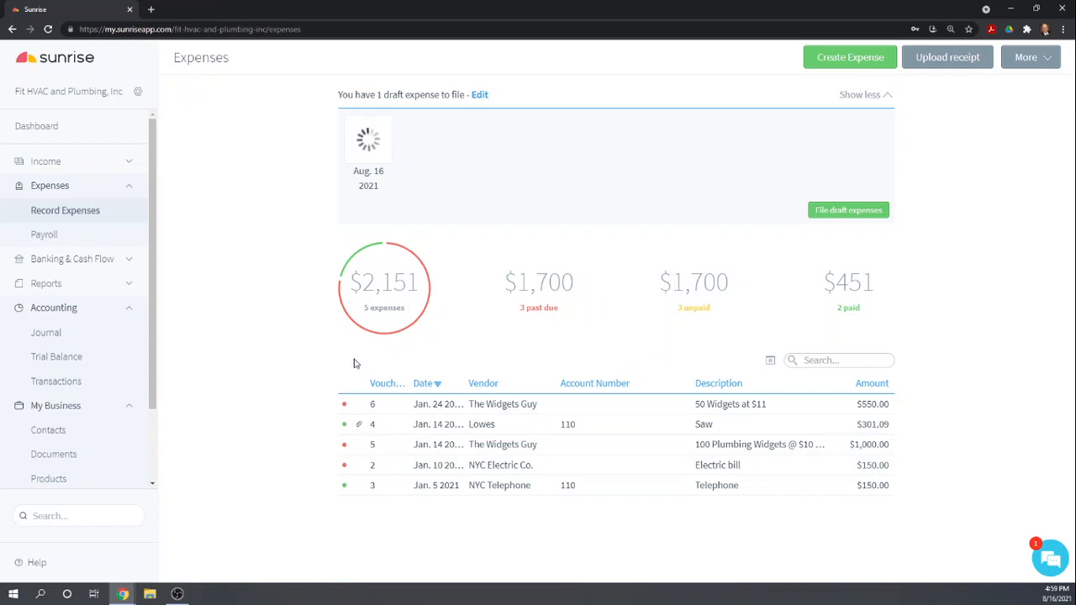
Step: Open the trial balance and examine the inventory and accounts payable balances for the 2021 fiscal year
click(59, 358)
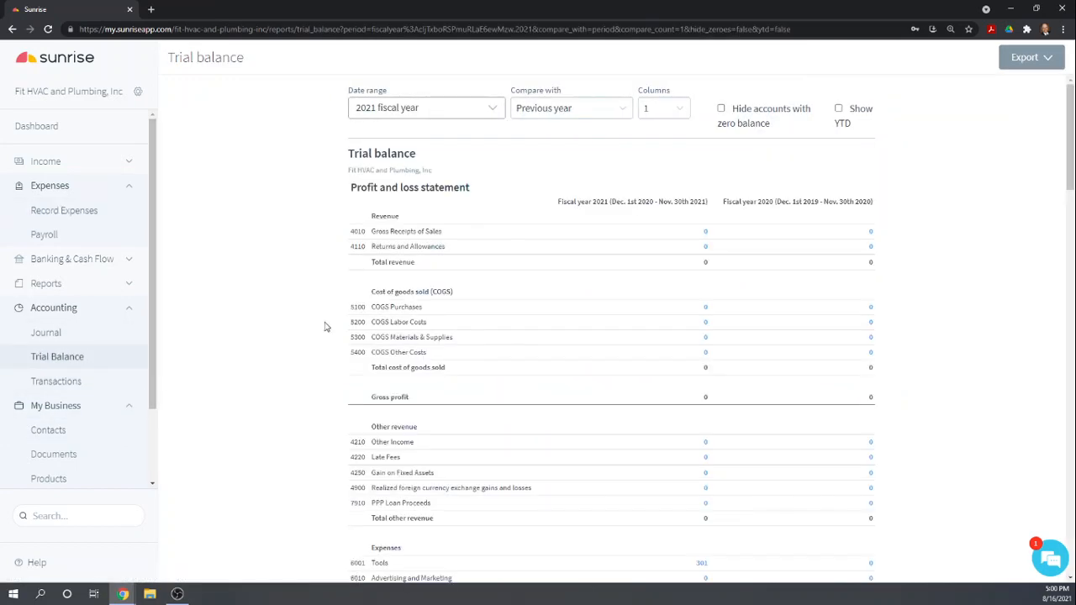
scroll(487, 251, down, 1)
scroll(488, 251, down, 12)
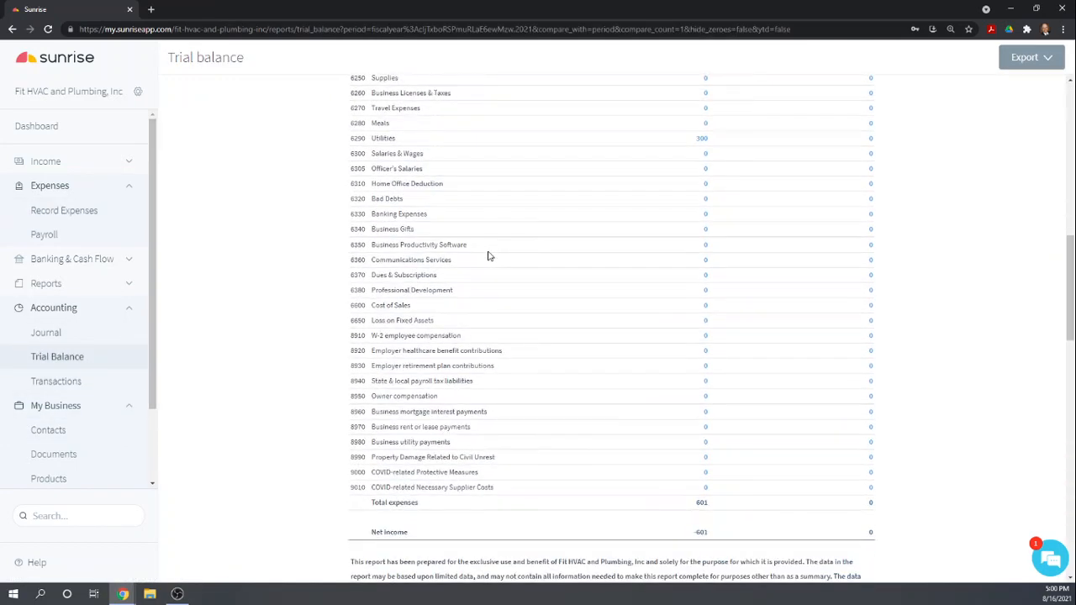
scroll(490, 257, down, 5)
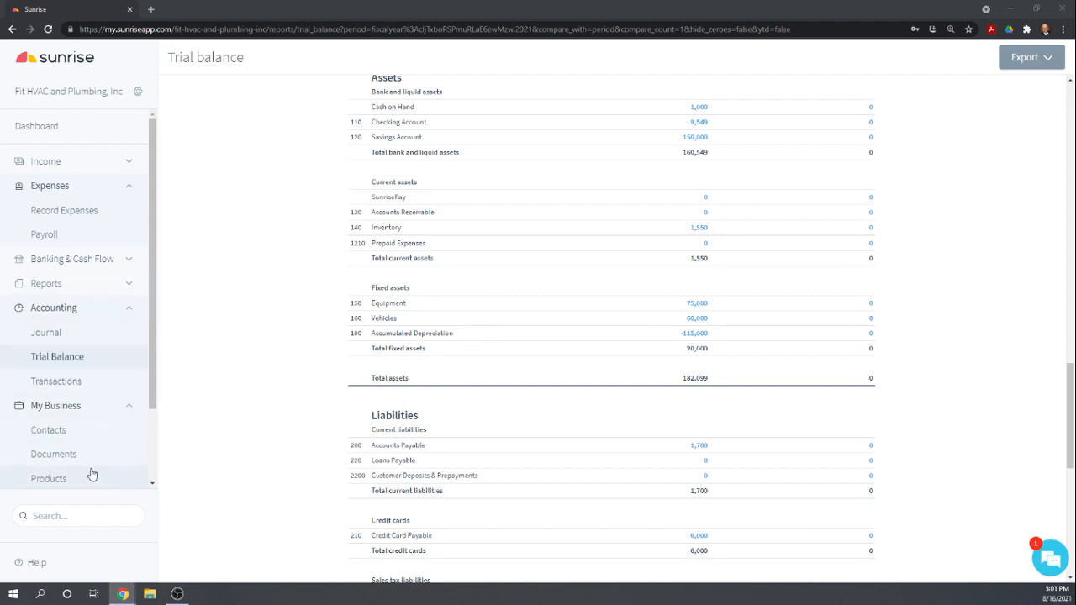
Step: Create a business contact named Family Bowling that is a customer only, not a vendor, and save it
click(49, 432)
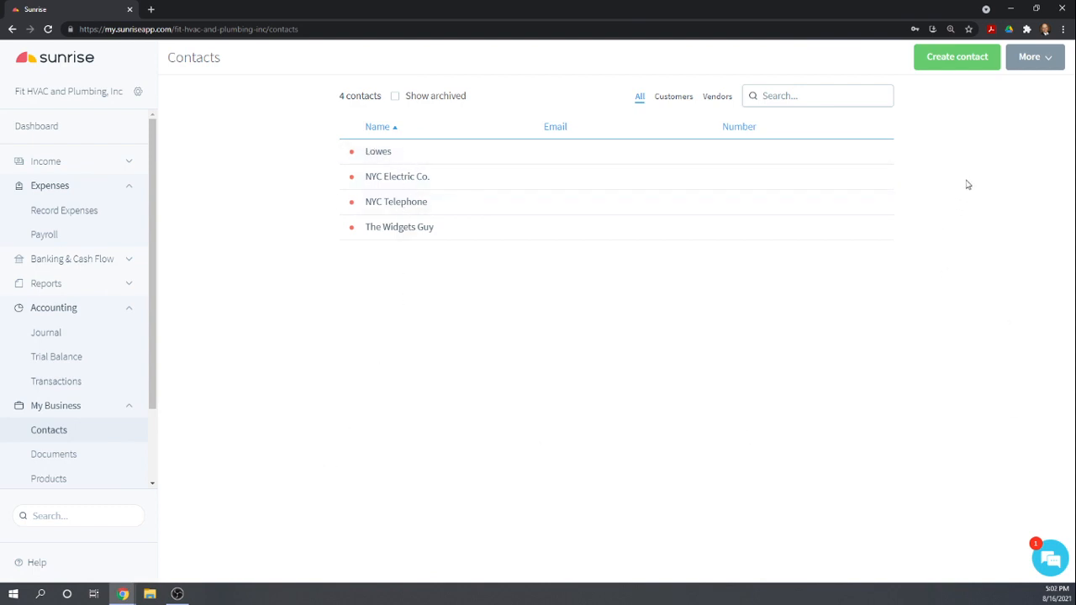
click(957, 57)
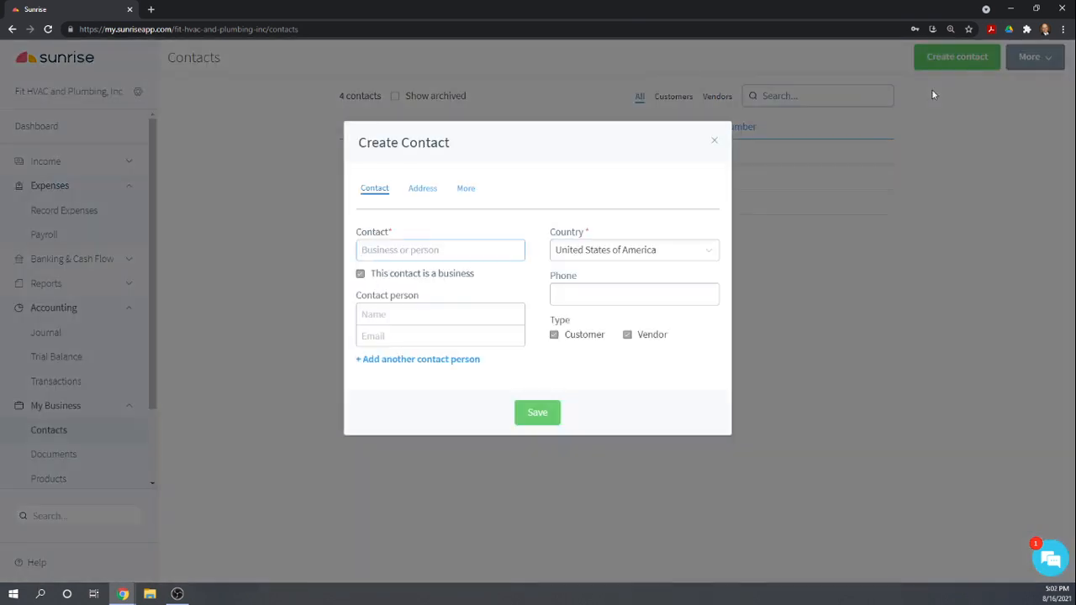
click(411, 251)
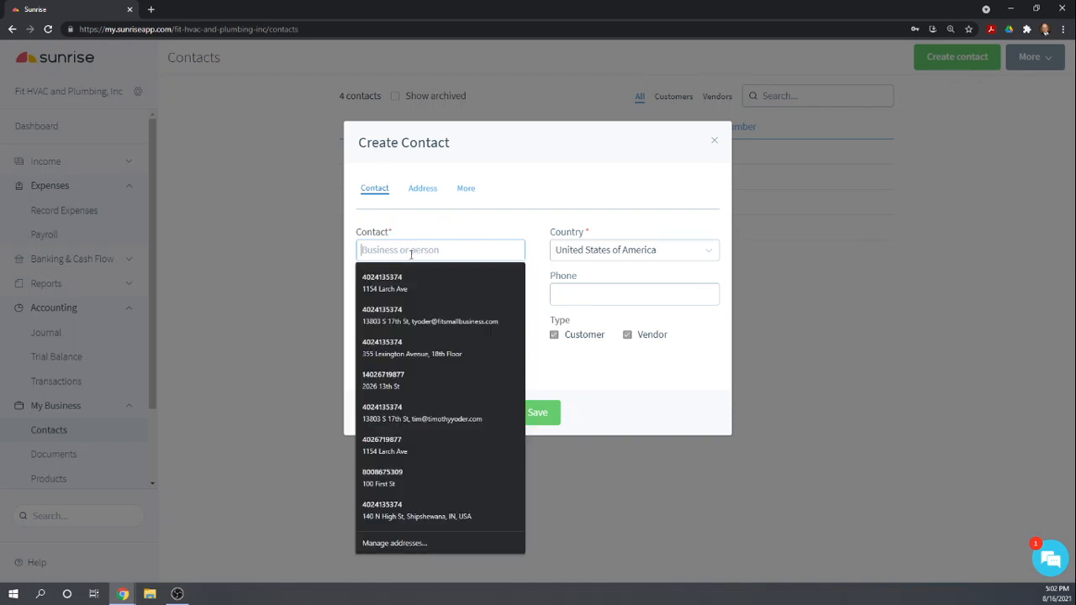
text(Fam)
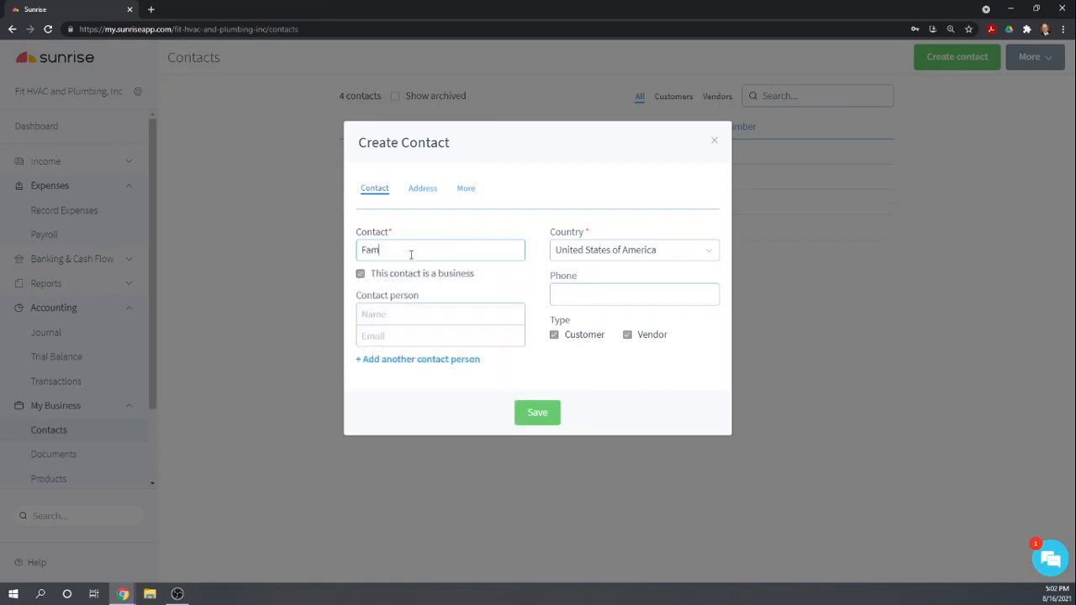
text(ily Bowling)
key(Tab)
key(Tab)
click(628, 337)
click(546, 413)
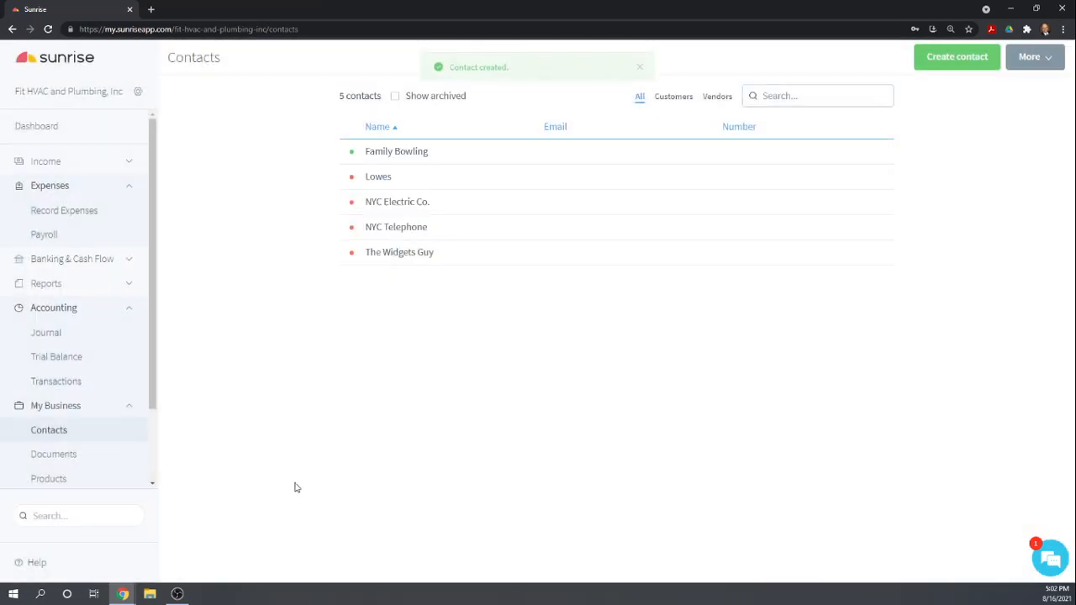
scroll(124, 326, down, 1)
scroll(124, 326, down, 1)
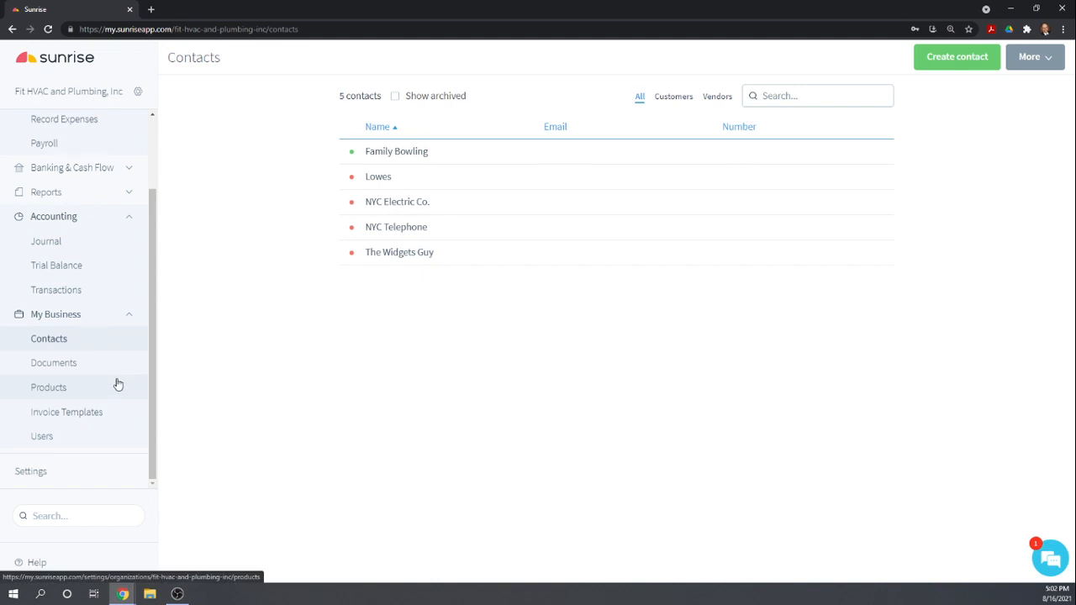
scroll(118, 384, up, 2)
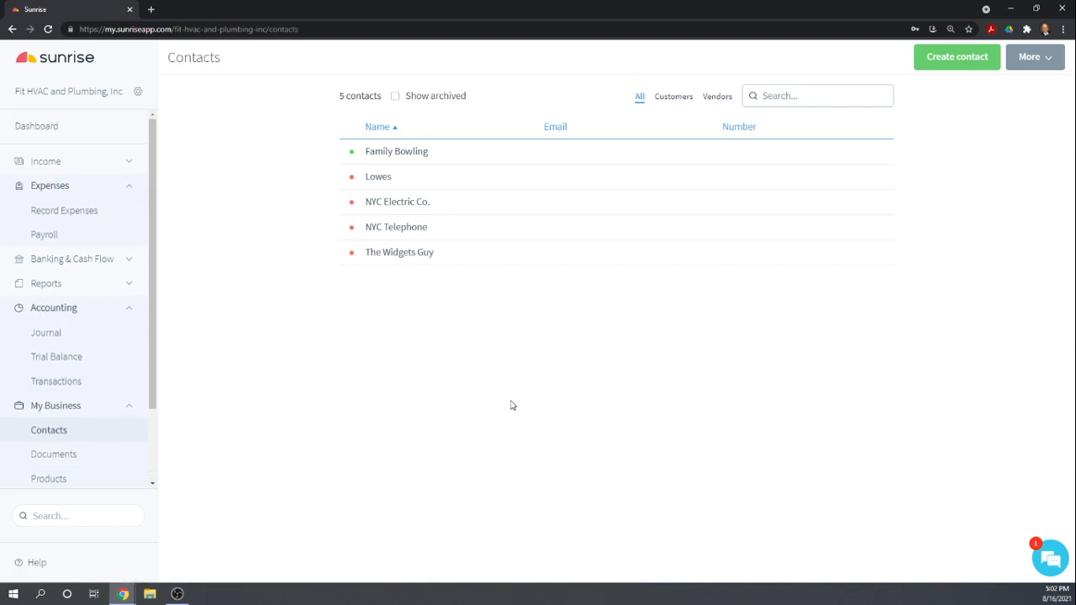
Step: Start a new product named "Plumbing Labor" with the description "Labor for installation of plumbing system"
scroll(115, 408, down, 2)
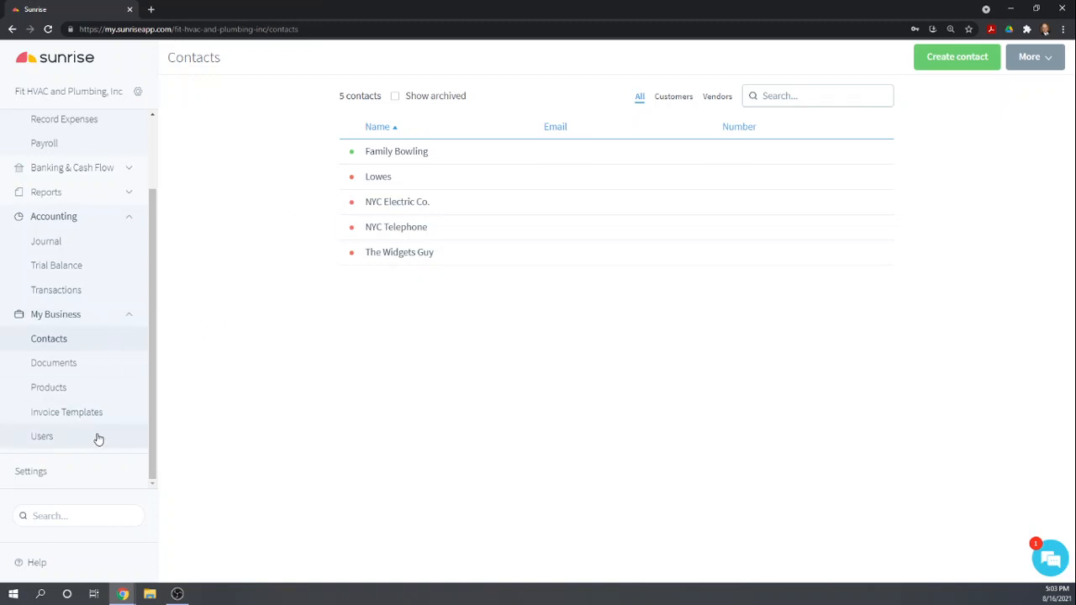
click(48, 391)
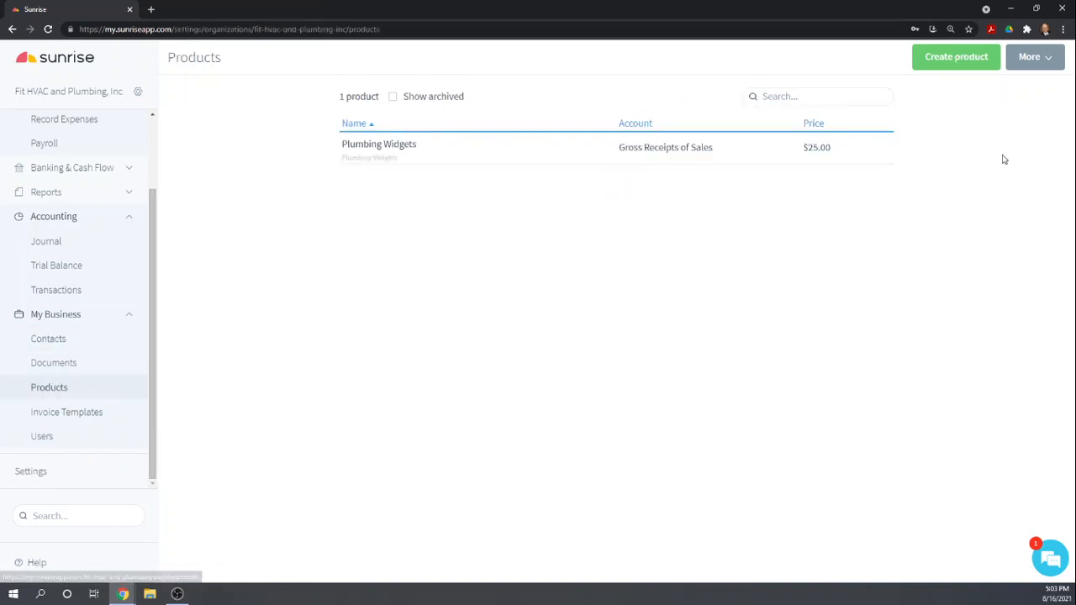
click(951, 58)
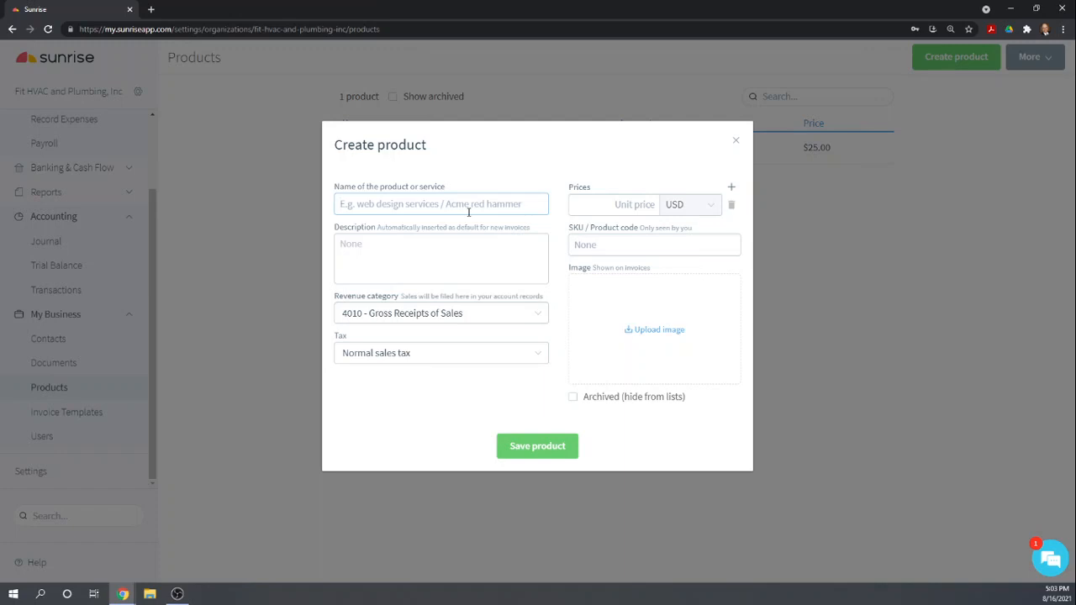
text(Plumbing)
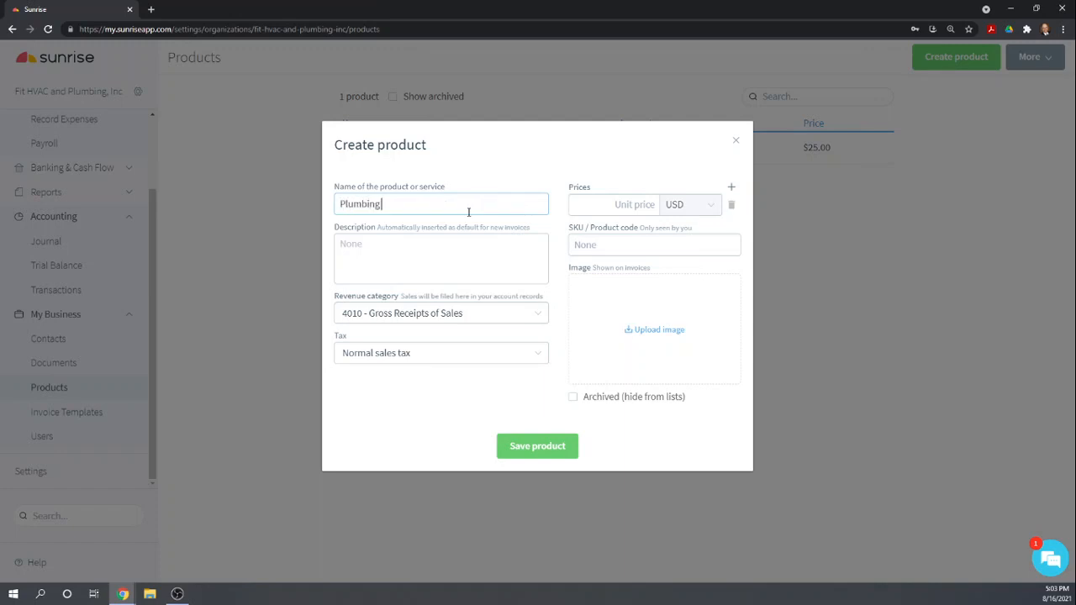
text( Labor)
key(Tab)
text(Labor for install)
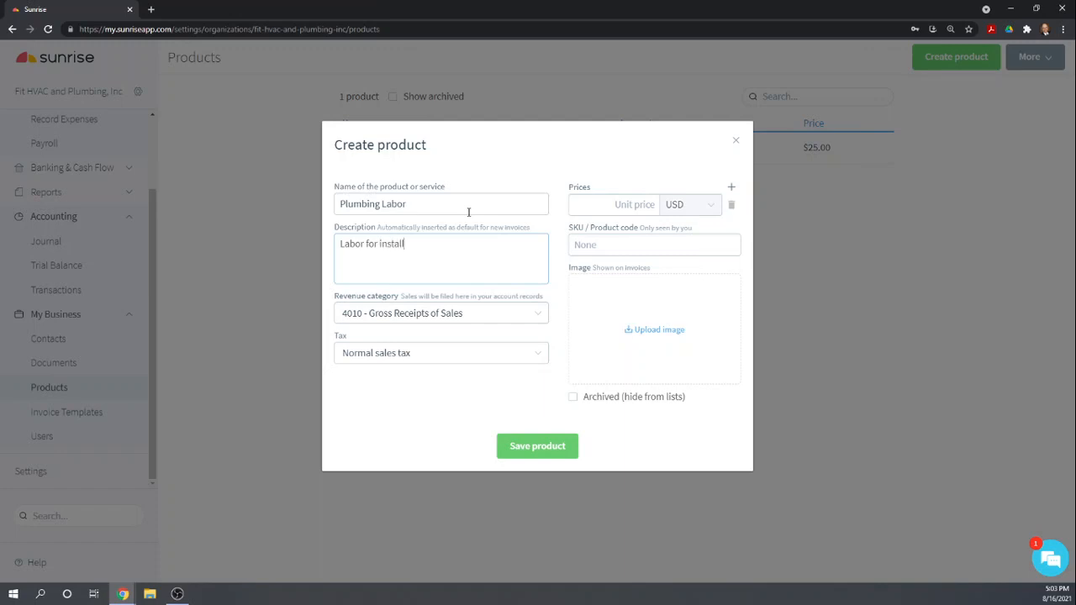
text(ation of plumbing system)
key(Tab)
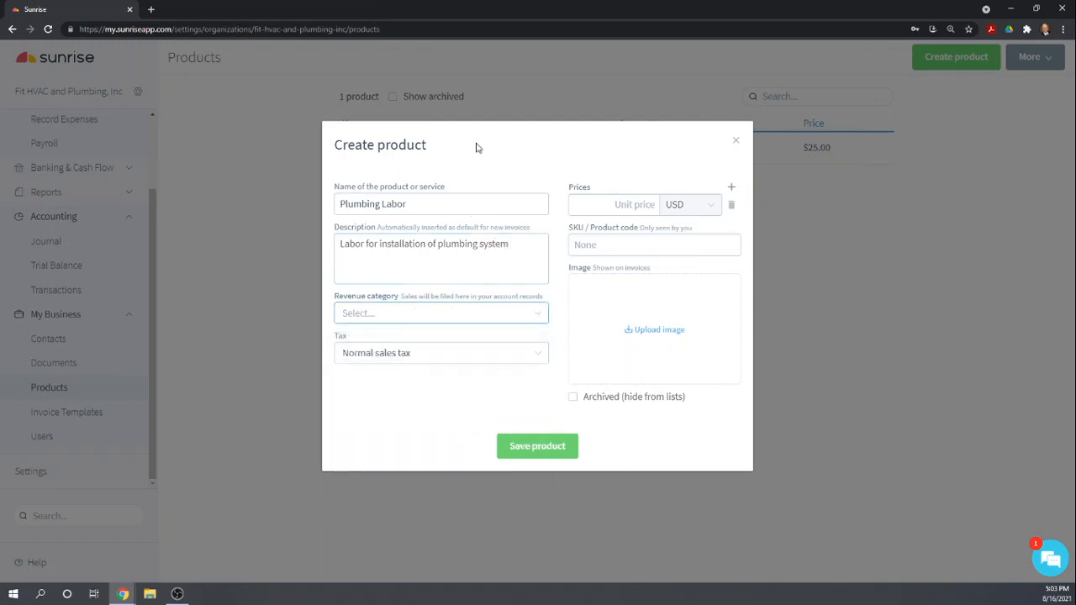
Step: Assign the Plumbing Labor product to revenue category 4010 - Gross Receipts of Sales
click(541, 314)
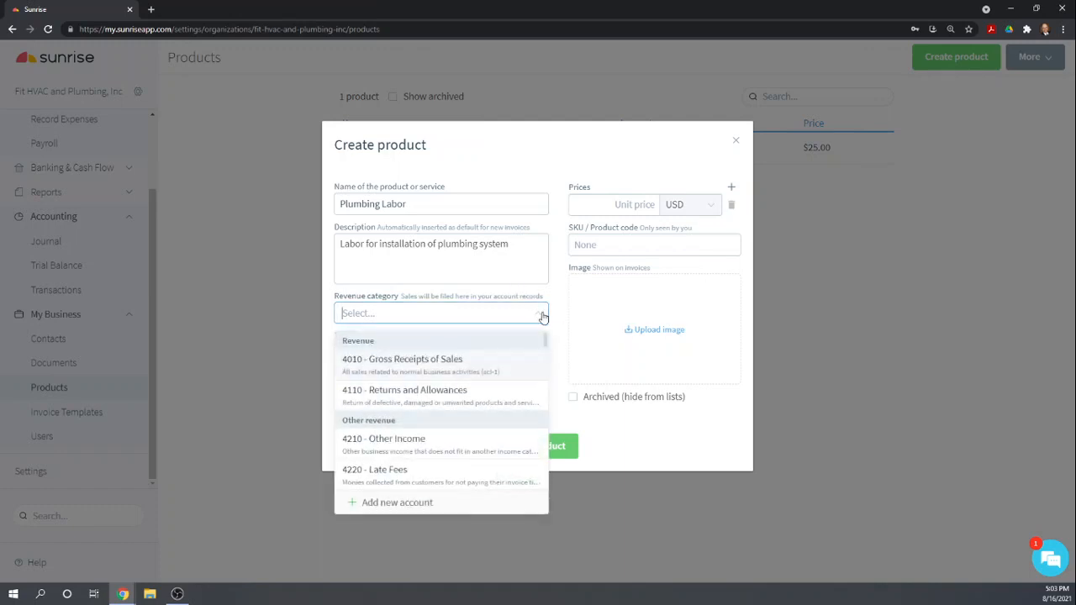
click(409, 370)
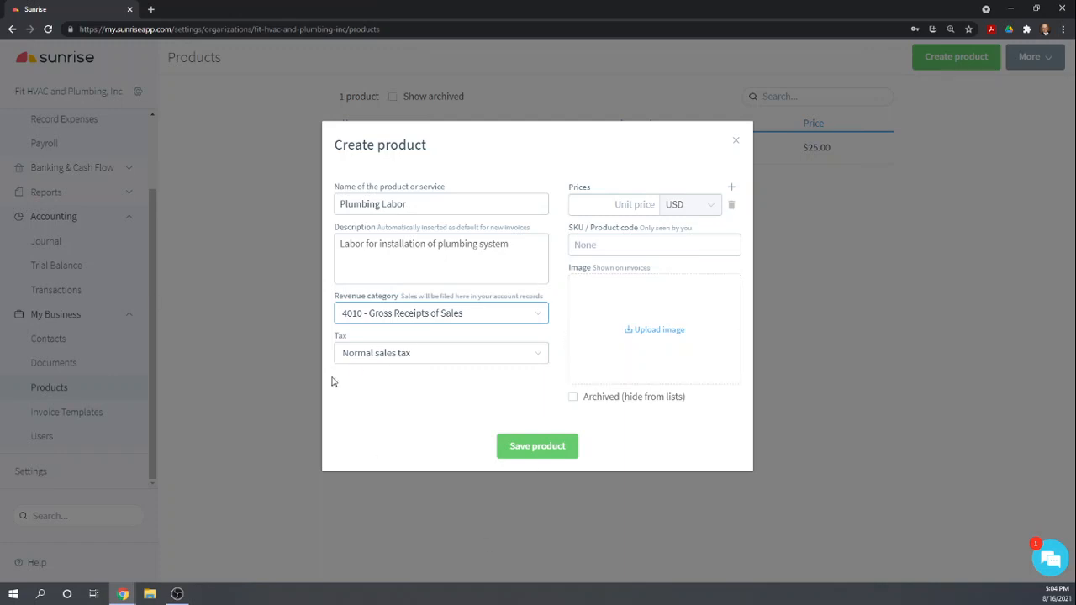
Step: Try to set the Plumbing Labor product's tax to None
click(540, 357)
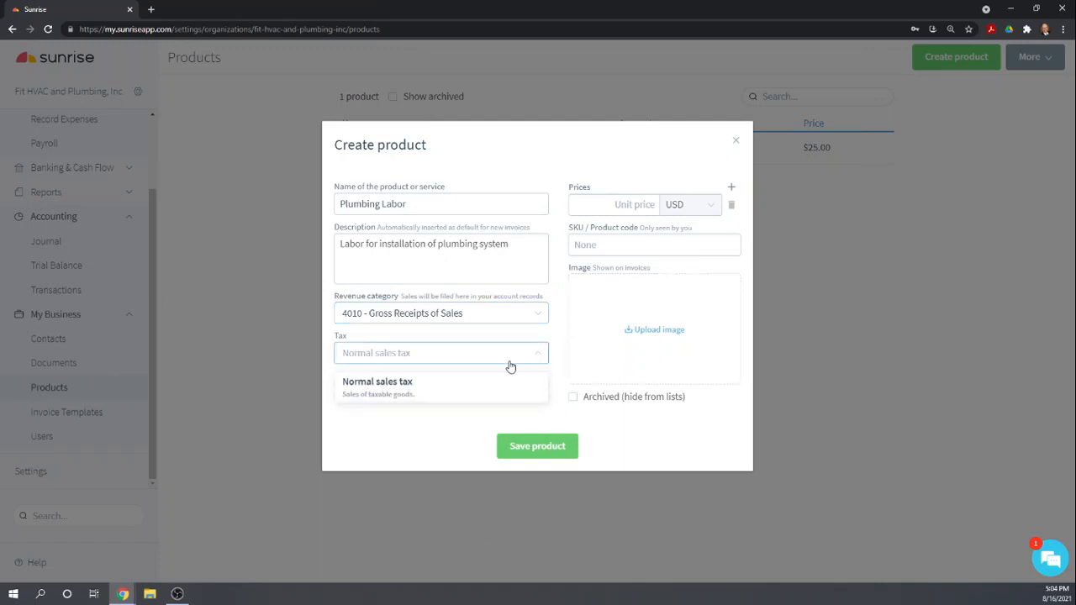
click(413, 437)
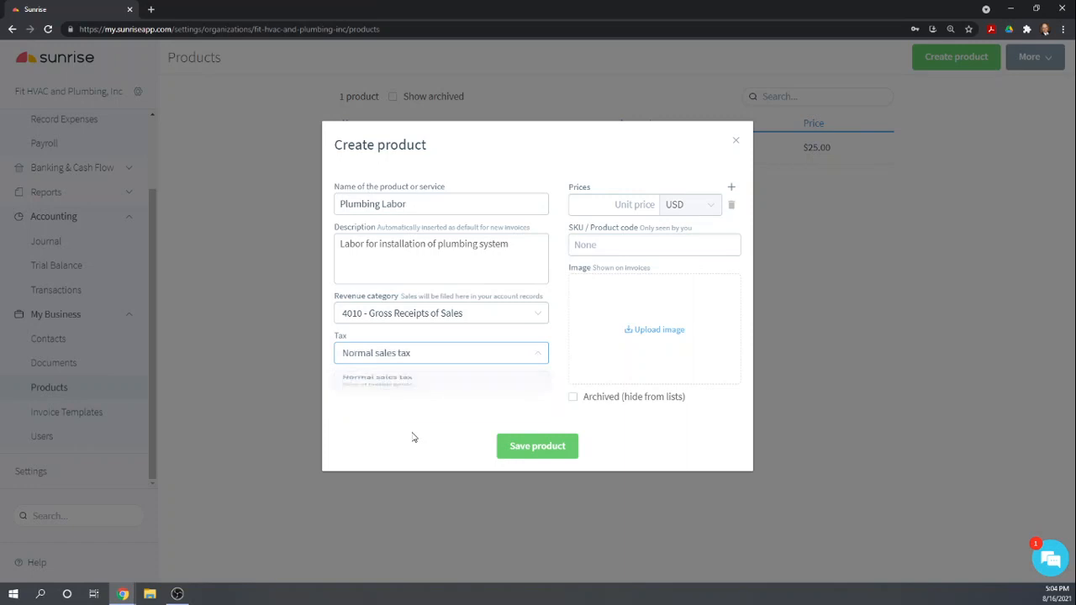
click(408, 356)
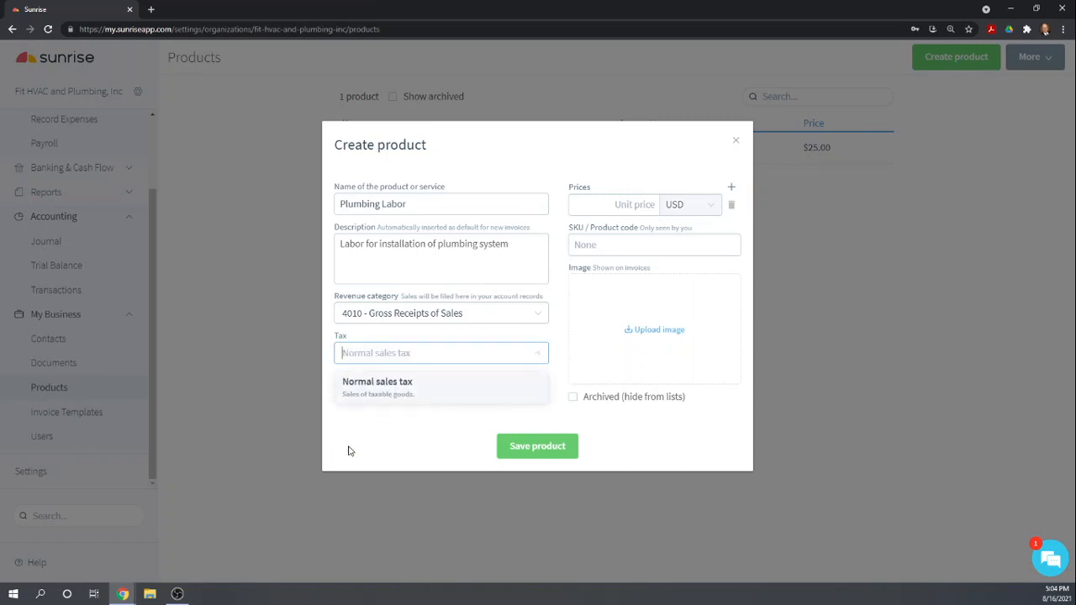
text(None)
key(Tab)
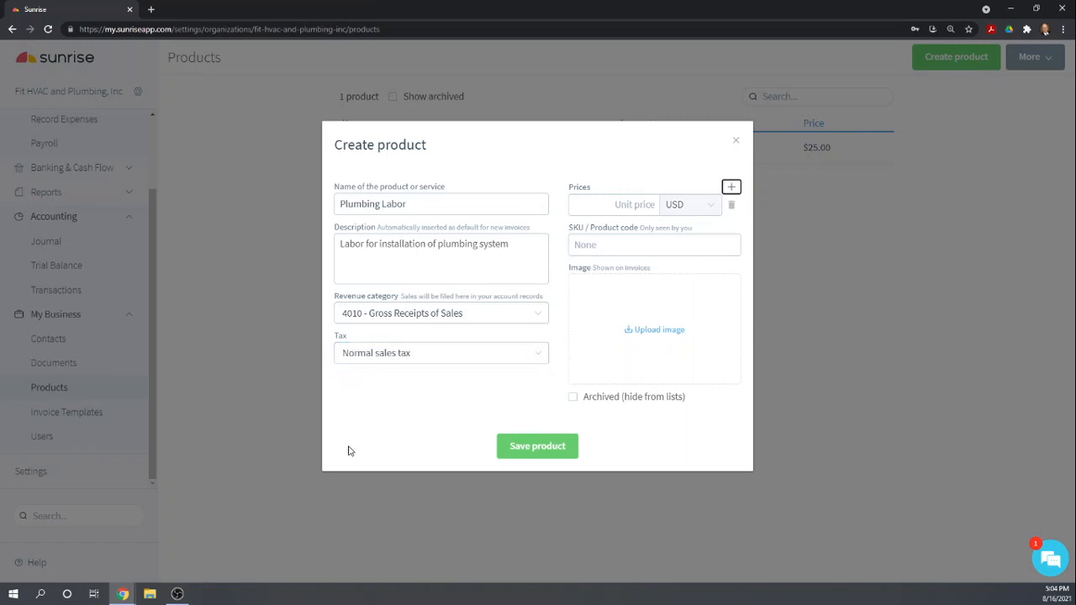
click(405, 362)
click(474, 339)
Step: Set the Plumbing Labor unit price to 80 USD and save the product
click(620, 204)
text(80)
key(Tab)
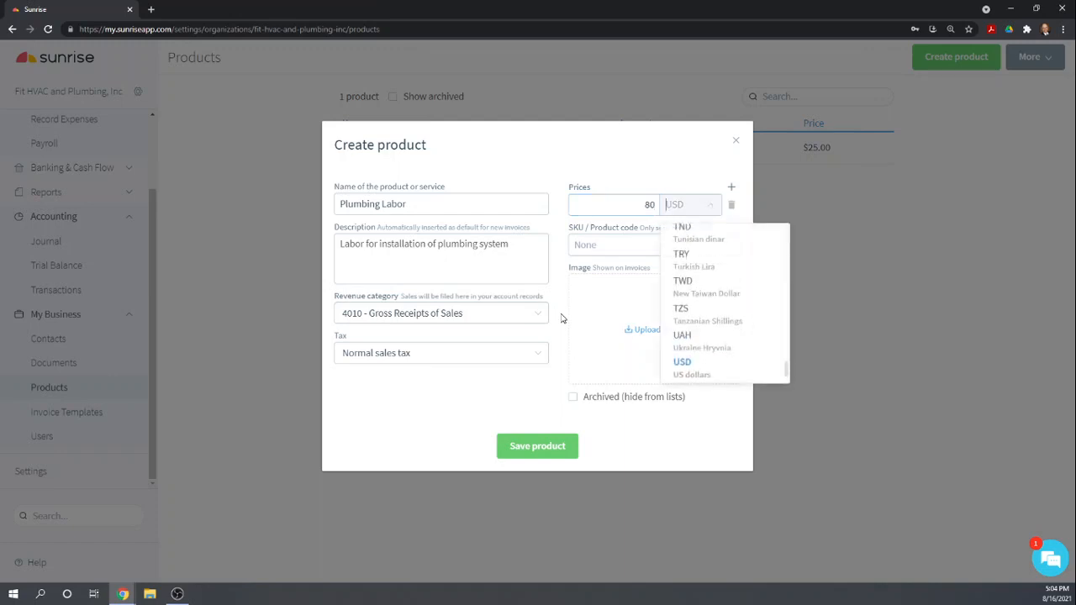
click(421, 438)
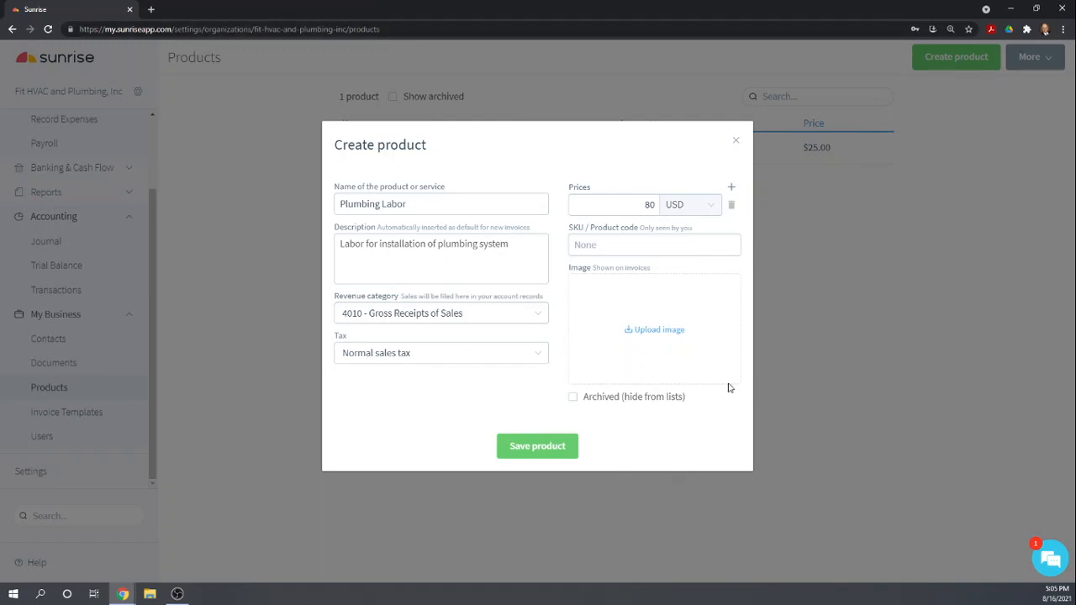
click(535, 445)
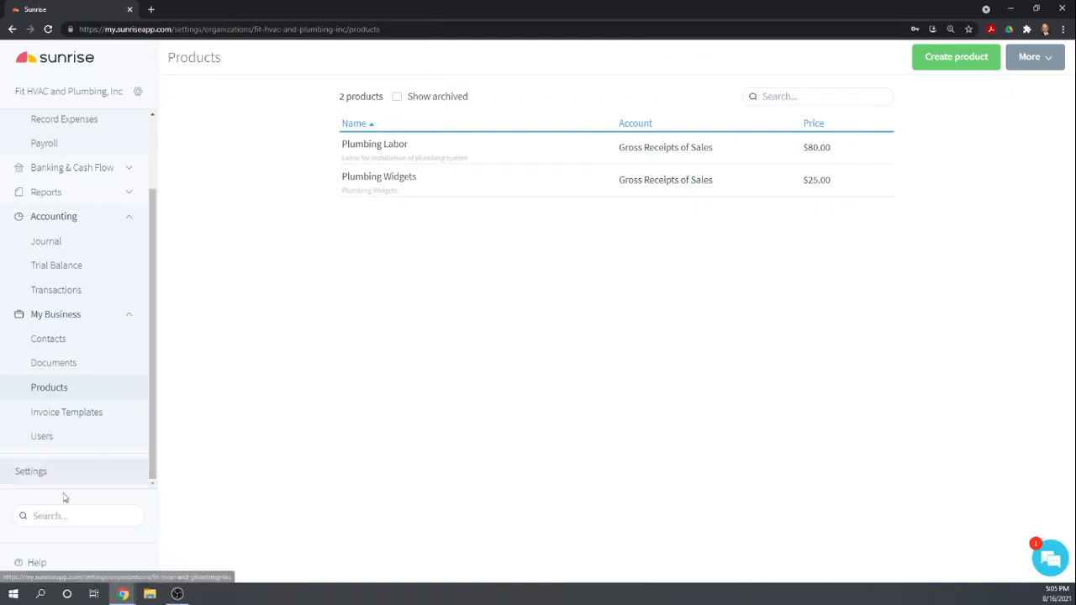
Step: Start a new business contact for the independent contractor, entering the contractor's name and making it a vendor only, not a customer
click(45, 339)
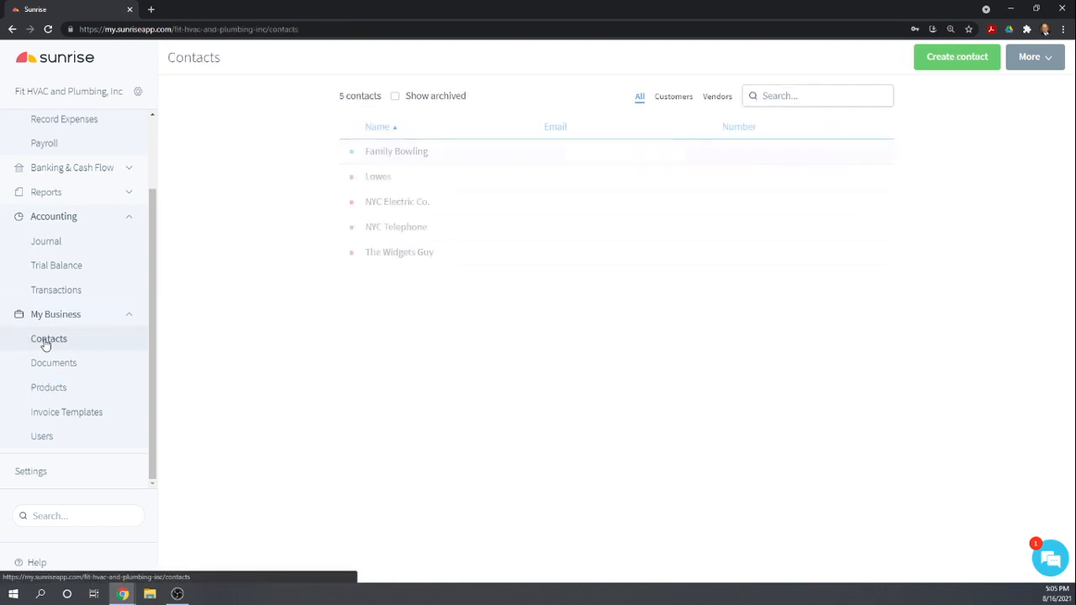
click(961, 56)
click(395, 252)
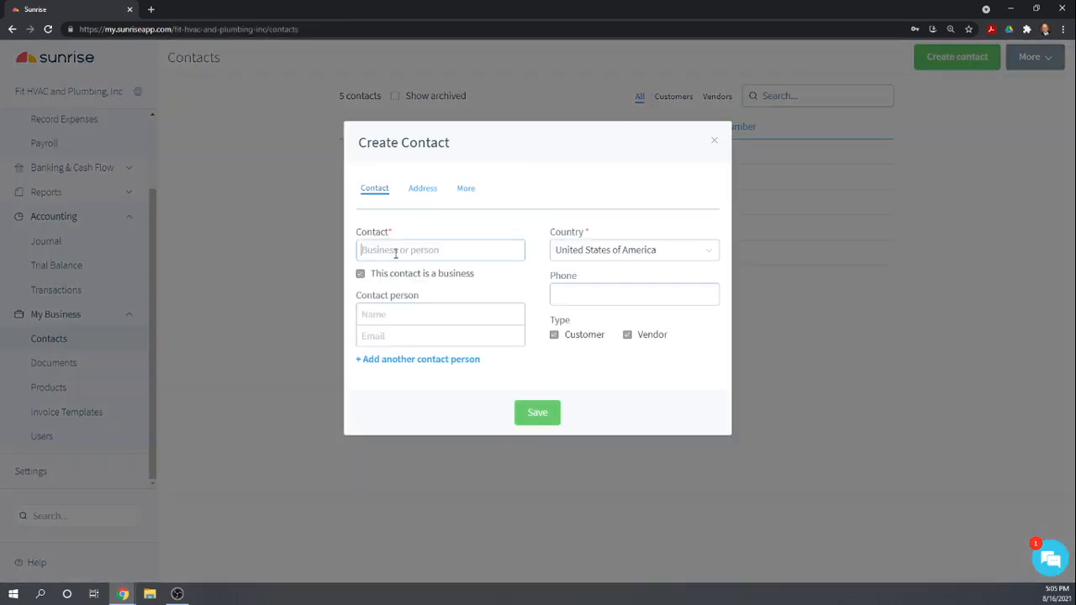
text(HVAC)
key(BackSpace)
key(BackSpace)
key(BackSpace)
text(n)
key(BackSpace)
text(ank Independent)
key(Tab)
click(554, 336)
Step: Enter the contractor's tax ID among the additional contact details and save the contact
click(423, 192)
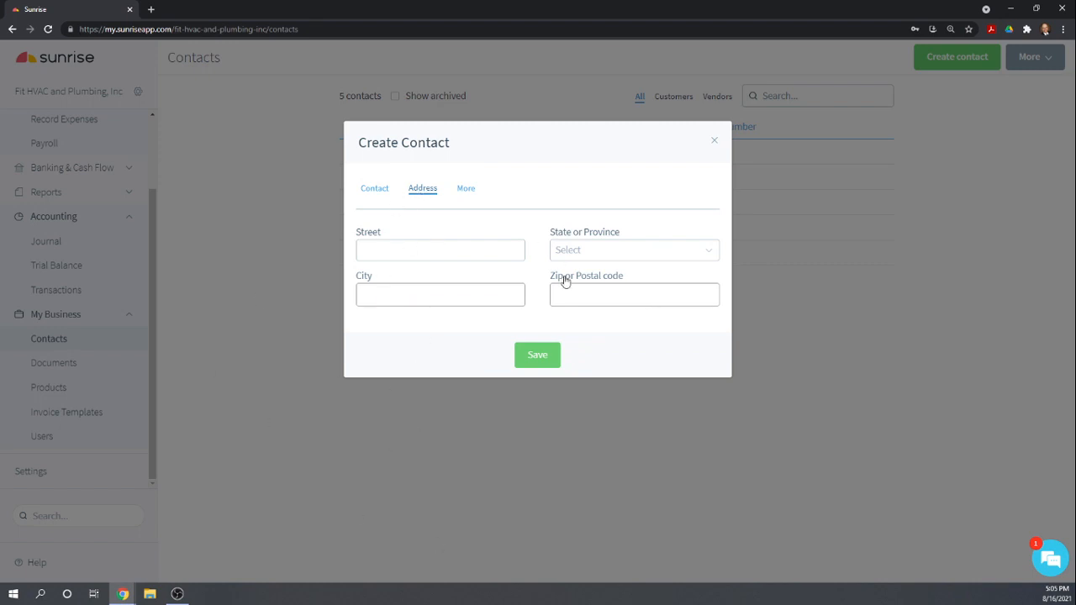
click(470, 190)
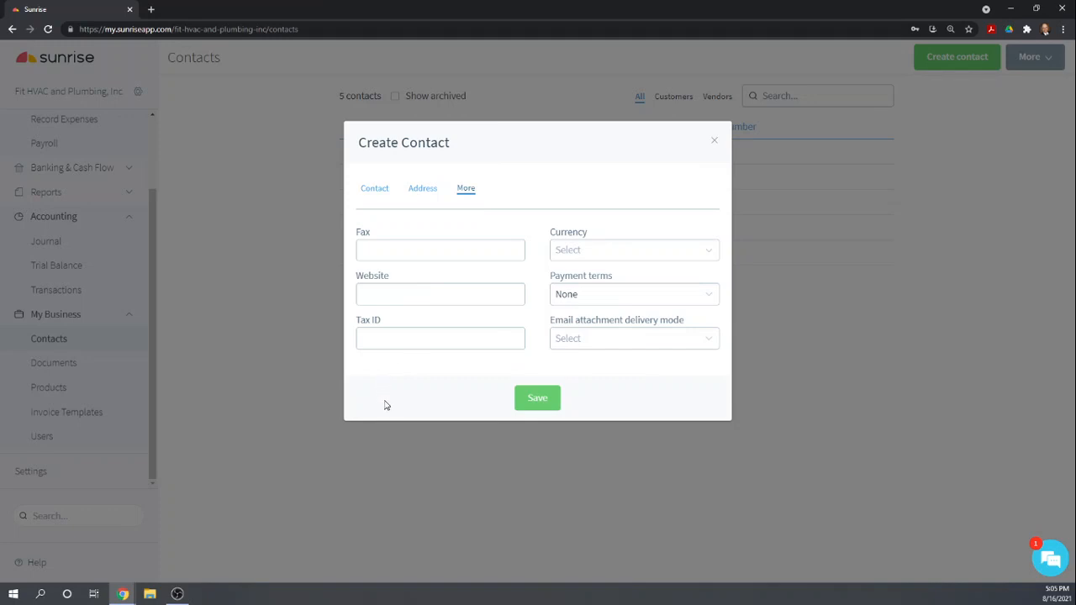
click(390, 336)
text(12-346789)
click(537, 404)
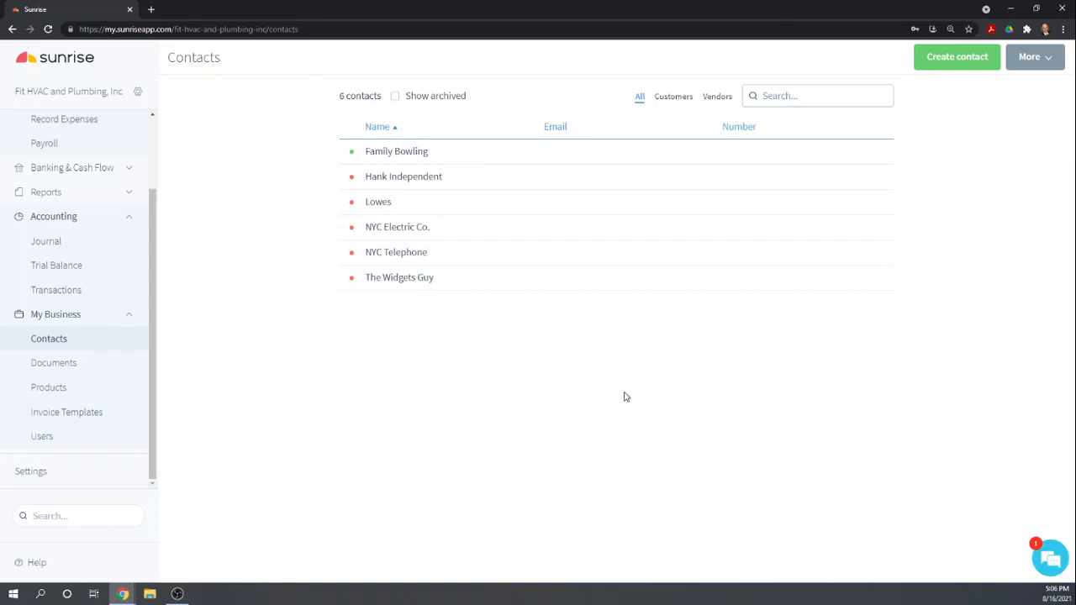
Step: Start a new expense with the independent contractor as the vendor
scroll(84, 257, up, 2)
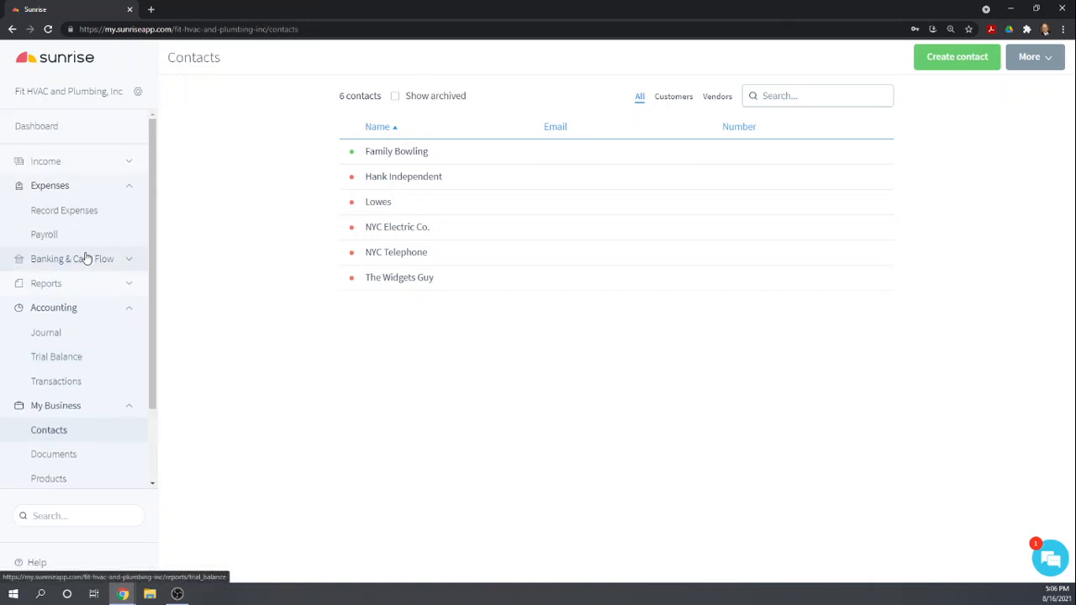
click(65, 212)
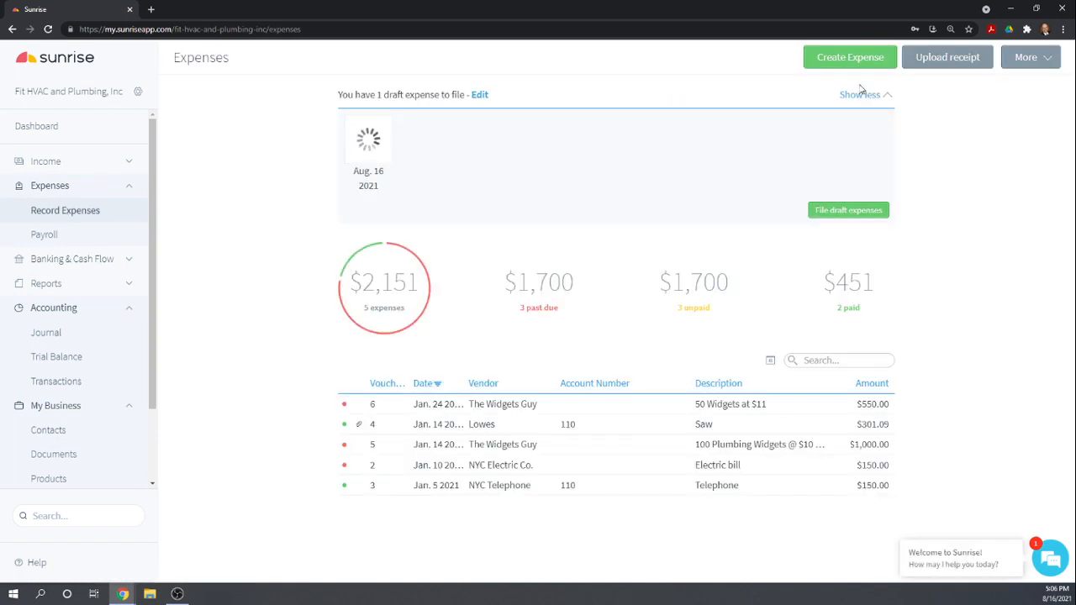
click(848, 57)
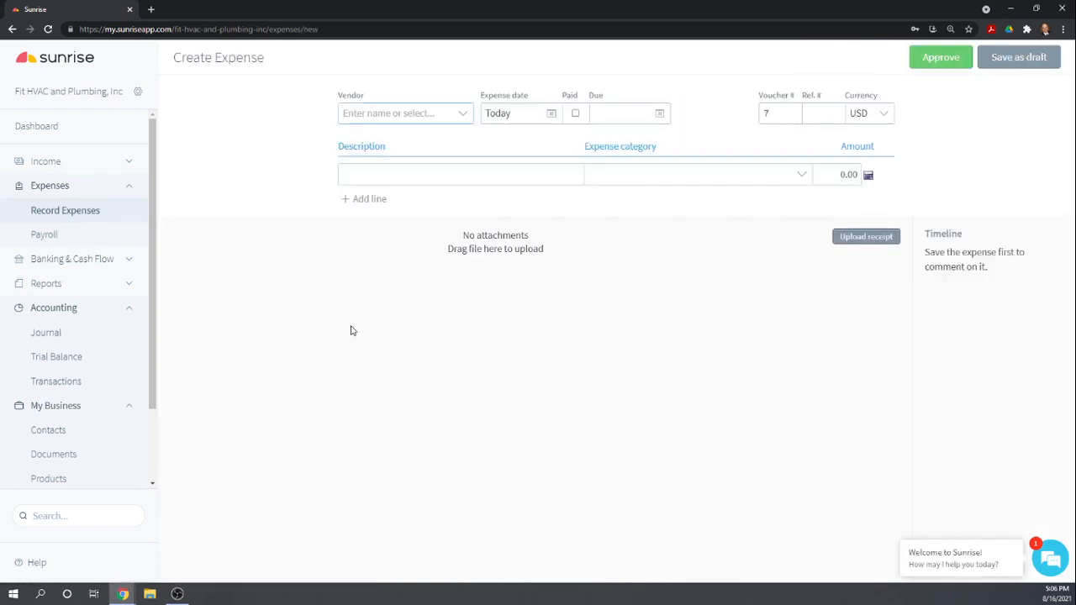
text(Hank)
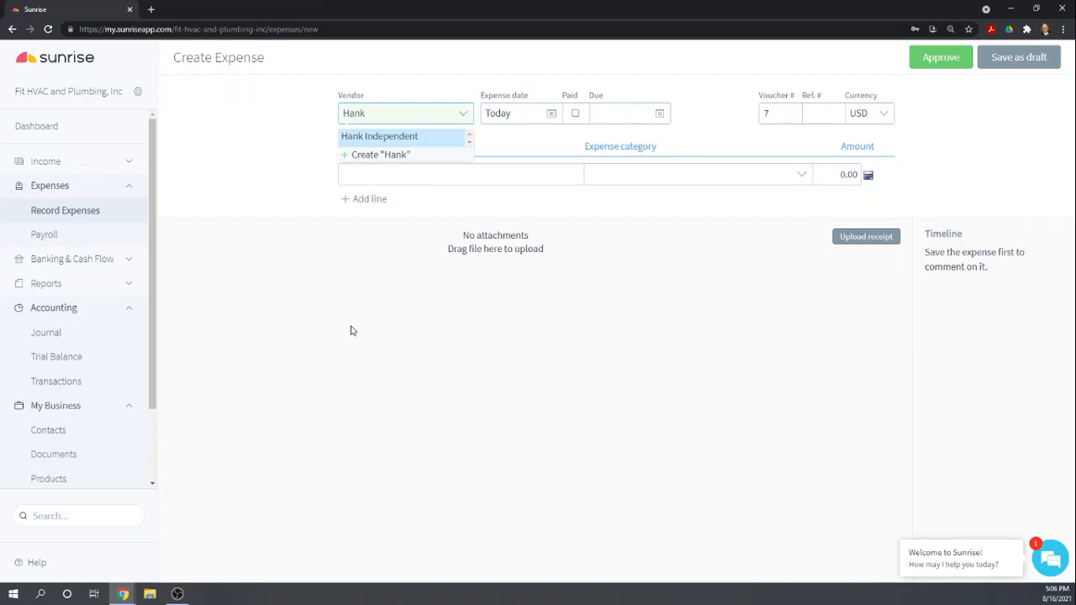
click(411, 140)
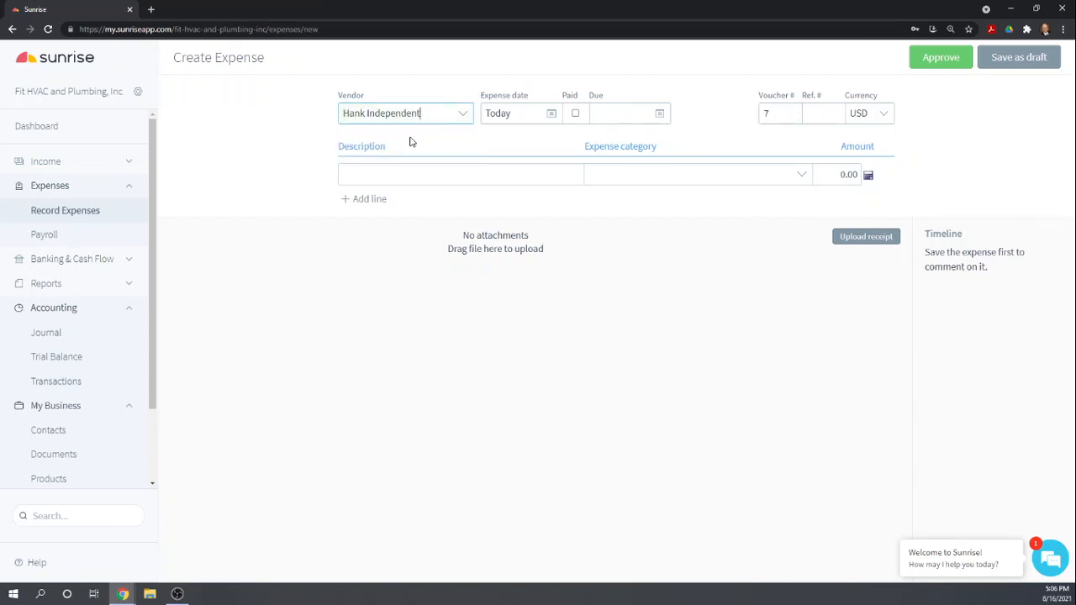
Step: Date the contractor expense 01/15/2021 and mark it as paid from the 110 checking account on the same date
click(551, 113)
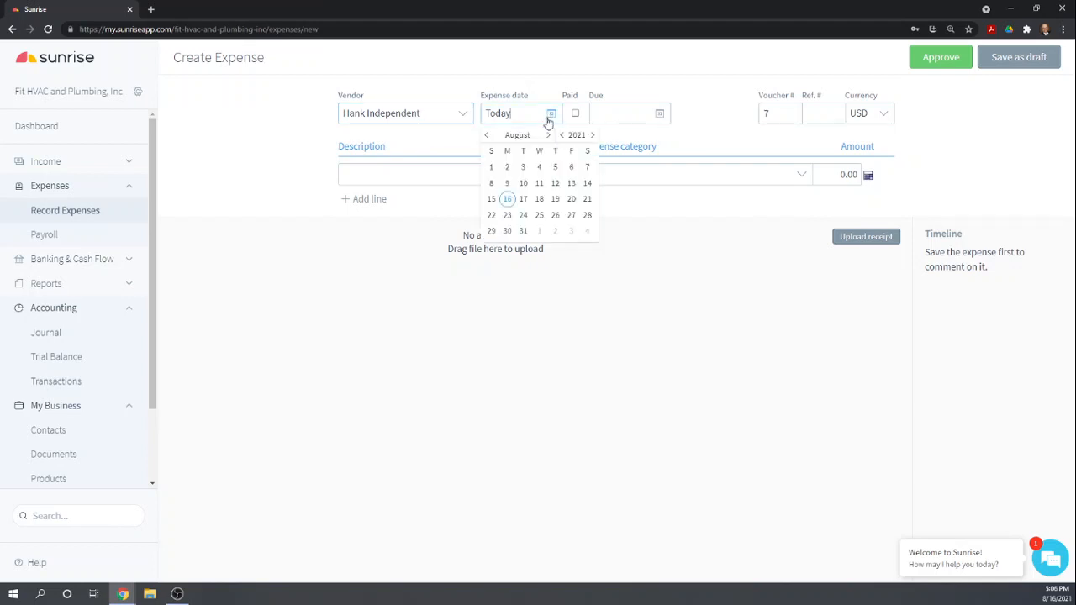
click(486, 135)
click(487, 135)
click(487, 135)
click(486, 136)
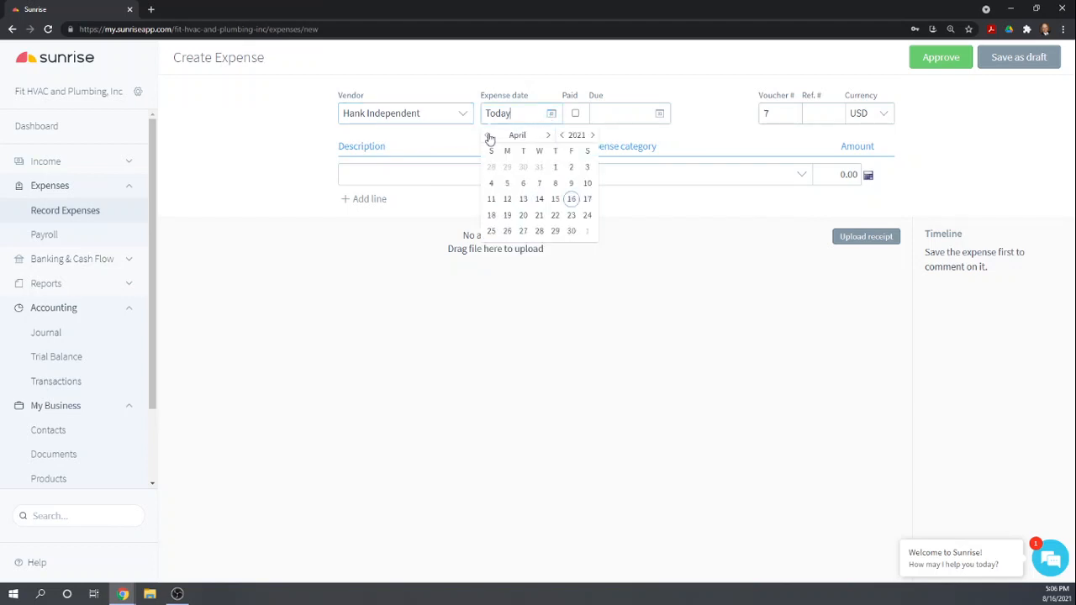
click(487, 136)
click(487, 136)
click(487, 136)
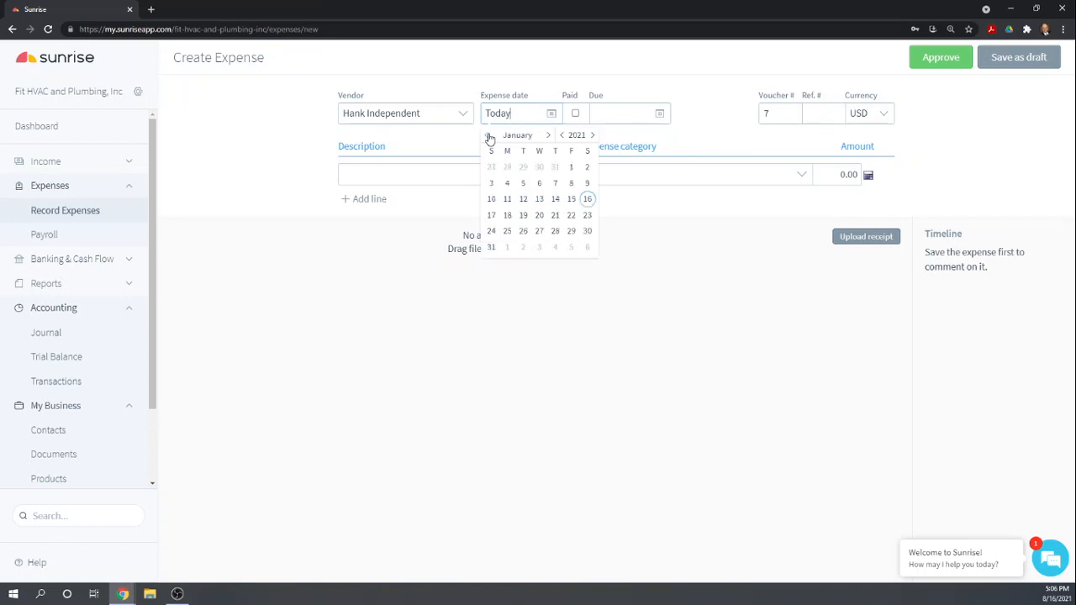
click(571, 199)
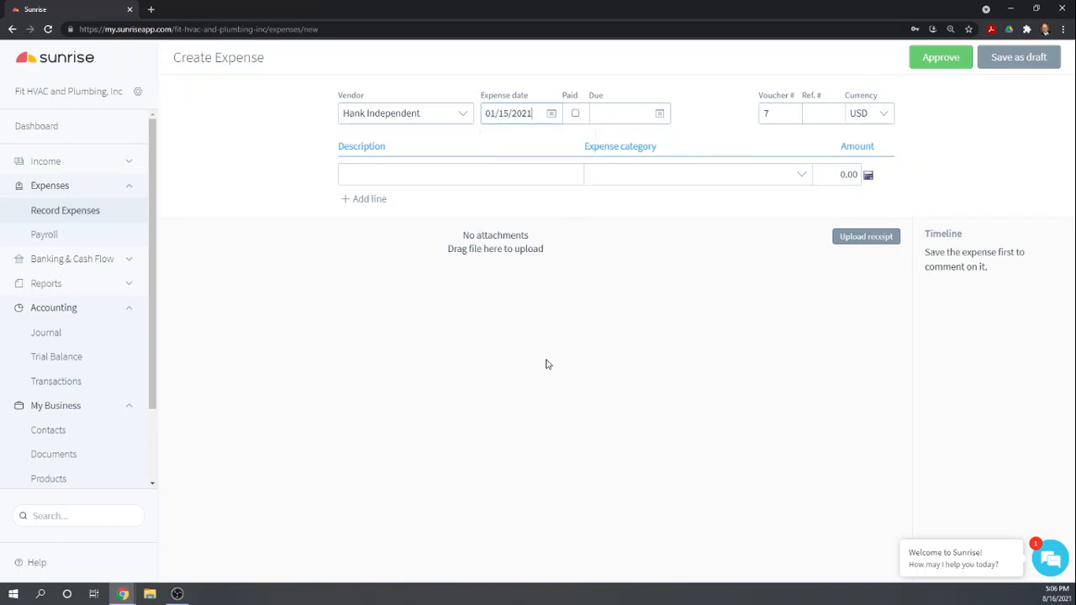
click(576, 114)
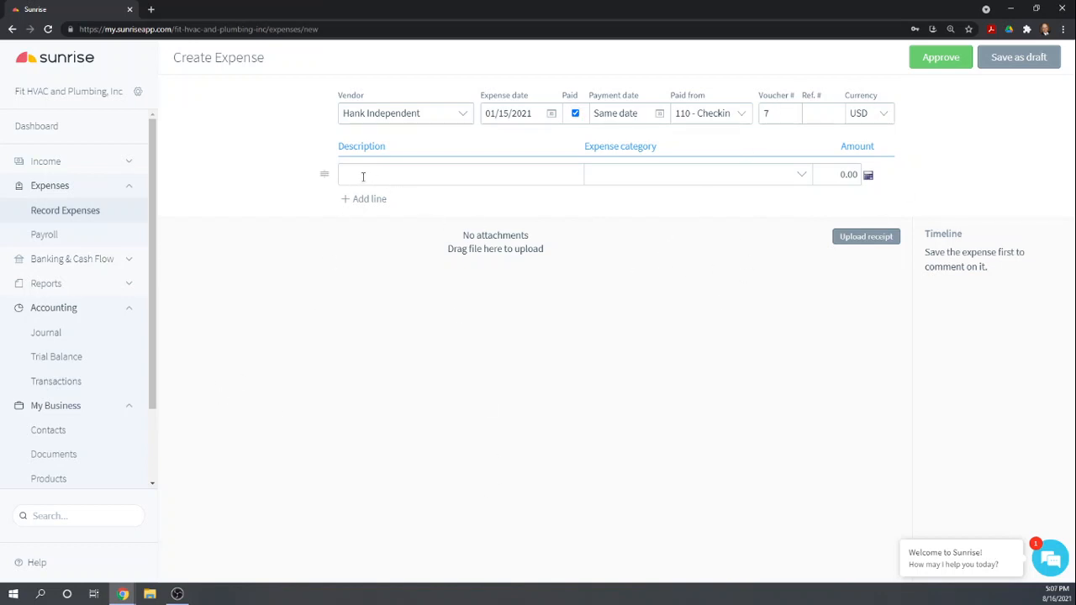
Step: Describe the expense line as "Family Bowling Bathroom Renovation"
click(389, 175)
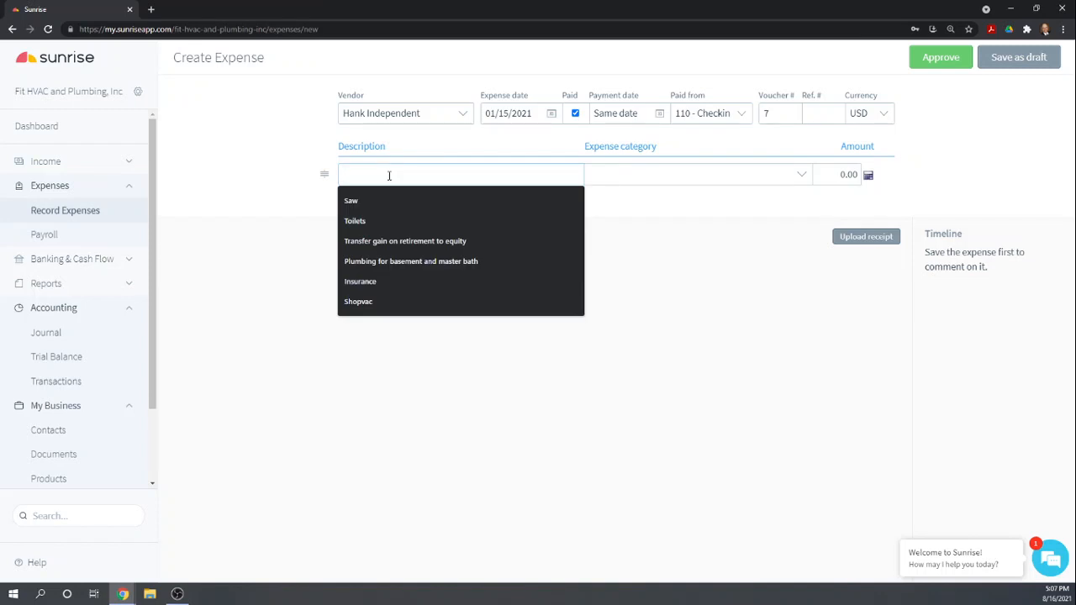
text(Fuacet)
key(BackSpace)
key(BackSpace)
key(BackSpace)
key(BackSpace)
key(BackSpace)
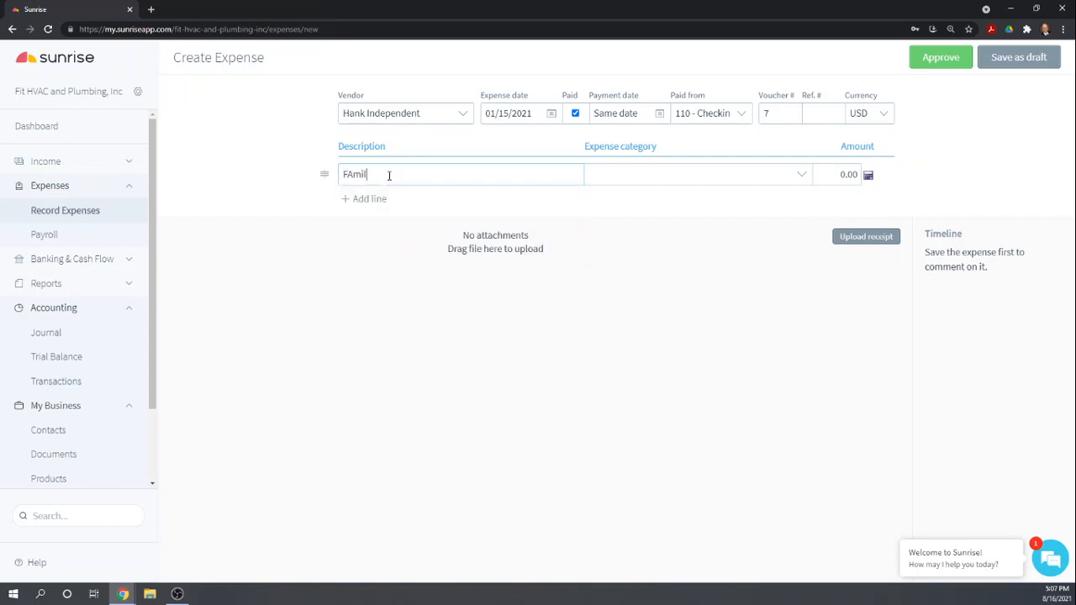
text(aucet)
key(BackSpace)
key(BackSpace)
key(BackSpace)
key(BackSpace)
text(mily Bowlni)
key(BackSpace)
key(BackSpace)
text(ing Bathroom Renovation)
key(Tab)
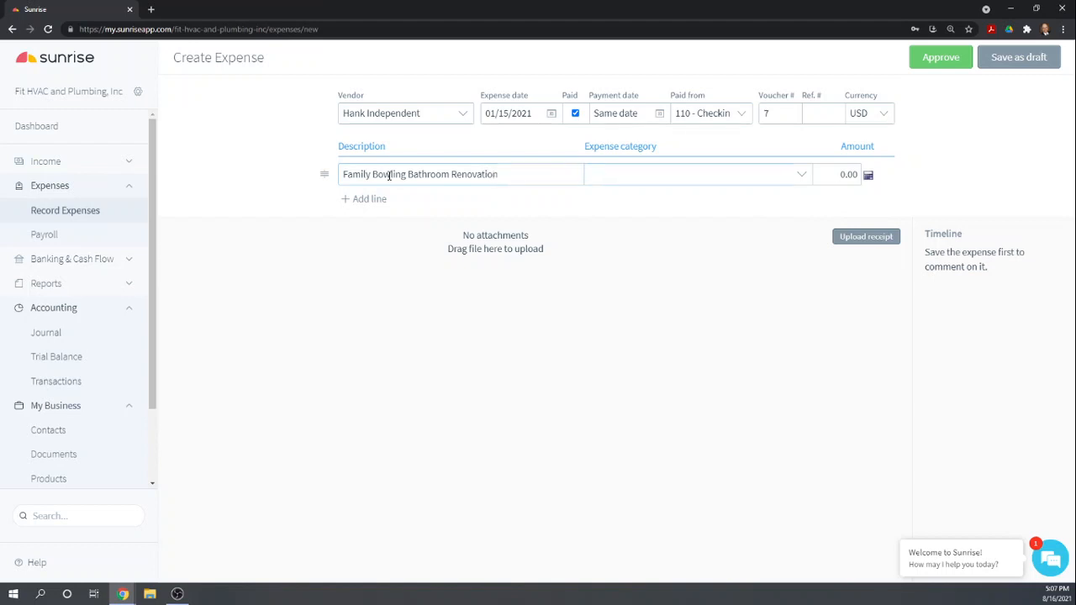
Step: Assign the line to category 5200 - COGS Labor Costs with an amount of 1200 and approve the expense
text(l)
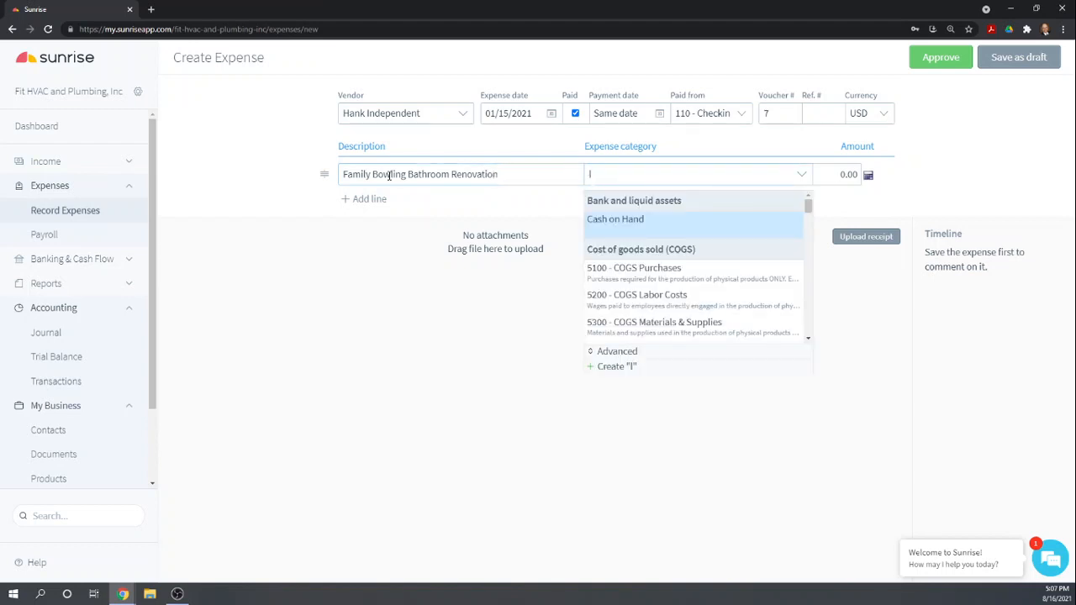
key(Tab)
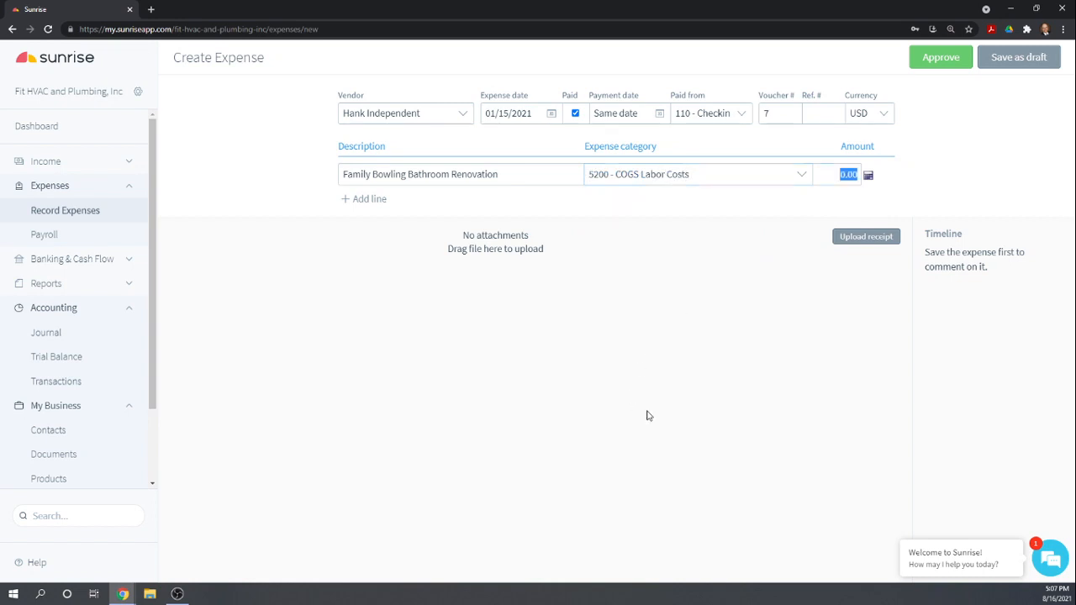
text(1200)
key(Tab)
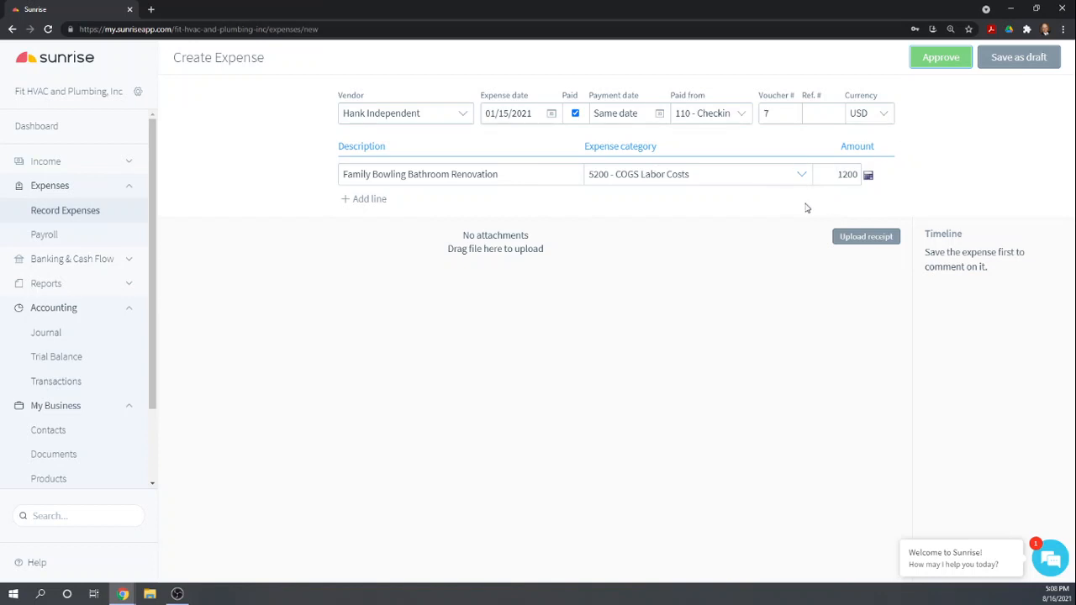
click(941, 58)
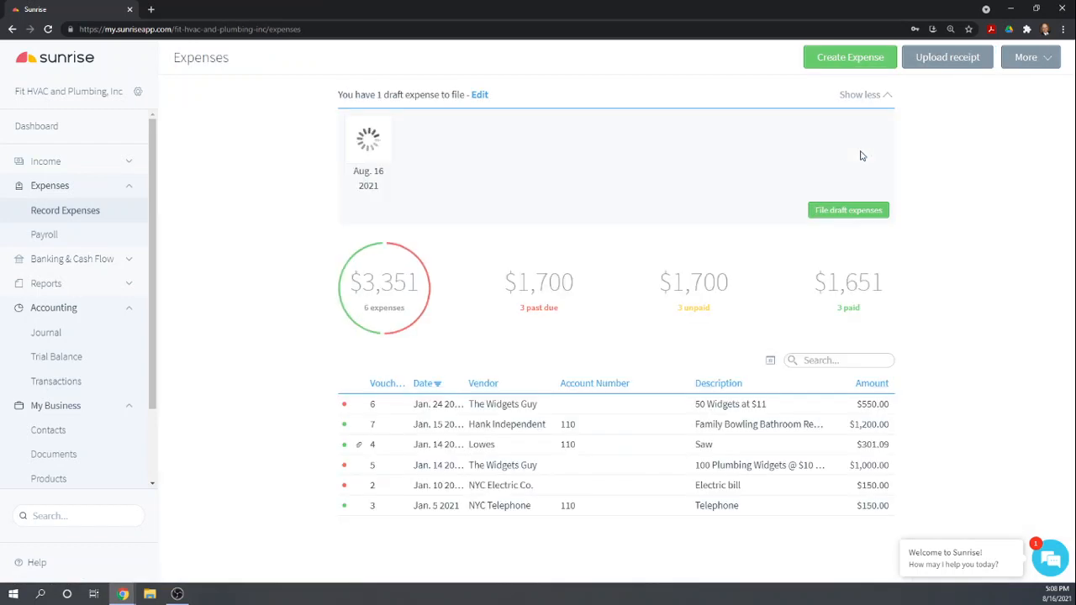
Step: Start another expense and create a new company contact named New York City as its vendor
click(845, 59)
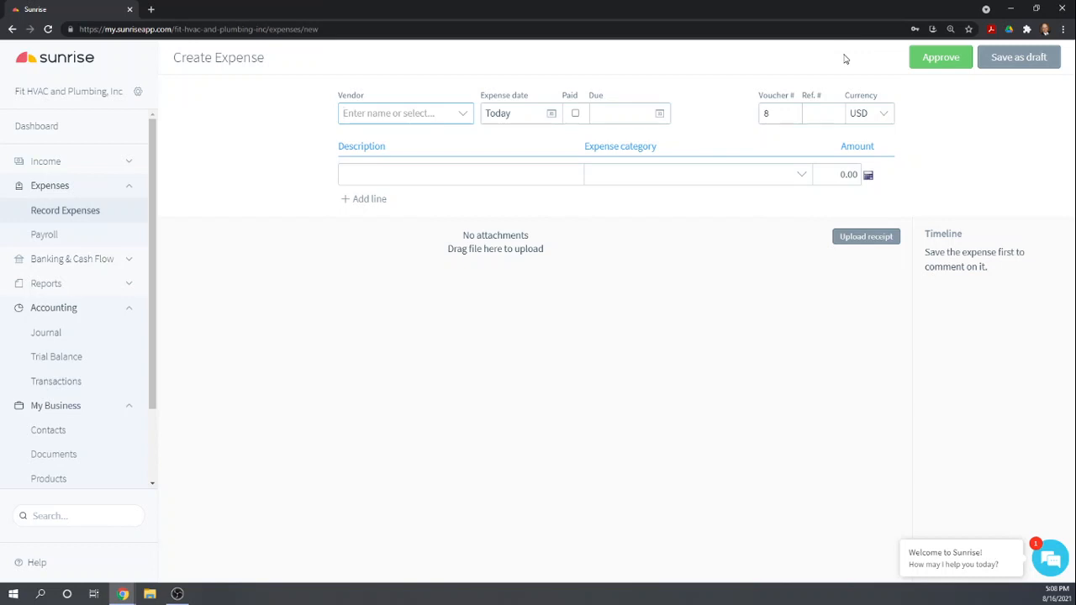
text(New Y)
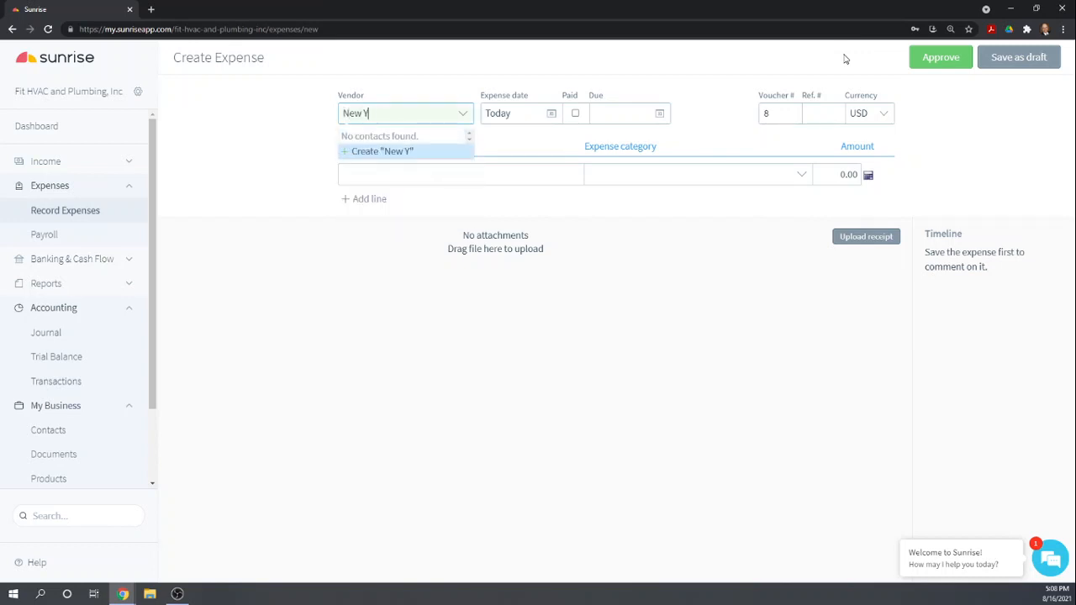
text(ork City)
click(397, 154)
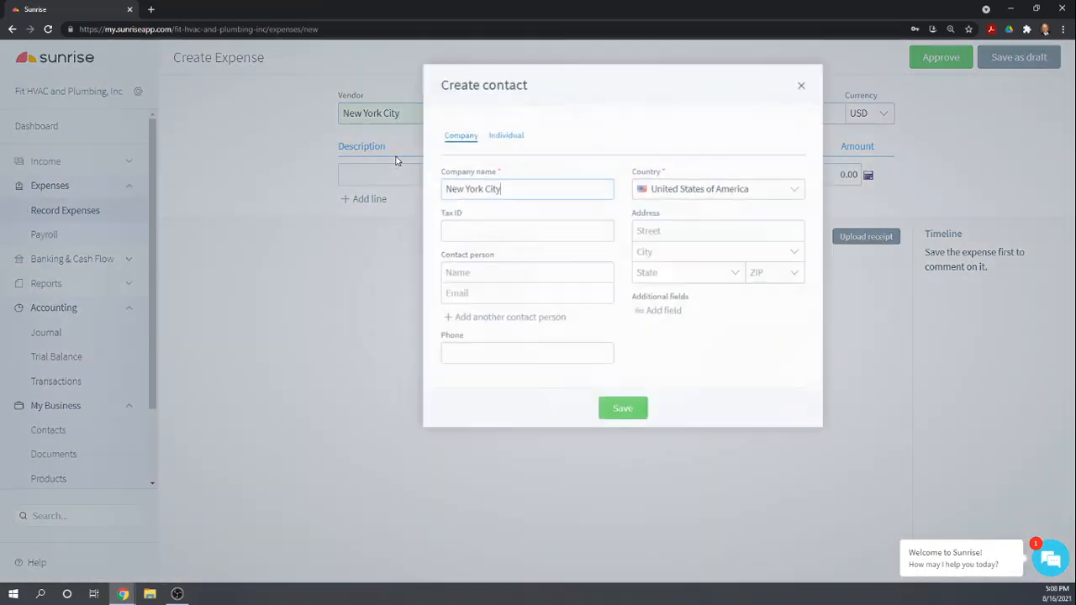
click(618, 414)
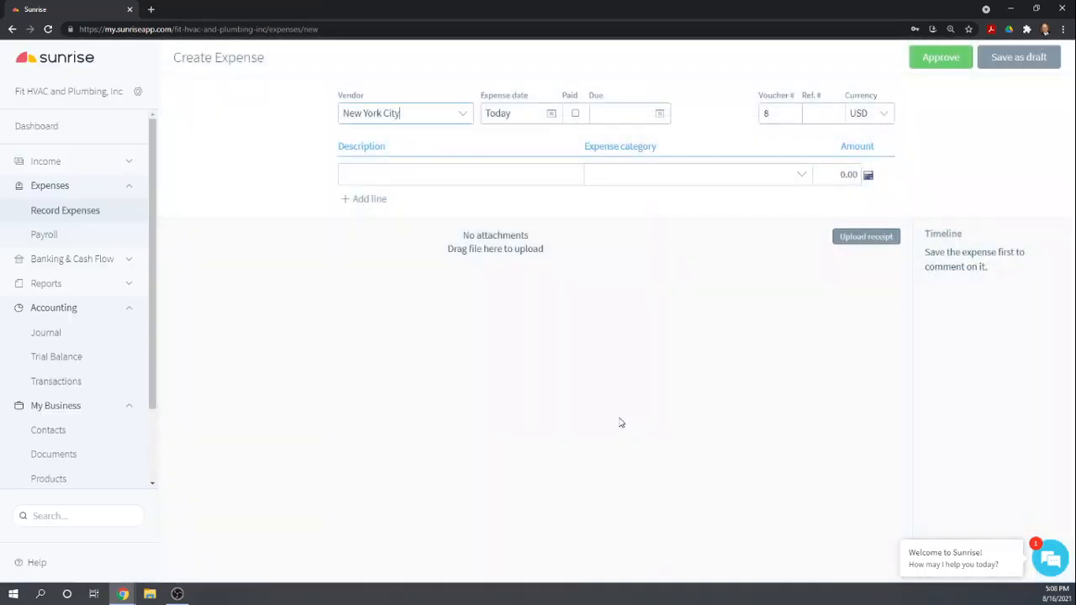
Step: Date the New York City expense 01/05/2021 and mark it as paid
click(552, 115)
click(487, 137)
click(486, 137)
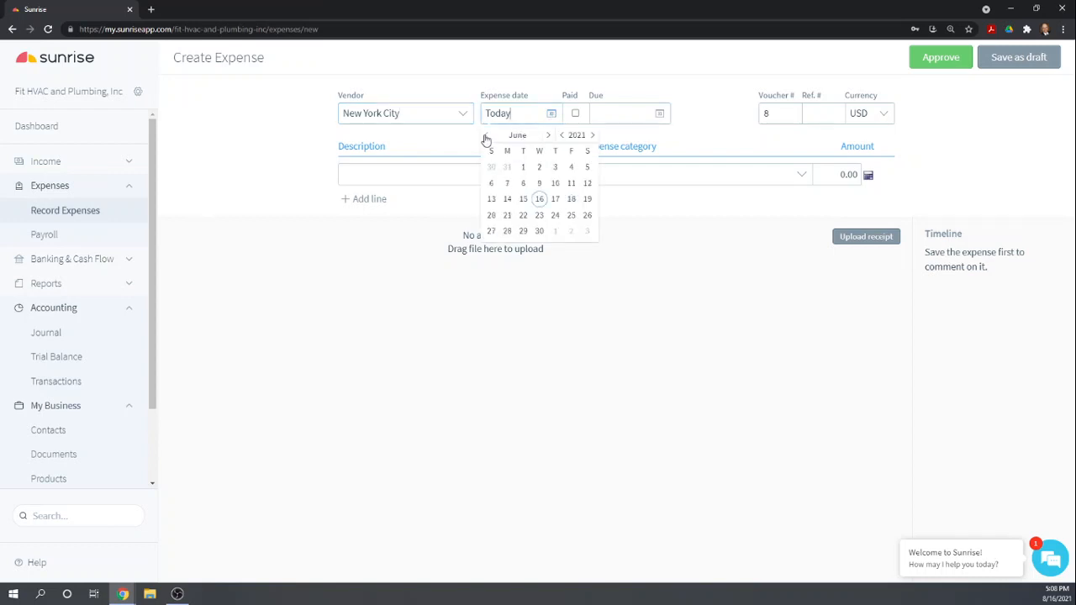
click(486, 137)
click(486, 137)
click(486, 137)
click(486, 137)
click(486, 137)
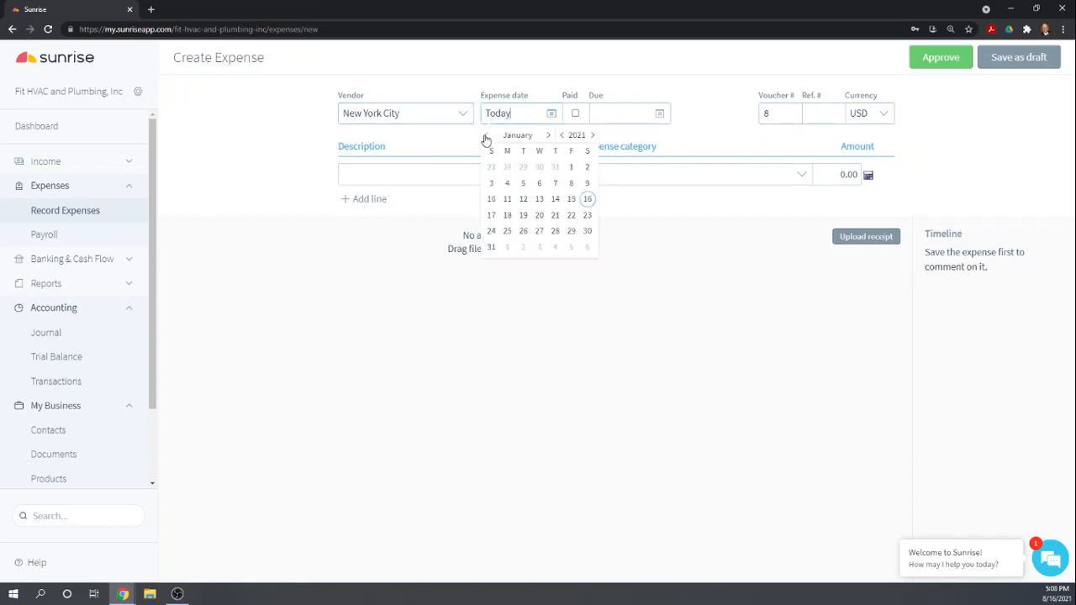
click(523, 183)
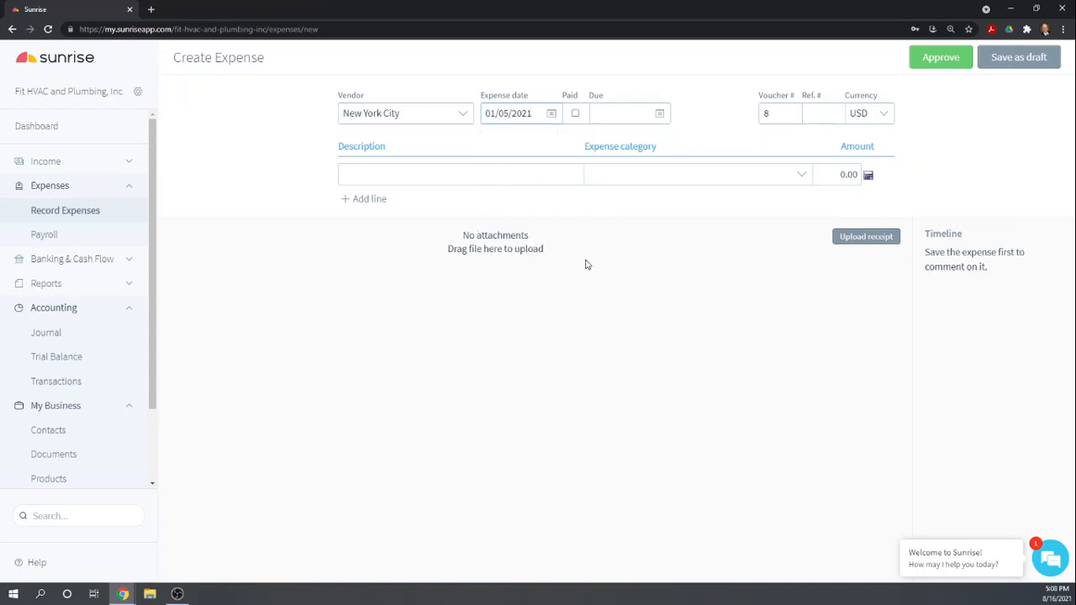
click(575, 112)
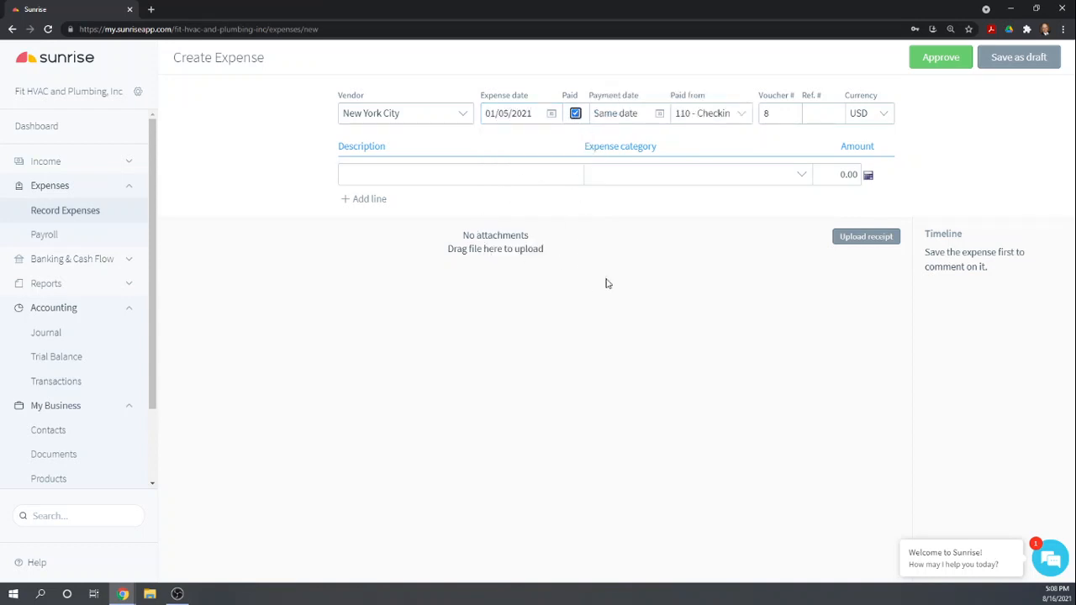
Step: Describe the expense line as "Family Bowling Bathroom Renovation"
key(Tab)
key(Tab)
key(Tab)
key(Tab)
key(Tab)
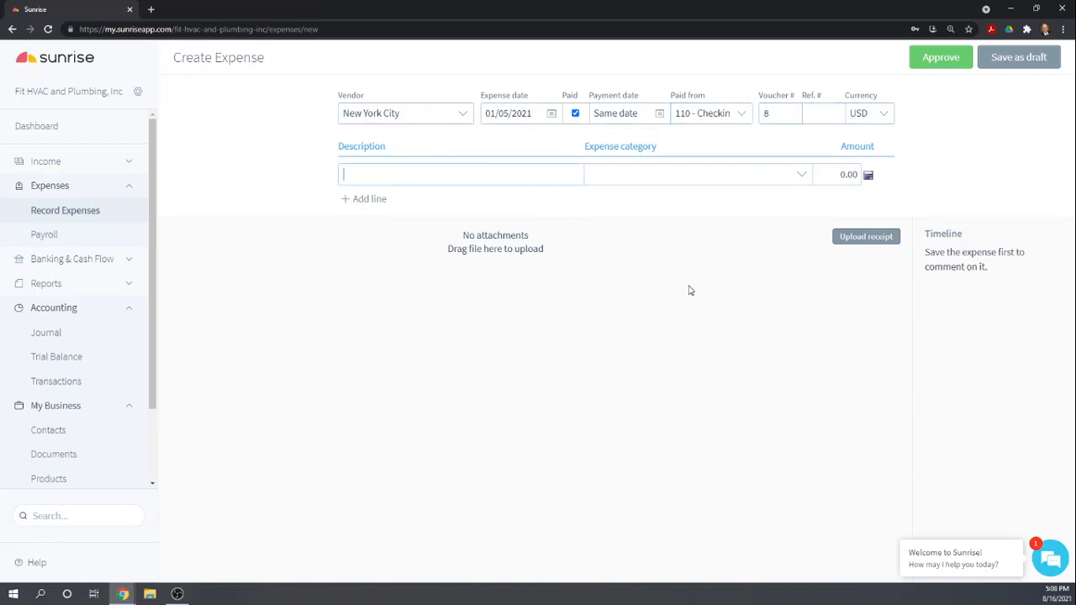
text(Fam)
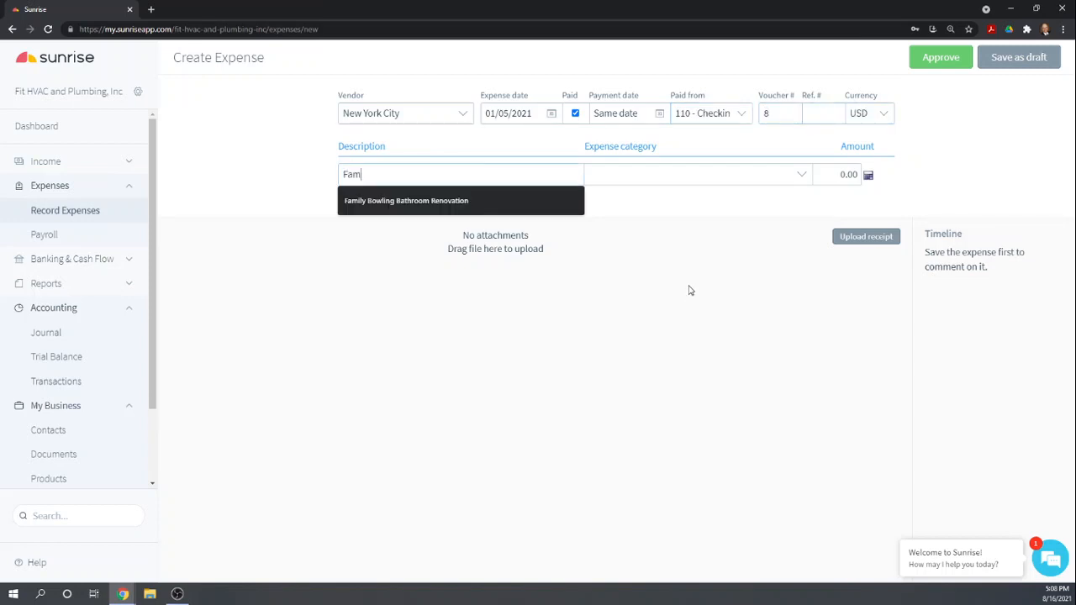
text(ily Bowli)
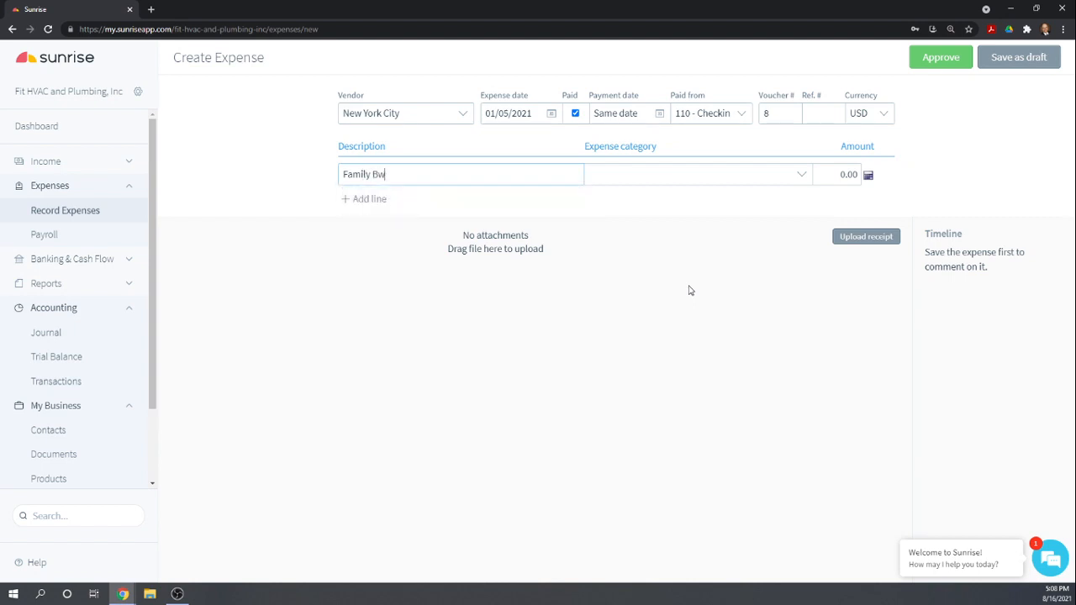
text(ng)
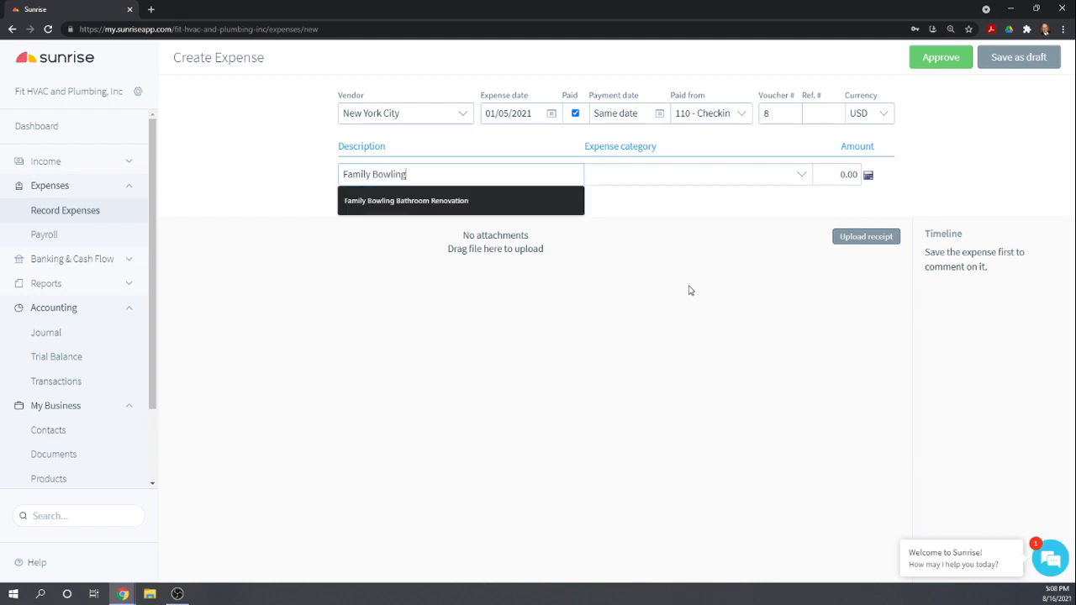
click(461, 201)
click(461, 200)
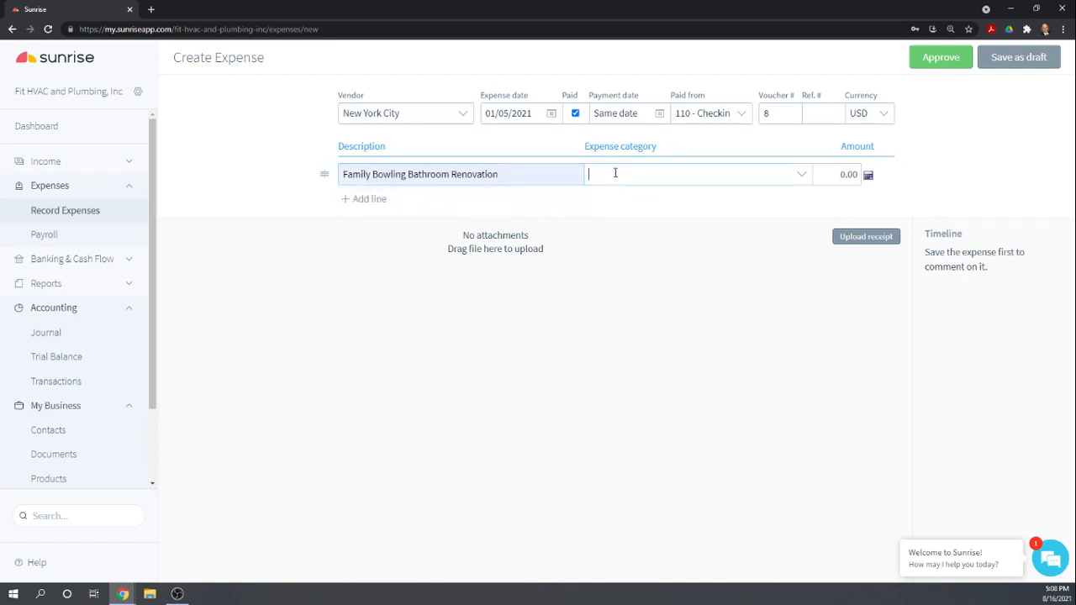
Step: Assign the expense line to category 5400 - COGS Other Costs
text(cosg)
key(BackSpace)
key(BackSpace)
text(gs)
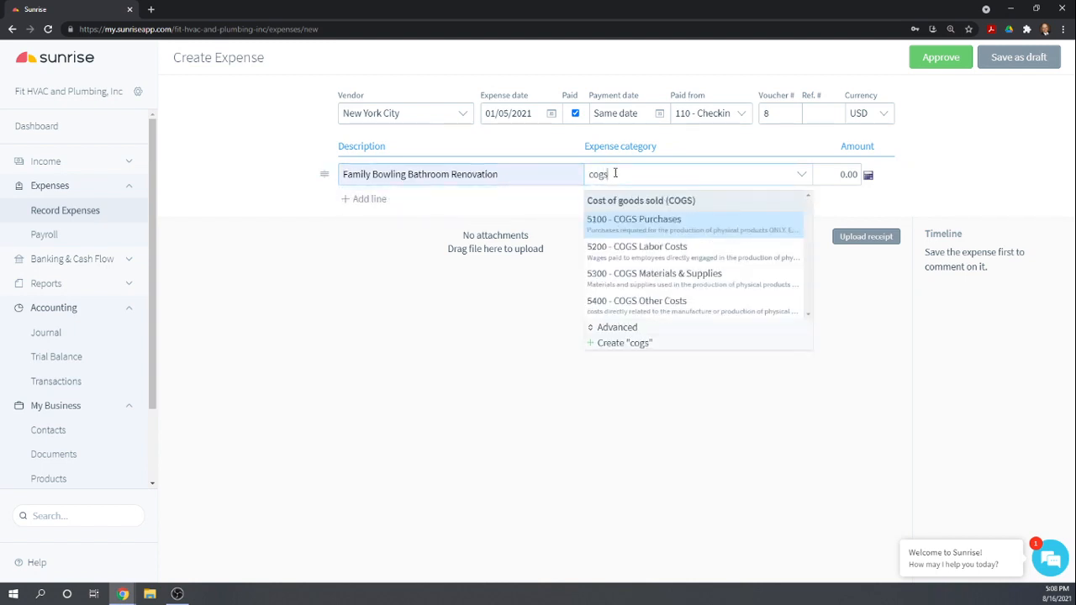
click(677, 302)
Step: Append "- Permit" to the description of the expense line
click(508, 172)
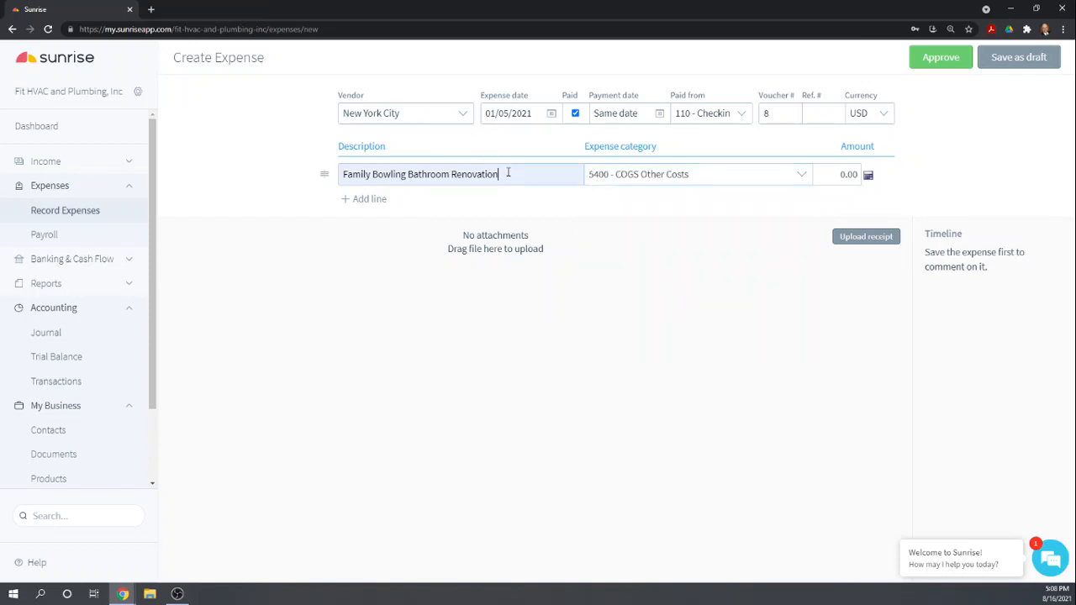
text(- Permit)
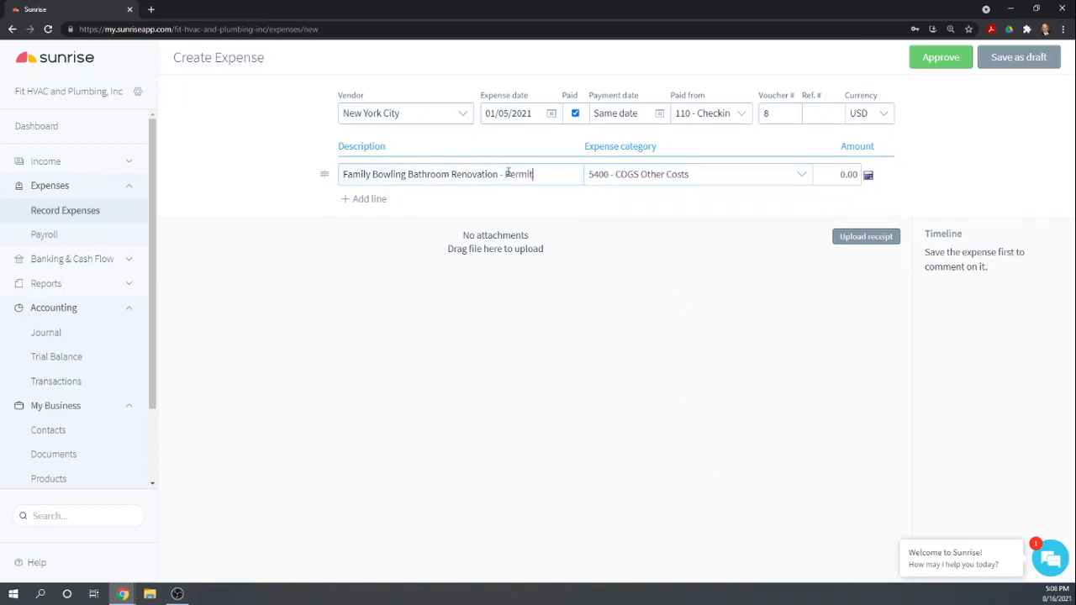
key(Tab)
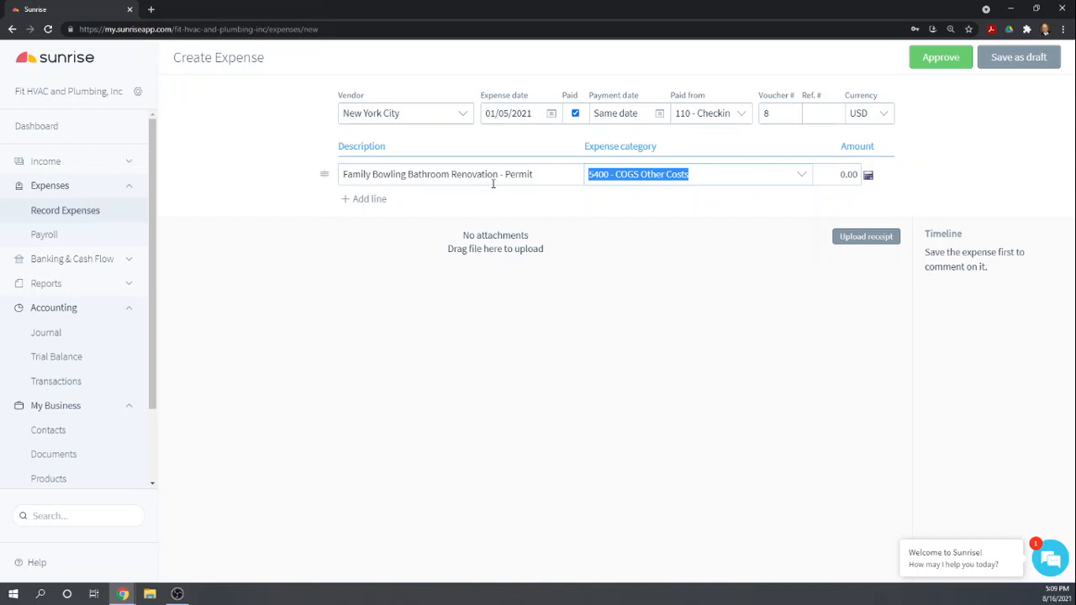
Step: Set the permit line's amount to 200 and approve the expense
click(861, 174)
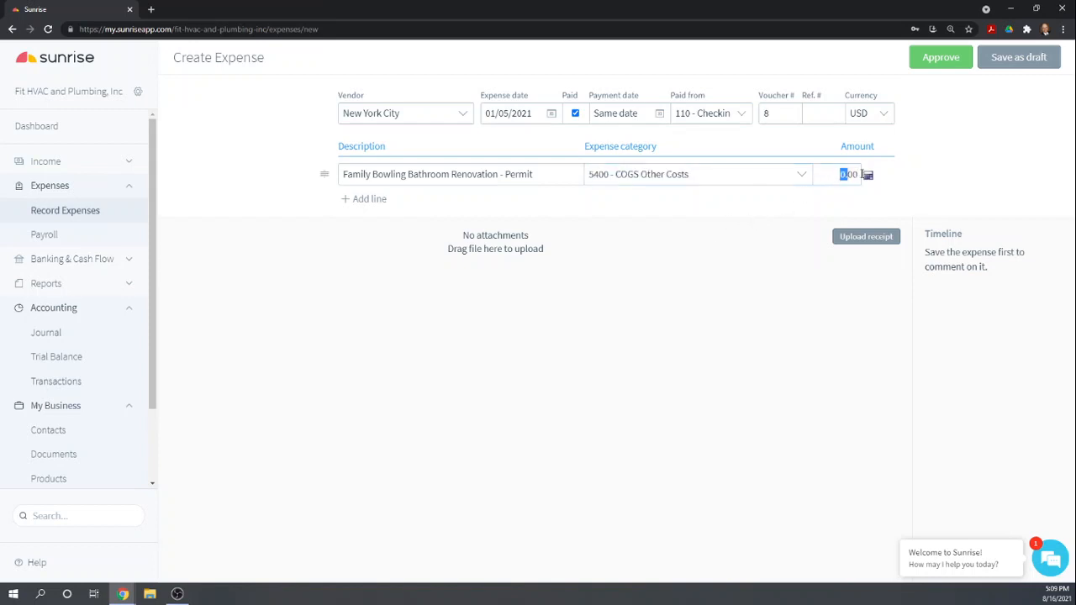
text(200)
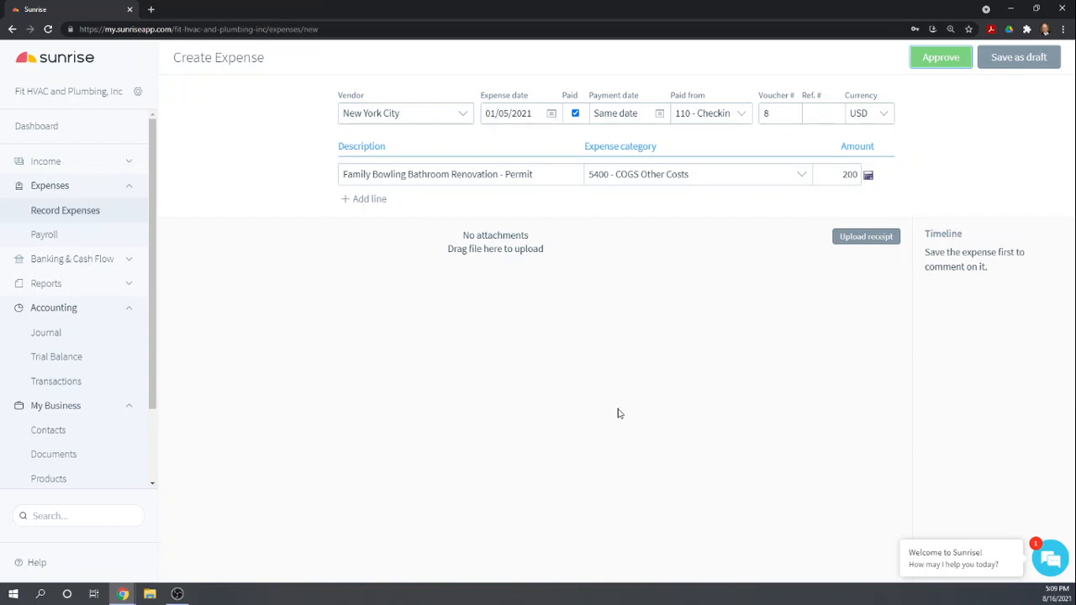
click(943, 58)
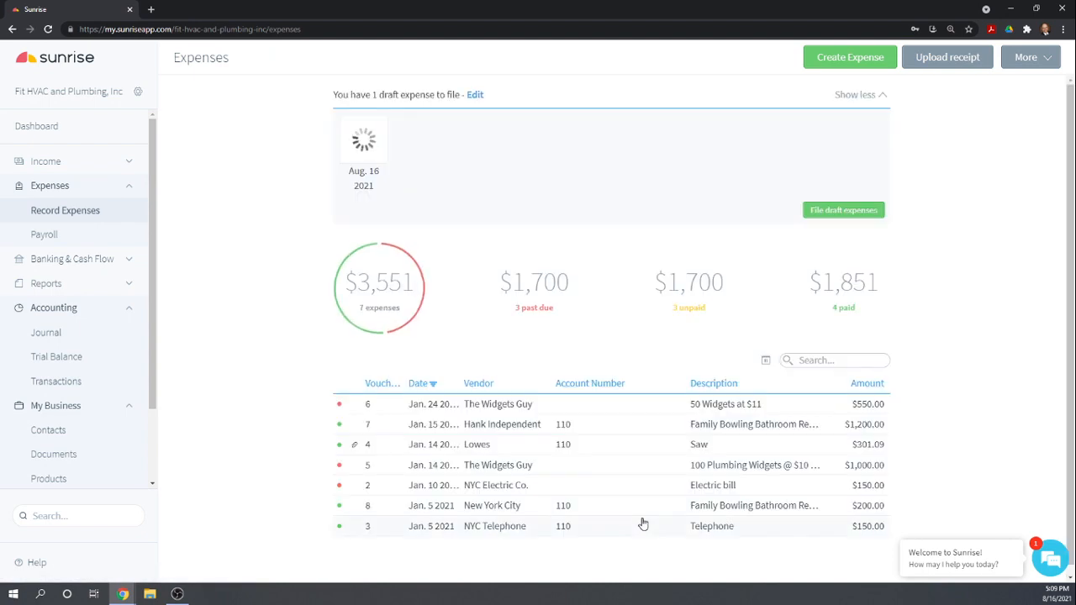
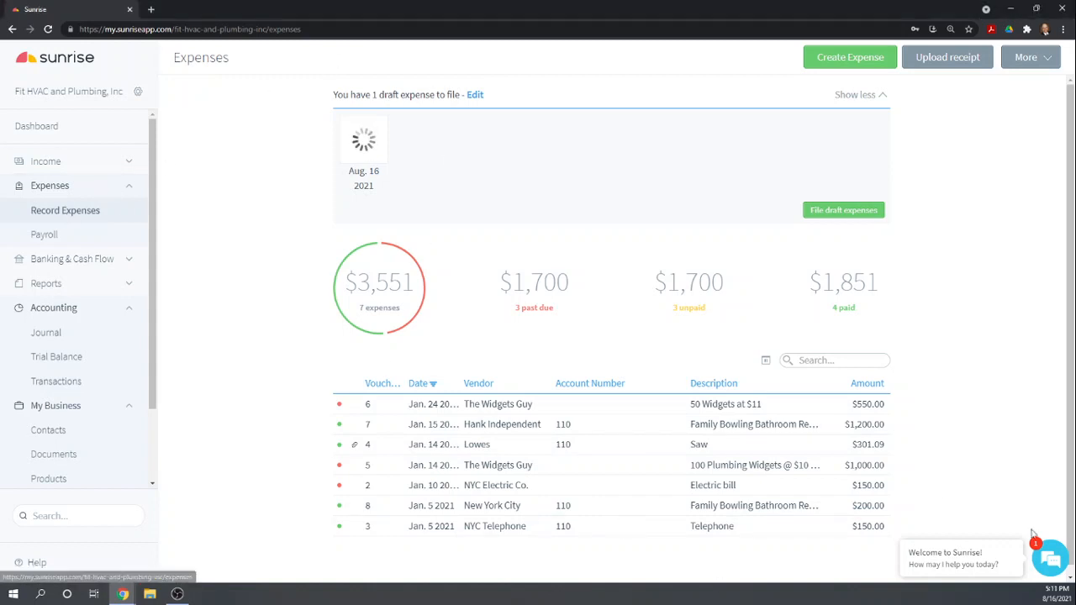
Step: Review the unpaid expenses, and list only the vendors among the contacts
click(691, 309)
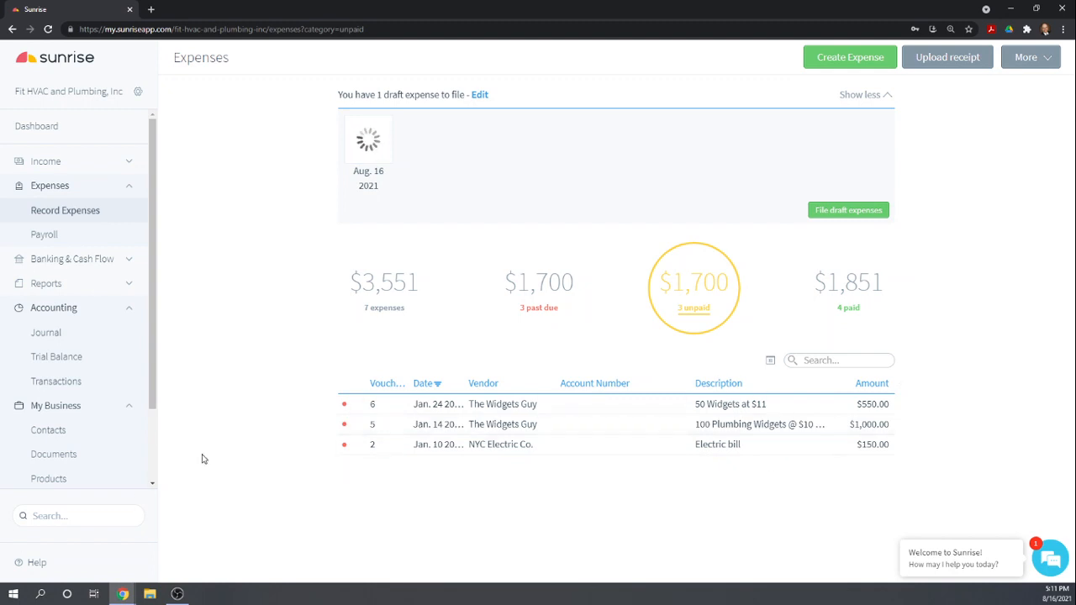
scroll(73, 456, down, 1)
click(42, 375)
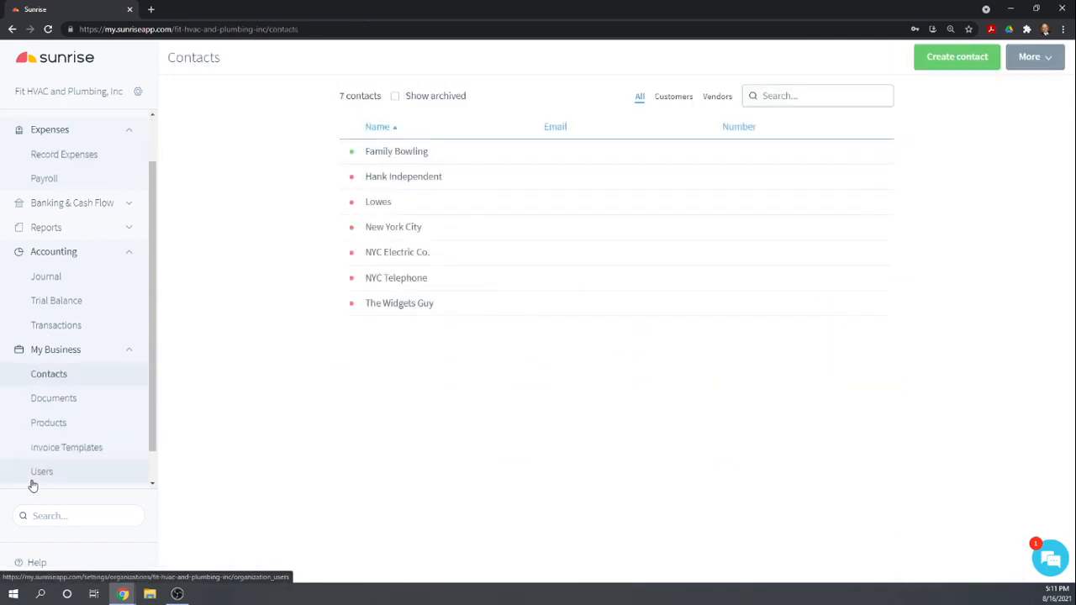
click(715, 96)
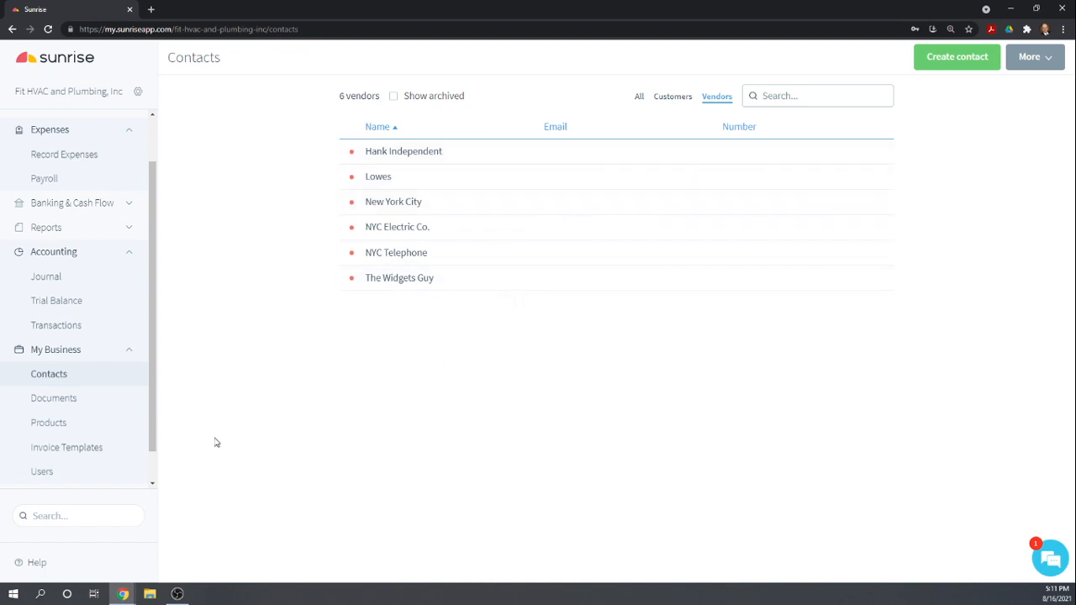
Step: Return to the recorded expenses and show only the unpaid ones
scroll(78, 412, up, 1)
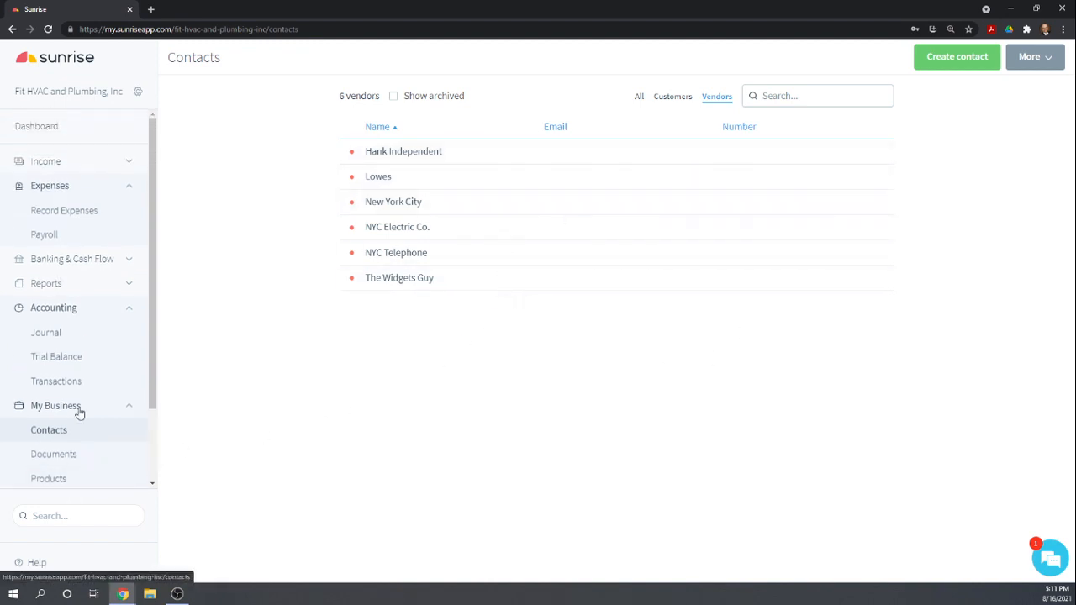
click(88, 211)
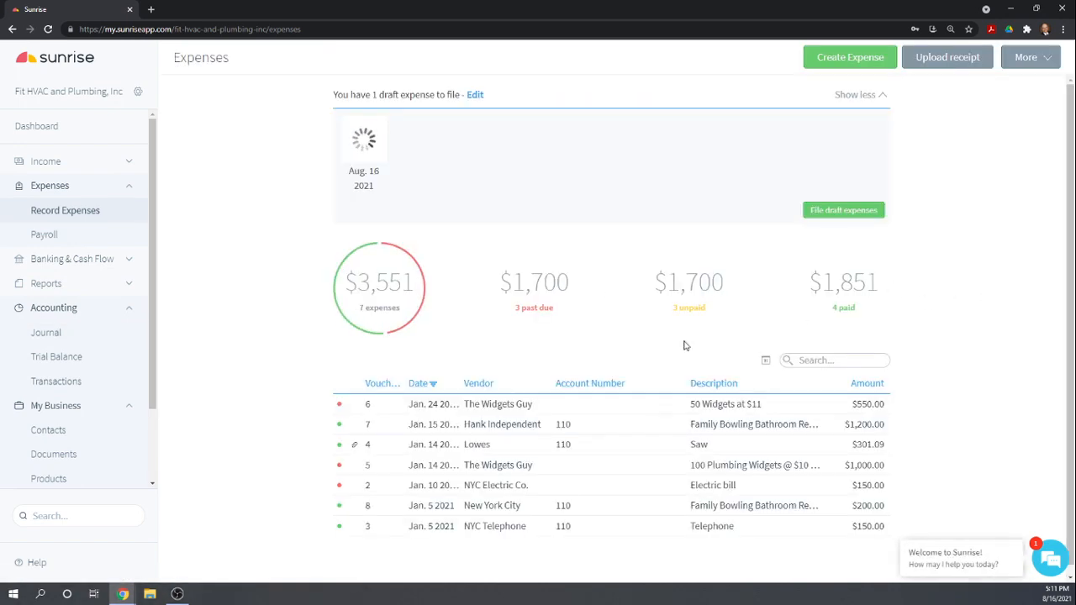
click(687, 311)
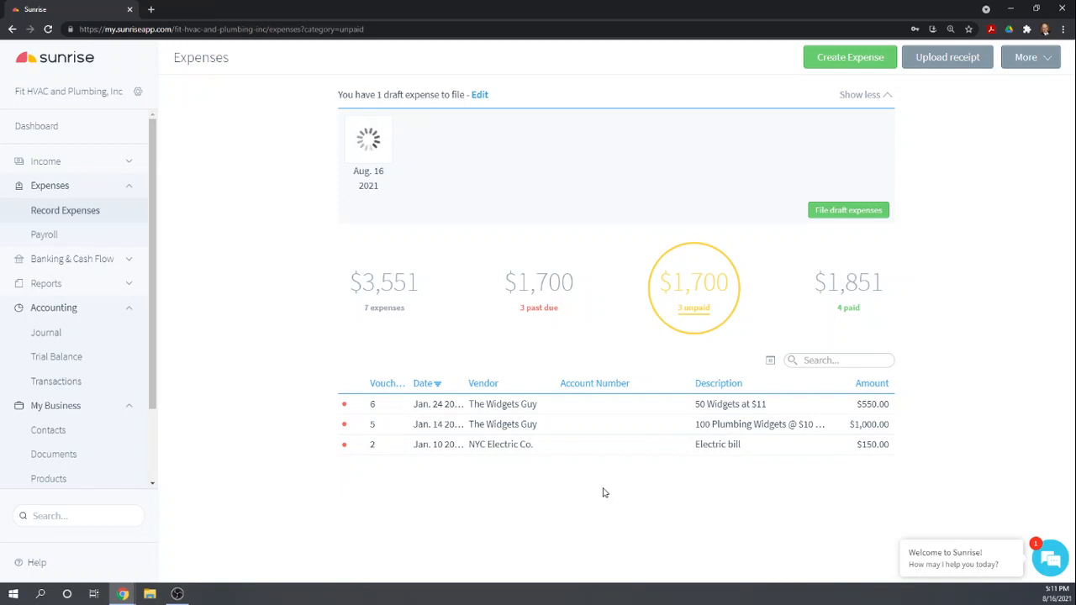
Step: Look over the available reports and view the list of accounting transactions
click(129, 286)
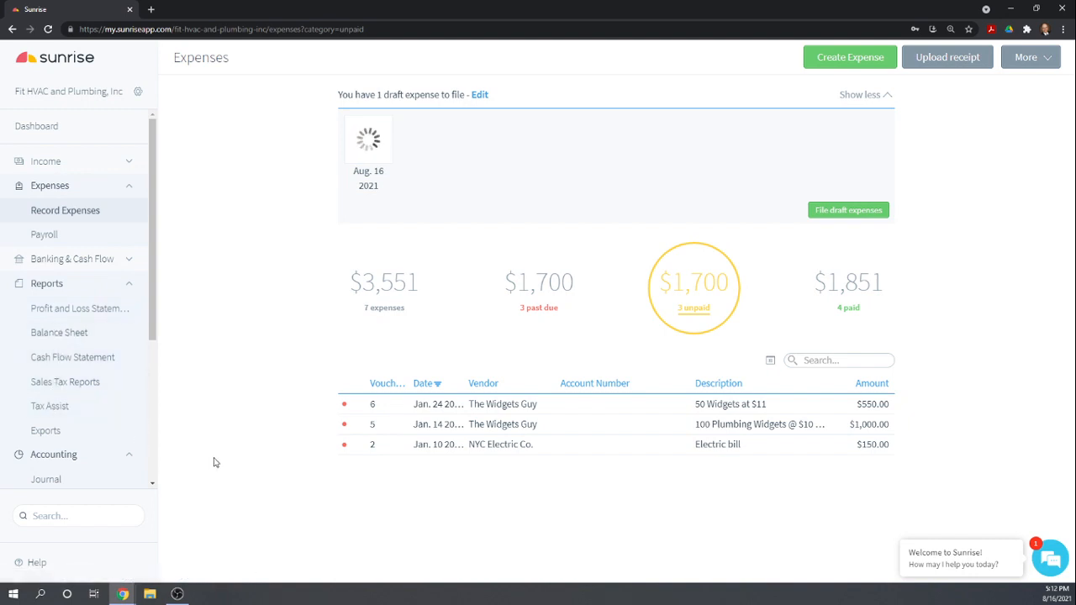
scroll(72, 416, down, 2)
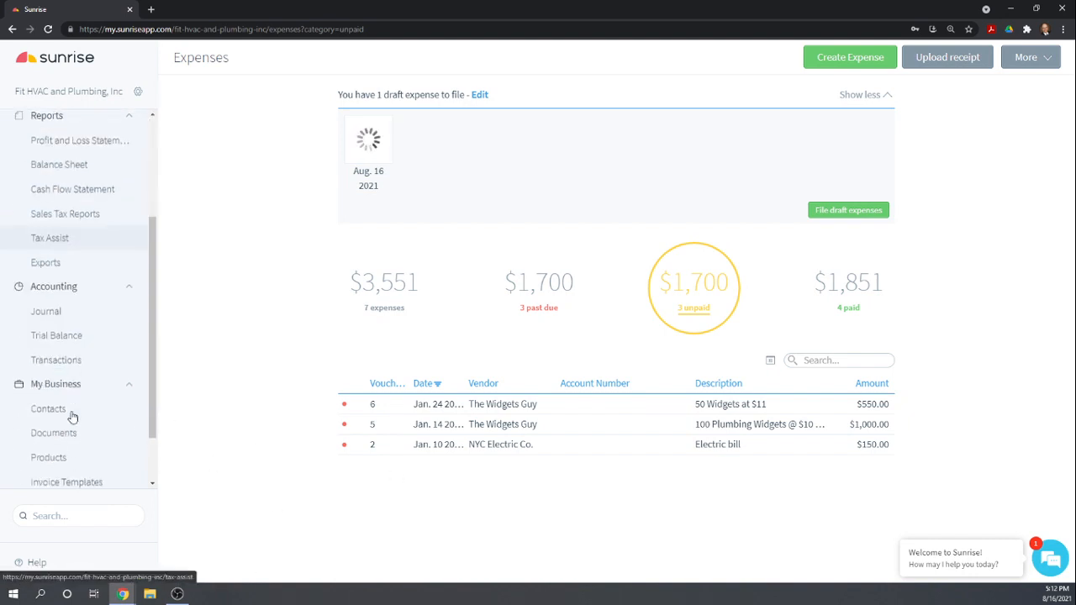
scroll(72, 416, down, 1)
scroll(73, 417, down, 1)
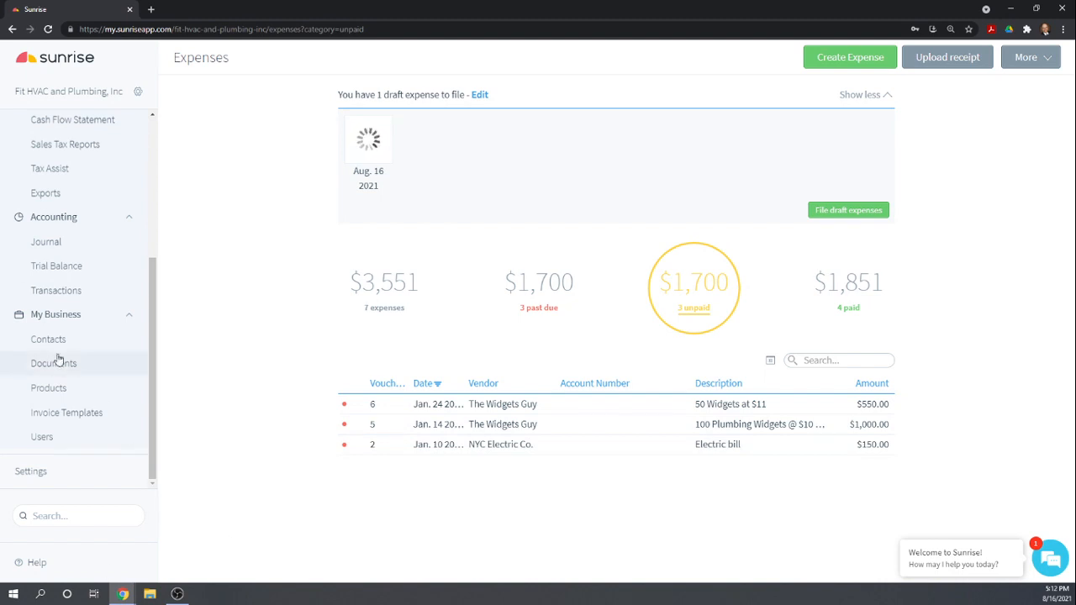
click(44, 293)
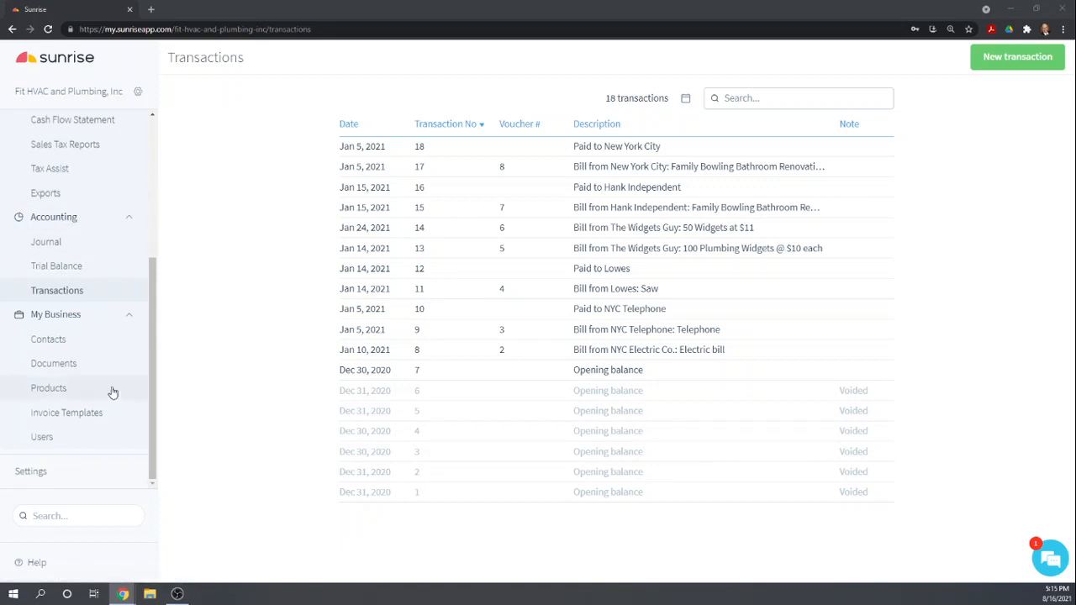
Step: Filter the recorded expenses to unpaid and open the electric bill from NYC Electric Co
scroll(51, 212, up, 5)
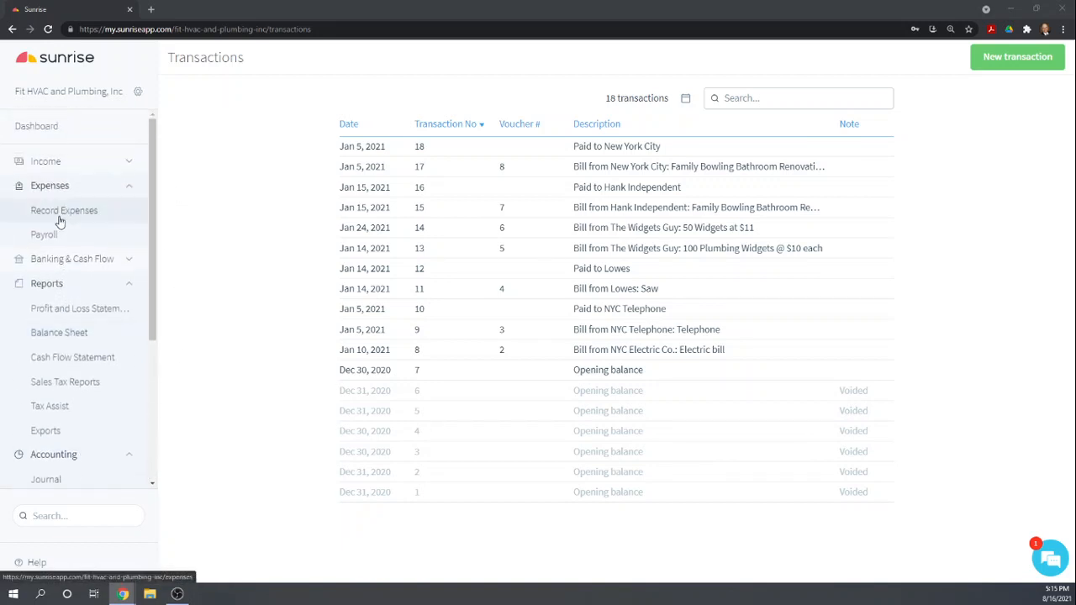
click(46, 212)
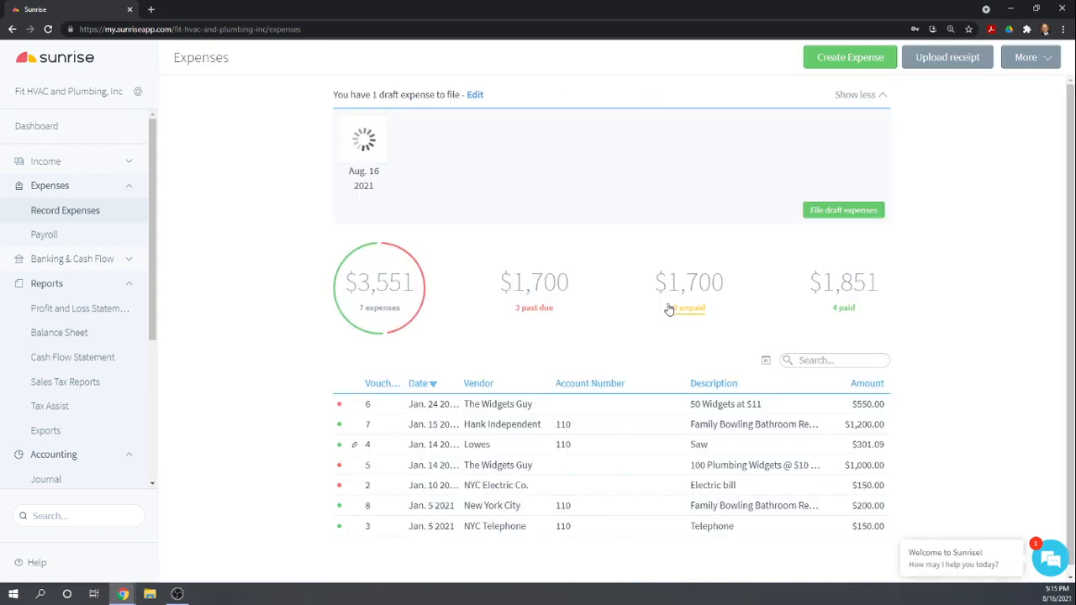
click(689, 311)
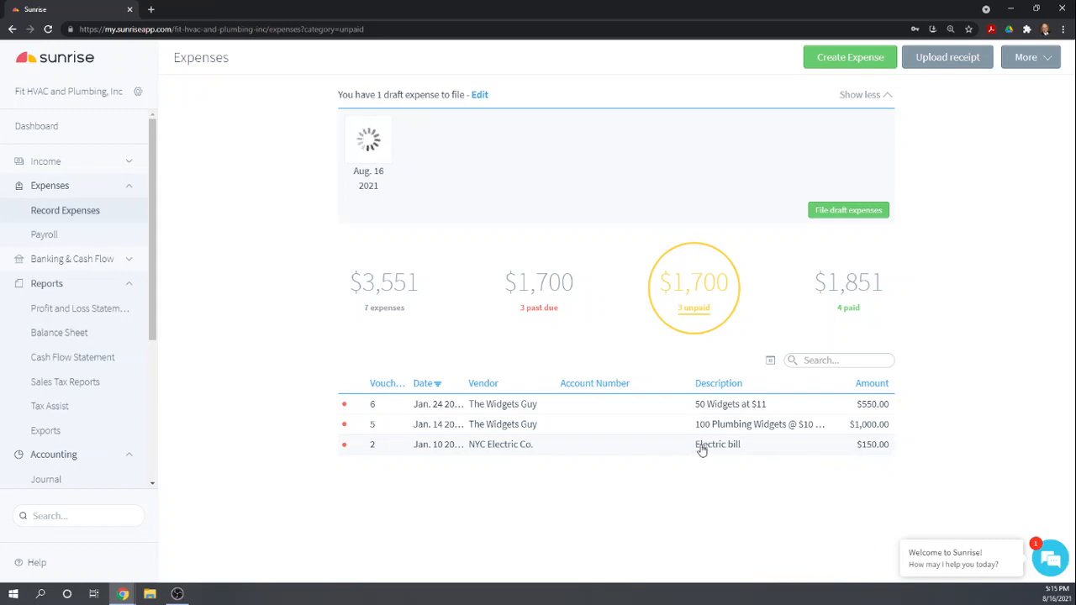
click(504, 453)
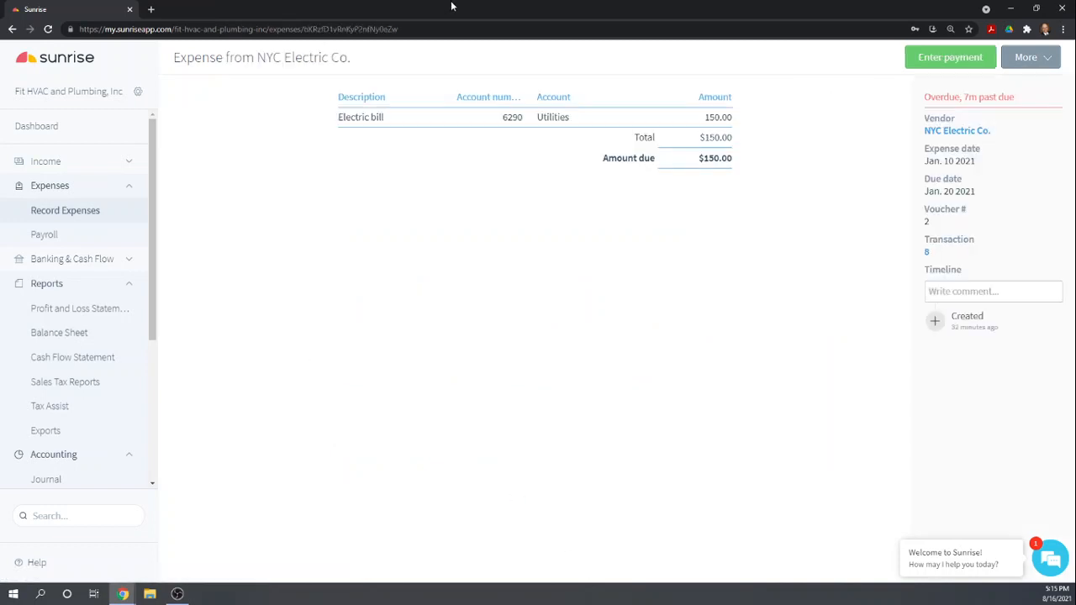
Step: Enter the $150.00 payment for the NYC Electric Co. bill from the Checking Account, dated 01/20/2021
click(949, 59)
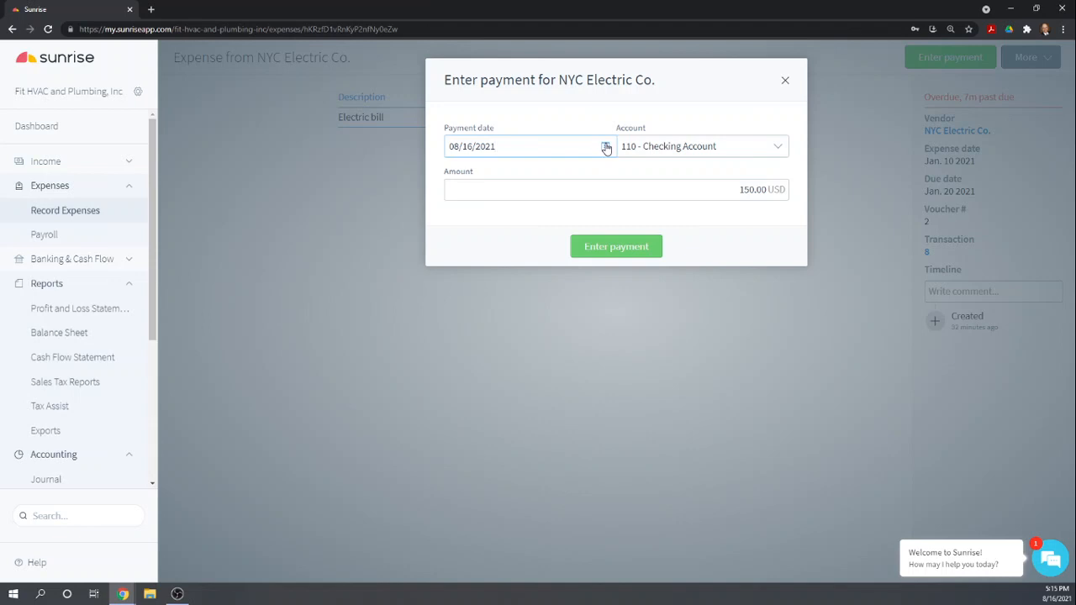
click(607, 148)
click(449, 171)
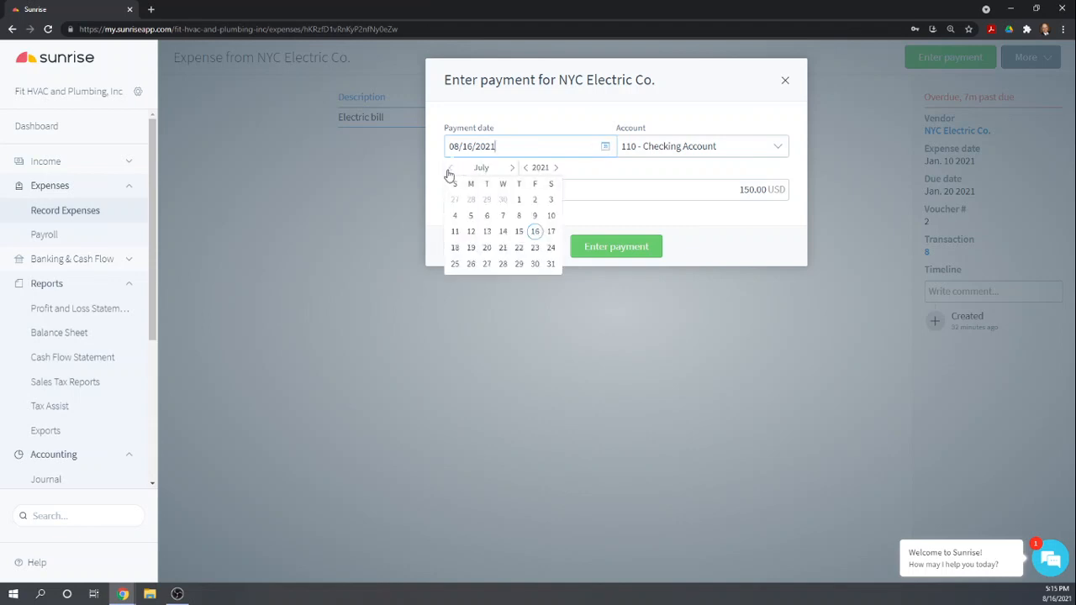
click(450, 172)
click(452, 171)
click(453, 171)
click(453, 171)
click(453, 171)
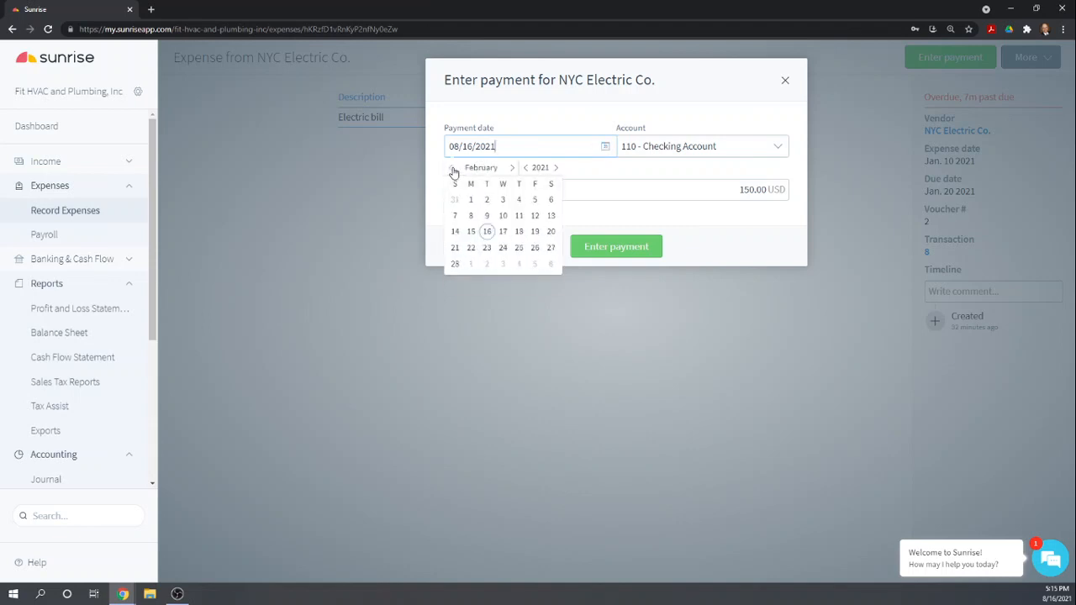
click(453, 172)
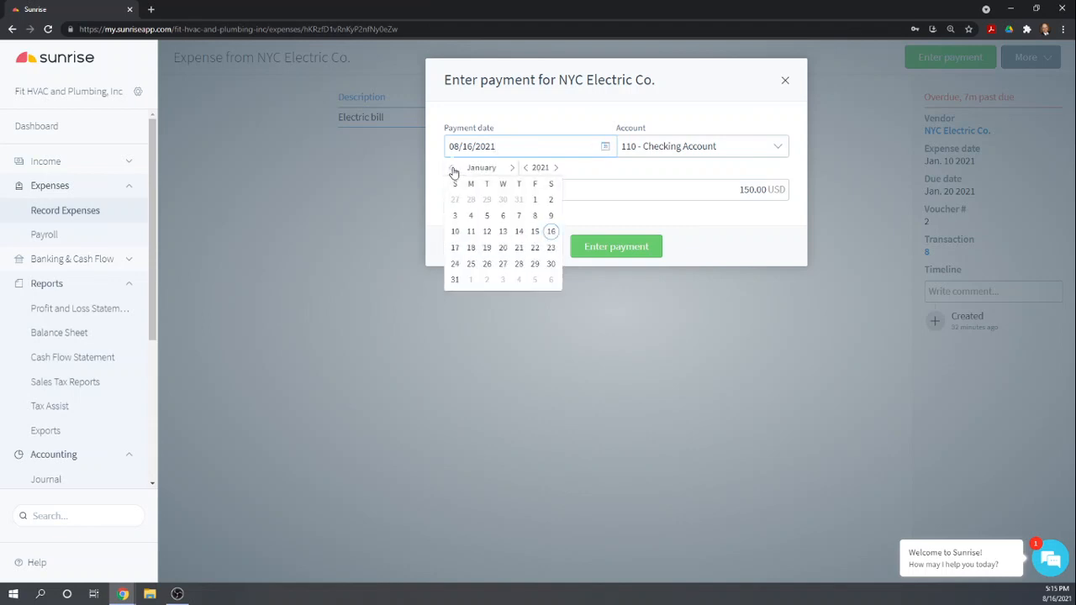
click(504, 249)
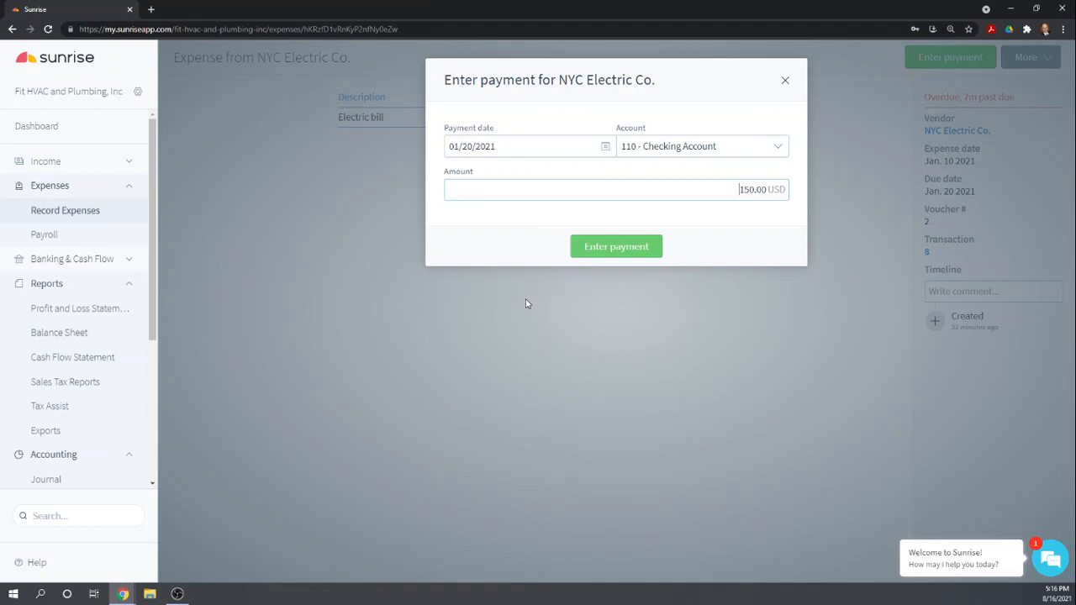
click(615, 247)
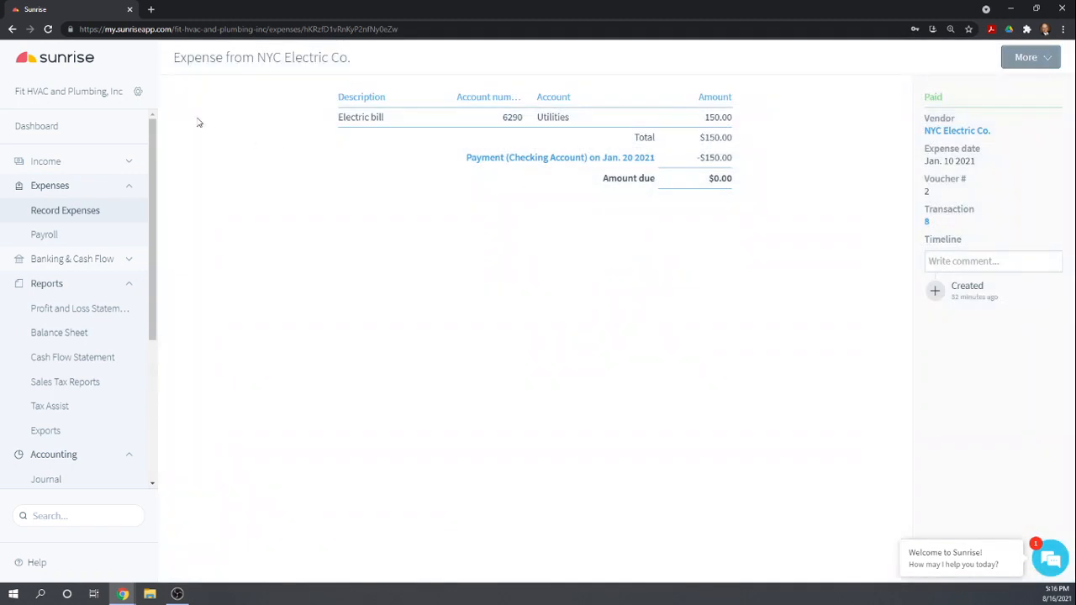
Step: Return to the recorded expenses, show only the unpaid ones, and open The Widgets Guy bill for 100 plumbing widgets
click(48, 187)
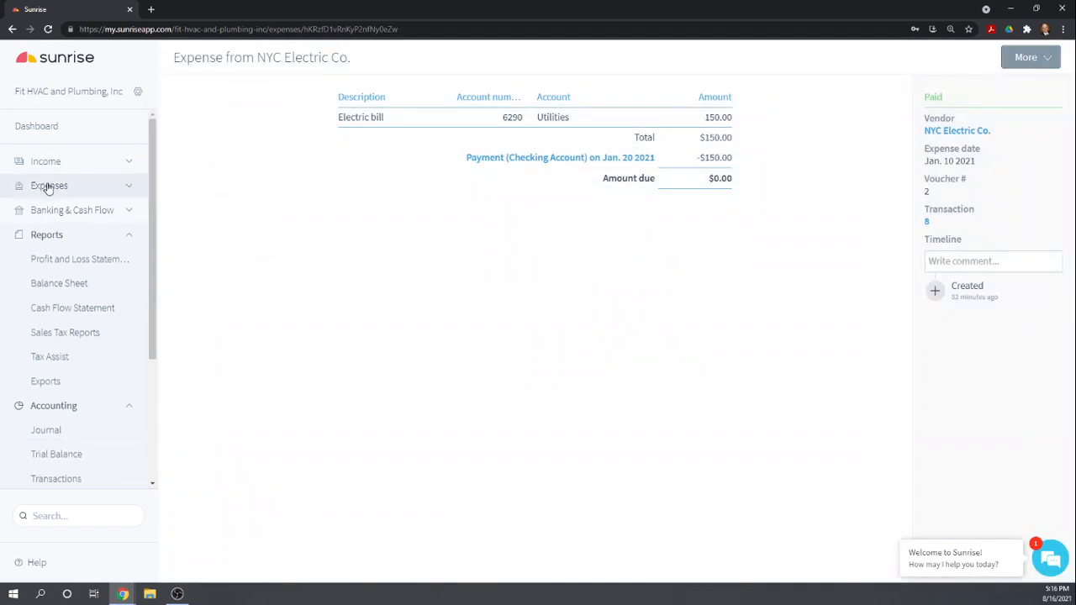
click(47, 186)
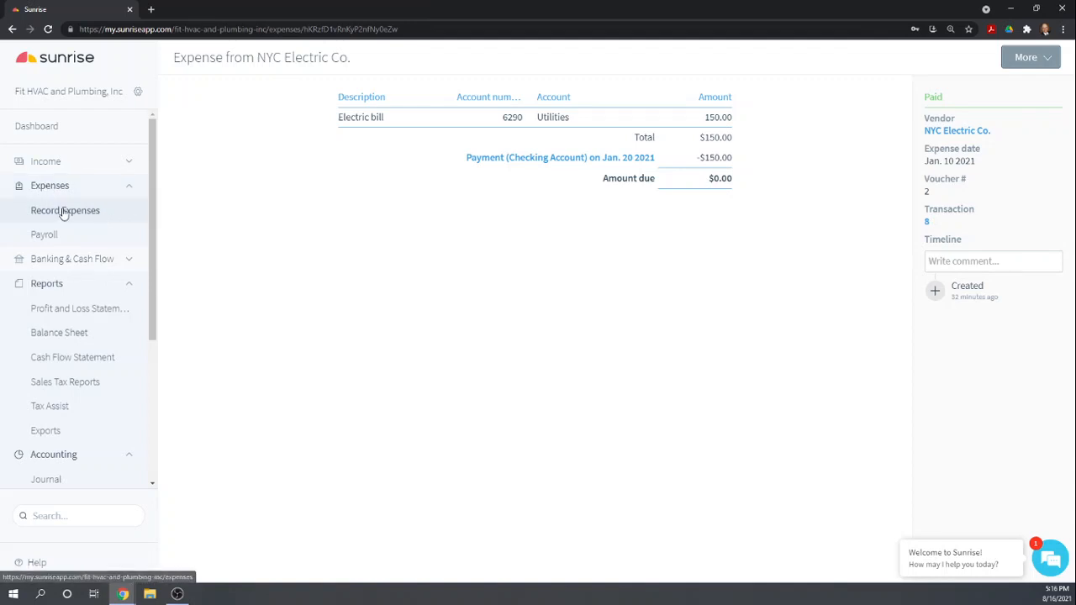
click(63, 211)
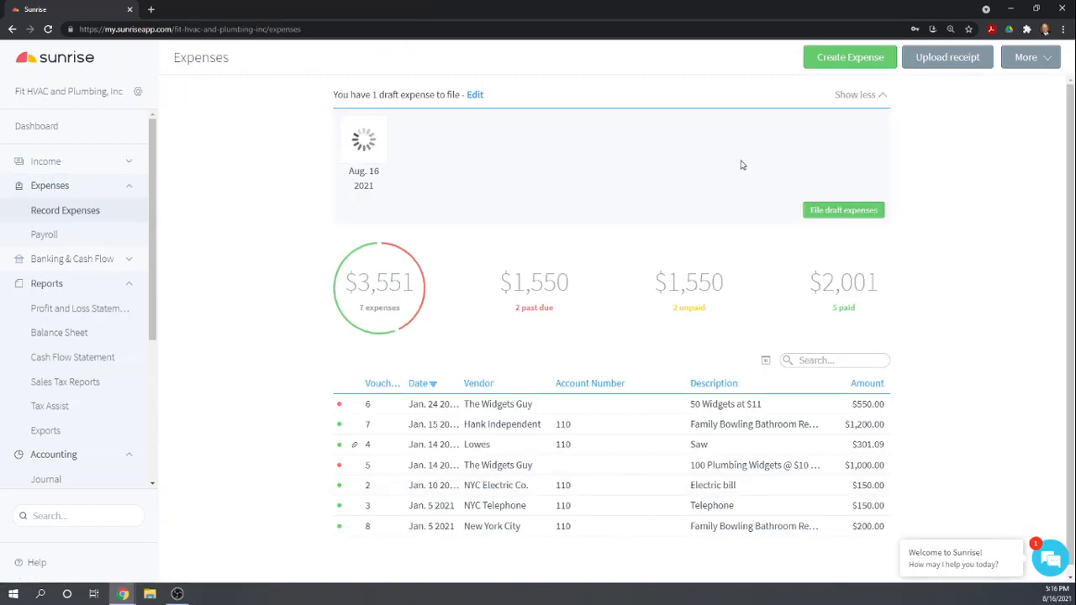
click(690, 309)
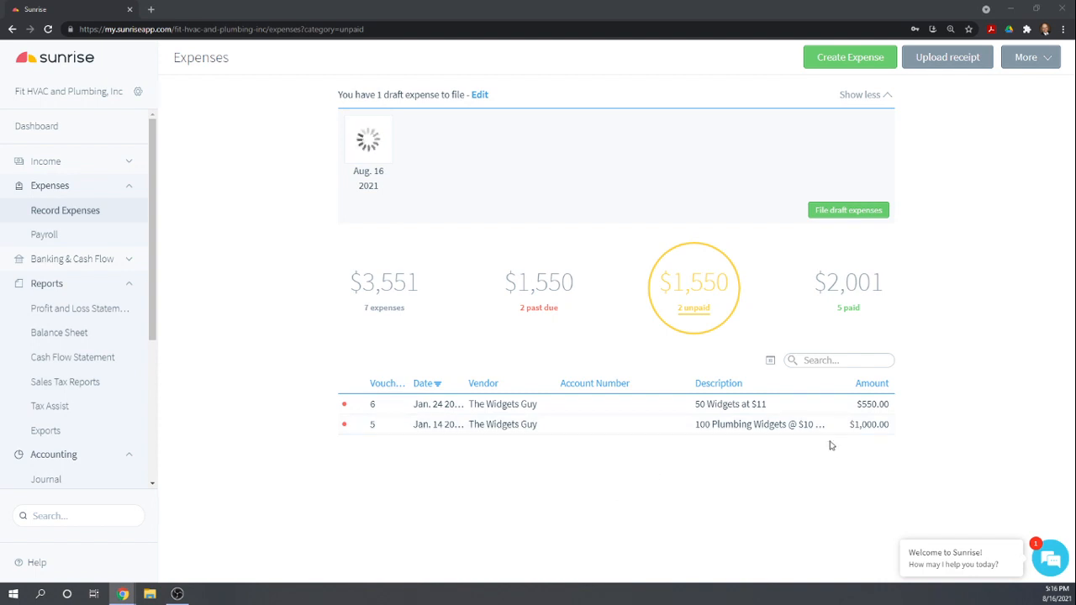
click(730, 428)
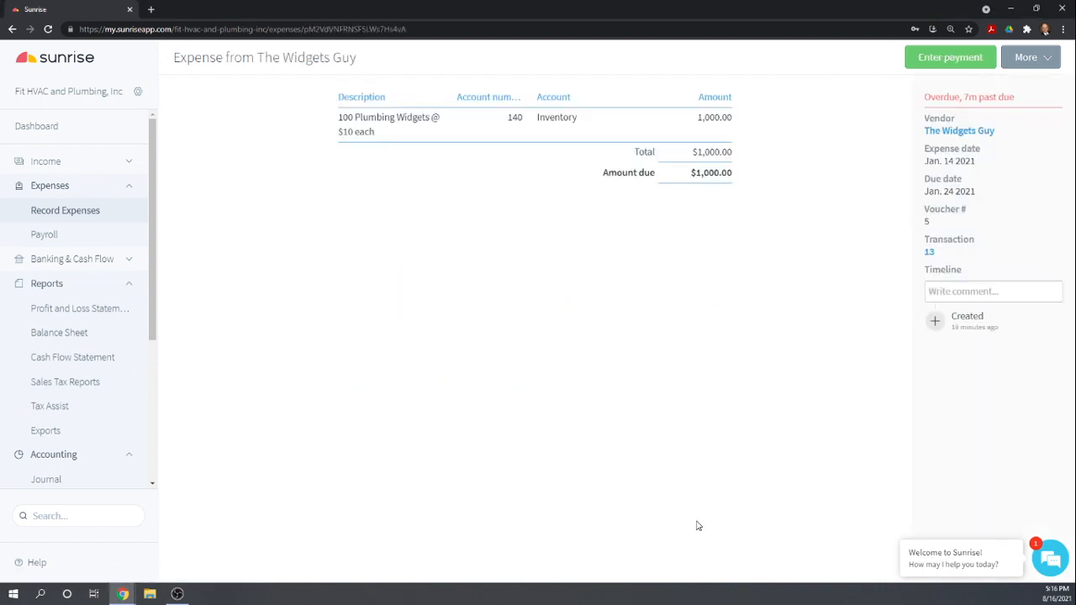
Step: Enter a $1,000.00 payment from the Checking Account for The Widgets Guy's 100 plumbing widgets bill, dated 12/24/2020
click(940, 55)
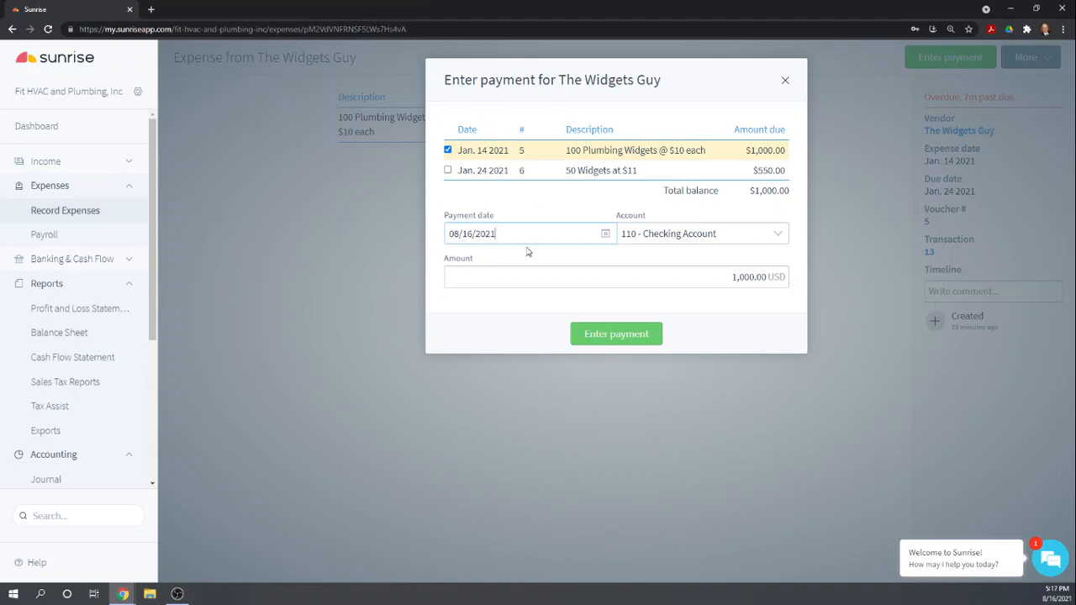
click(603, 238)
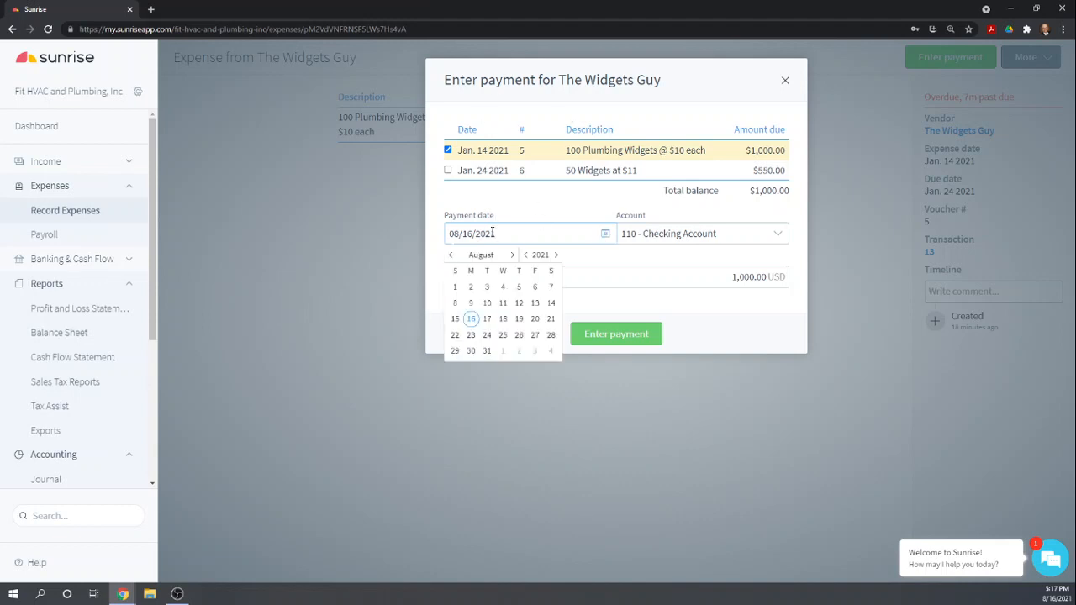
click(450, 256)
click(450, 256)
click(450, 256)
click(450, 256)
click(450, 256)
click(450, 257)
click(450, 257)
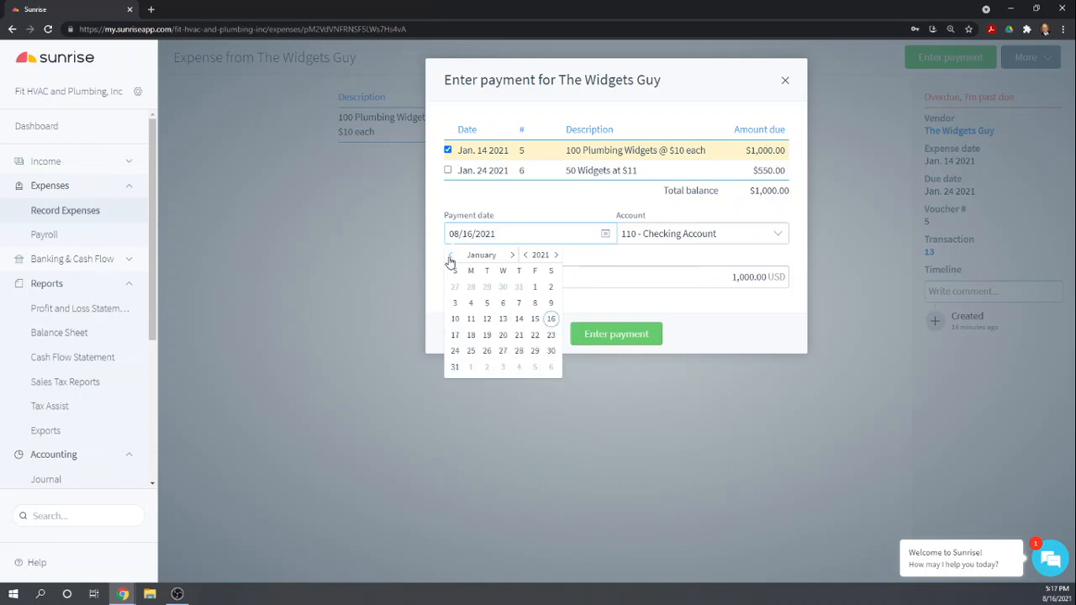
click(450, 257)
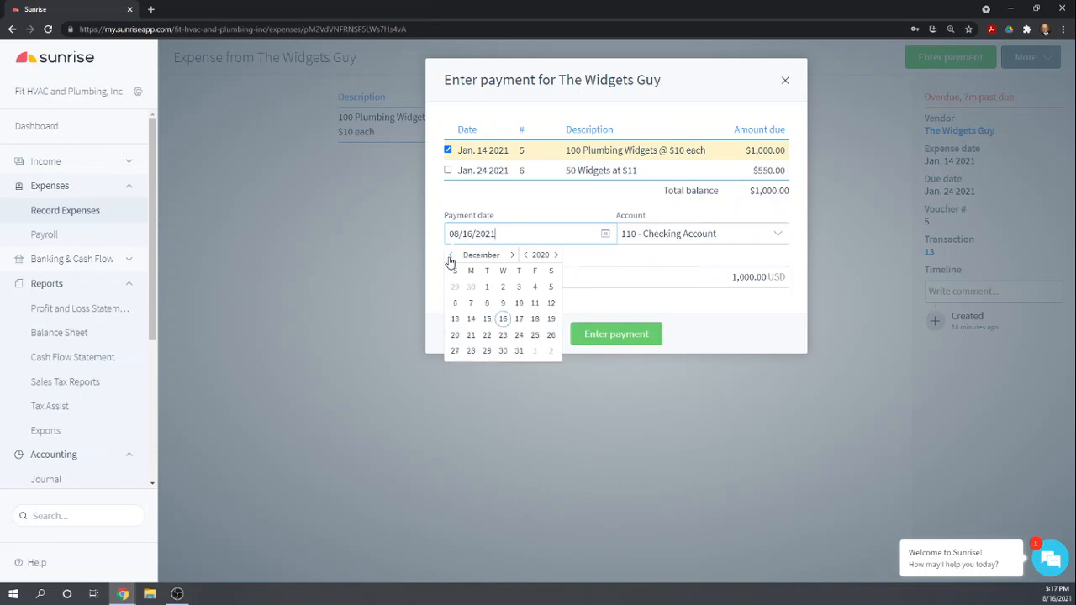
click(518, 335)
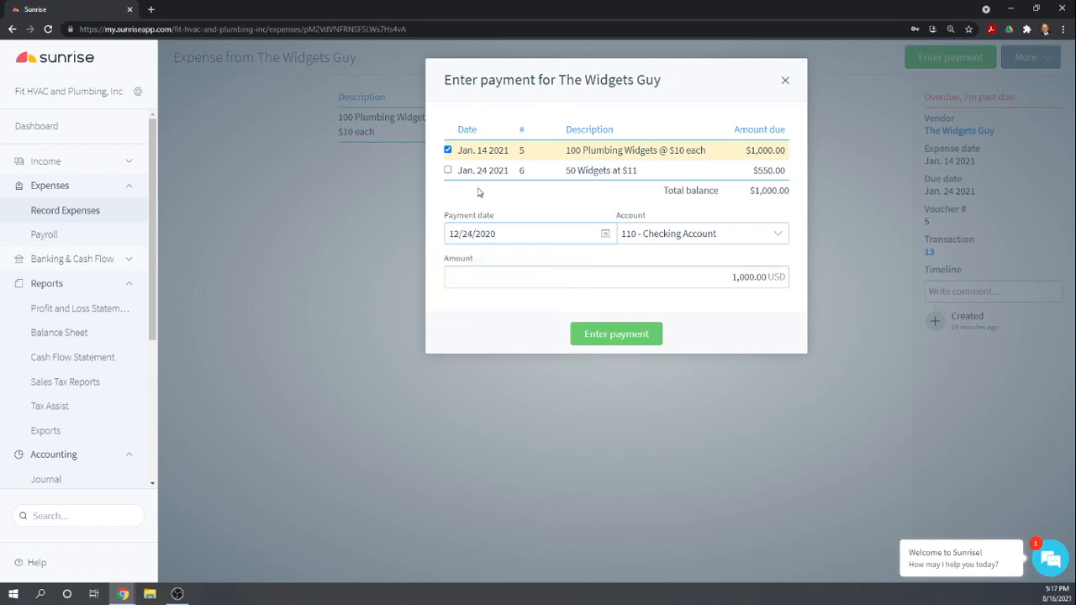
click(628, 276)
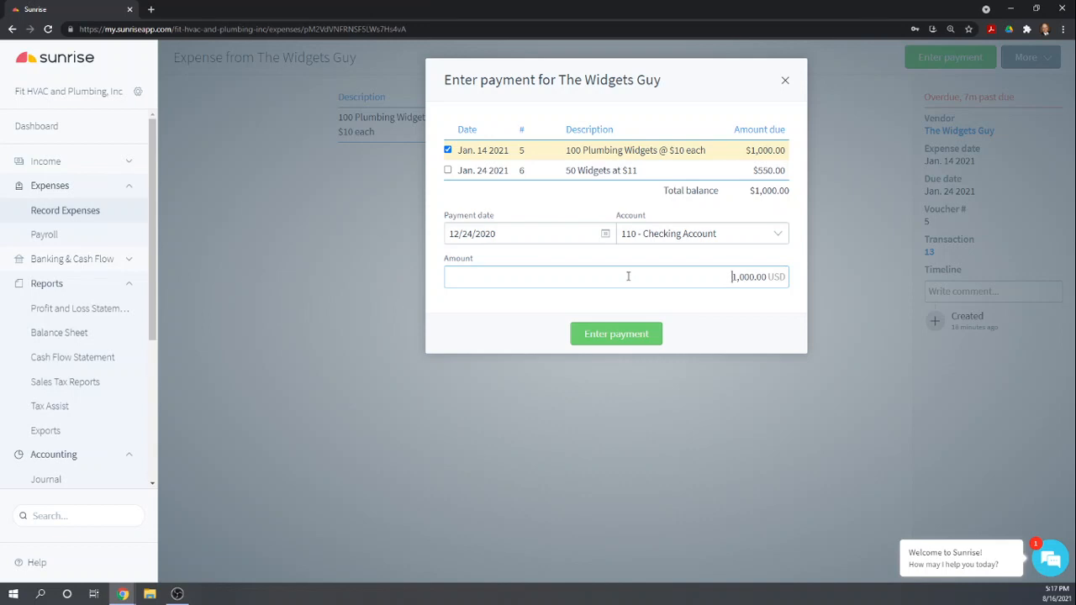
click(609, 338)
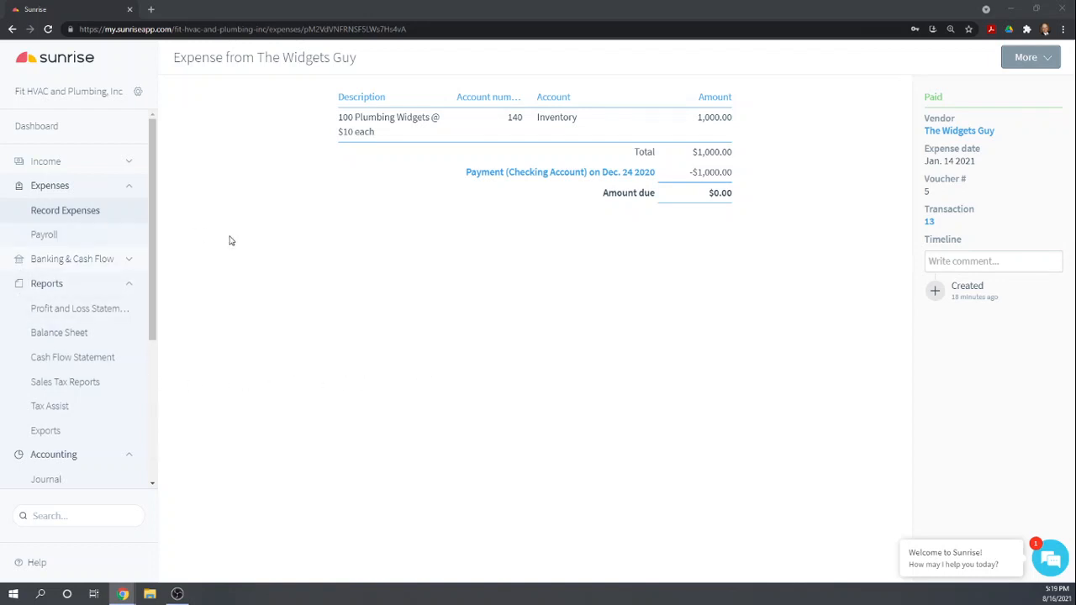
Step: Start a new credit note for an expense from the expenses list, with The Widgets Guy as vendor
click(71, 214)
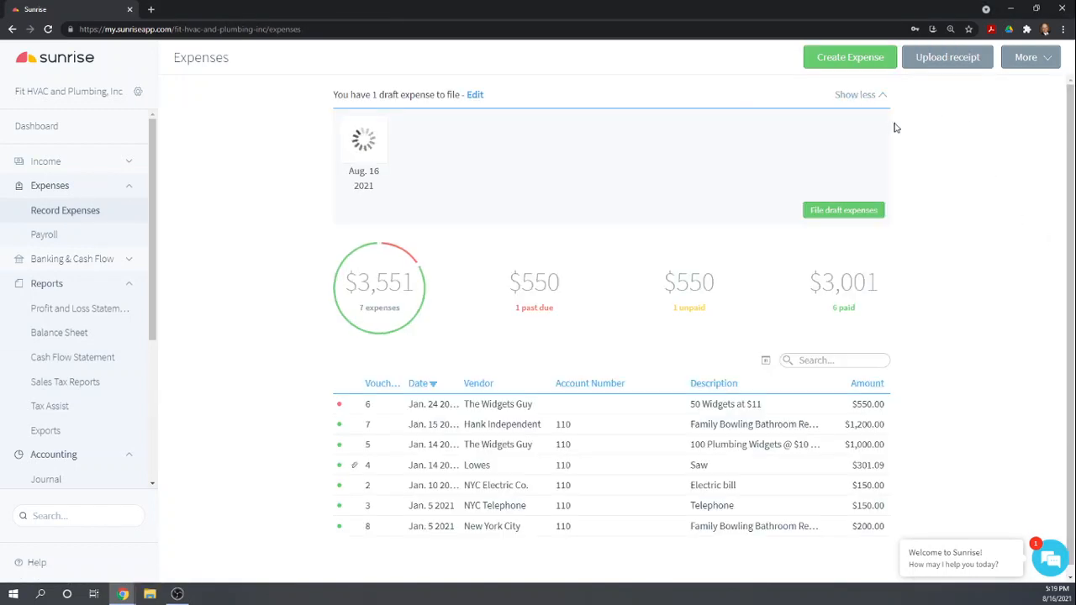
click(1050, 61)
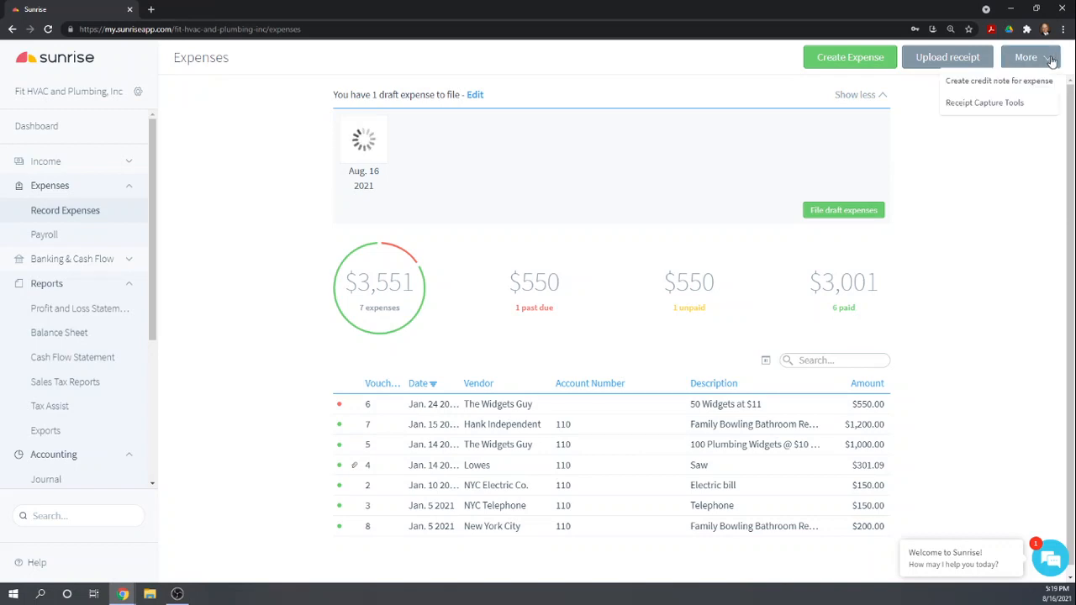
click(1005, 85)
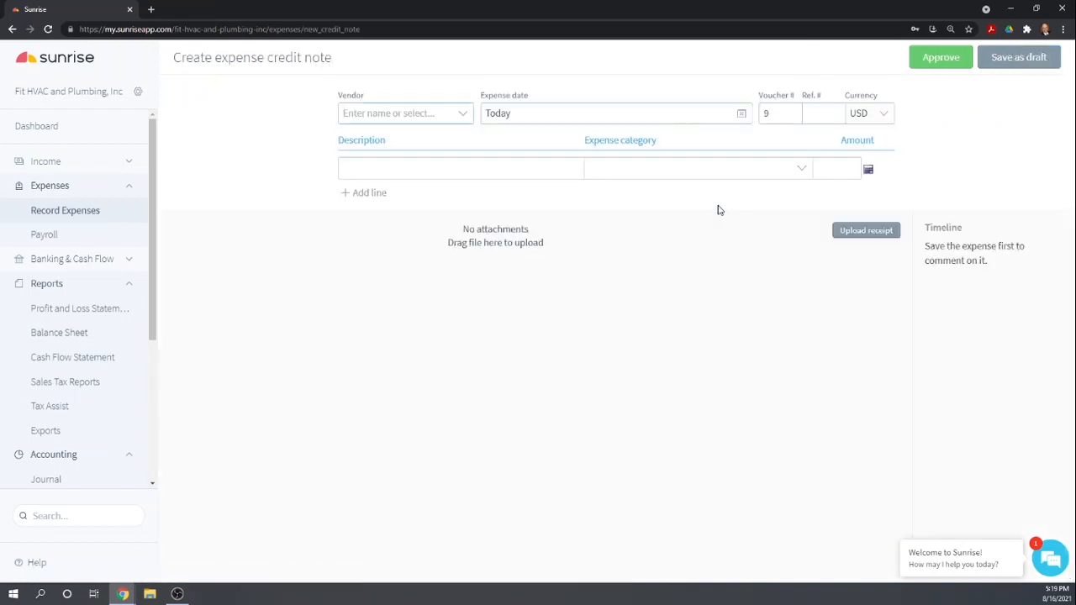
click(462, 115)
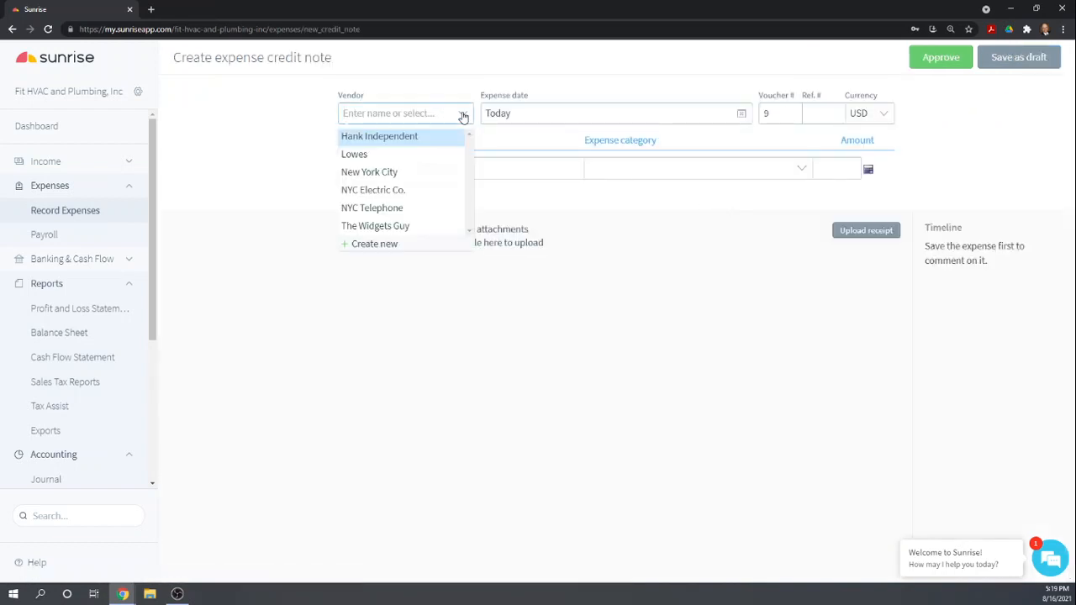
click(392, 227)
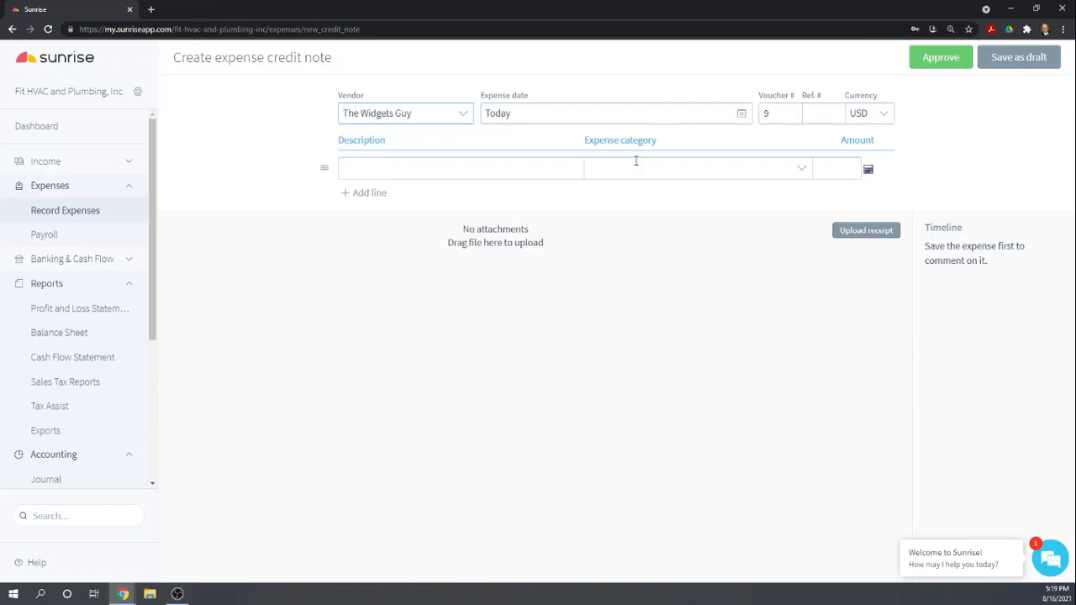
Step: Set the credit note's expense date to 02/12/2021
click(744, 115)
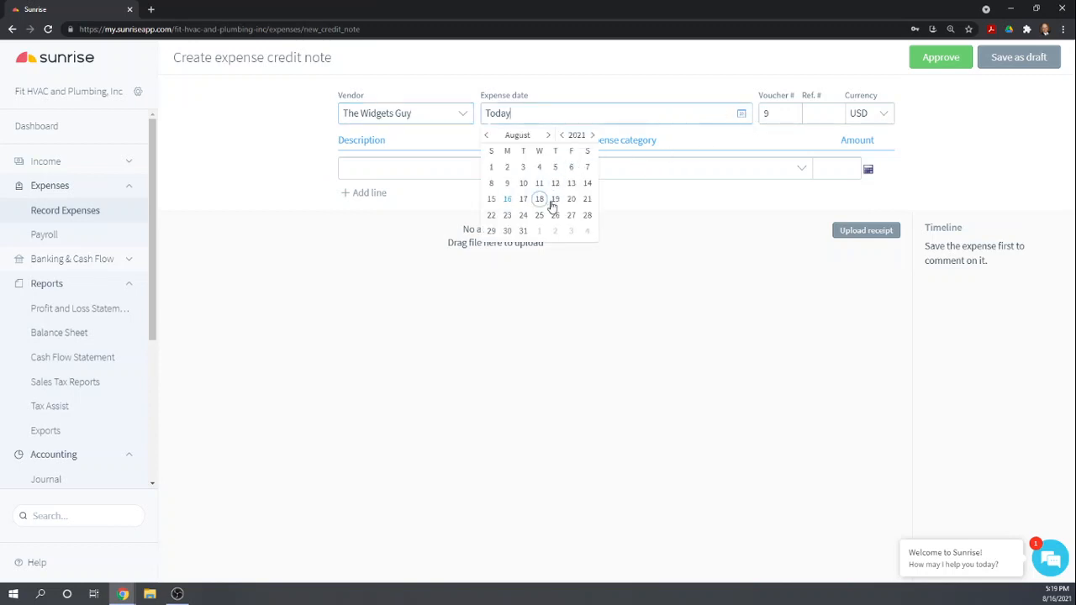
click(486, 136)
click(487, 136)
click(487, 136)
click(487, 137)
click(487, 137)
click(487, 136)
click(571, 183)
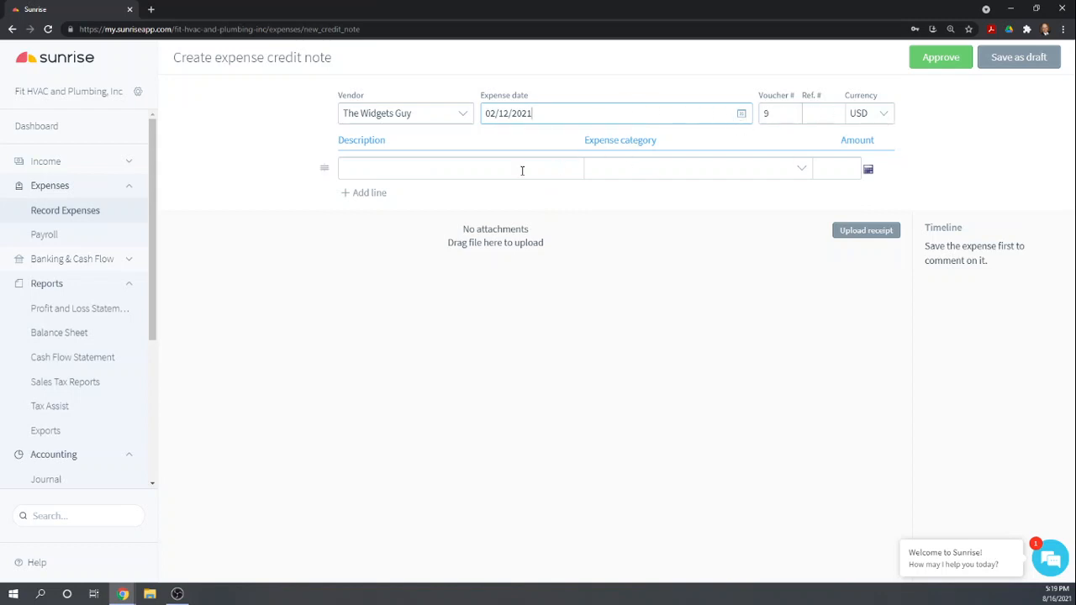
Step: Fill in the credit note line with description "Credit for one widget @ $11", expense category 140 - Inventory, and amount 11
click(379, 168)
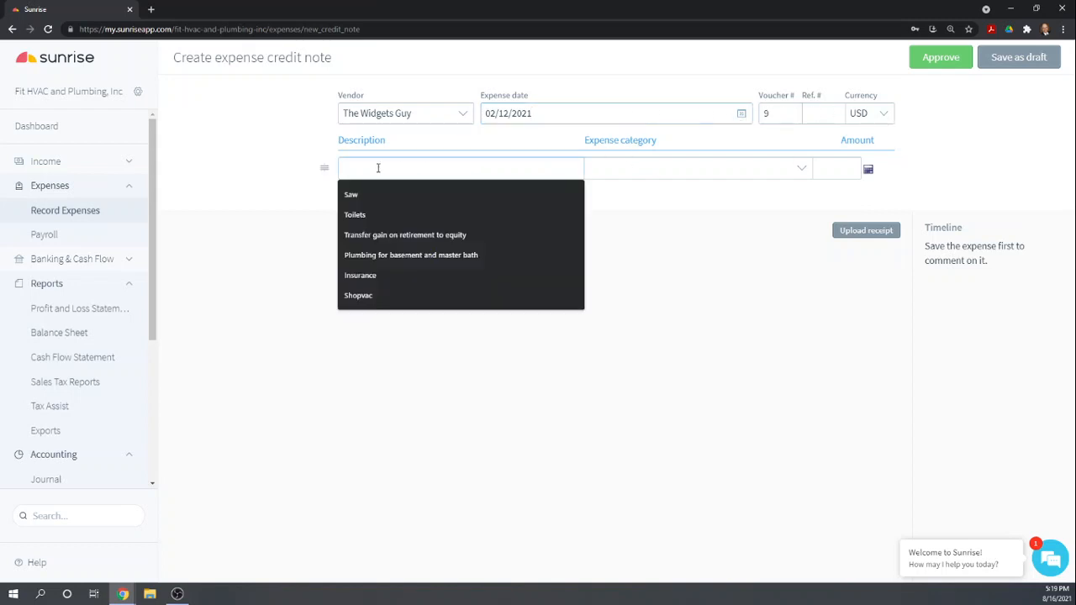
text(Credi)
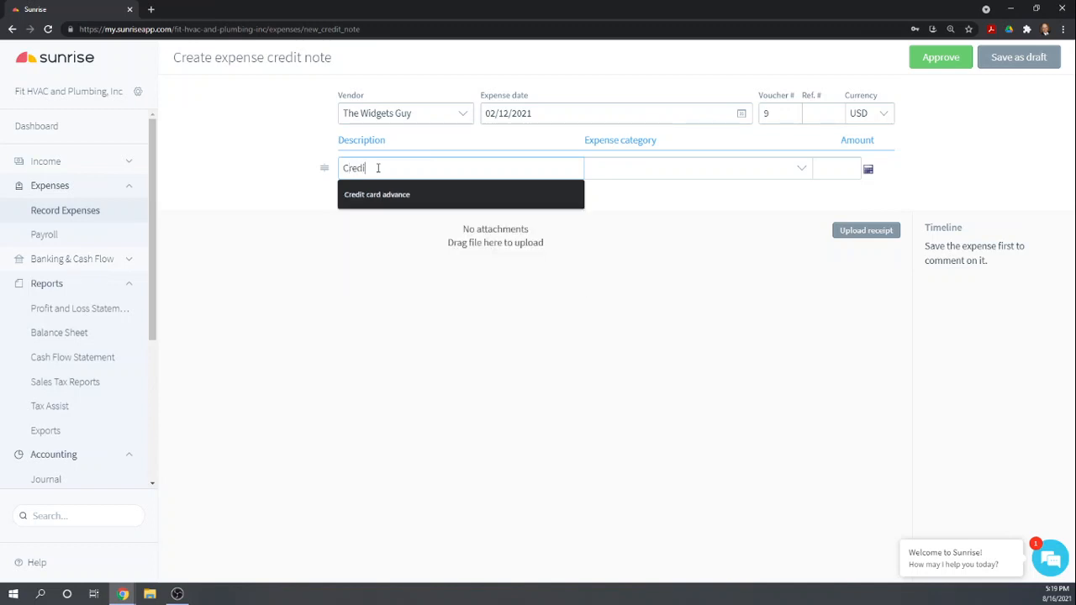
text(t for one)
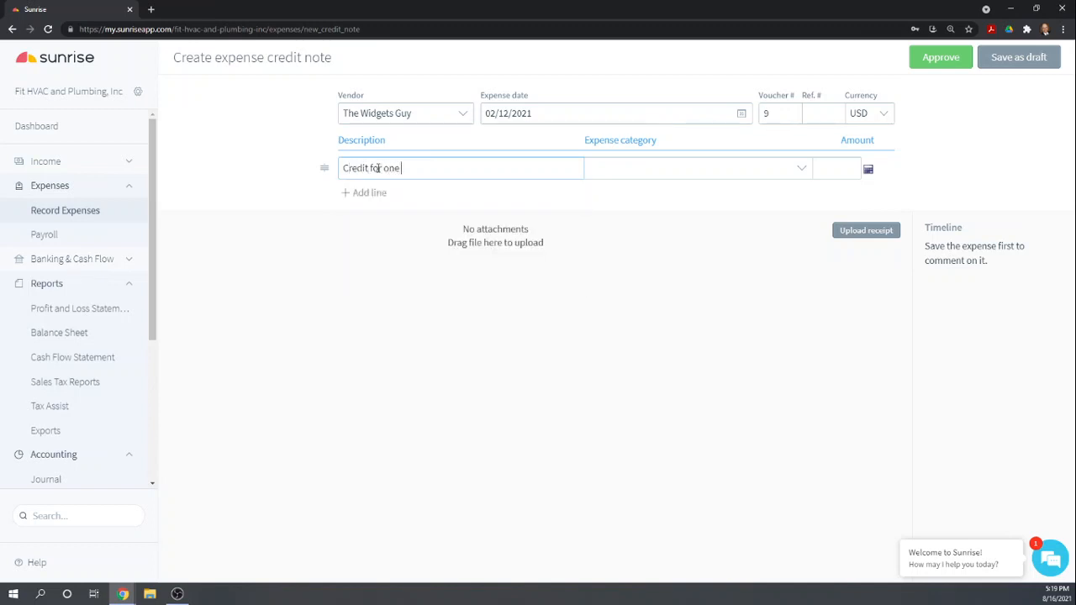
text( widget @ $11)
key(Tab)
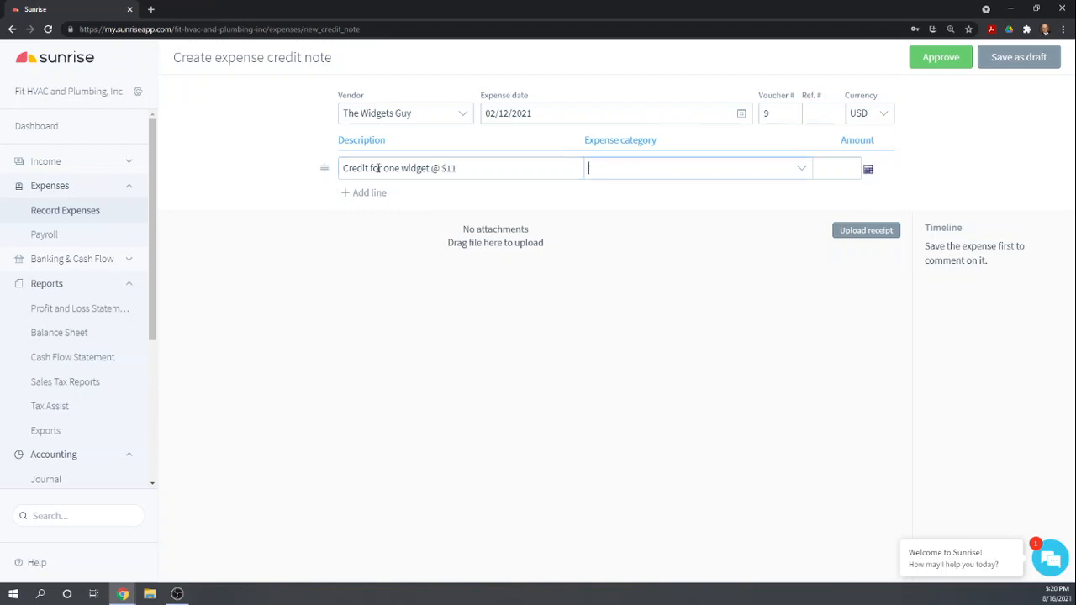
text(inv)
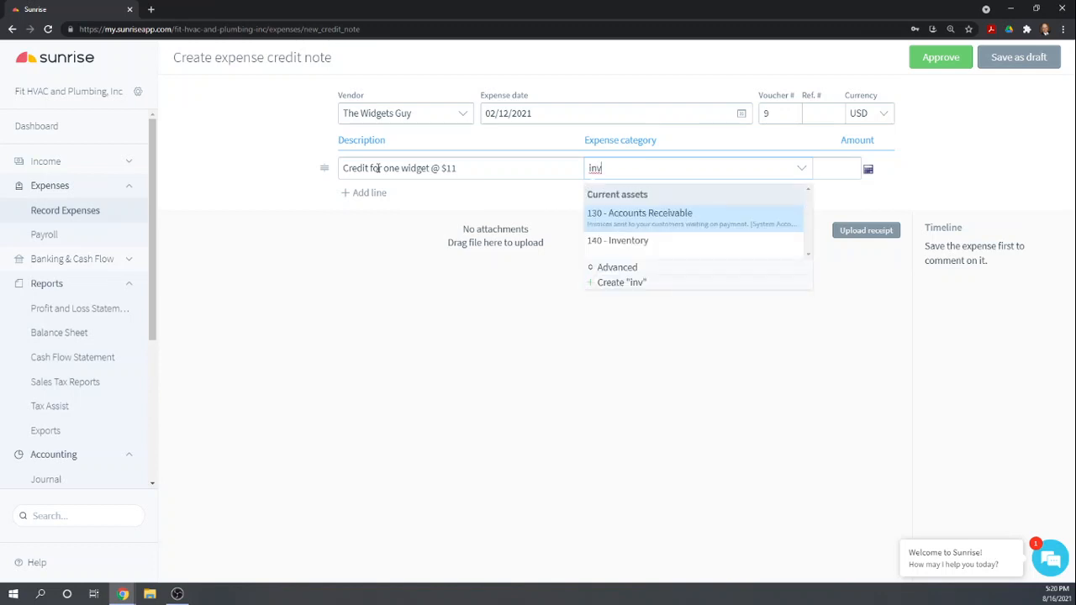
click(632, 243)
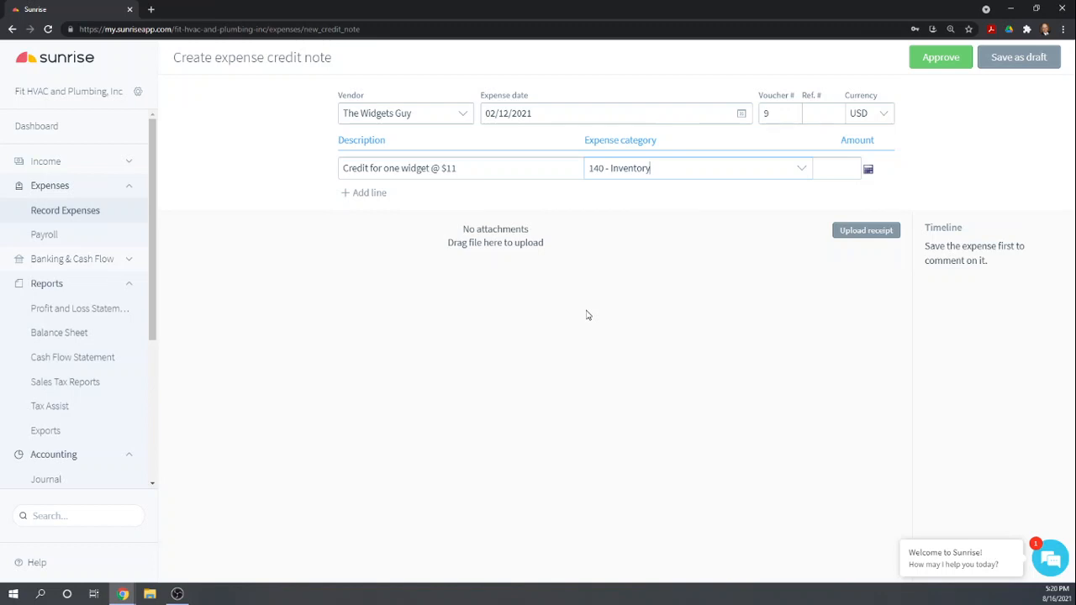
key(Tab)
text(11)
key(Tab)
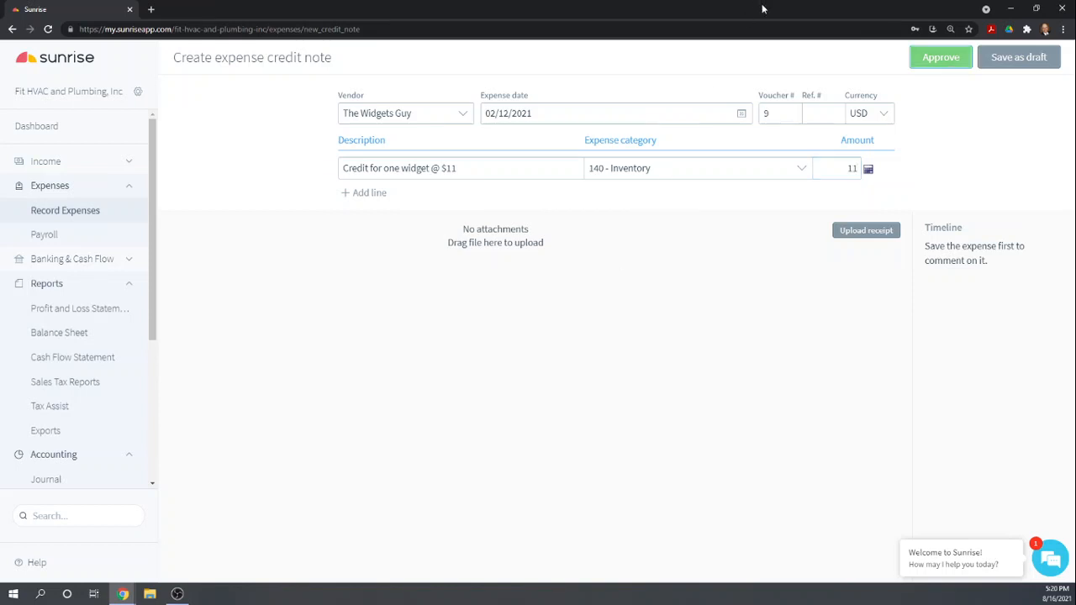
Step: Approve the expense credit note for The Widgets Guy and show only the unpaid expenses
click(943, 59)
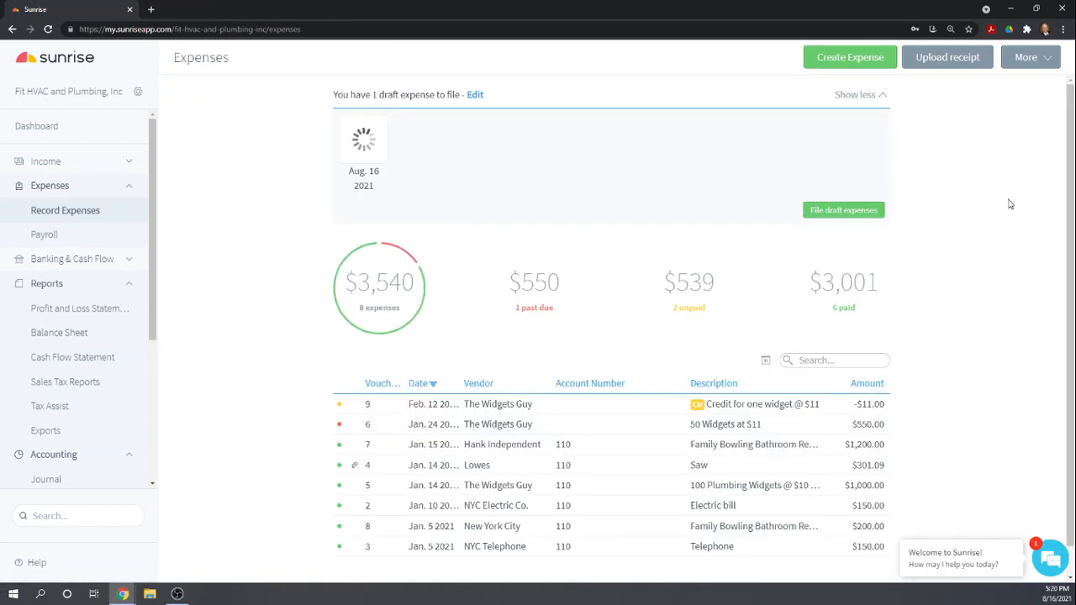
scroll(975, 229, down, 1)
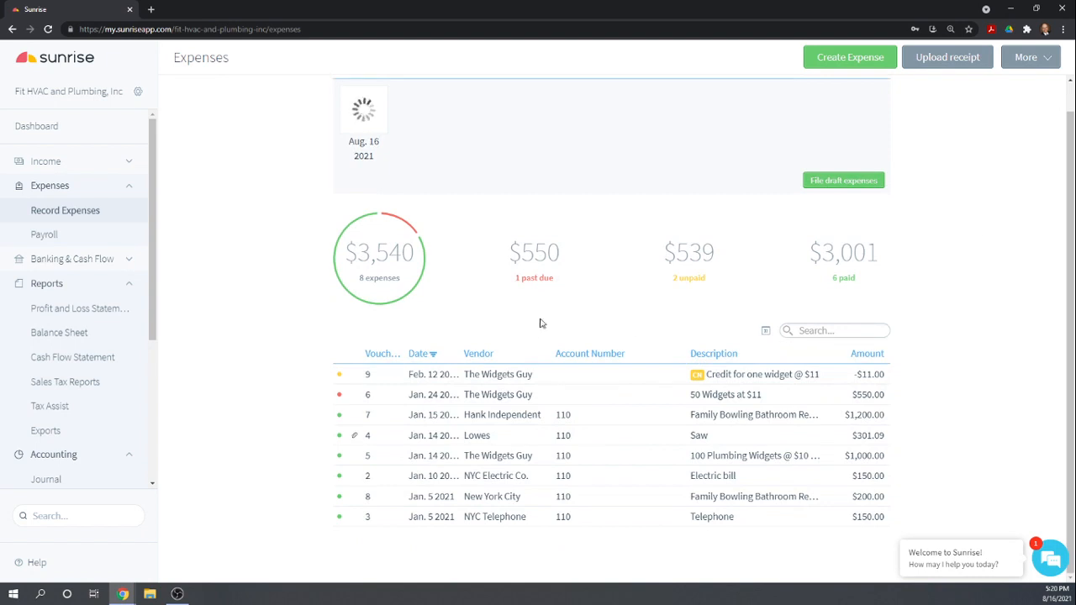
click(686, 282)
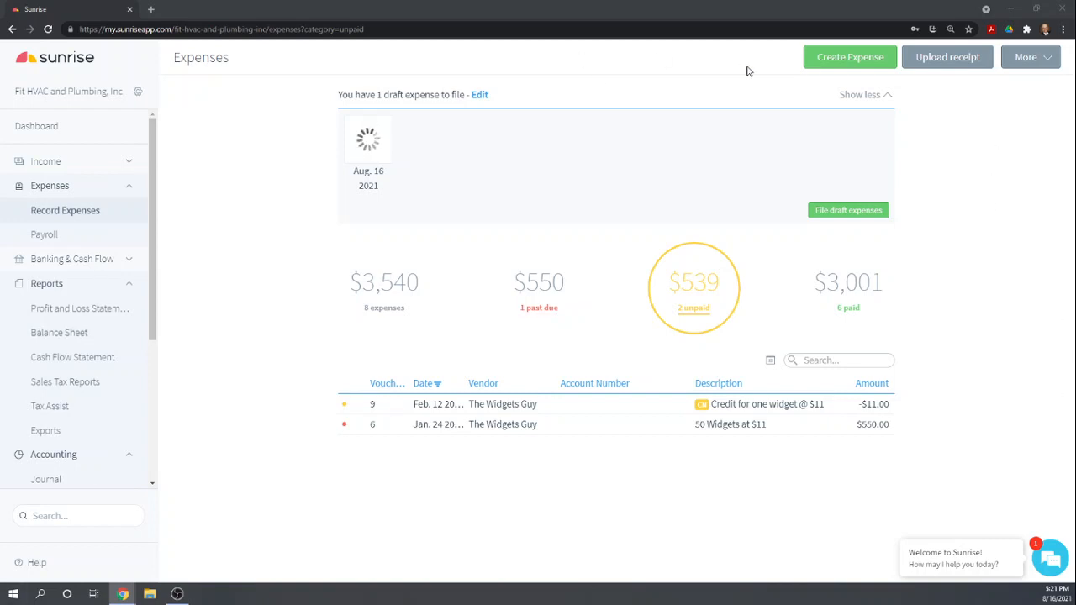
Step: Start a new expense with The Widgets Guy as vendor
click(835, 61)
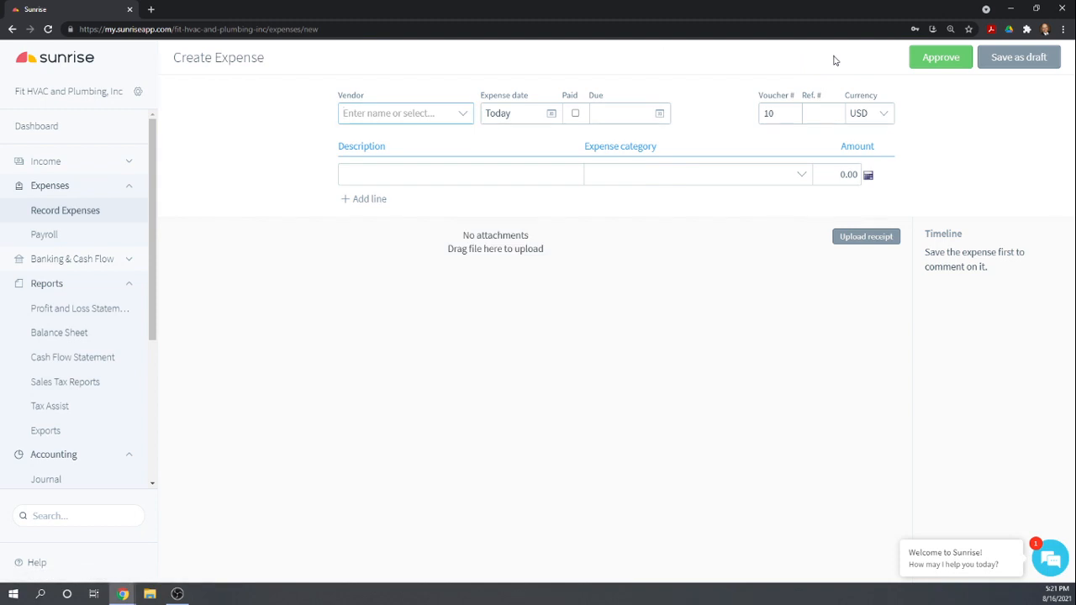
text(the)
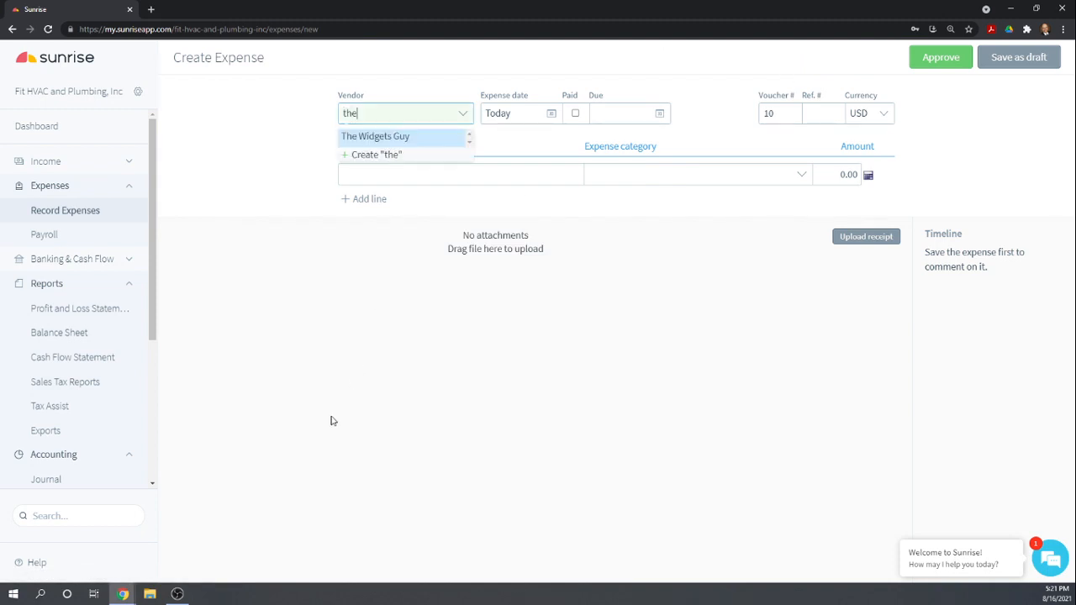
click(397, 140)
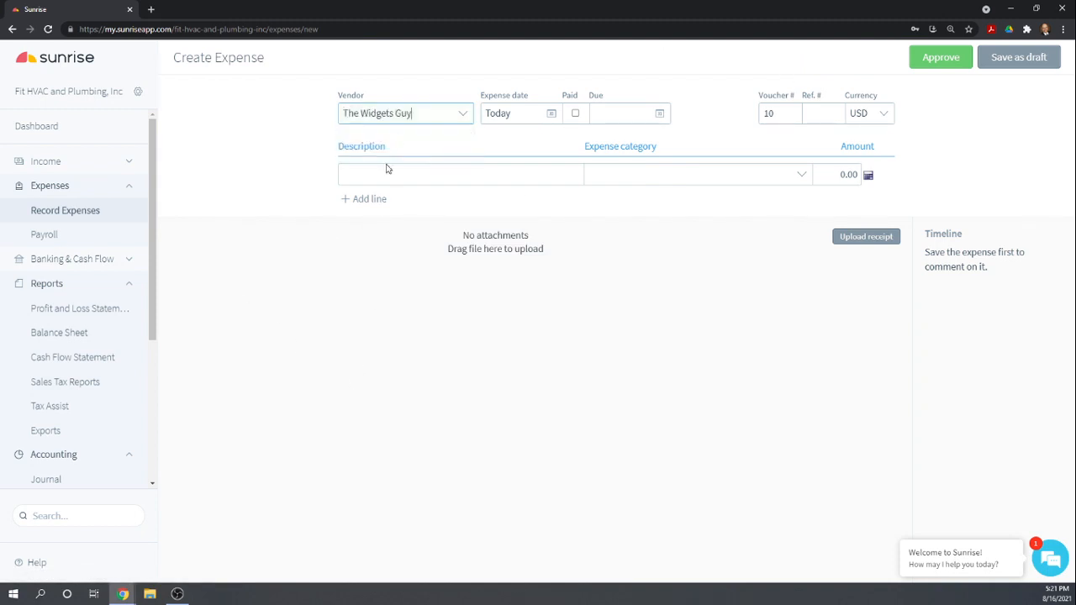
Step: Set the new expense's date to 02/15/2021
key(Tab)
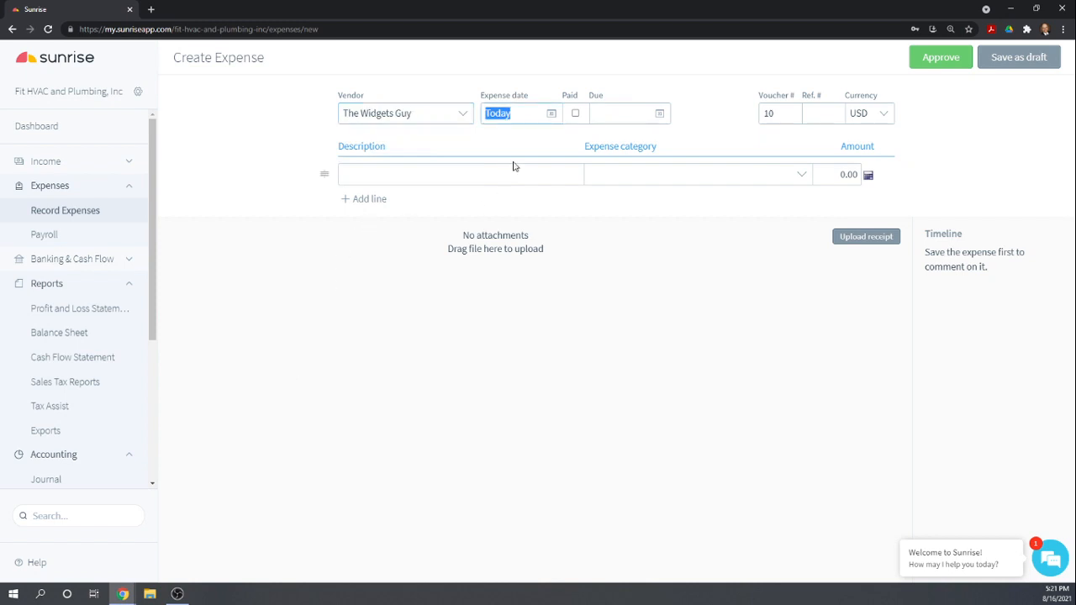
click(551, 115)
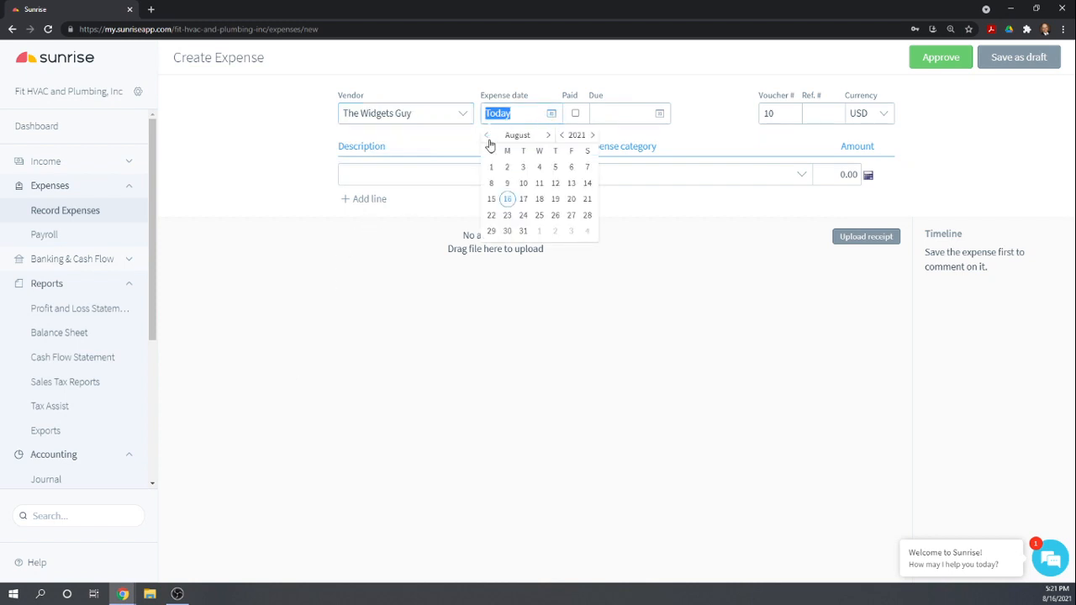
click(487, 136)
click(487, 137)
click(487, 138)
click(487, 138)
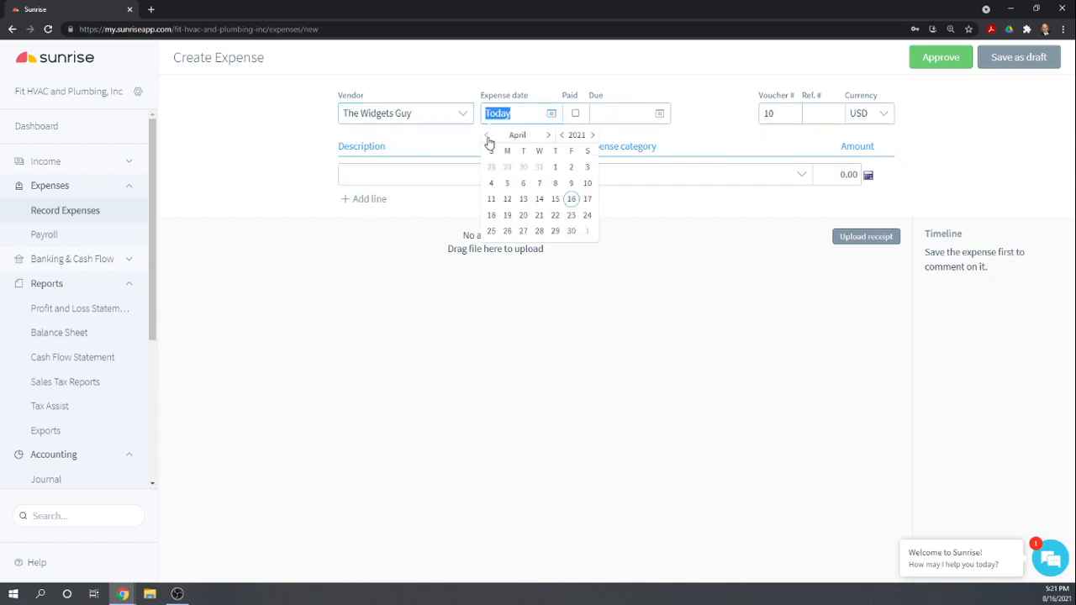
click(487, 138)
click(487, 138)
click(507, 201)
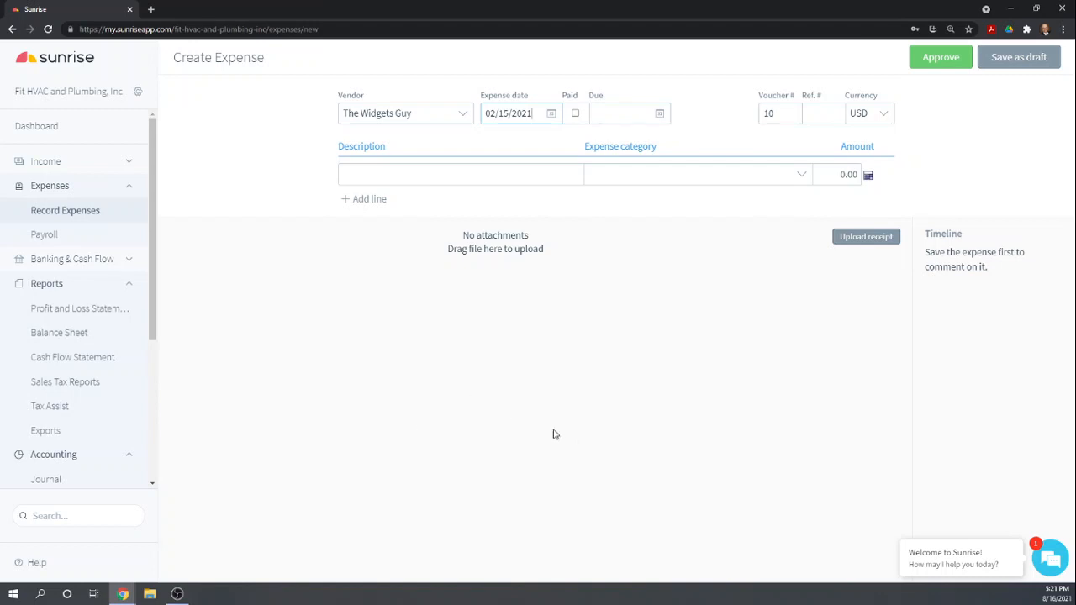
Step: Set the new expense's due date to 02/25/2021, leaving it unpaid
key(Tab)
key(Tab)
click(660, 113)
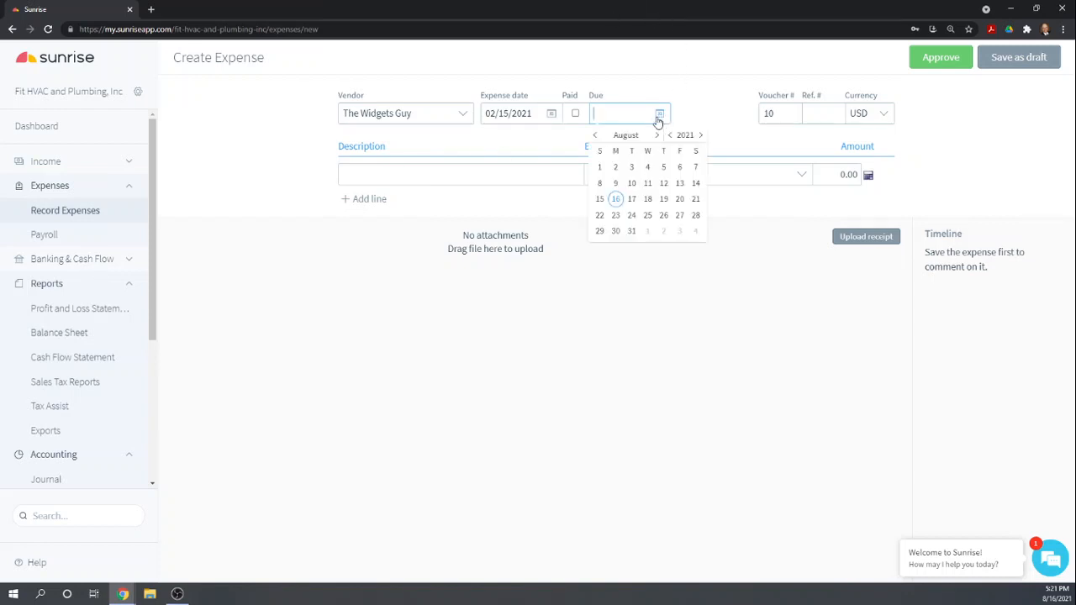
click(595, 136)
click(595, 136)
click(595, 136)
click(595, 137)
click(594, 136)
click(595, 136)
click(663, 216)
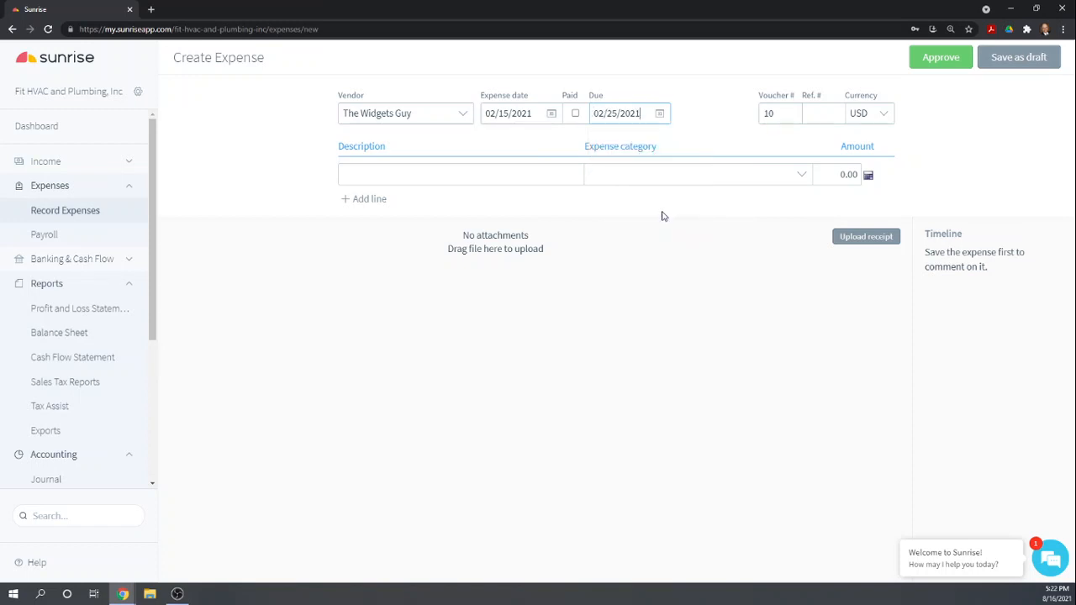
Step: Enter the expense line description "10 widgets @ 11 each"
key(Tab)
key(Tab)
text(10)
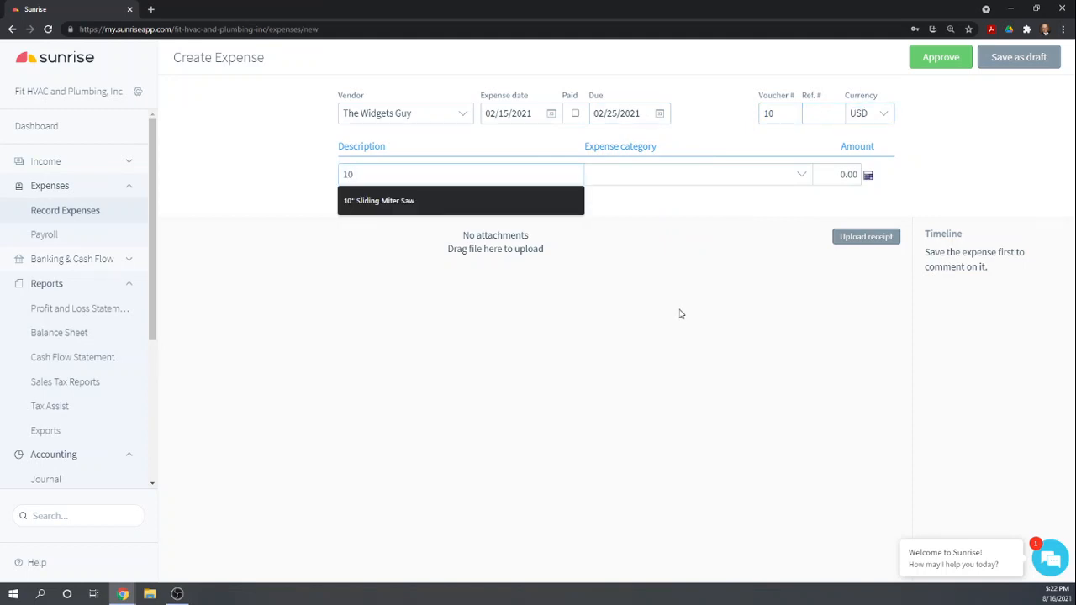
text( widget)
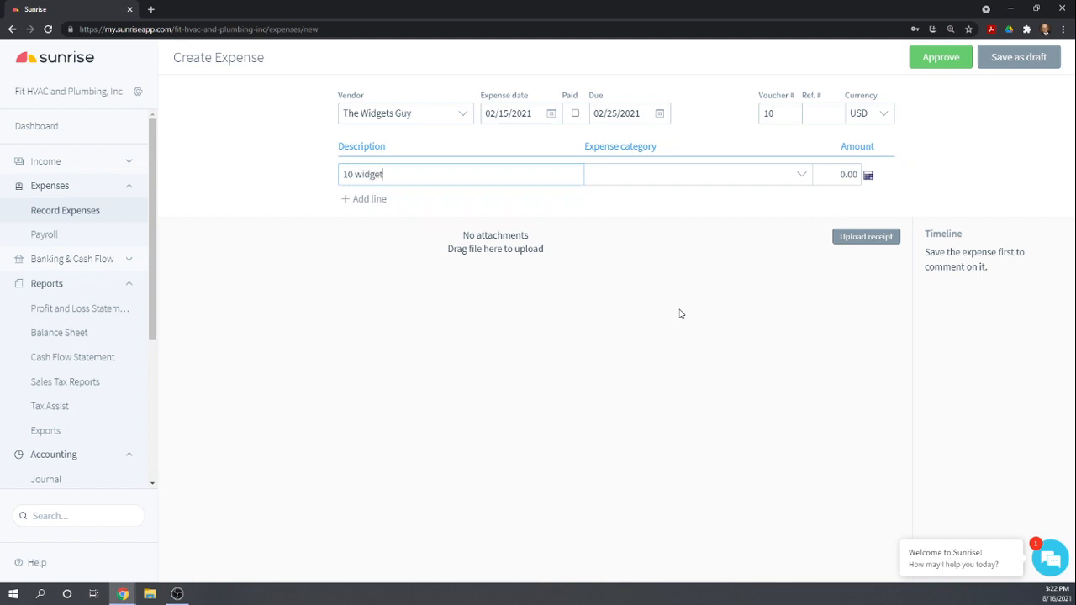
text(s @ 11 each)
Step: Assign the expense line to category 140 - Inventory with amount 110, and approve the expense
key(Tab)
text(inve)
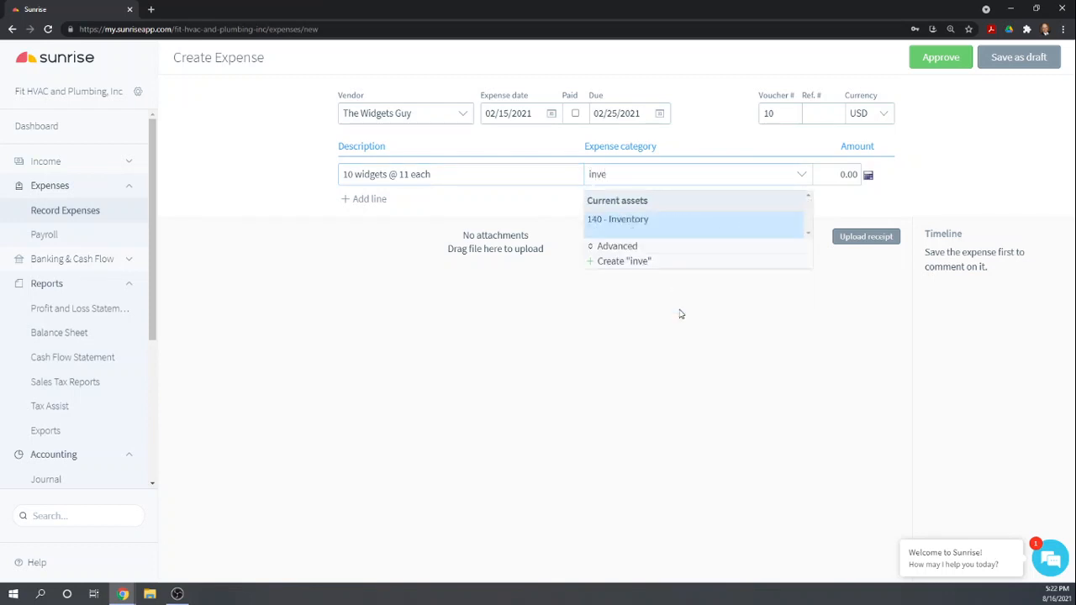
click(629, 225)
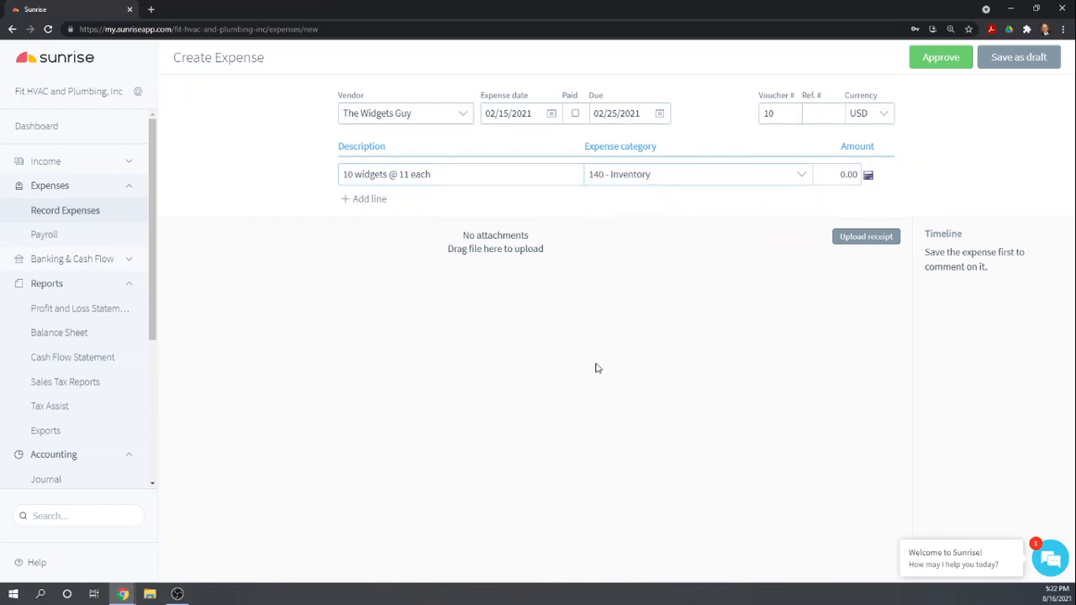
key(Tab)
text(1)
key(Tab)
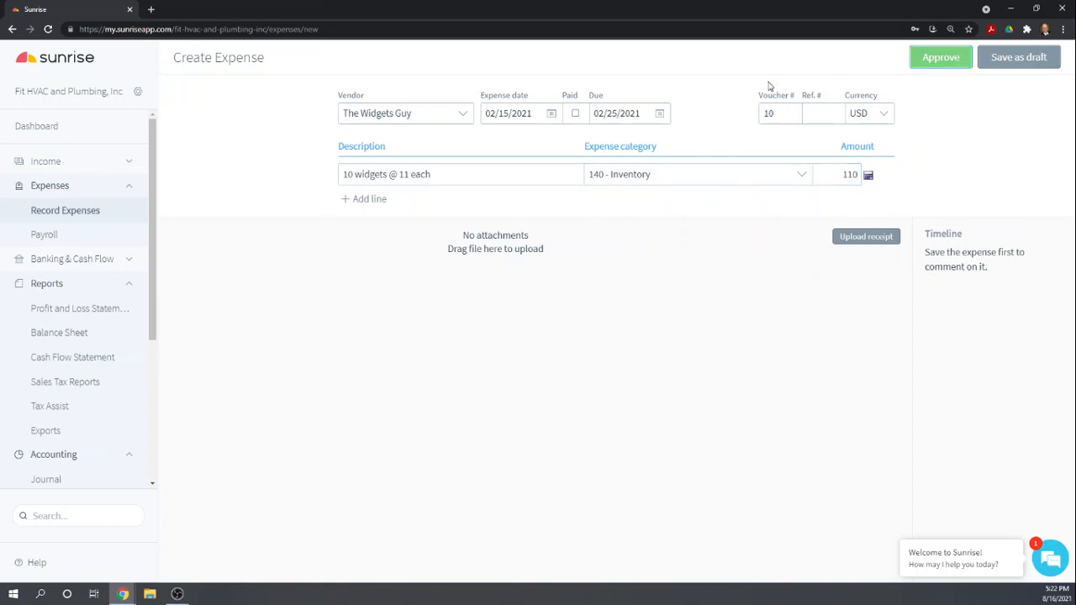
click(935, 65)
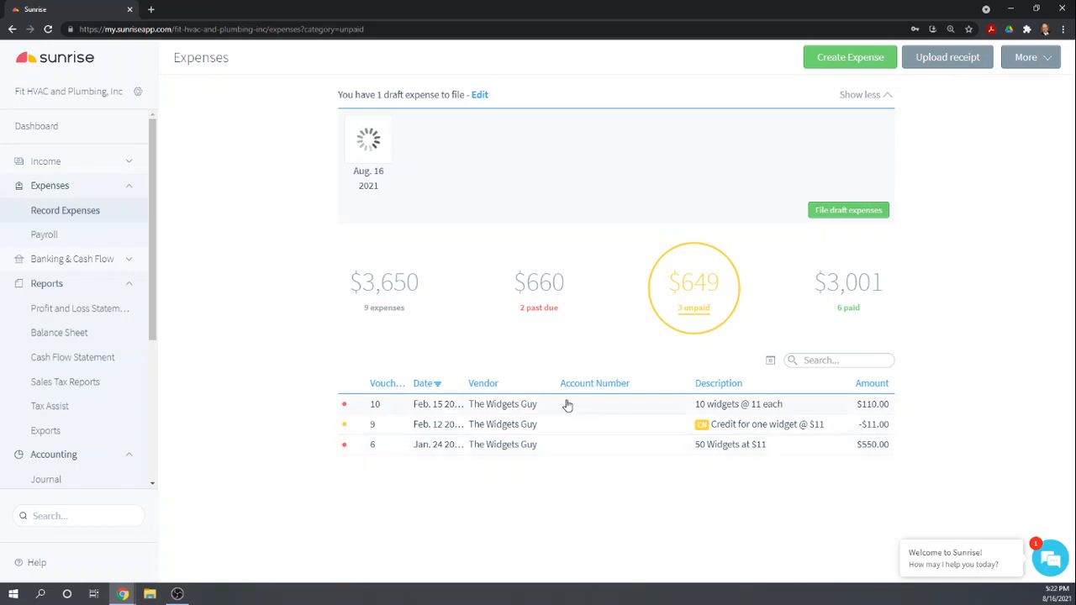
Step: Open the "10 widgets @ 11 each" expense and check which bills its payment form offers, without entering a payment
click(728, 409)
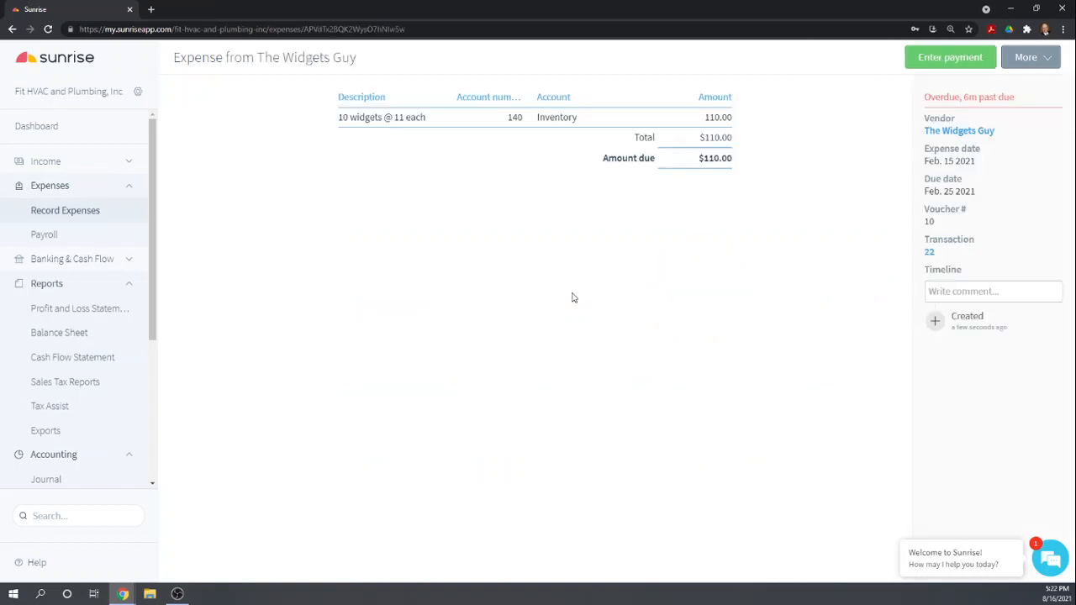
click(941, 60)
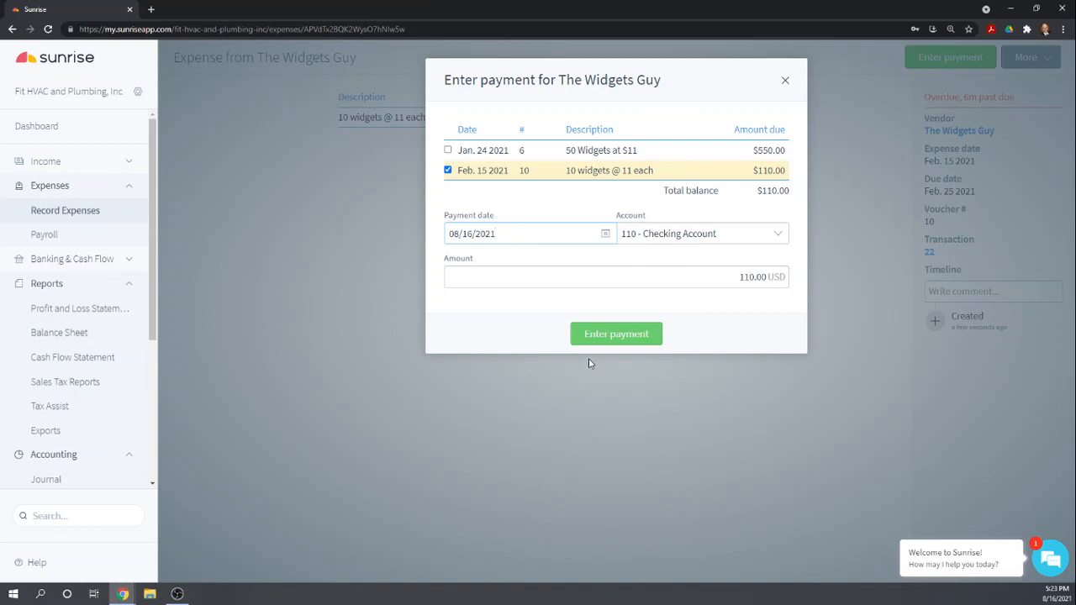
click(448, 170)
click(449, 171)
click(787, 81)
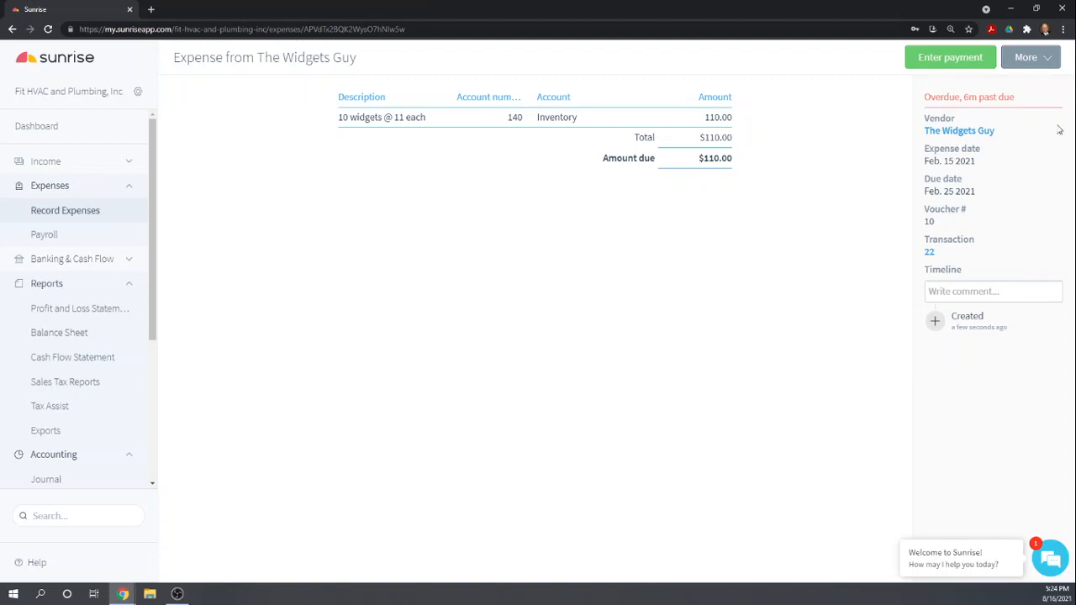
Step: Edit the approved 10-widgets expense and append "Less $11 Credit" to its line description
click(1050, 59)
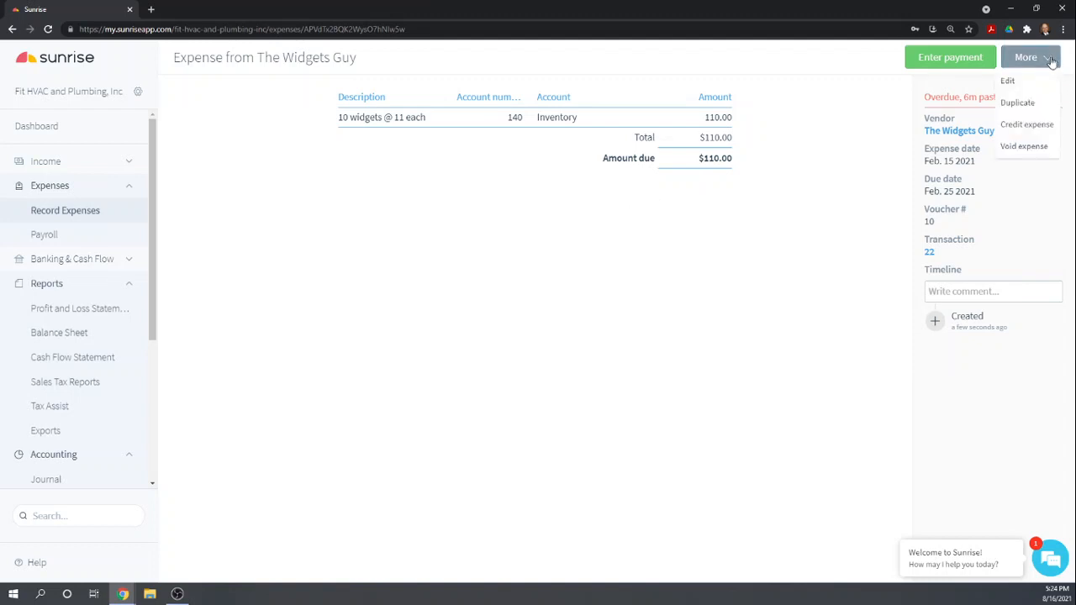
click(1007, 84)
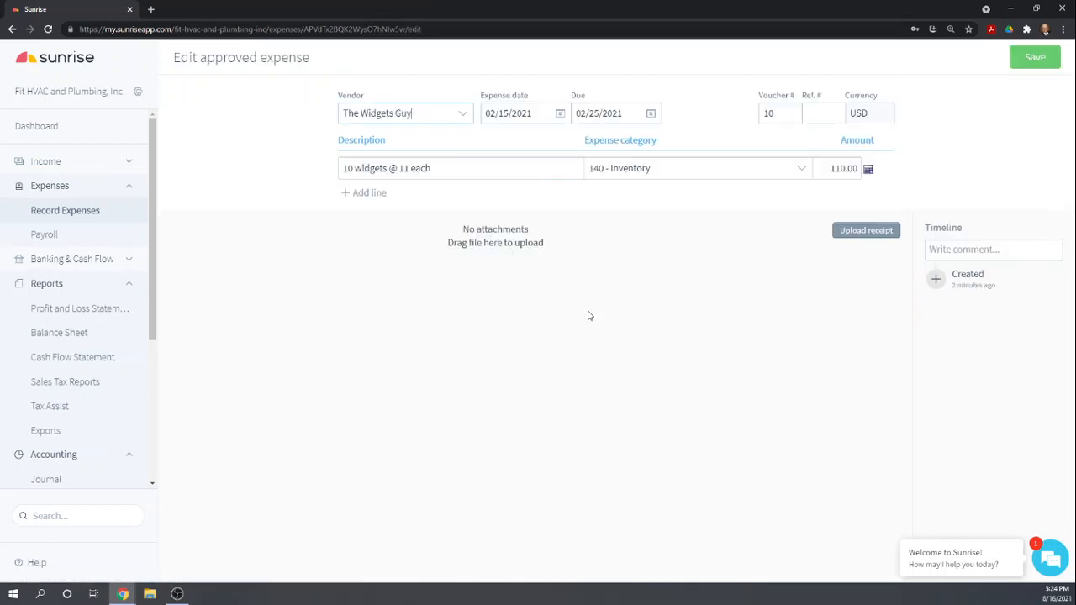
click(351, 169)
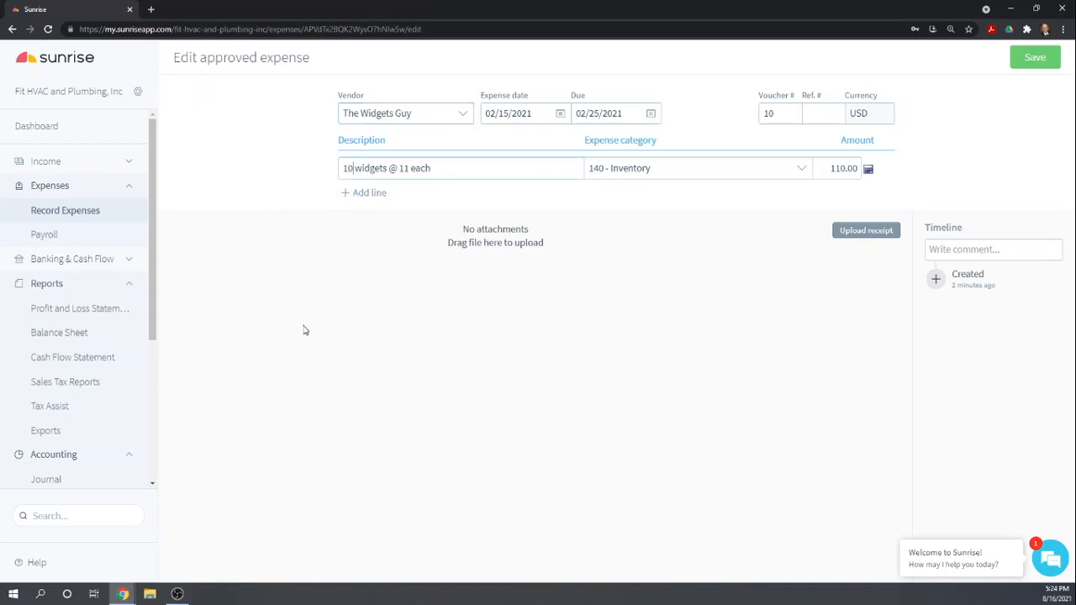
click(434, 170)
text(Less $11 Credit)
key(Tab)
key(Tab)
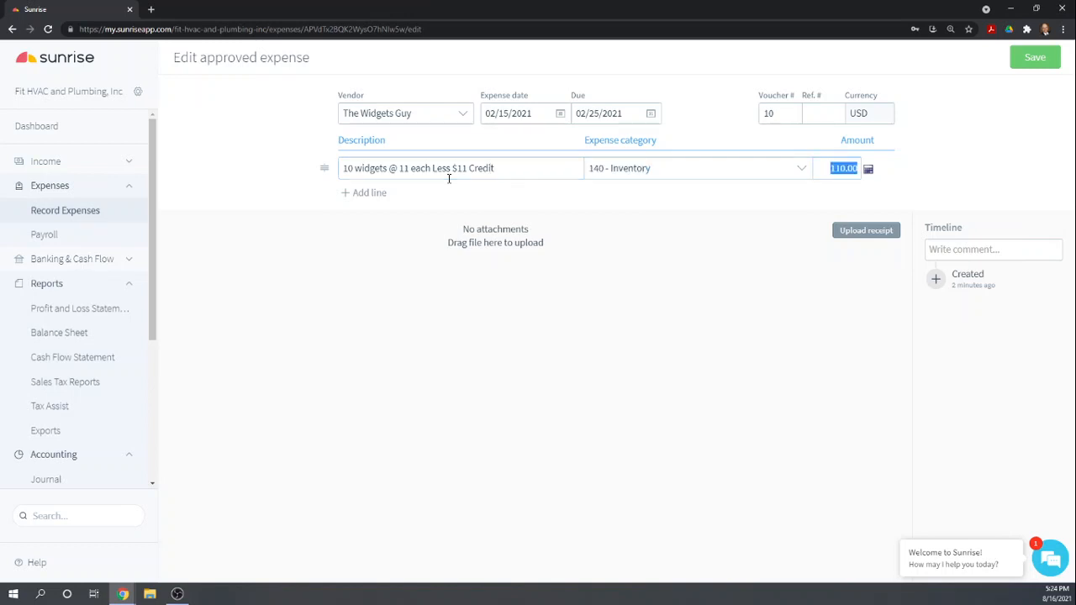
Step: Set the edited expense line's amount to 99 and save the expense
text(1000)
key(BackSpace)
key(BackSpace)
key(BackSpace)
key(BackSpace)
text(99)
key(Tab)
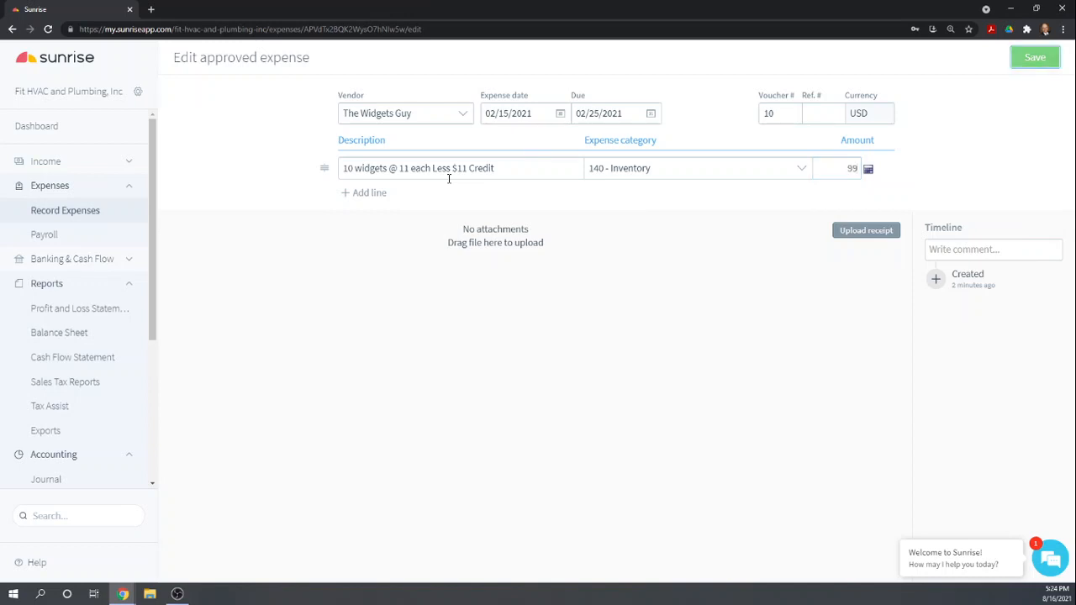
click(1038, 58)
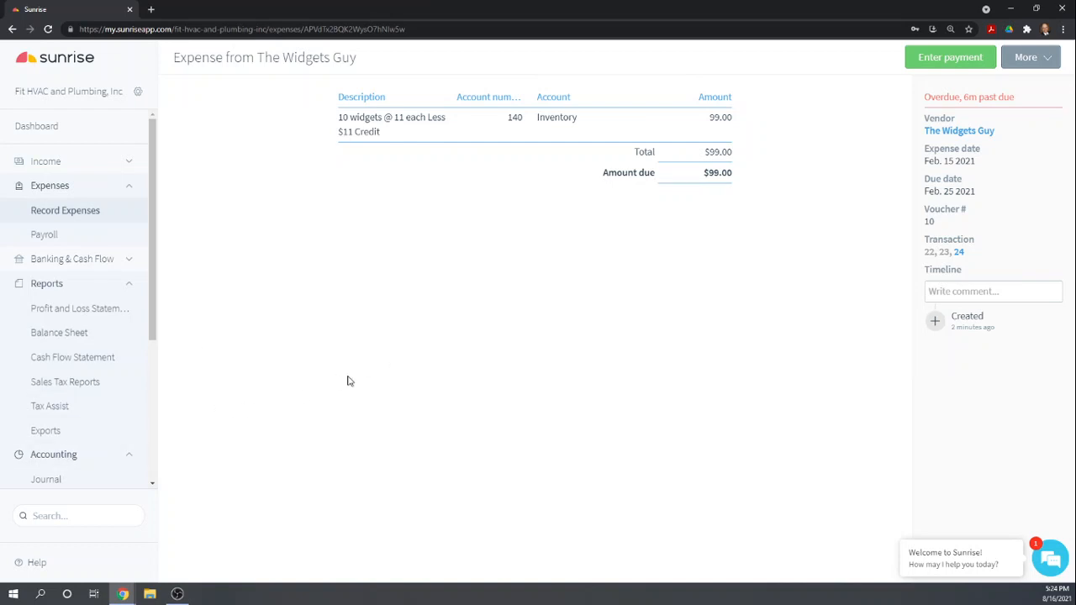
Step: Examine the debit and credit accounts of The Widgets Guy's bill credit note in the transactions list, and return to the list
scroll(84, 353, down, 2)
scroll(84, 353, up, 1)
scroll(59, 370, down, 1)
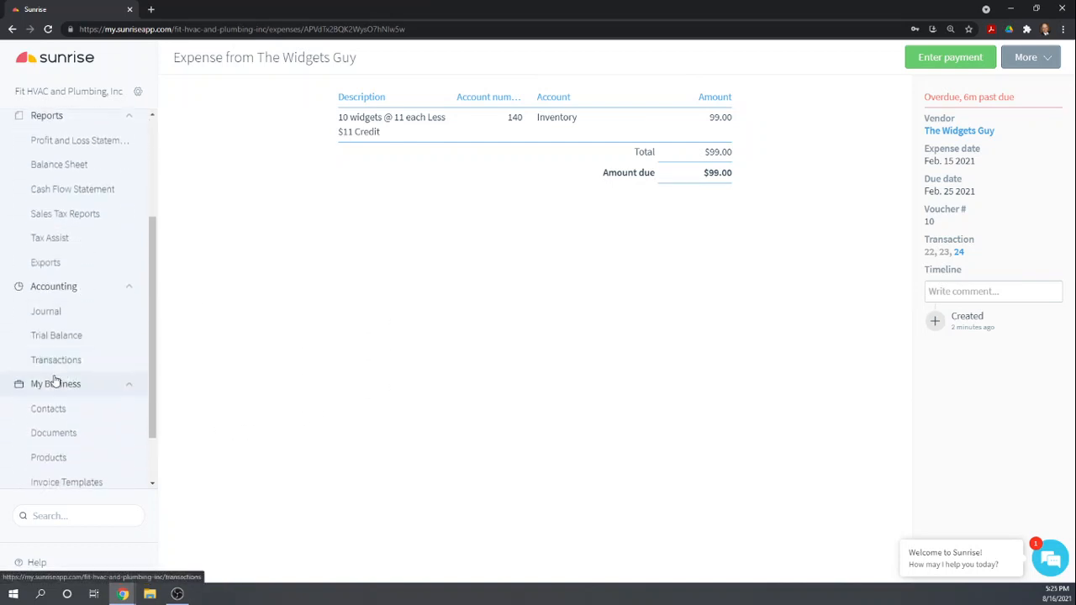
click(51, 361)
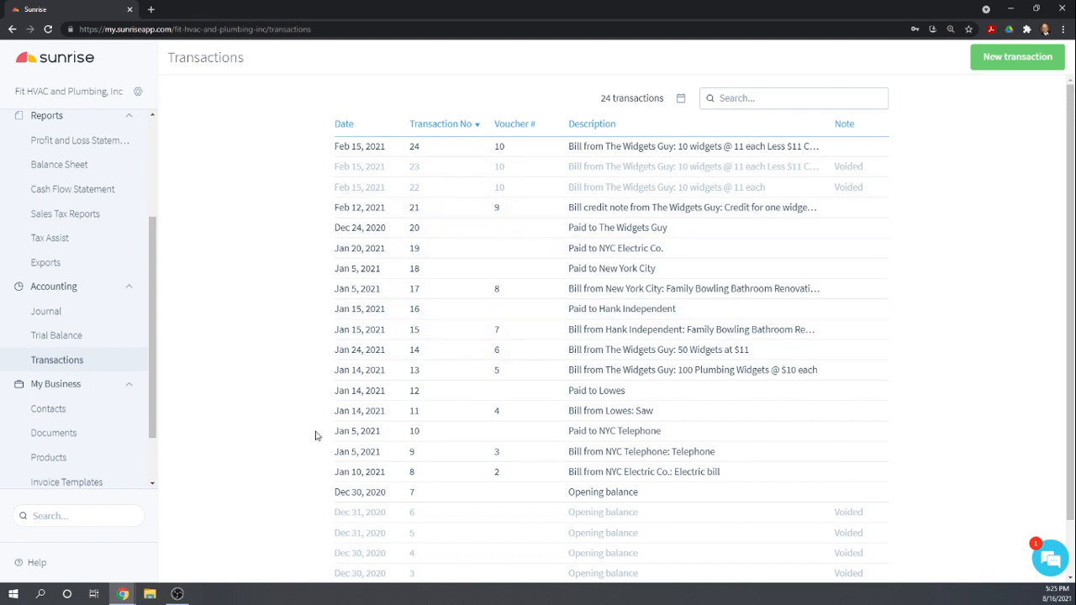
click(626, 211)
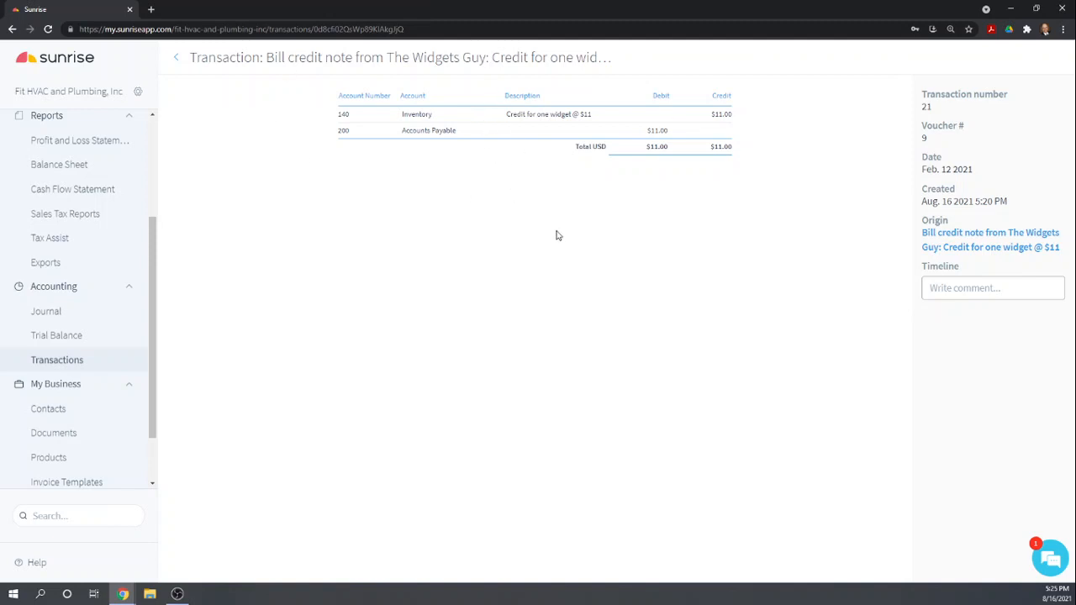
click(176, 58)
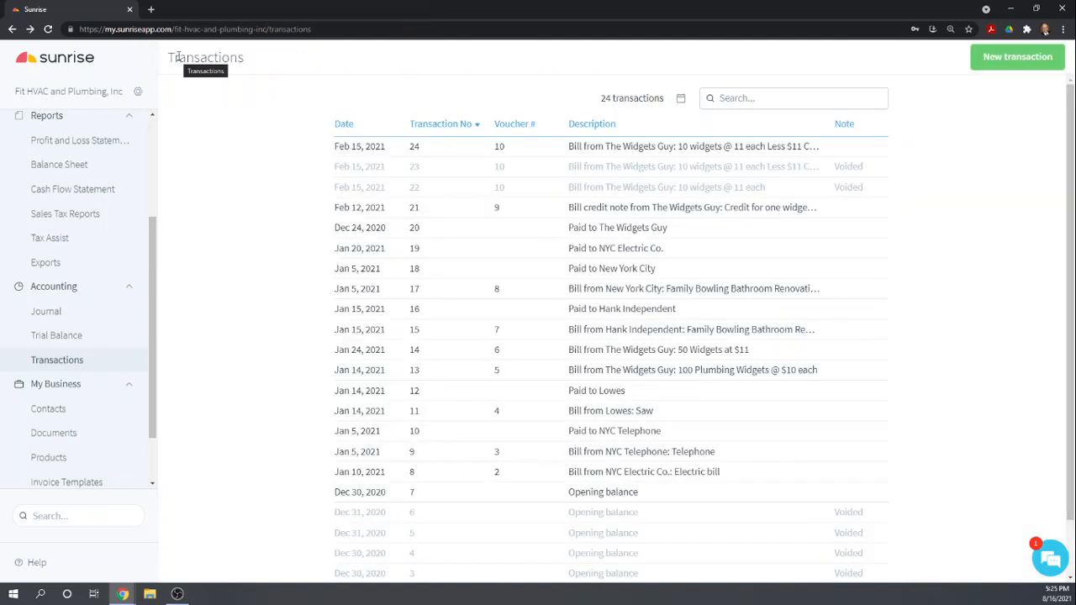
Step: Return to the recorded expenses and show only the unpaid ones
scroll(93, 336, down, 1)
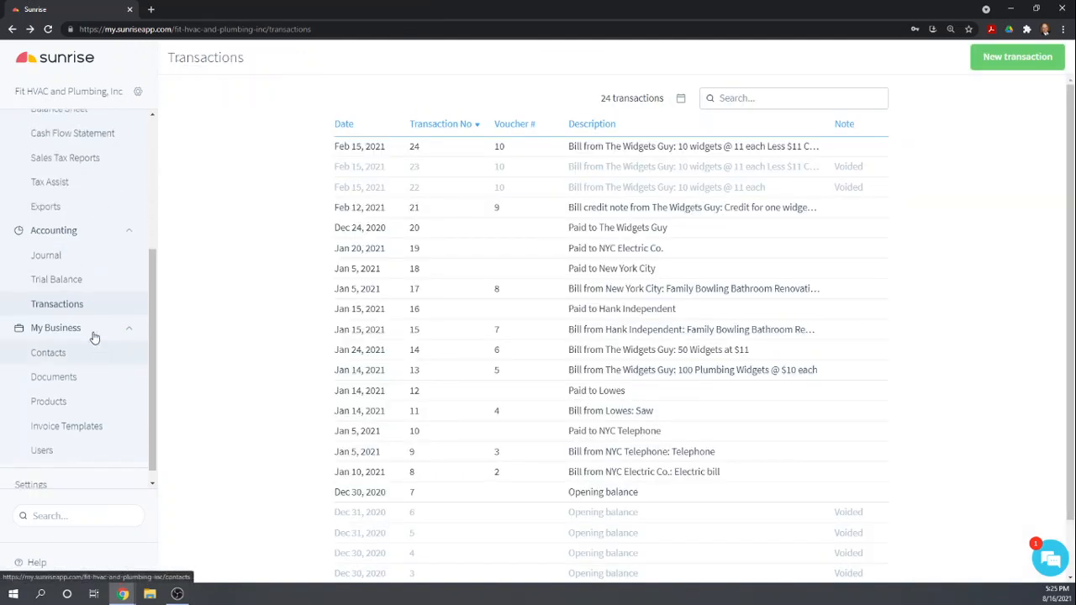
scroll(76, 294, up, 3)
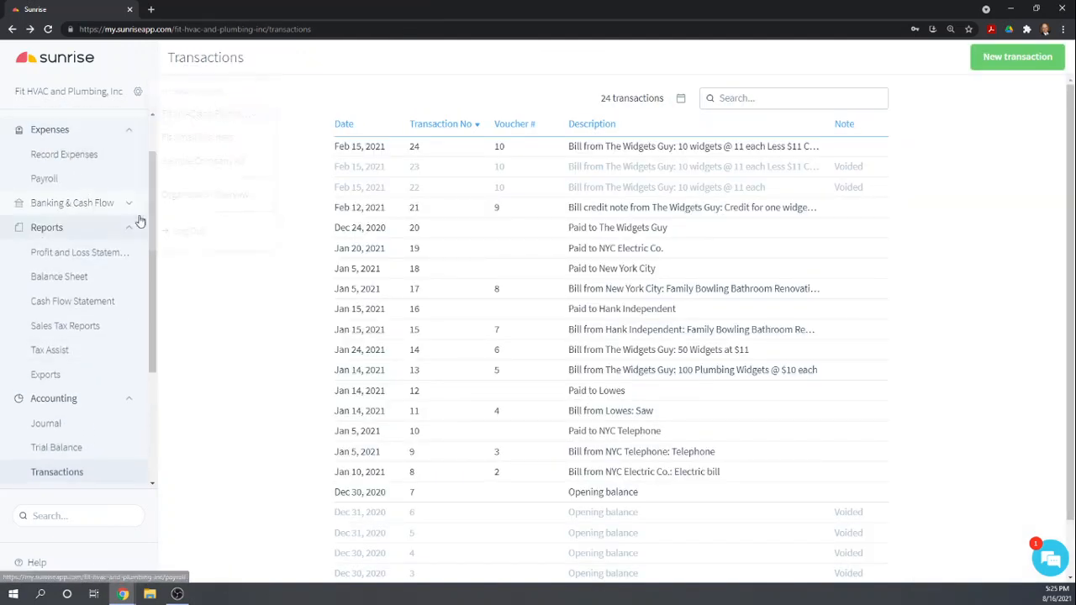
click(51, 156)
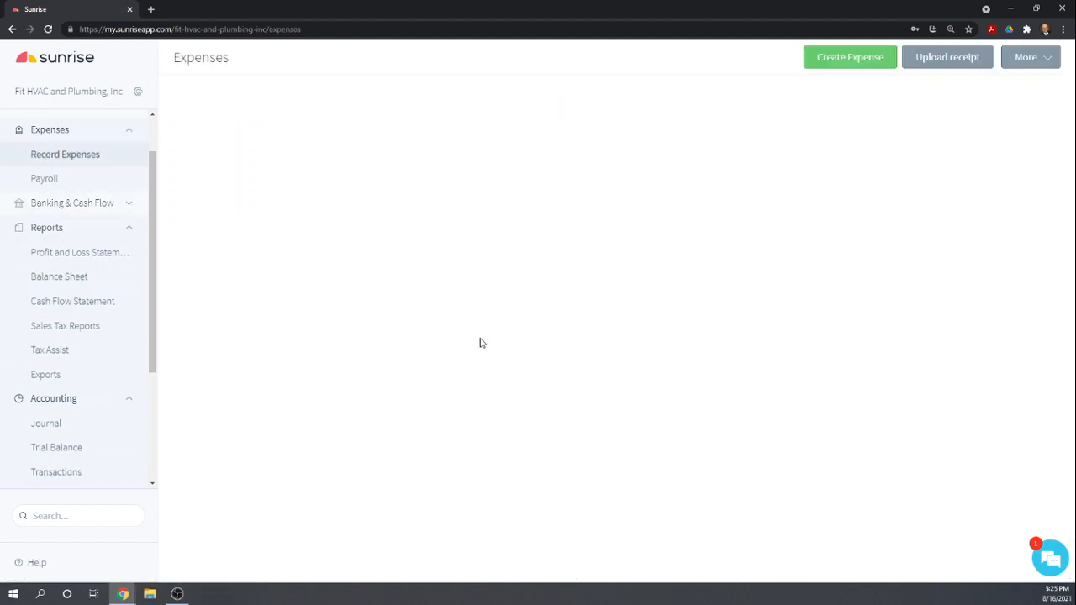
scroll(975, 298, down, 1)
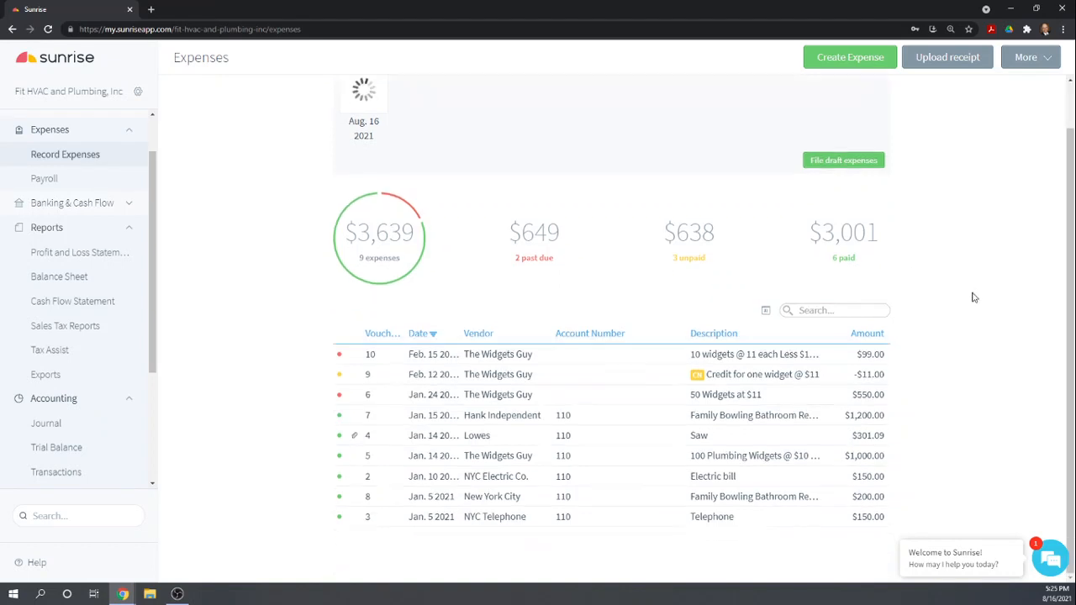
click(710, 272)
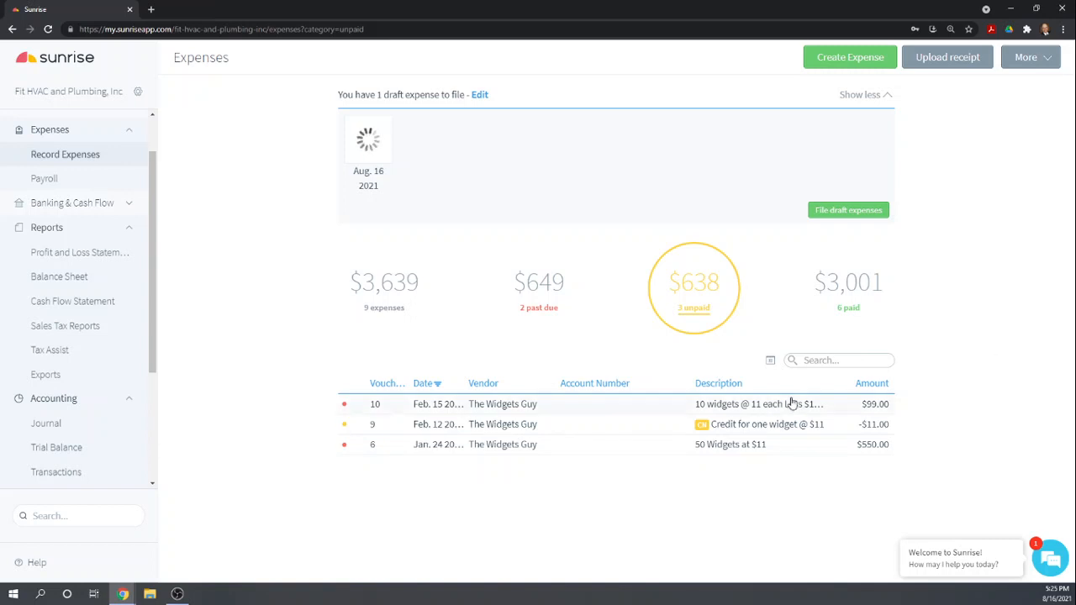
Step: Void The Widgets Guy's expense credit note for one widget at $11 and confirm the deletion
click(875, 427)
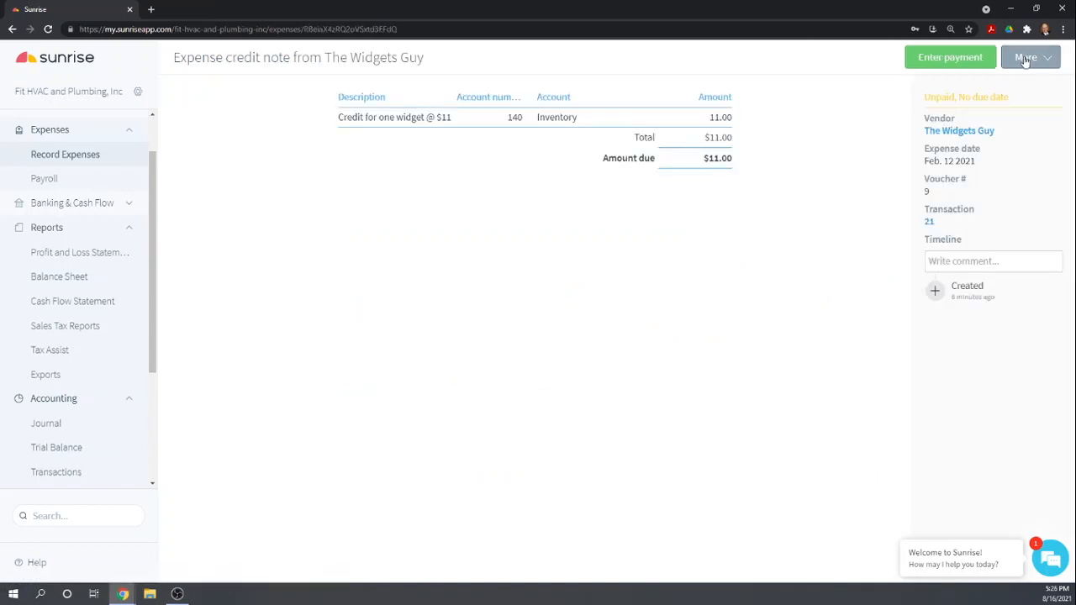
click(1050, 60)
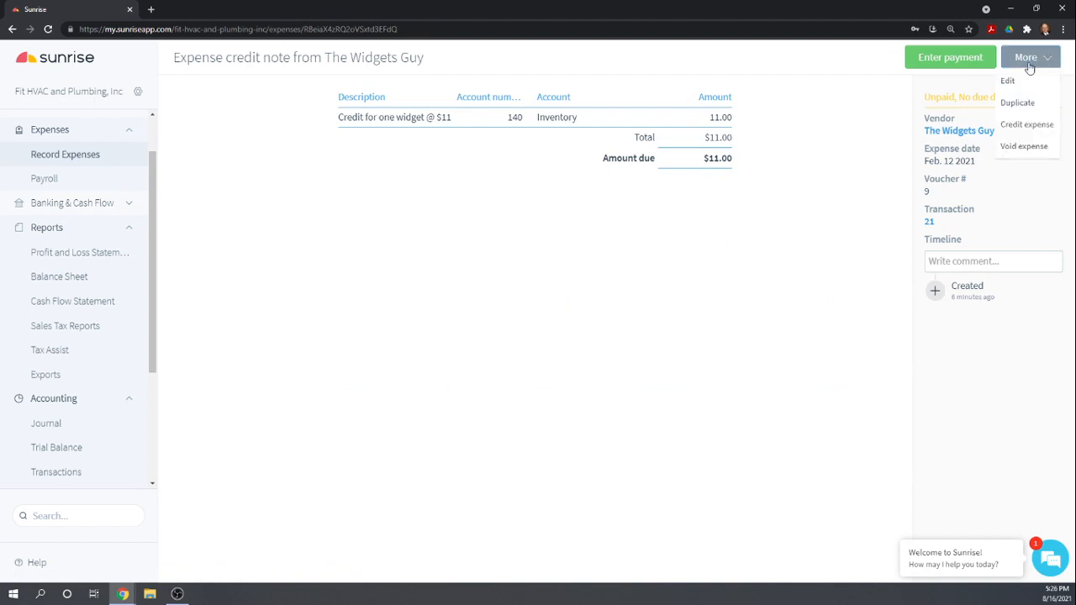
click(1025, 147)
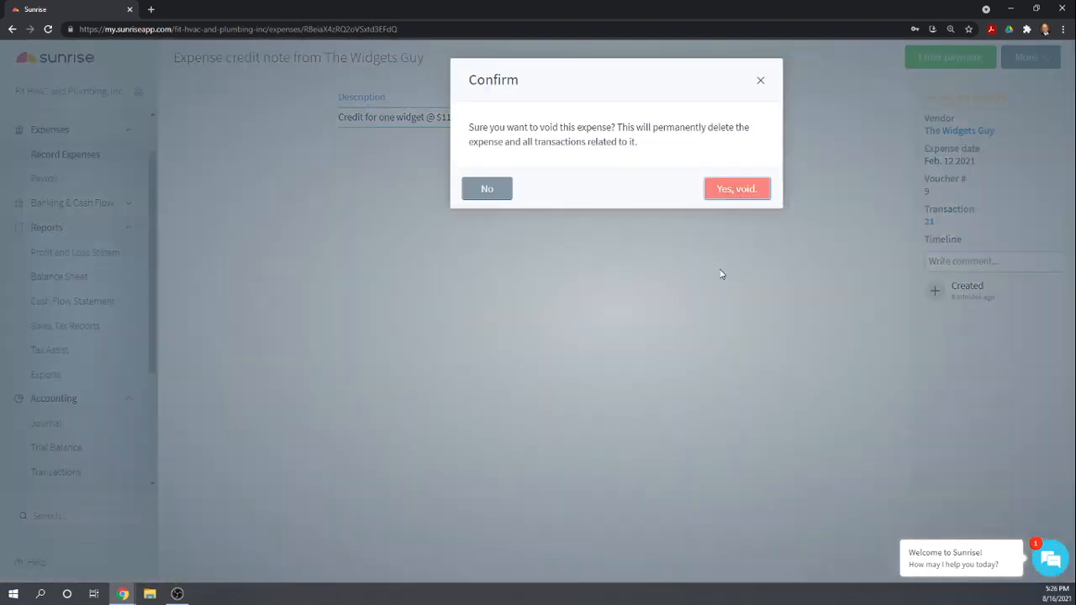
click(730, 192)
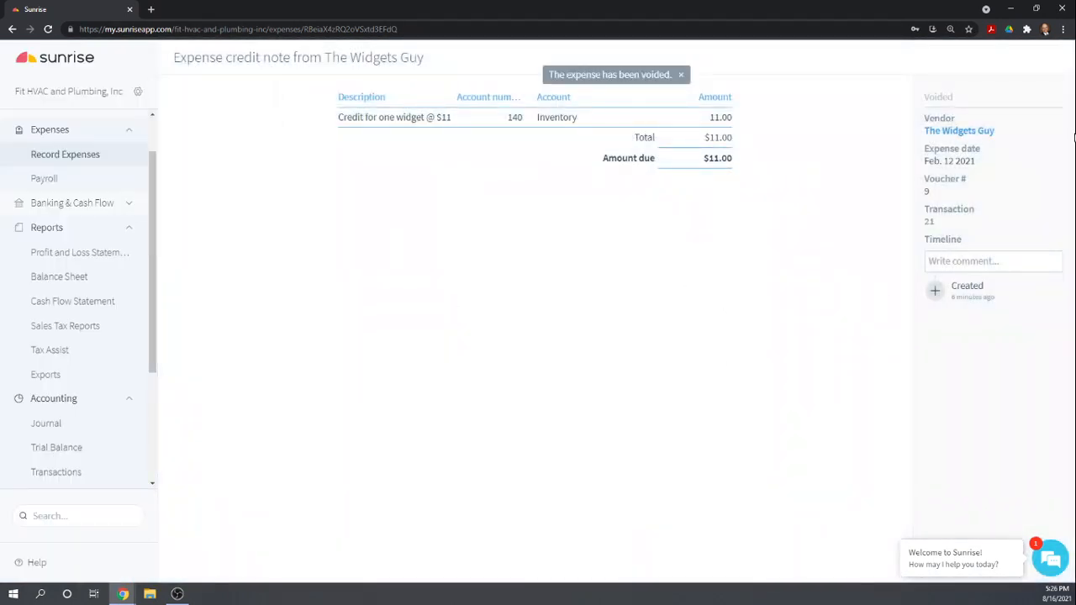
Step: Go back to the recorded expenses from the voided credit note and filter the list to unpaid expenses
click(44, 133)
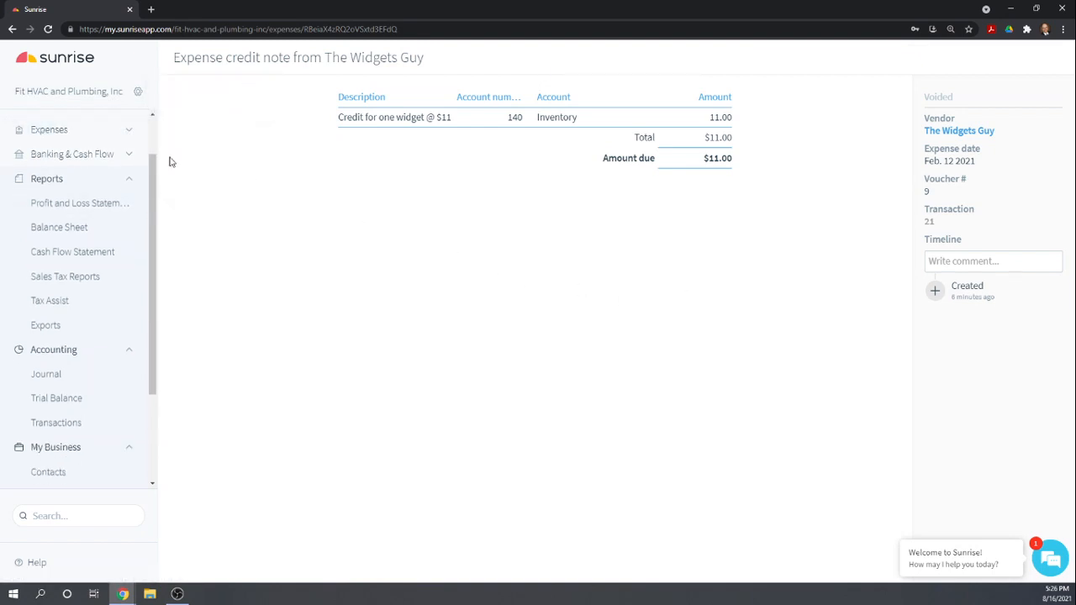
click(42, 131)
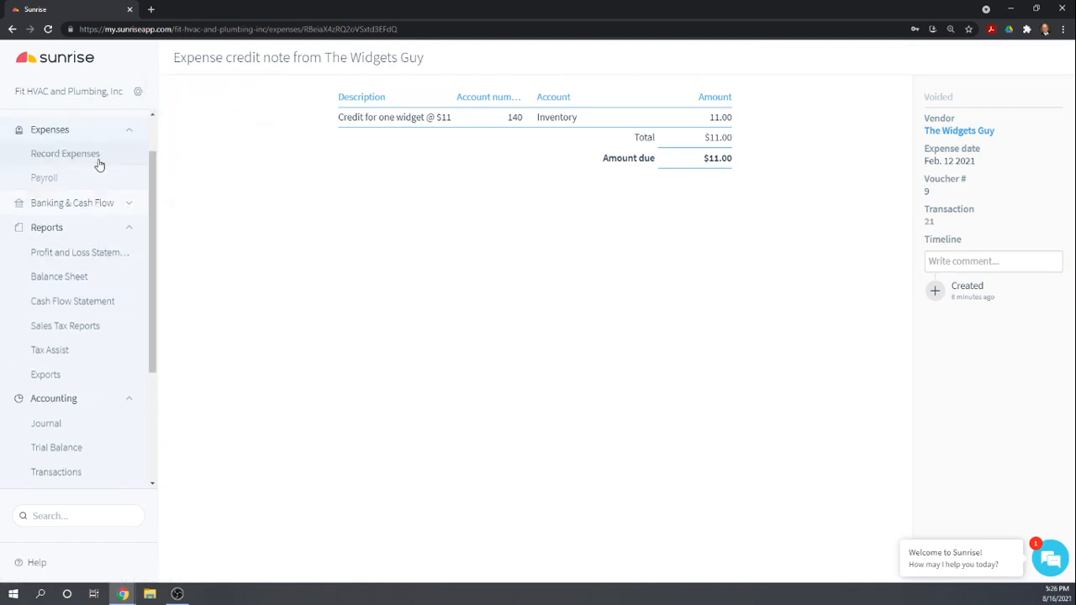
click(53, 154)
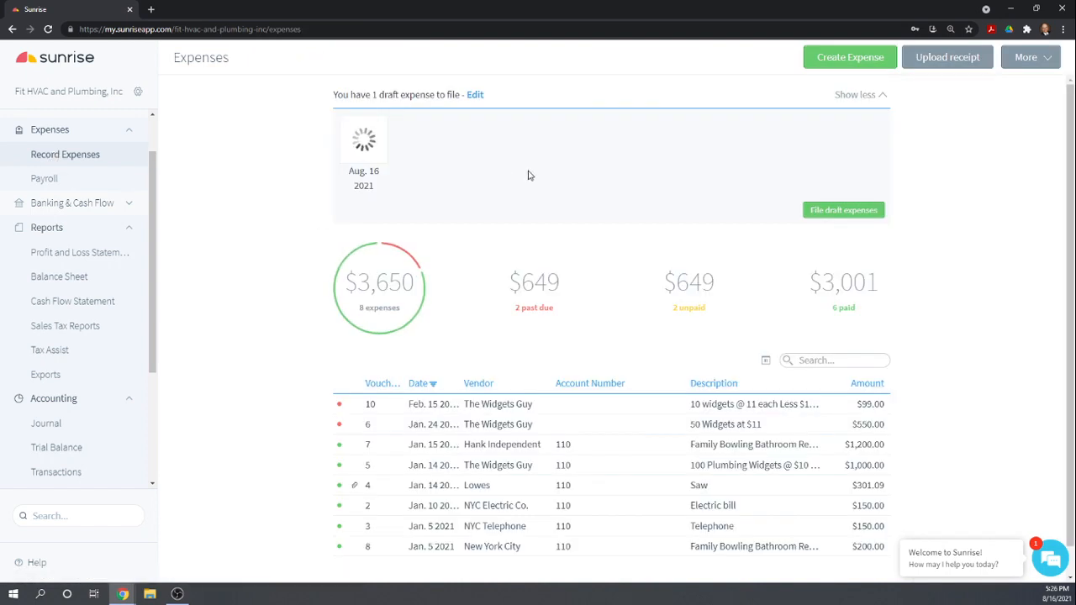
scroll(967, 264, down, 1)
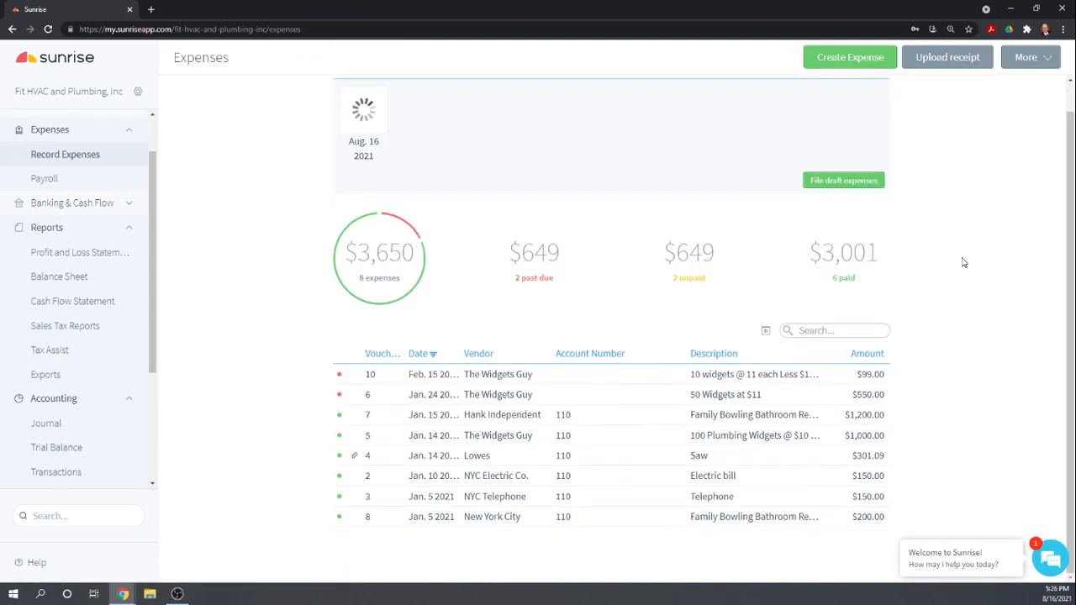
click(707, 281)
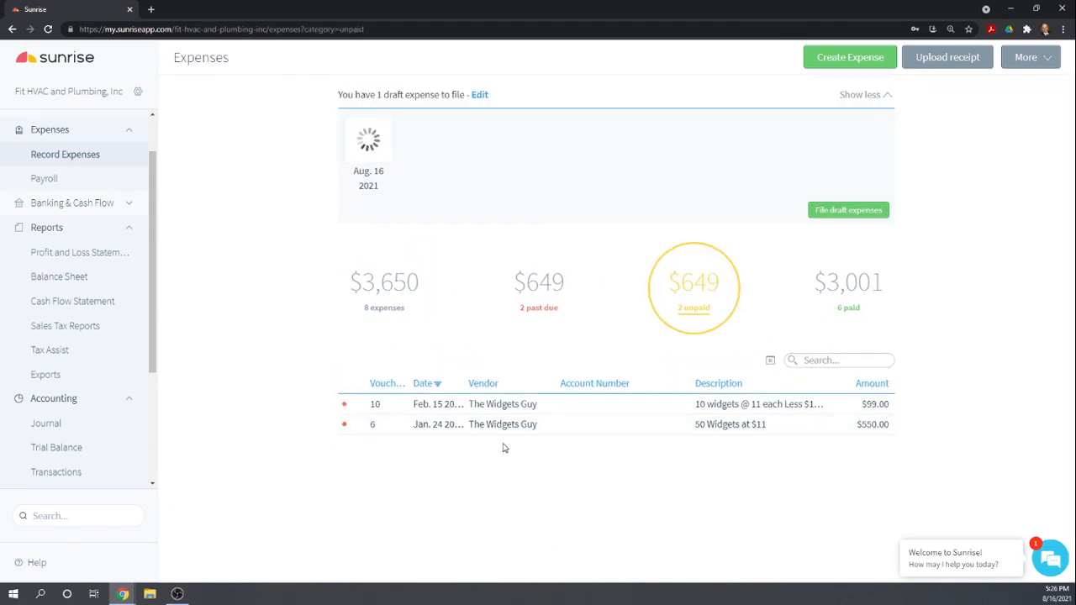
Step: Open The Widgets Guy's 10-widgets expense and enter its $99.00 payment from the Checking Account, dated 02/15/2021
click(778, 407)
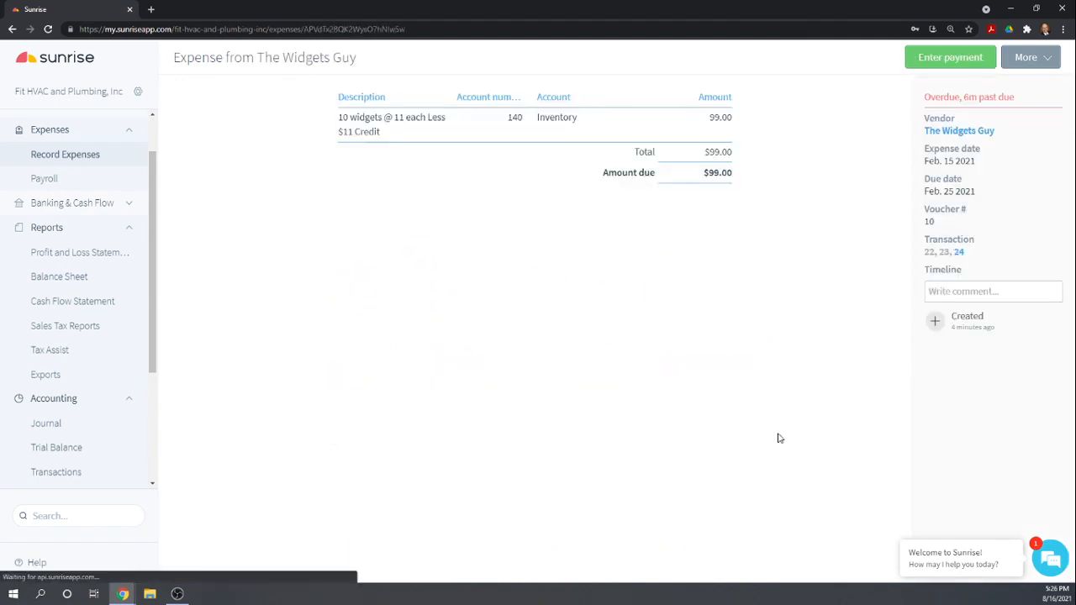
click(947, 56)
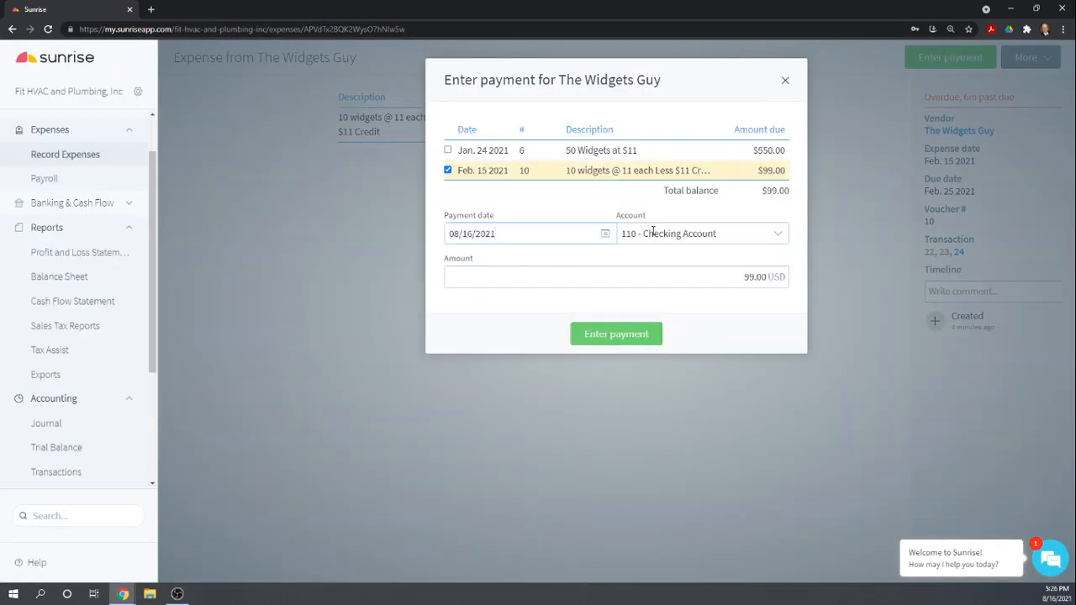
click(606, 236)
click(452, 255)
click(453, 255)
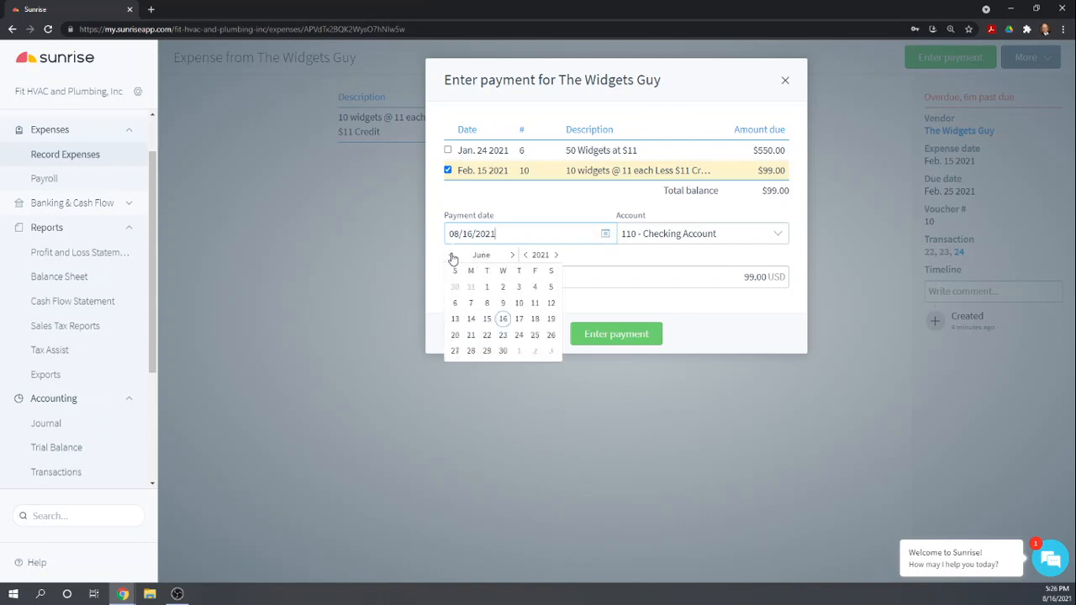
click(452, 255)
click(452, 255)
click(453, 255)
click(453, 255)
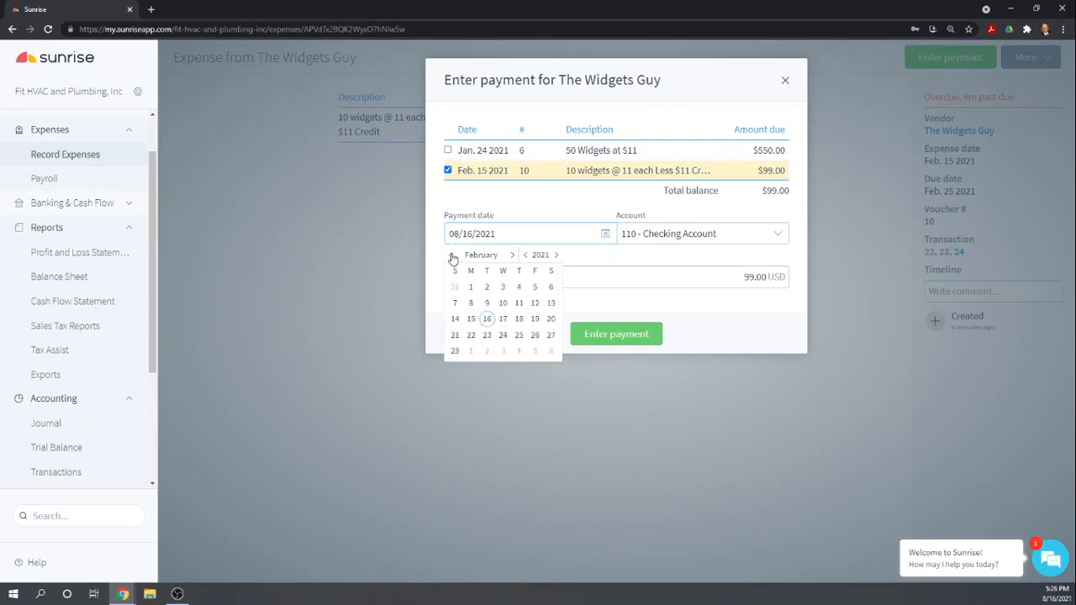
click(471, 319)
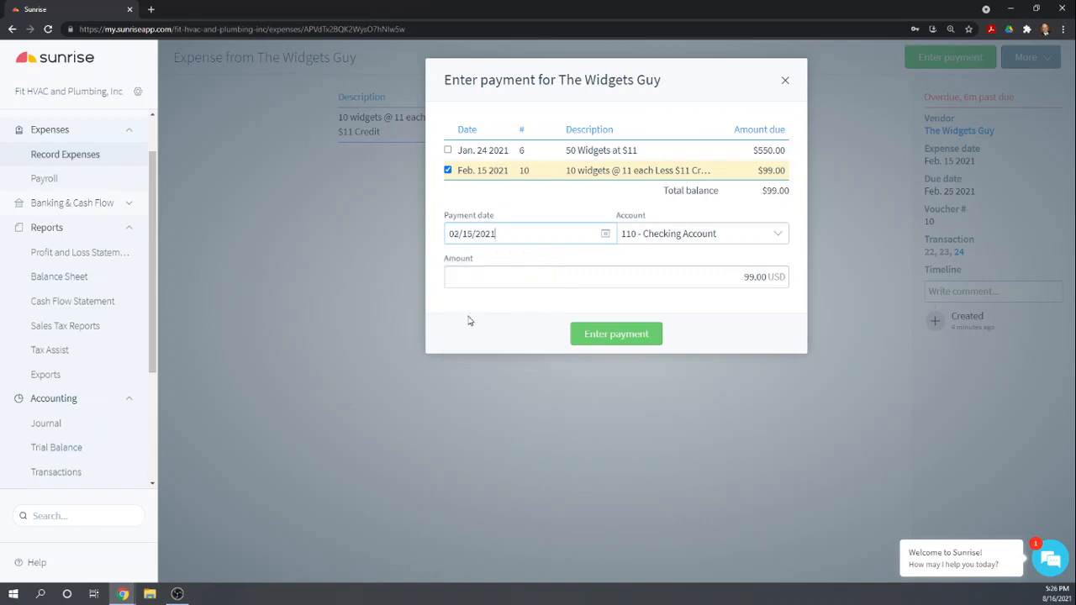
click(616, 337)
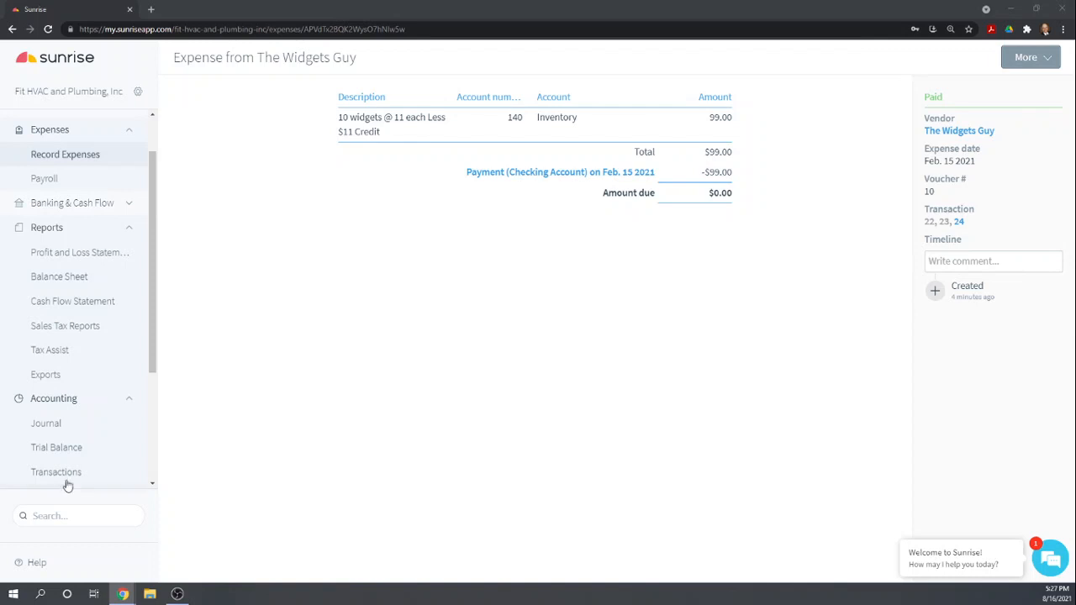
scroll(101, 374, up, 1)
scroll(101, 374, down, 5)
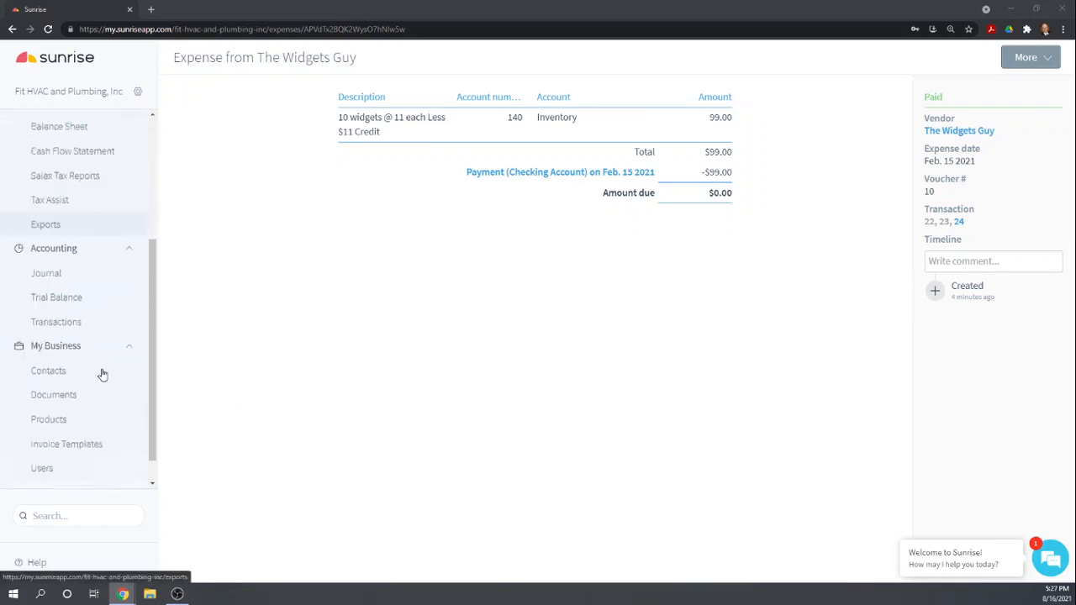
scroll(101, 374, up, 5)
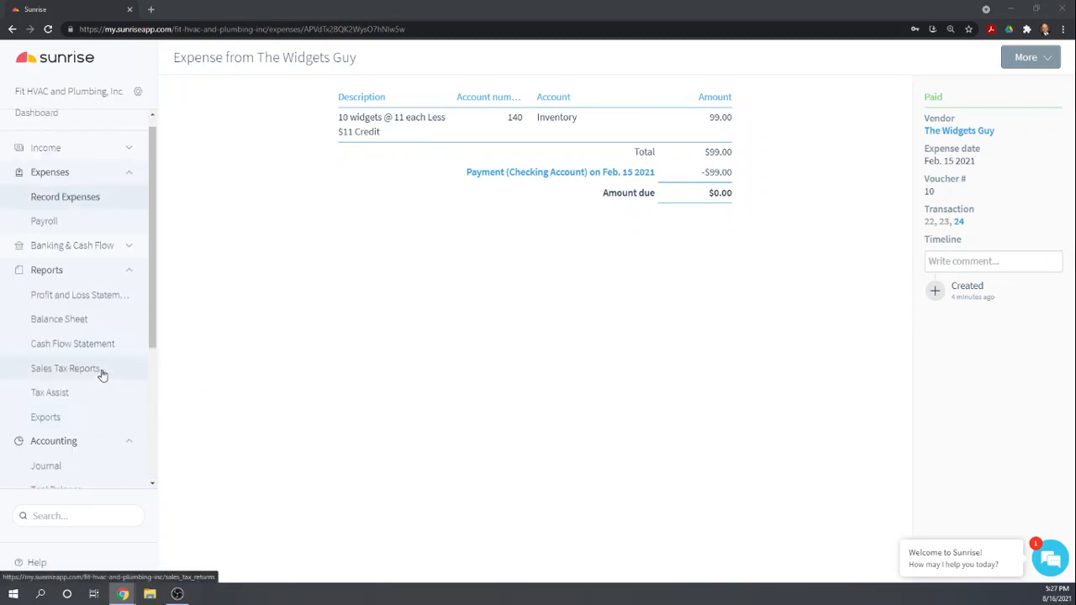